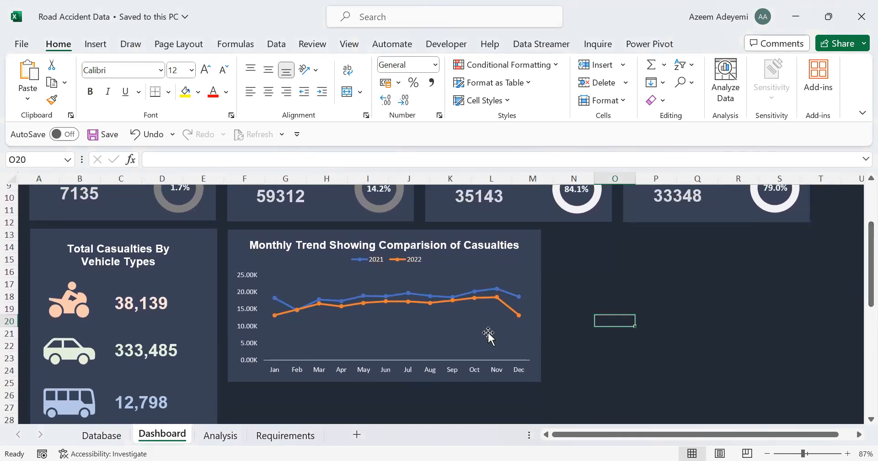
# On the Requirements sheet, mark the monthly casualties trend requirement in C15 as completed with a green fill
pyautogui.click(286, 436)
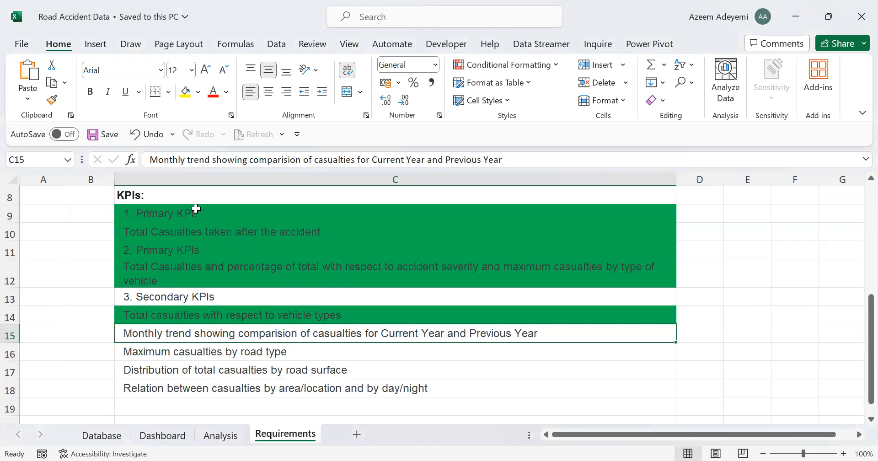
pyautogui.click(198, 92)
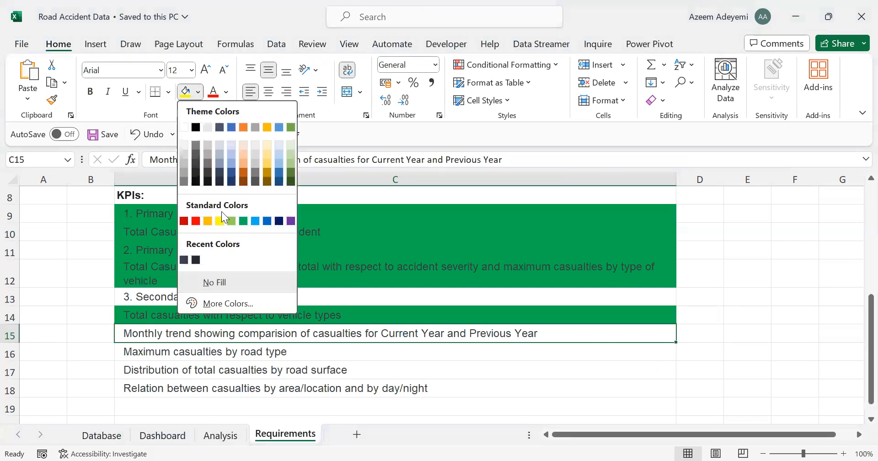
pyautogui.click(247, 220)
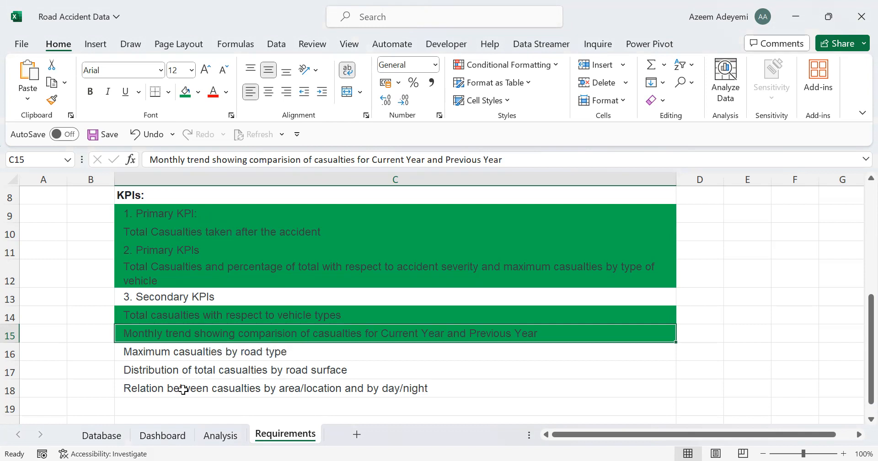
# Filter the Road_Type column of the Database sheet to show only the blank entries
pyautogui.click(104, 436)
pyautogui.click(429, 217)
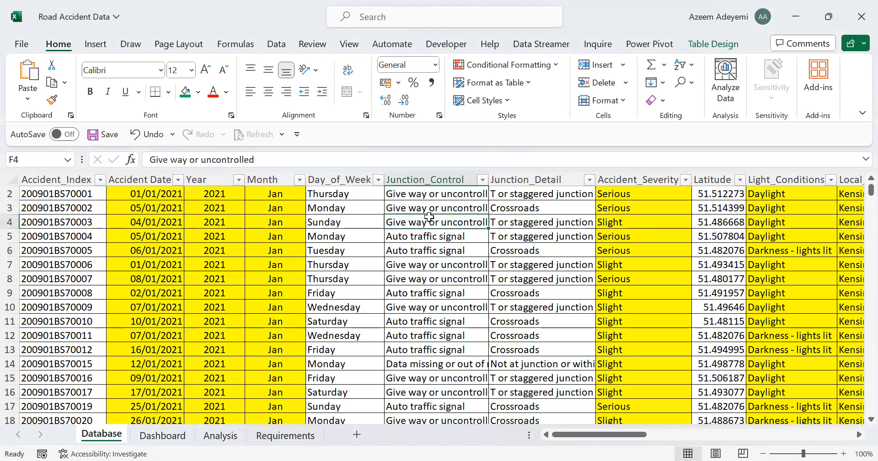
pyautogui.press('Up')
pyautogui.press('Up')
pyautogui.press('Up')
pyautogui.press('Right')
pyautogui.press('Right')
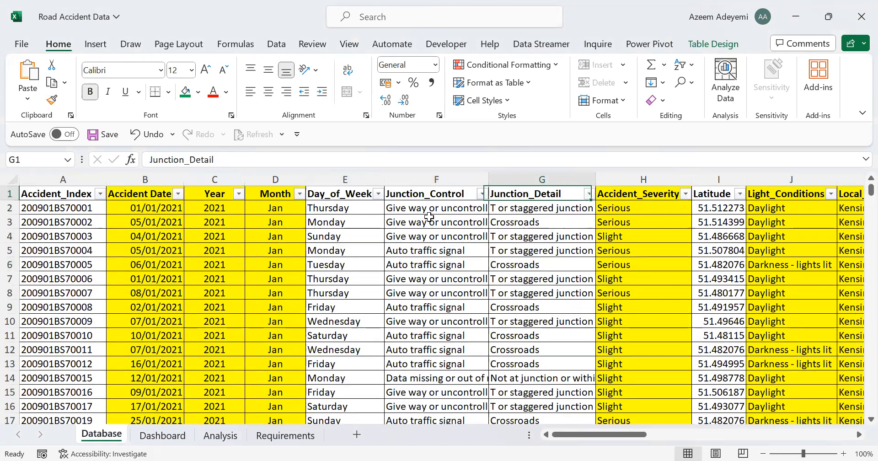
pyautogui.press('Right')
pyautogui.press('Right')
pyautogui.press('Right')
pyautogui.press('Right')
pyautogui.press('Right')
pyautogui.press('Right')
pyautogui.press('Right')
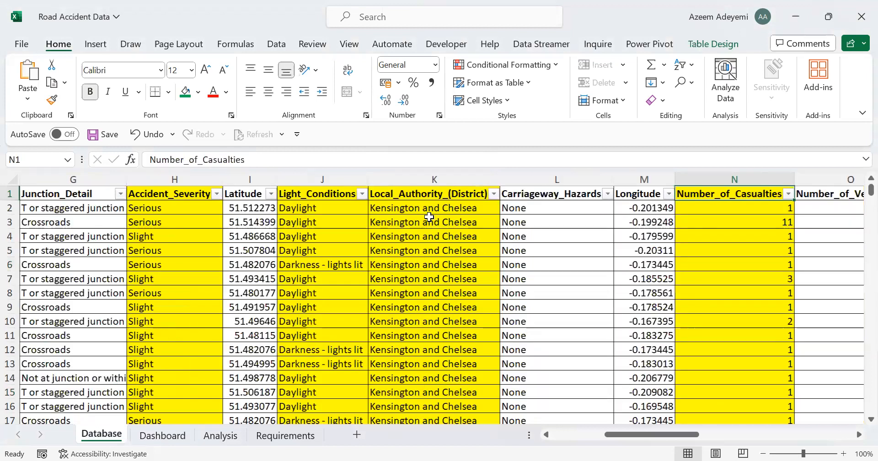
pyautogui.press('Right')
pyautogui.press('Right')
pyautogui.press('Right')
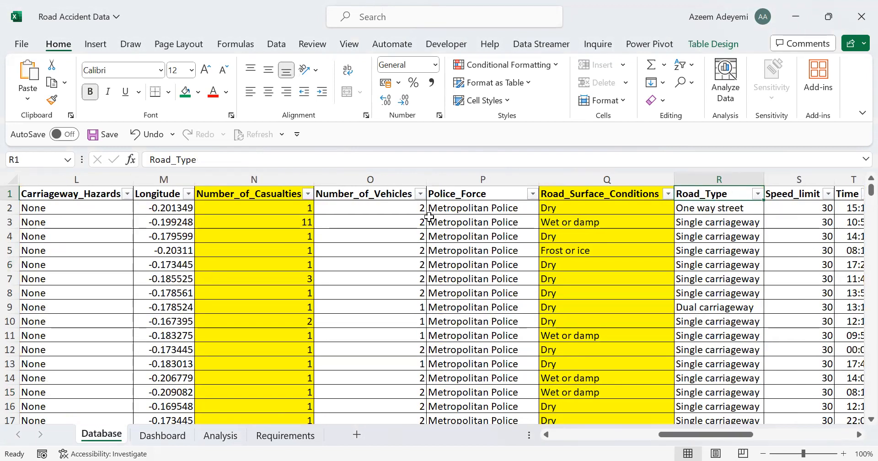
pyautogui.press('Right')
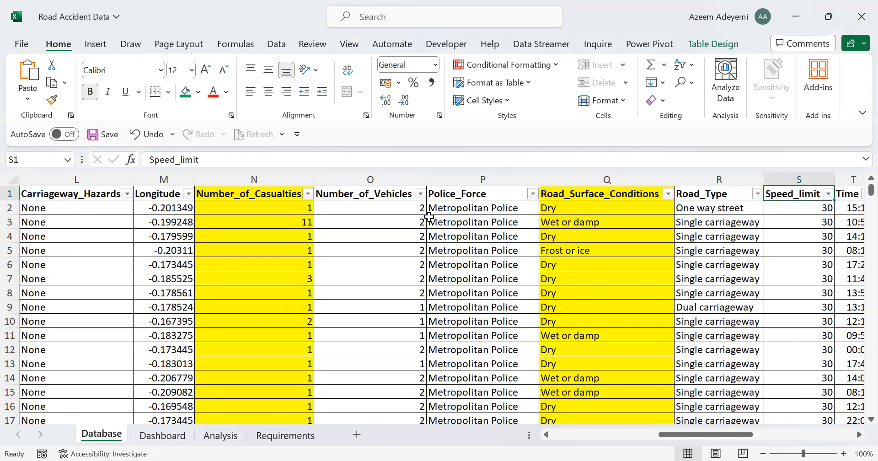
pyautogui.click(757, 193)
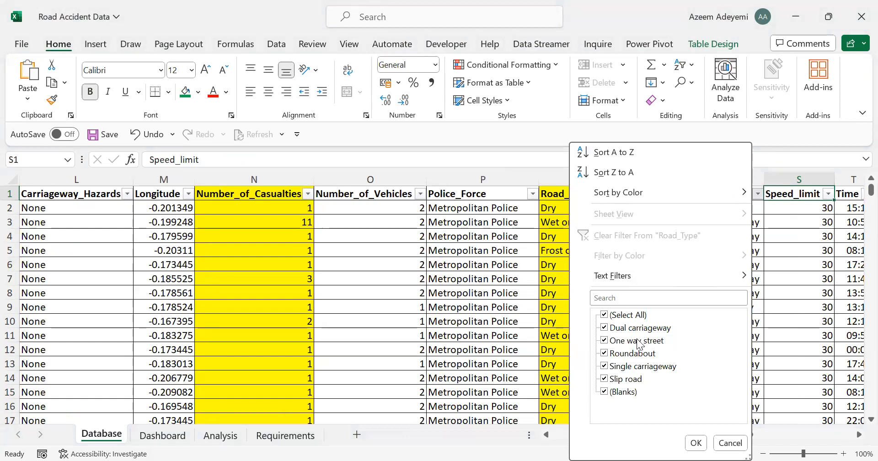
pyautogui.click(632, 316)
pyautogui.click(620, 392)
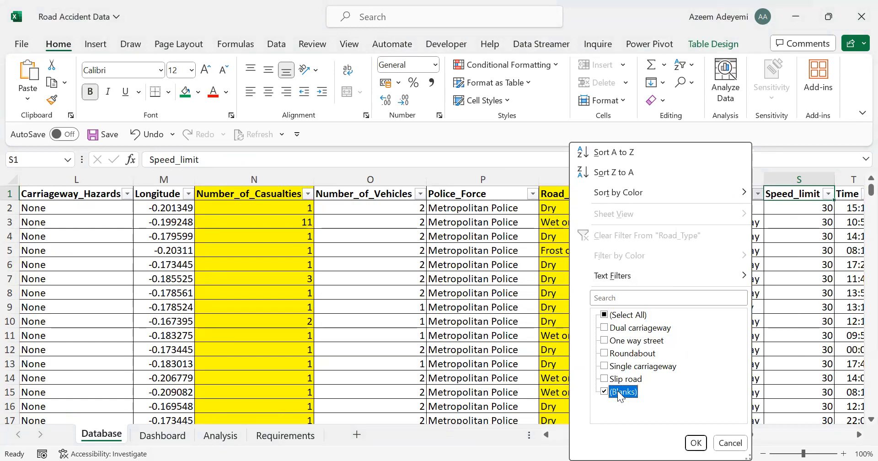
pyautogui.click(697, 444)
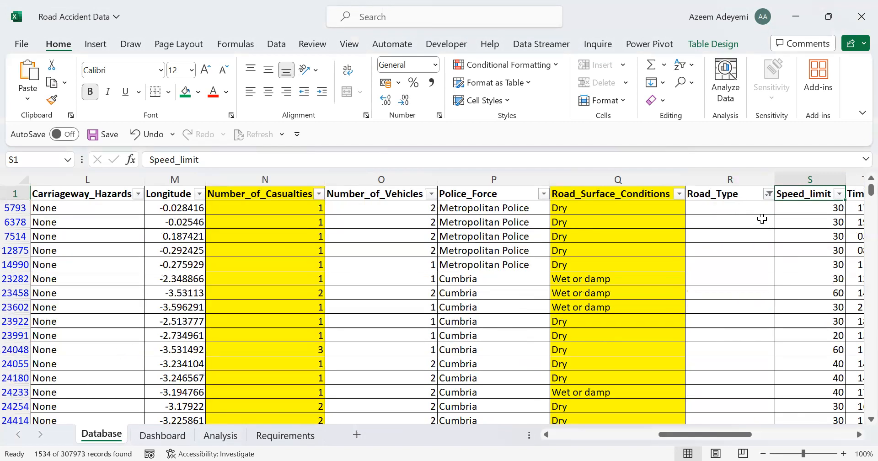
# Replace all blank cells in the filtered Road_Type column with "Unknown"
pyautogui.click(715, 178)
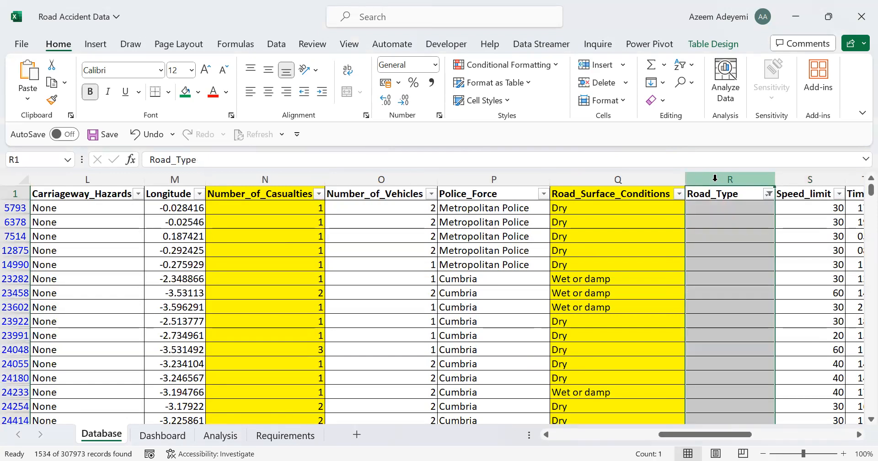
pyautogui.hotkey('ctrl', 'f')
pyautogui.click(345, 201)
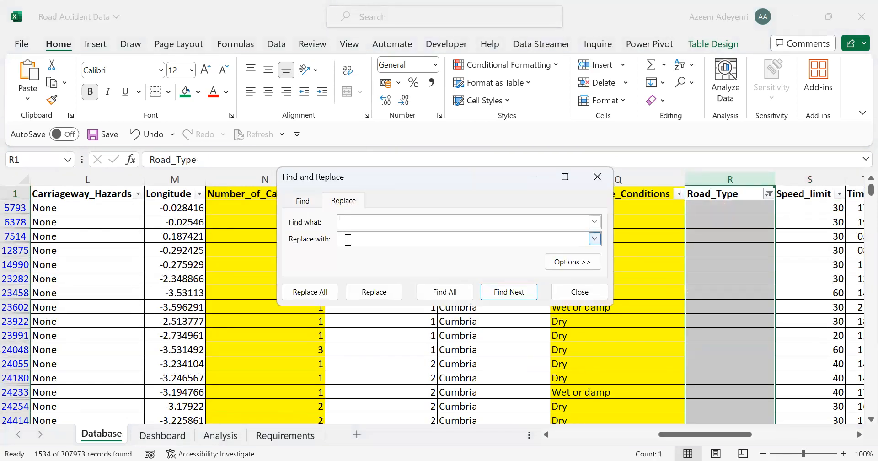
pyautogui.write('Unknown')
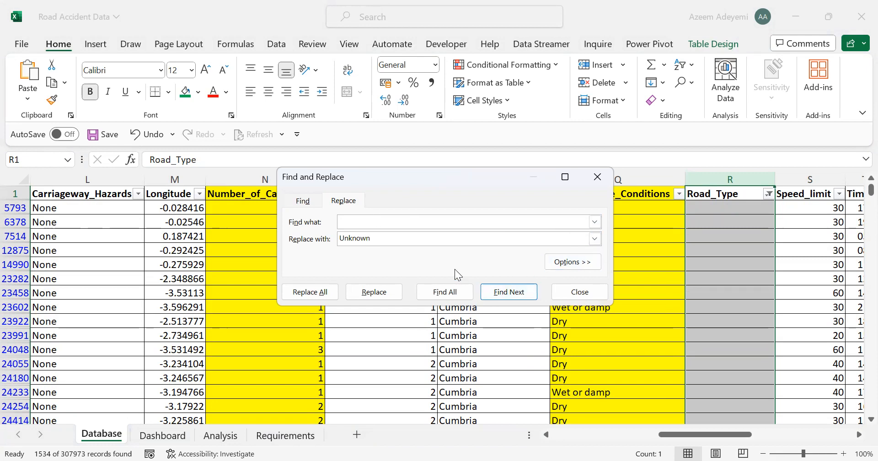
pyautogui.click(322, 293)
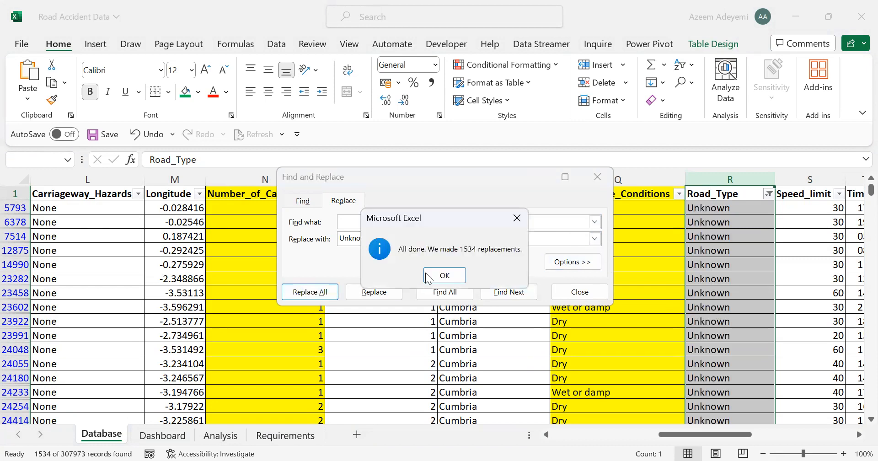
pyautogui.click(445, 274)
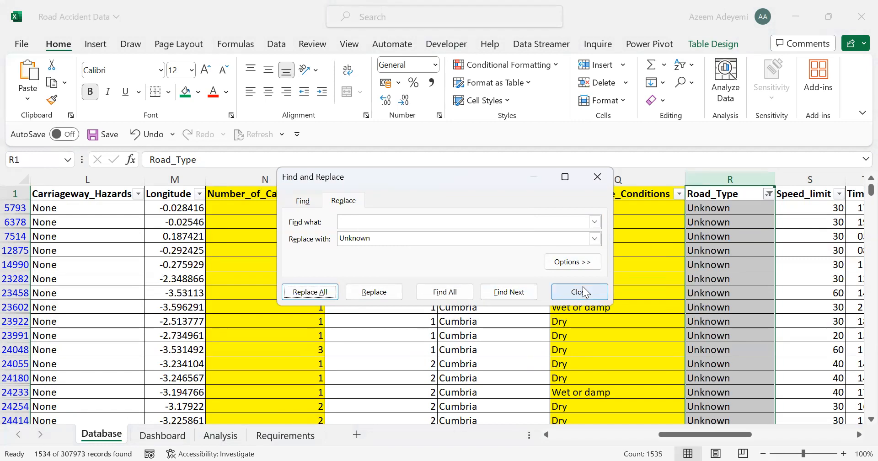
pyautogui.click(580, 293)
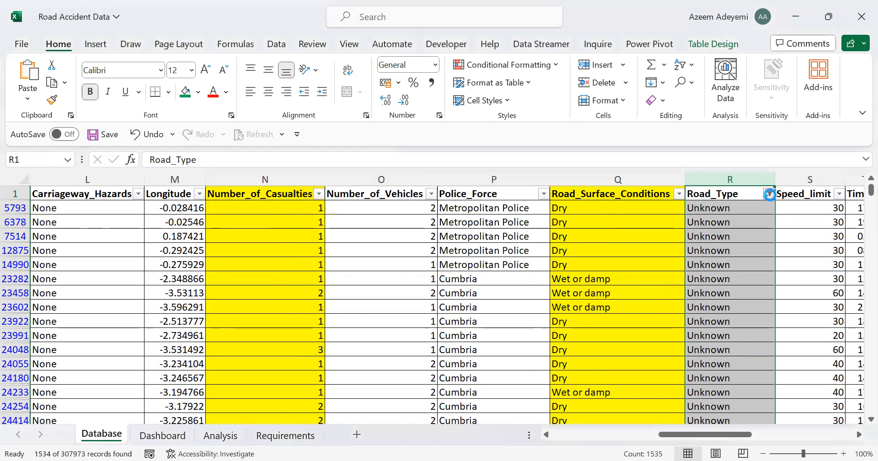
# Reset the Road_Type filter to include all road types
pyautogui.click(770, 195)
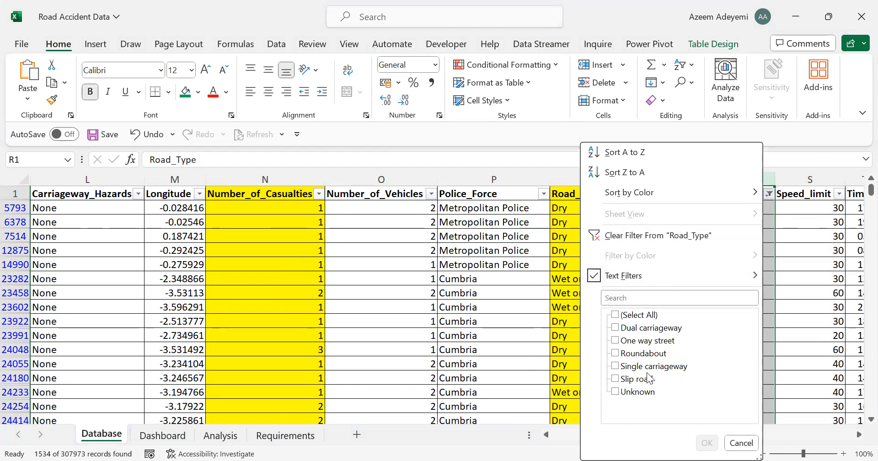
pyautogui.click(650, 315)
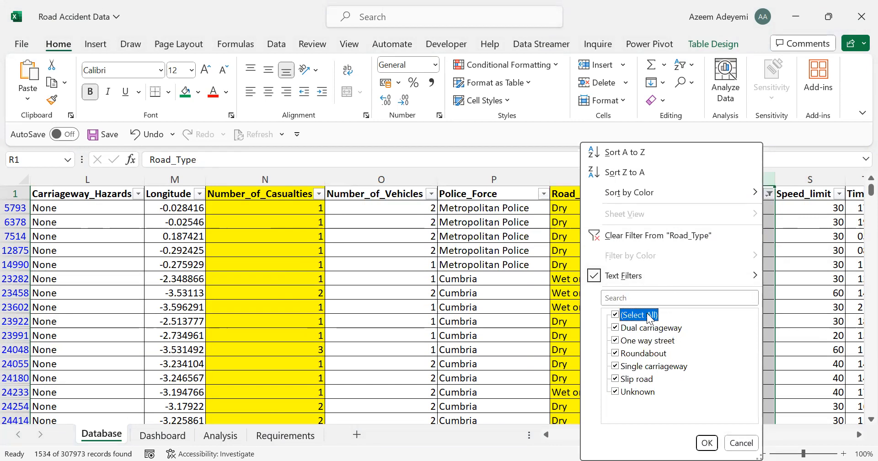
pyautogui.click(706, 443)
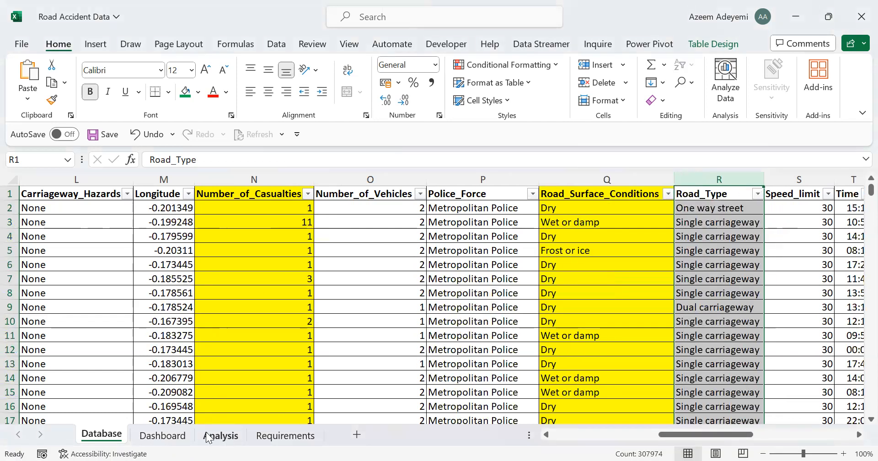
pyautogui.click(218, 317)
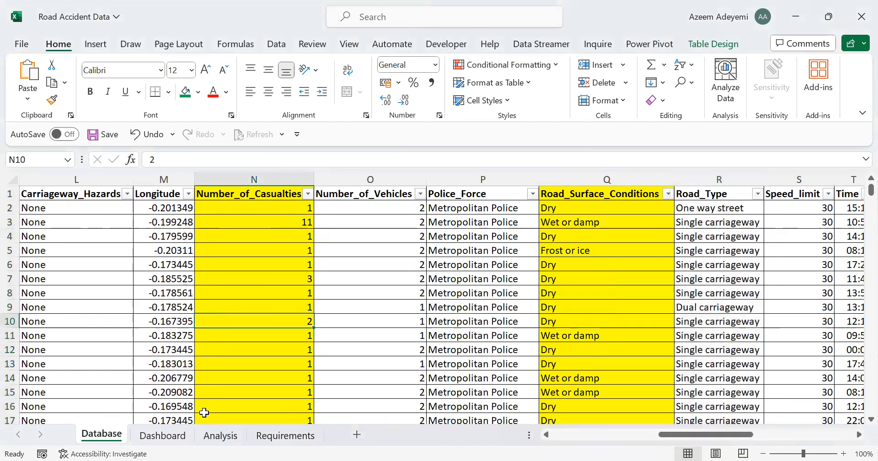
# On the Analysis sheet, copy the vehicle-type casualties PivotTable in B16:C25 and paste it at B37
pyautogui.click(221, 437)
pyautogui.click(211, 363)
pyautogui.press('Down')
pyautogui.press('Down')
pyautogui.press('Down')
pyautogui.press('Down')
pyautogui.press('Down')
pyautogui.press('Down')
pyautogui.press('Down')
pyautogui.press('Down')
pyautogui.press('Down')
pyautogui.press('Down')
pyautogui.press('Down')
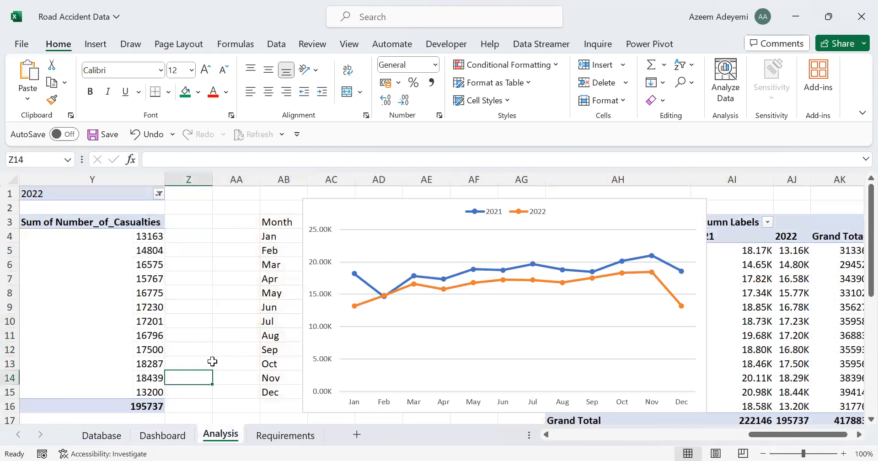
pyautogui.press('Down')
pyautogui.press('Down')
pyautogui.press('Down')
pyautogui.press('Down')
pyautogui.press('Down')
pyautogui.press('Down')
pyautogui.press('Down')
pyautogui.press('Down')
pyautogui.press('Down')
pyautogui.press('Down')
pyautogui.press('Down')
pyautogui.press('Down')
pyautogui.press('Down')
pyautogui.press('Down')
pyautogui.press('Down')
pyautogui.press('Left')
pyautogui.press('Home')
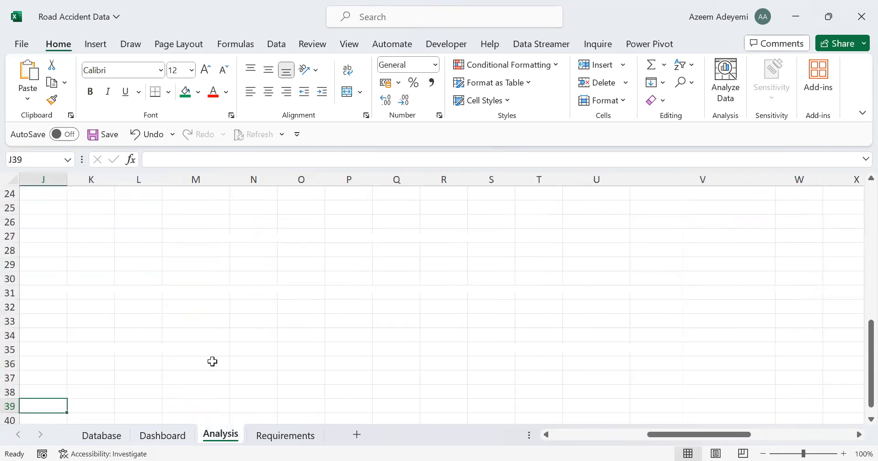
pyautogui.press('Up')
pyautogui.press('Up')
pyautogui.press('Up')
pyautogui.press('Up')
pyautogui.press('Up')
pyautogui.press('Up')
pyautogui.press('Up')
pyautogui.press('Up')
pyautogui.press('Up')
pyautogui.press('Up')
pyautogui.press('Up')
pyautogui.press('Up')
pyautogui.press('Up')
pyautogui.press('Up')
pyautogui.press('Up')
pyautogui.press('Up')
pyautogui.press('Up')
pyautogui.press('Up')
pyautogui.press('Up')
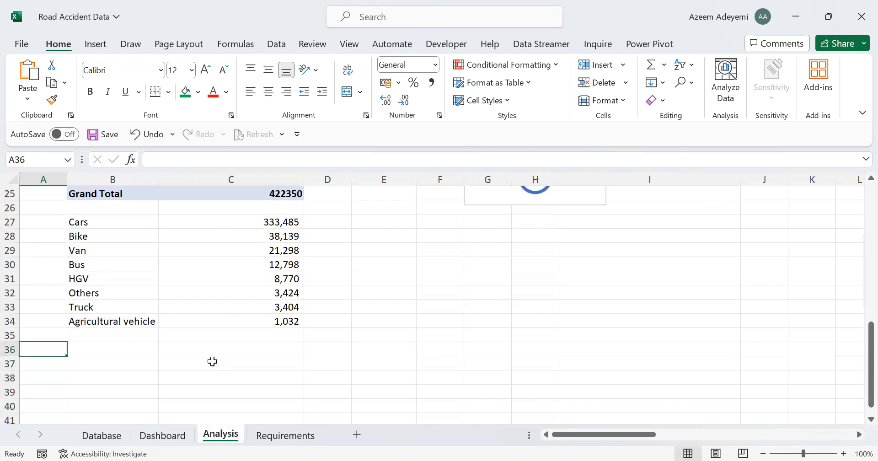
pyautogui.press('Up')
pyautogui.press('Up')
pyautogui.press('Up')
pyautogui.press('Up')
pyautogui.press('Up')
pyautogui.press('Up')
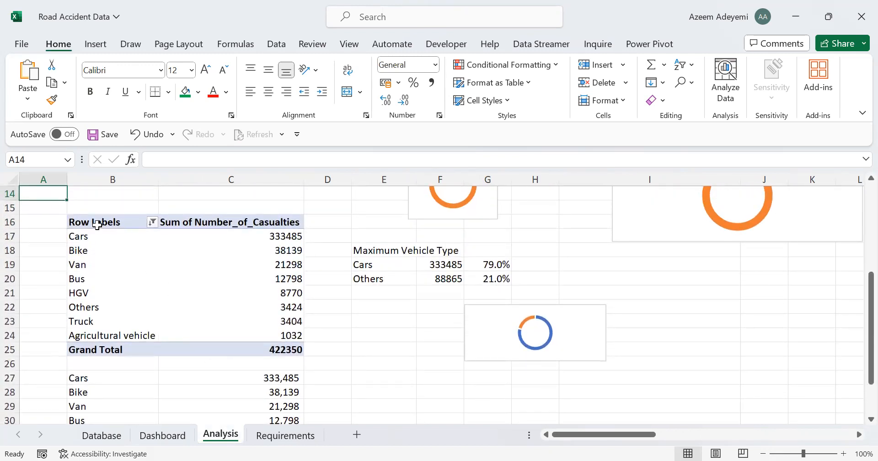
pyautogui.moveTo(89, 221); pyautogui.dragTo(260, 348)
pyautogui.hotkey('ctrl', 'c')
pyautogui.press('Down')
pyautogui.press('Down')
pyautogui.press('Down')
pyautogui.press('Down')
pyautogui.press('Down')
pyautogui.press('Down')
pyautogui.press('Down')
pyautogui.press('Down')
pyautogui.press('Down')
pyautogui.press('Down')
pyautogui.press('Down')
pyautogui.press('Down')
pyautogui.press('Down')
pyautogui.press('Down')
pyautogui.press('Down')
pyautogui.press('Down')
pyautogui.press('Down')
pyautogui.press('Down')
pyautogui.press('Down')
pyautogui.press('Down')
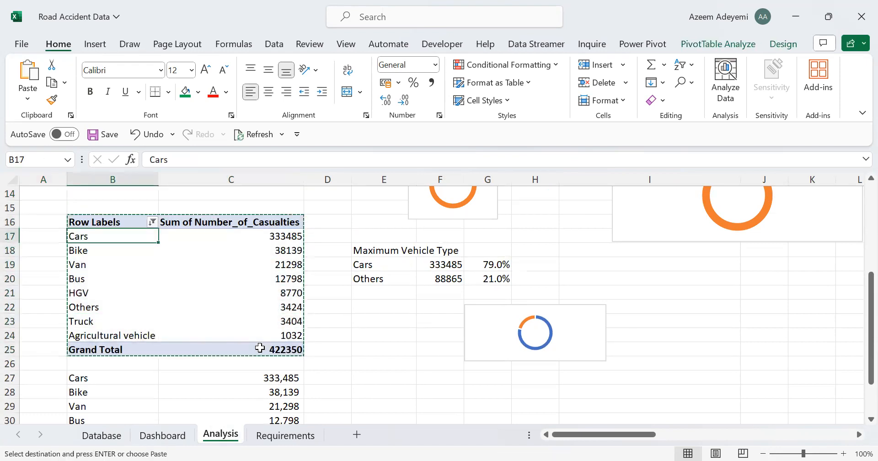
pyautogui.press('Up')
pyautogui.press('Up')
pyautogui.press('Up')
pyautogui.press('Up')
pyautogui.press('Up')
pyautogui.press('Up')
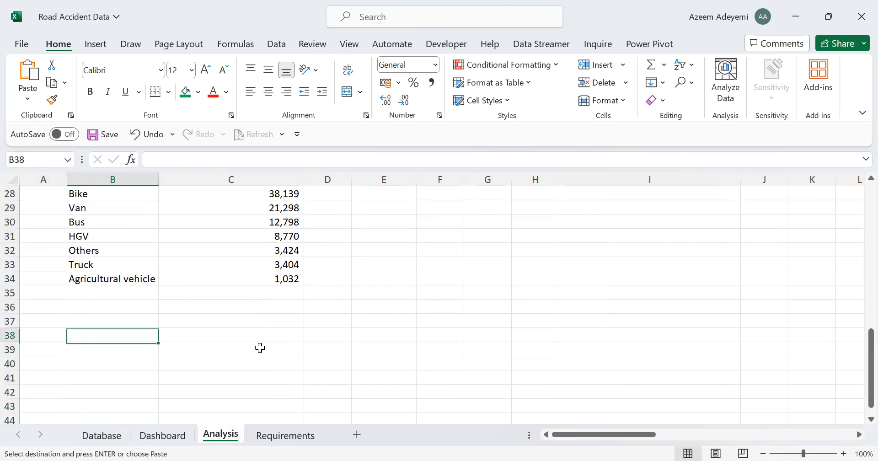
pyautogui.hotkey('ctrl', 'v')
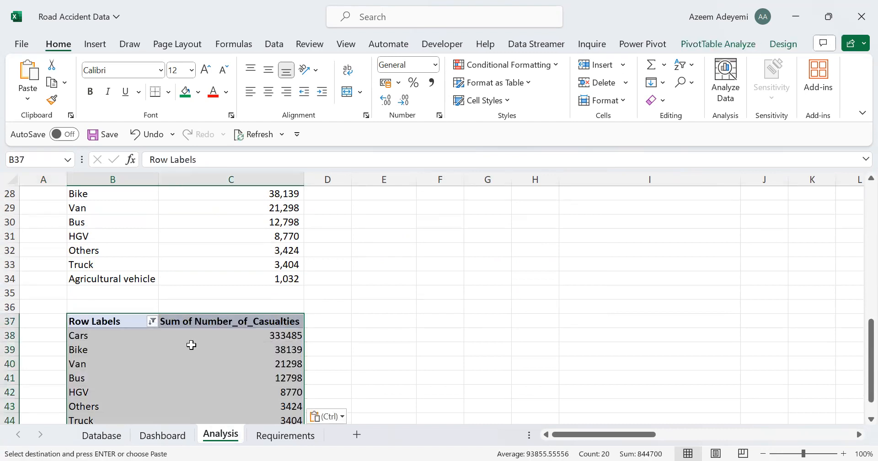
# Show the field list for the pasted PivotTable and widen its pane
pyautogui.click(191, 345)
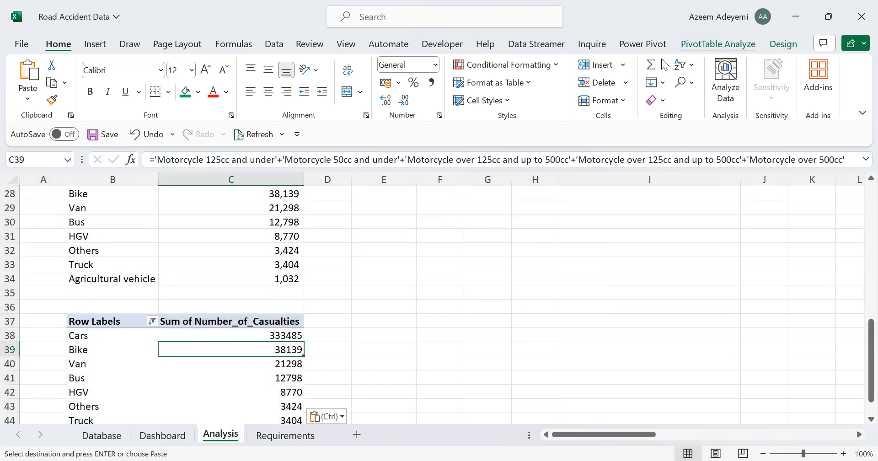
pyautogui.click(701, 45)
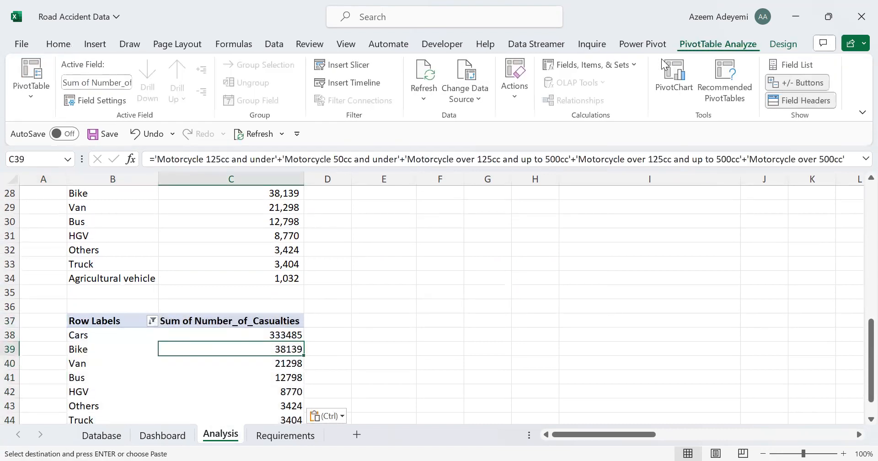
pyautogui.click(794, 66)
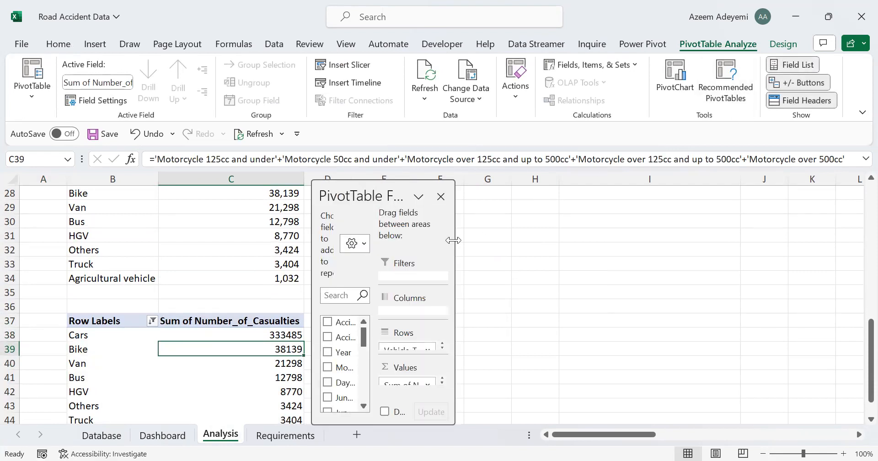
pyautogui.moveTo(454, 240); pyautogui.dragTo(789, 240)
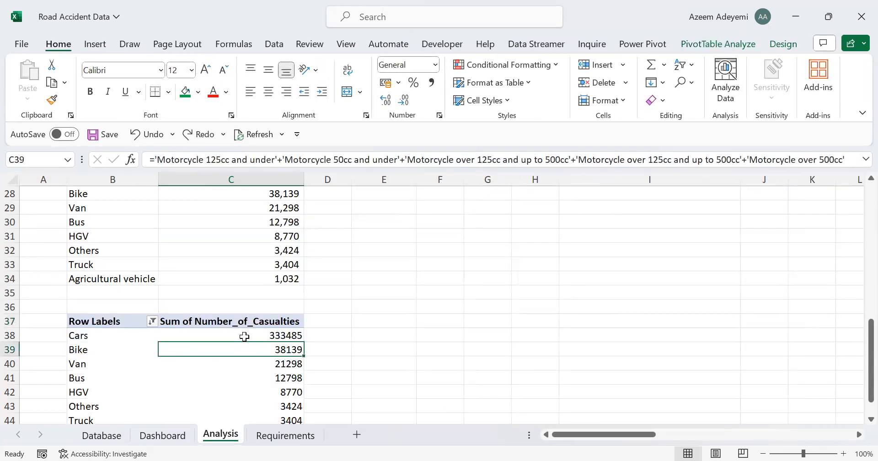
# Show the field list for the PivotTable at B37, and move and heighten its pane to fit more fields
pyautogui.moveTo(242, 339)
pyautogui.click(435, 265)
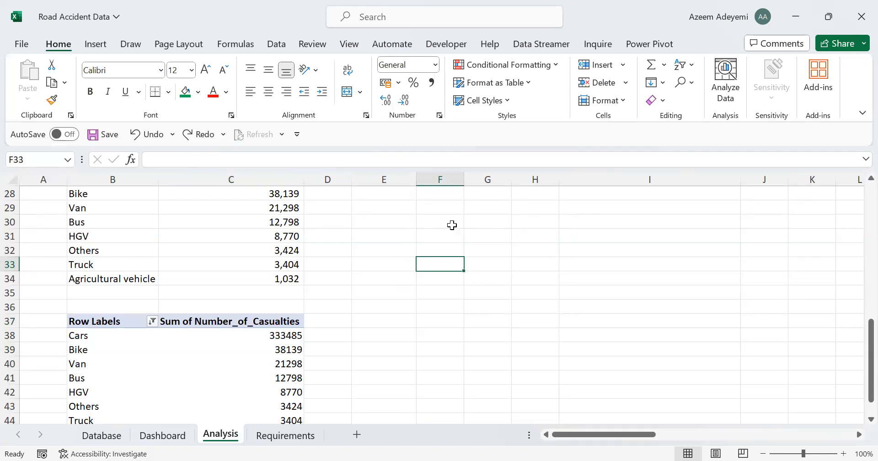
pyautogui.click(206, 339)
pyautogui.click(207, 346)
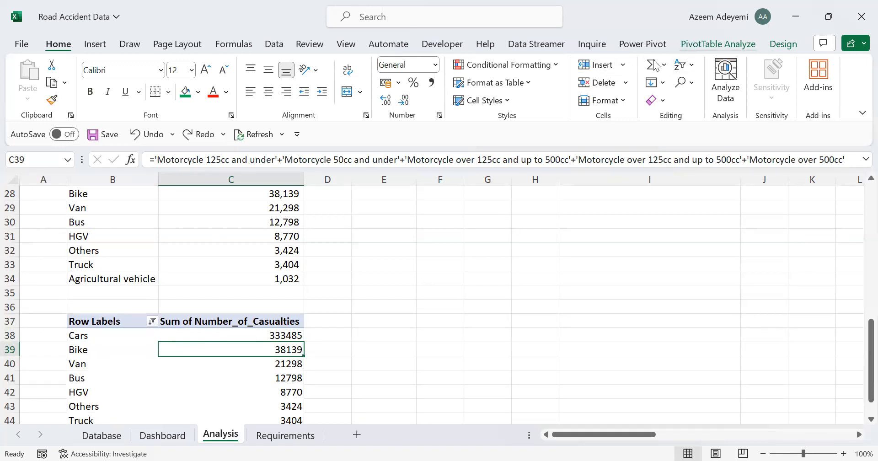
pyautogui.click(718, 44)
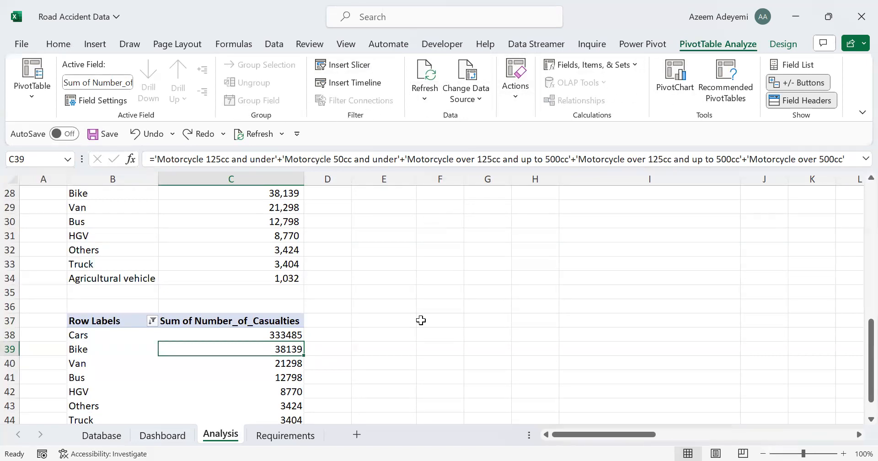
pyautogui.click(797, 65)
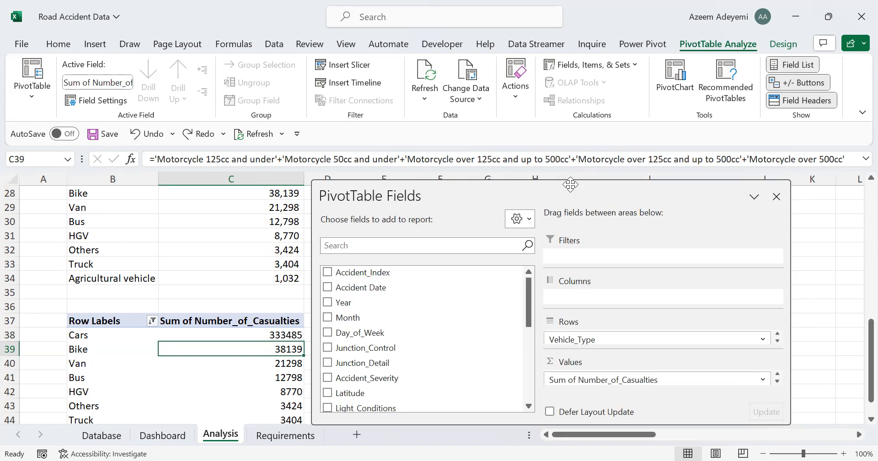
pyautogui.moveTo(571, 184); pyautogui.dragTo(590, 177)
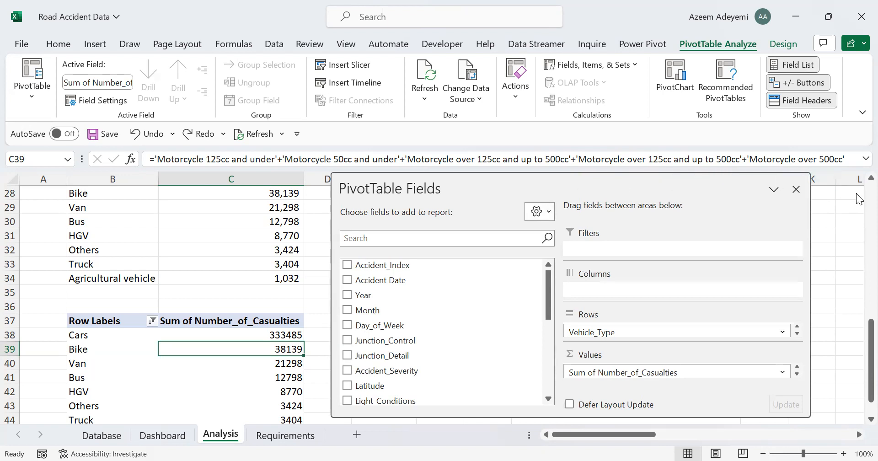
pyautogui.moveTo(498, 173); pyautogui.dragTo(473, 102)
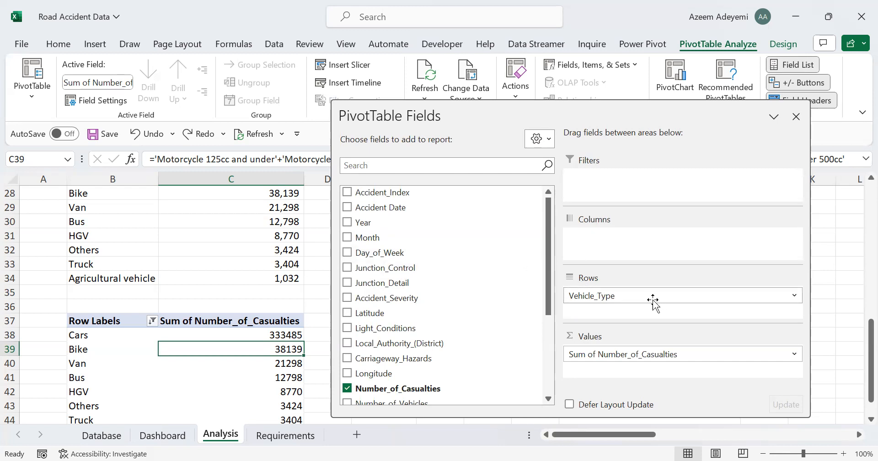
# Replace Vehicle_Type with Road_Type in the Rows area of the PivotTable at B37
pyautogui.moveTo(643, 297); pyautogui.dragTo(494, 274)
pyautogui.moveTo(545, 233); pyautogui.dragTo(533, 305)
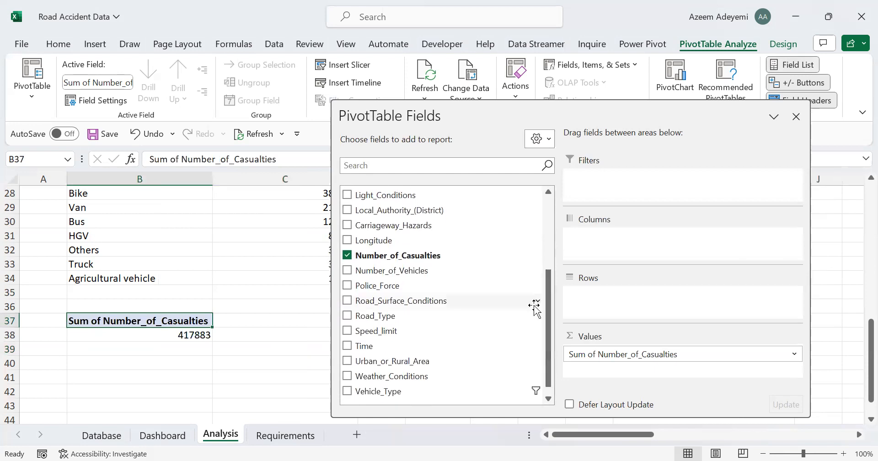
pyautogui.moveTo(374, 315); pyautogui.dragTo(627, 296)
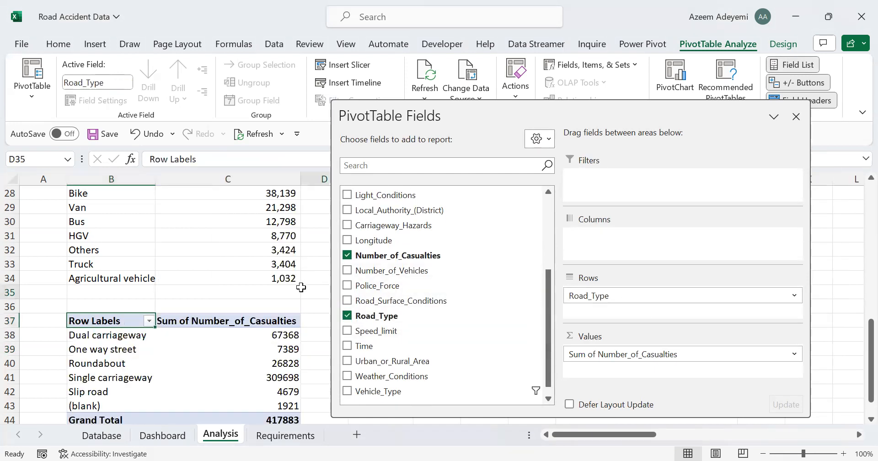
pyautogui.click(302, 288)
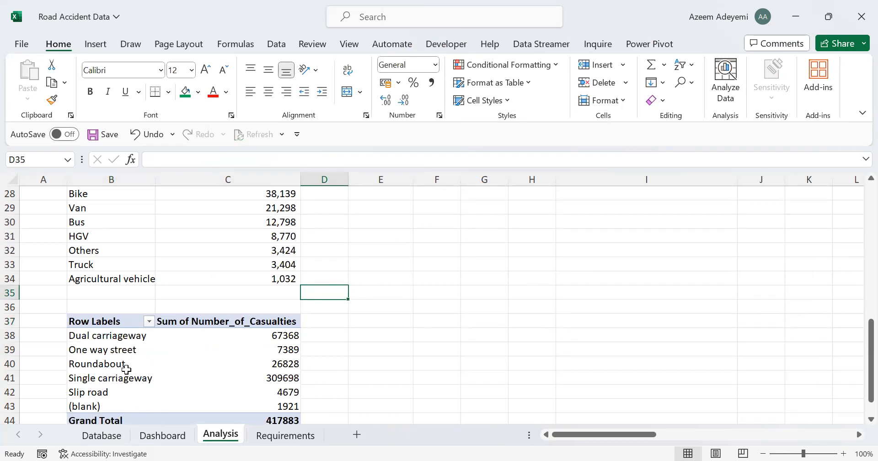
# Refresh the road-type PivotTable from its source data and close its field list
pyautogui.click(136, 348)
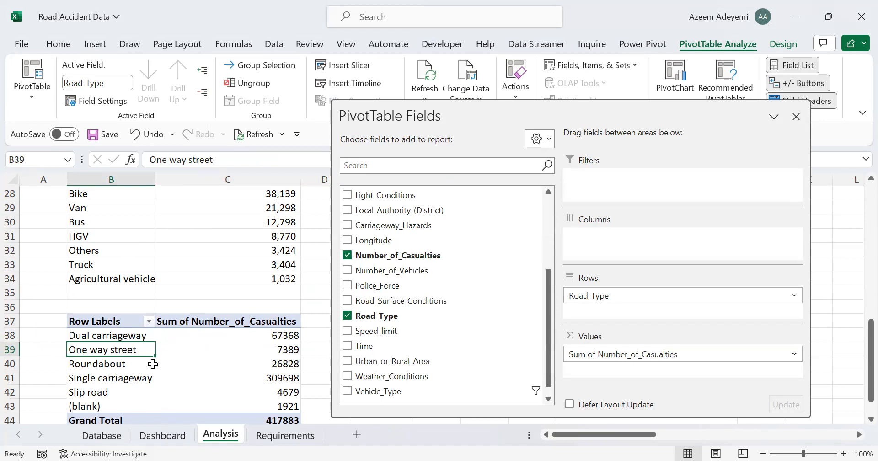
pyautogui.click(259, 134)
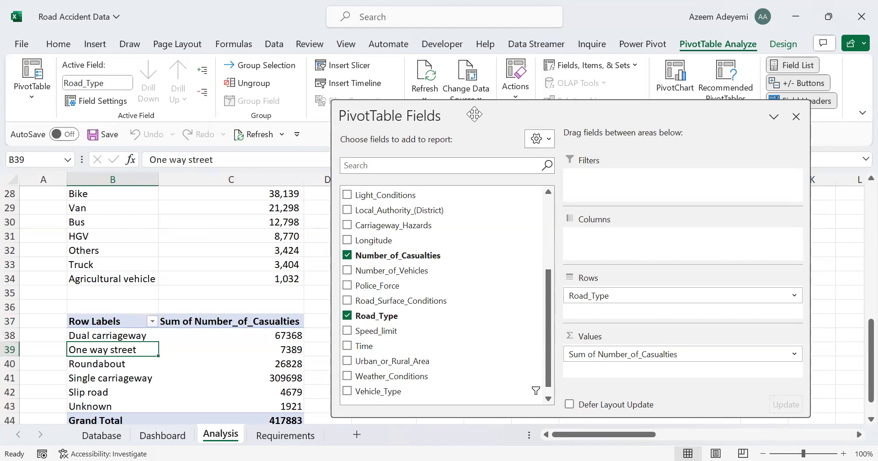
pyautogui.click(774, 118)
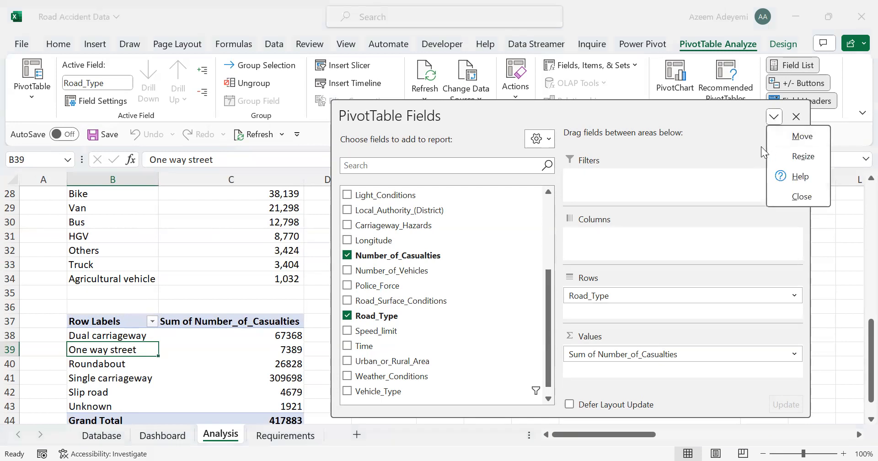
pyautogui.click(805, 201)
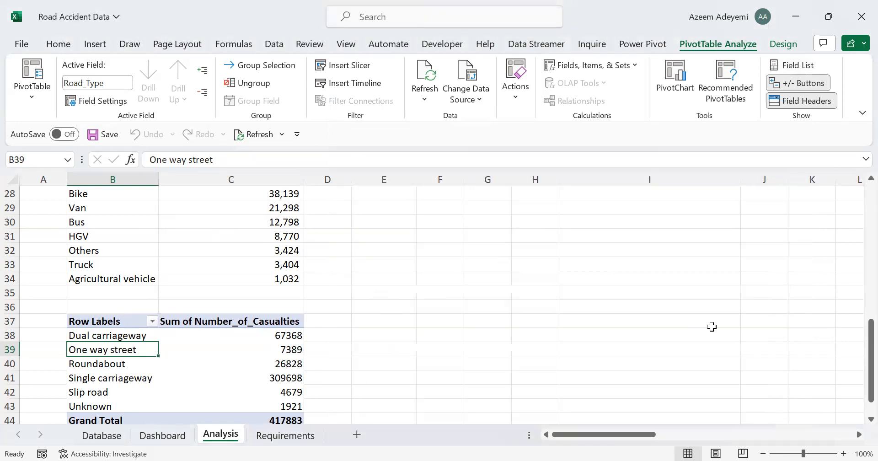
# Rename the row header in B37 of the road-type PivotTable as "Road Types"
pyautogui.scroll(-1, 185, 327)
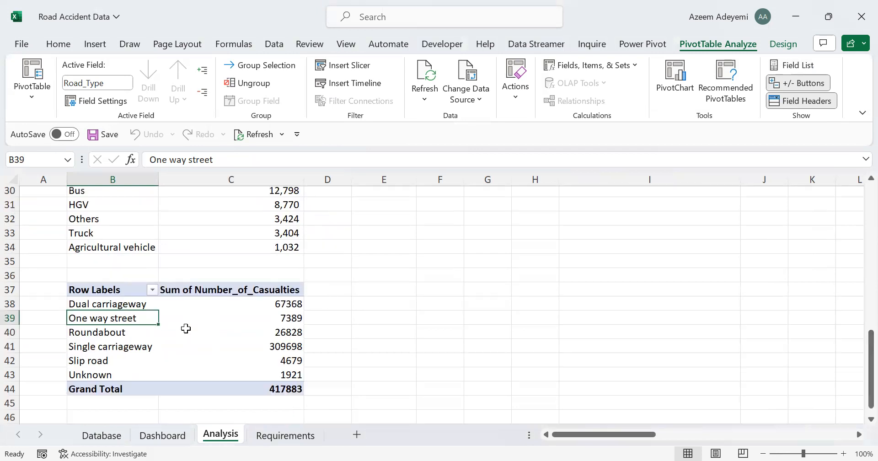
pyautogui.click(93, 292)
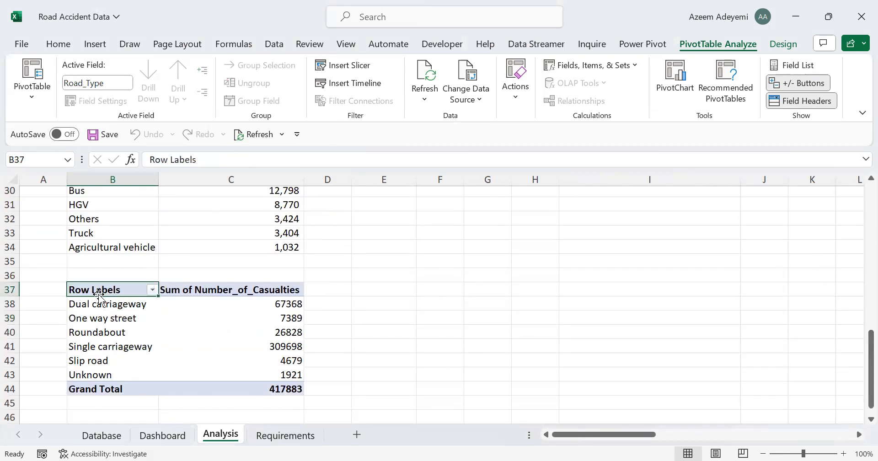
pyautogui.write('Road')
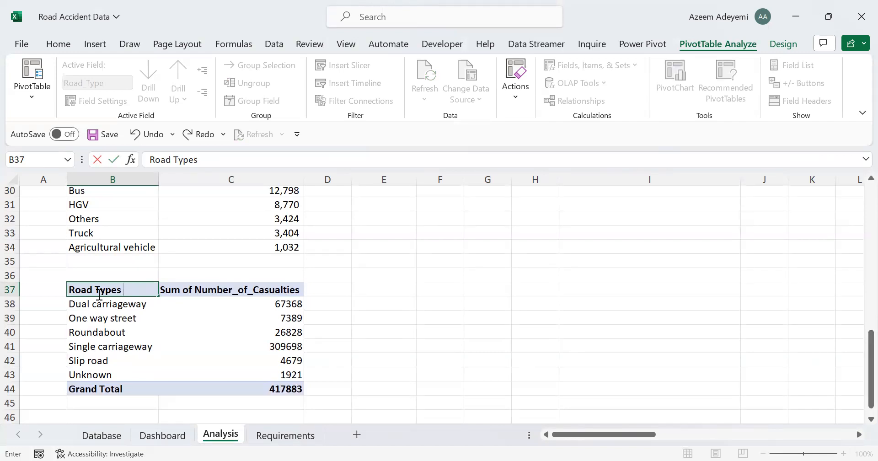
pyautogui.press('Return')
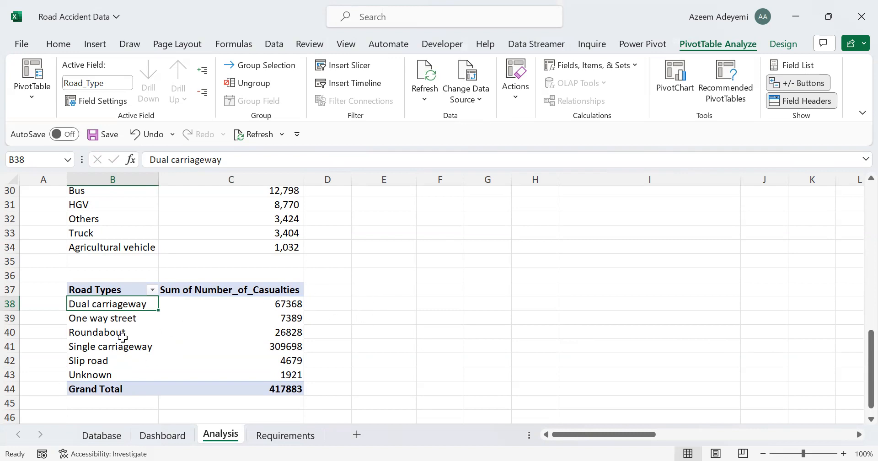
# Link E38 to the road type name in B38 with =B38 and fill the formula down to E43
pyautogui.click(386, 303)
pyautogui.write('=')
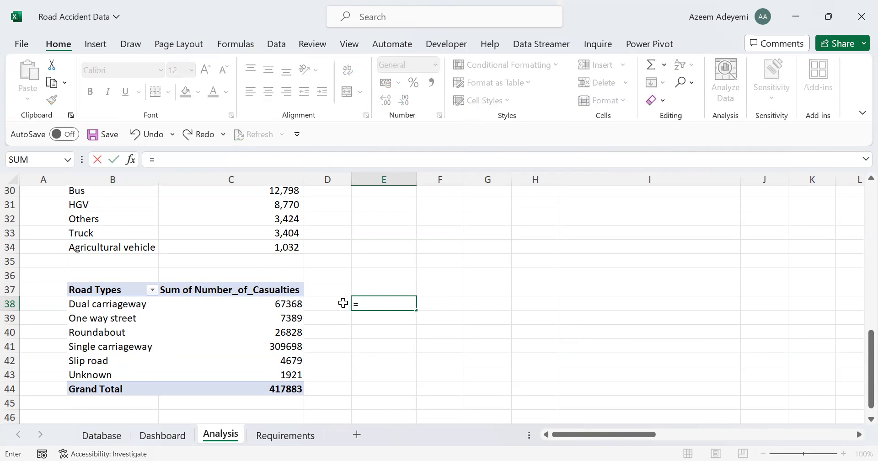
pyautogui.click(112, 305)
pyautogui.press('Return')
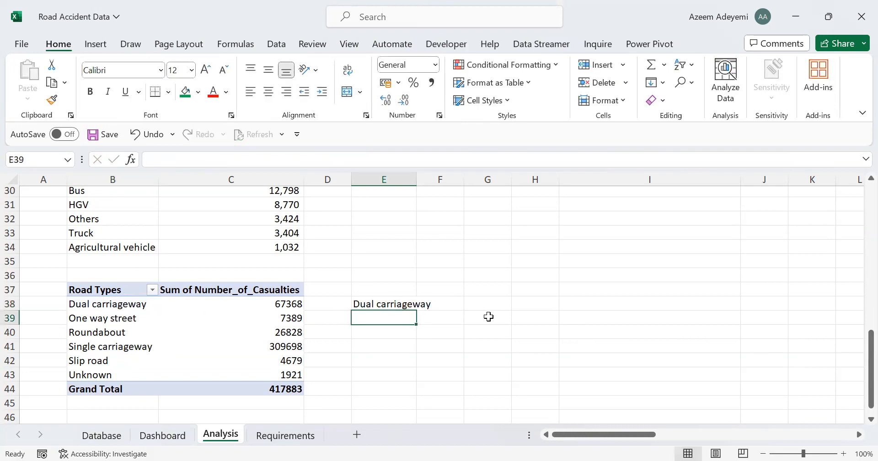
pyautogui.click(396, 305)
pyautogui.moveTo(417, 311); pyautogui.dragTo(400, 373)
pyautogui.click(400, 373)
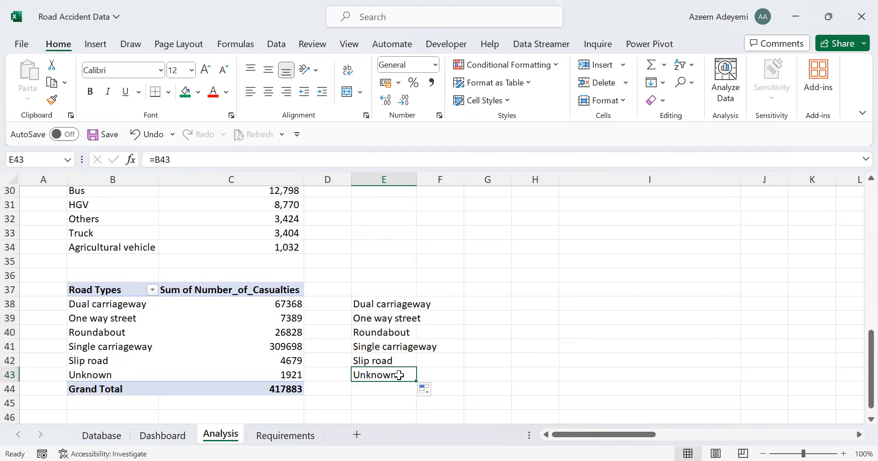
# Widen column E to fit the road type names and link F38 to the PivotTable's Dual carriageway casualties in C38
pyautogui.click(443, 301)
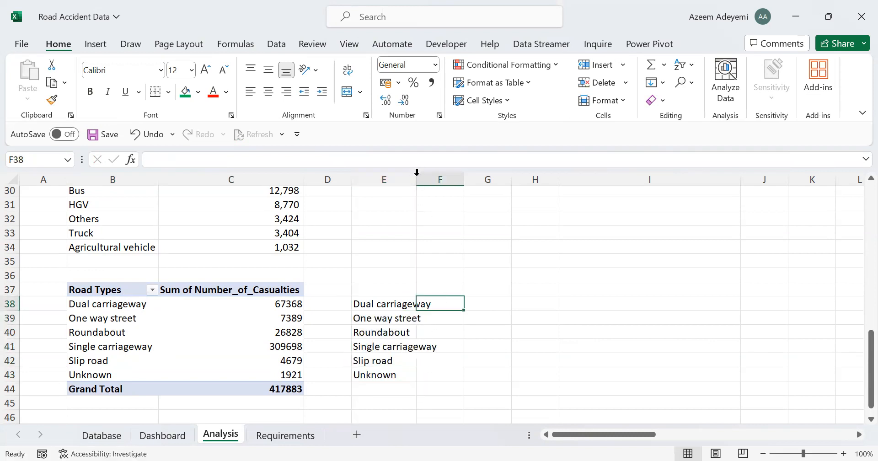
pyautogui.moveTo(417, 176); pyautogui.dragTo(462, 175)
pyautogui.write('=')
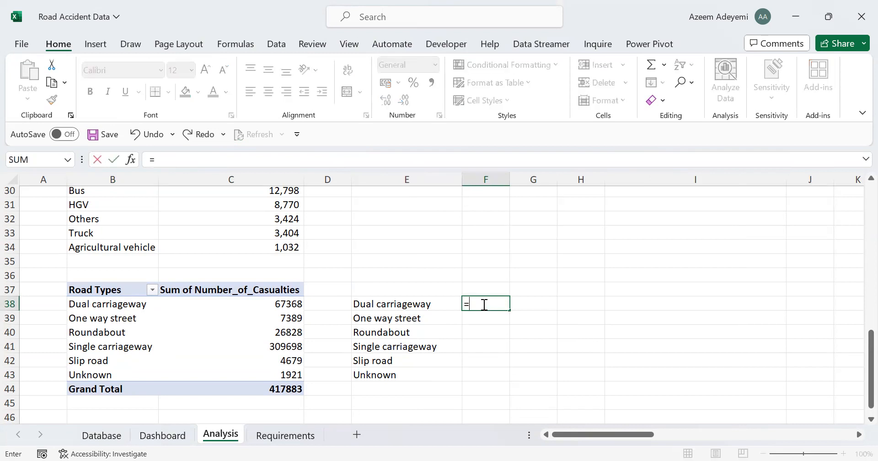
pyautogui.click(290, 303)
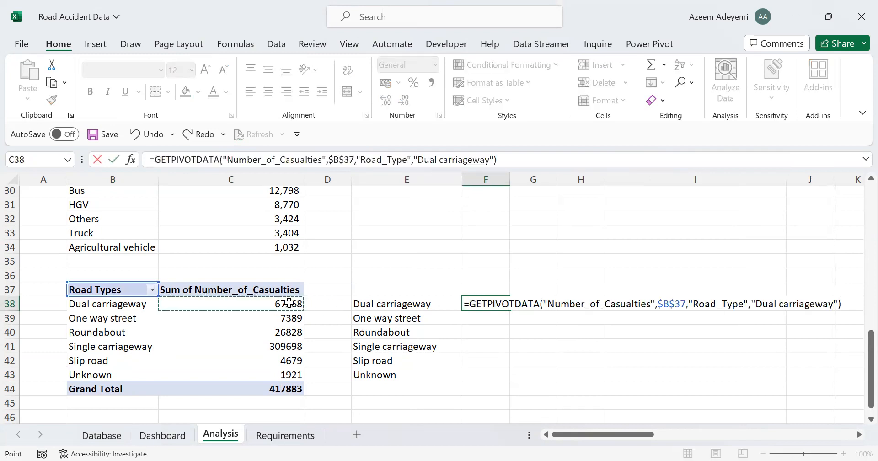
pyautogui.press('Return')
pyautogui.click(486, 305)
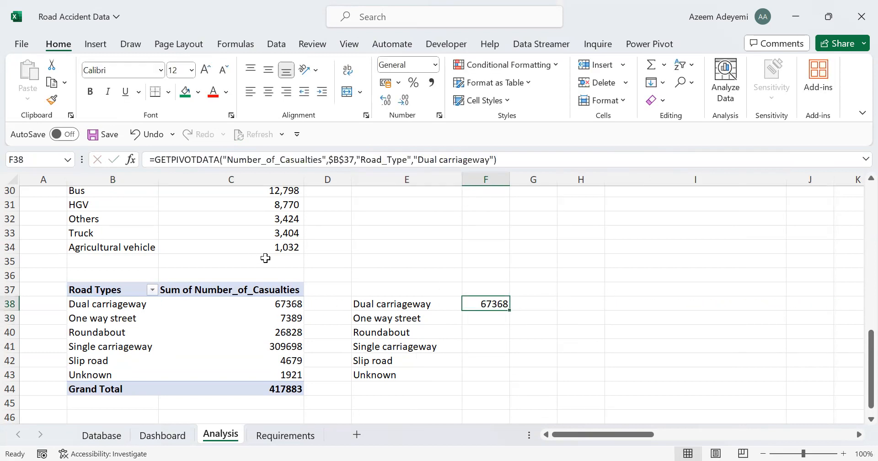
# Replace "Dual carriageway" in F38's GETPIVOTDATA formula with a reference to B38 and fill it down to F43
pyautogui.moveTo(418, 159); pyautogui.dragTo(493, 159)
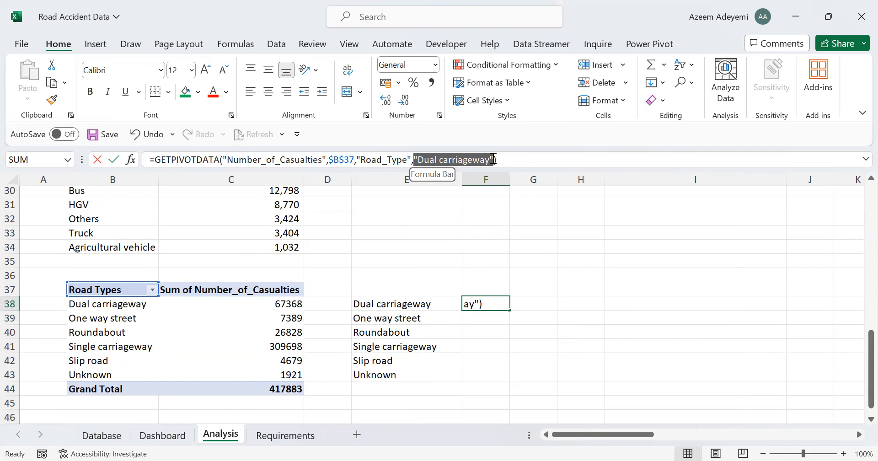
pyautogui.press('BackSpace')
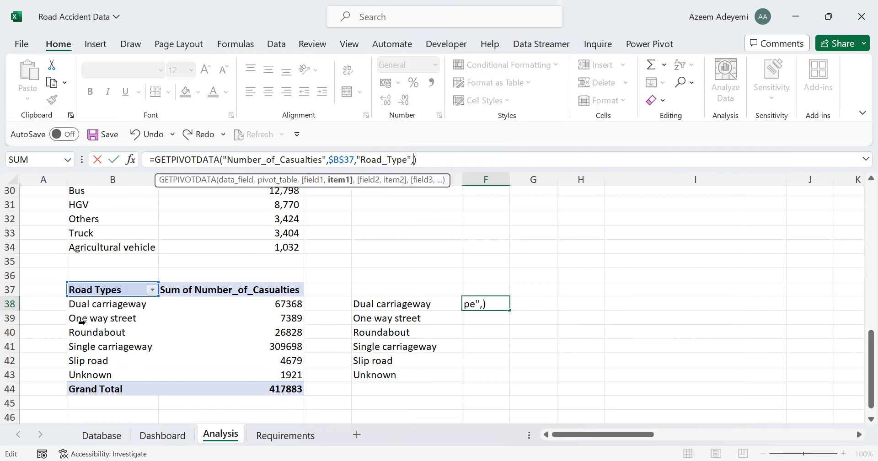
pyautogui.click(81, 304)
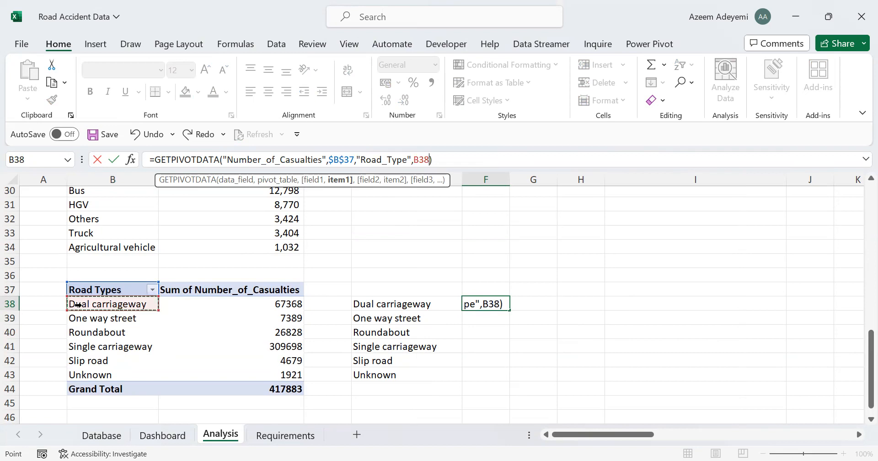
pyautogui.press('Return')
pyautogui.click(485, 305)
pyautogui.moveTo(508, 314); pyautogui.dragTo(498, 383)
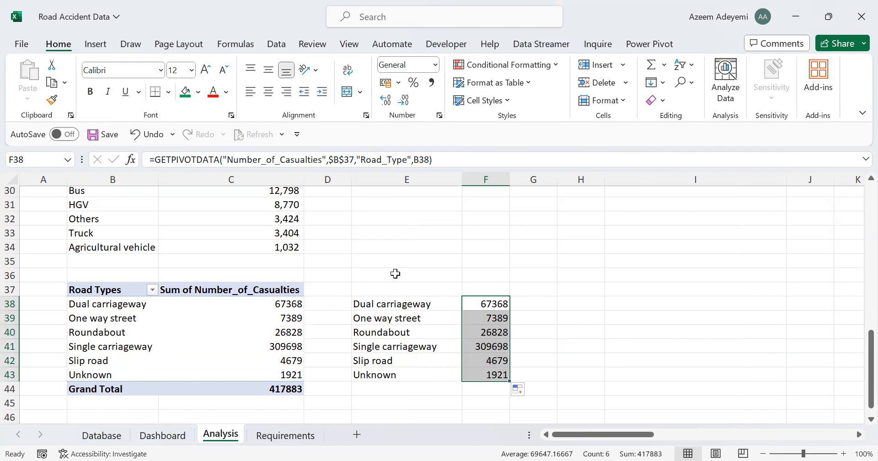
# Insert a clustered bar chart of the road-type casualties in E38:F43 and delete its chart title
pyautogui.moveTo(370, 303); pyautogui.dragTo(480, 370)
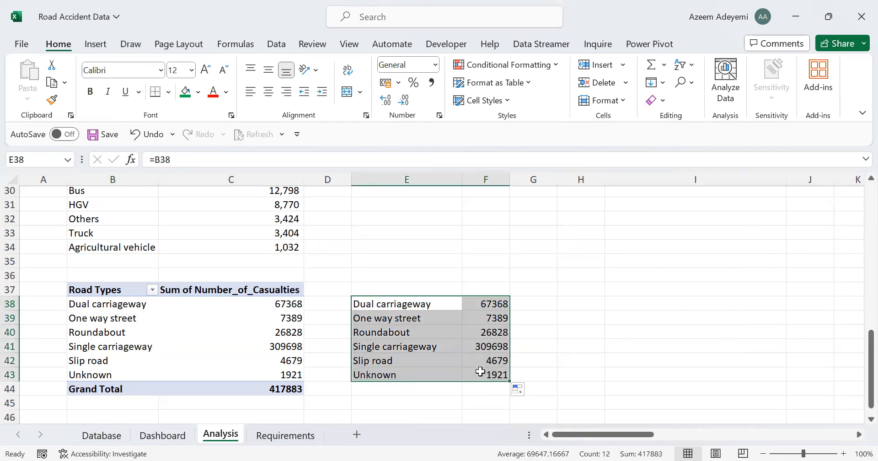
pyautogui.click(98, 46)
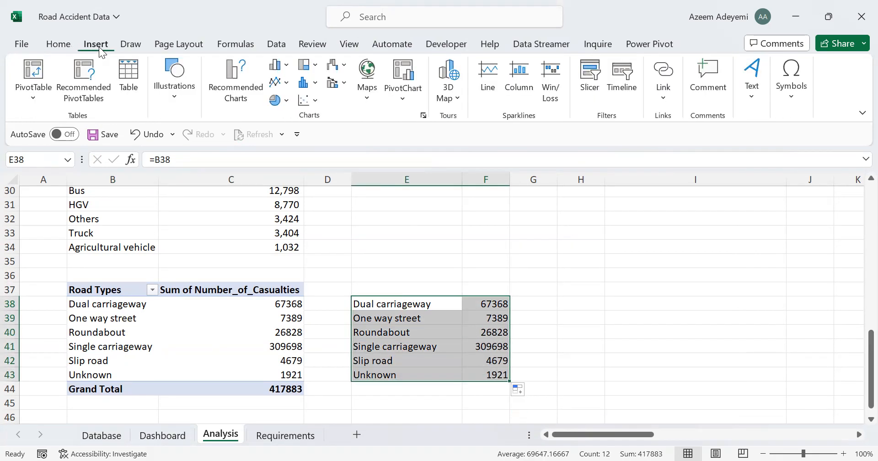
pyautogui.click(234, 87)
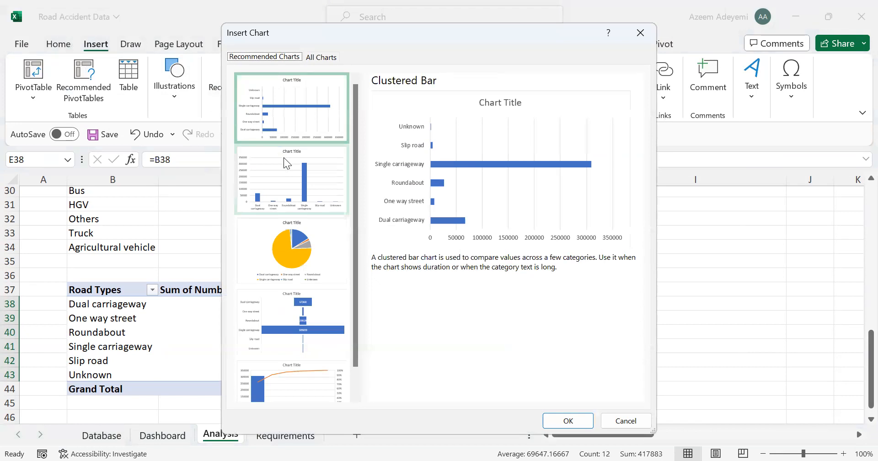
pyautogui.click(280, 109)
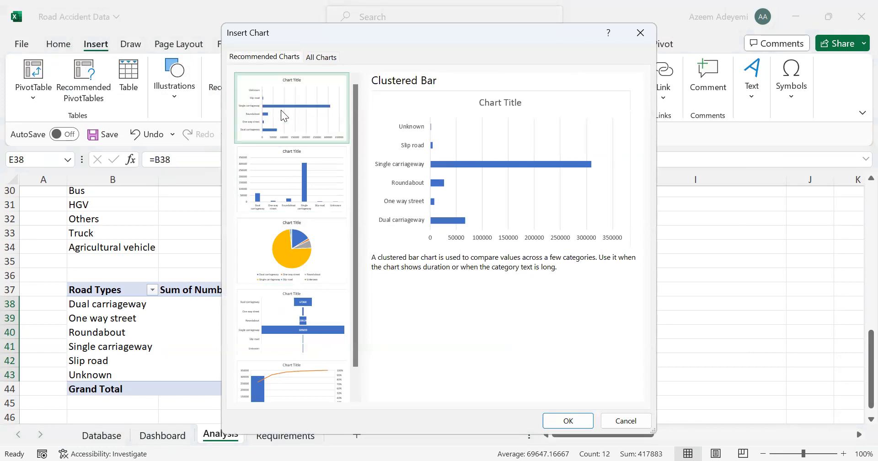
pyautogui.click(559, 420)
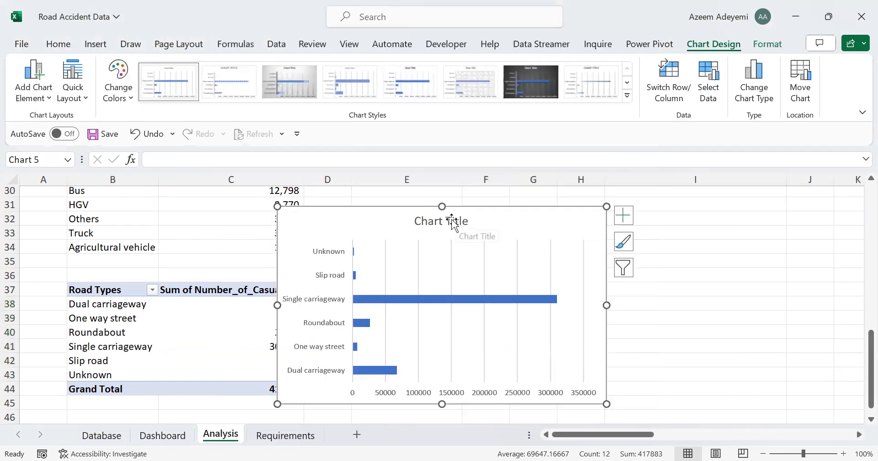
pyautogui.click(447, 222)
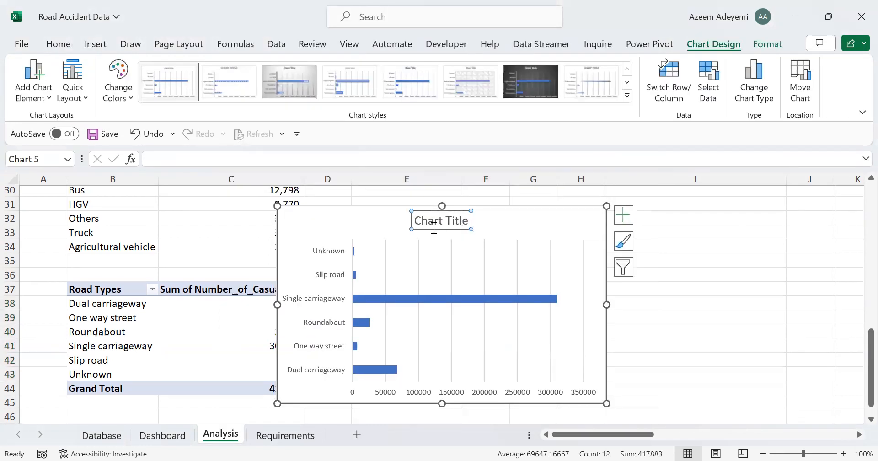
pyautogui.press('Delete')
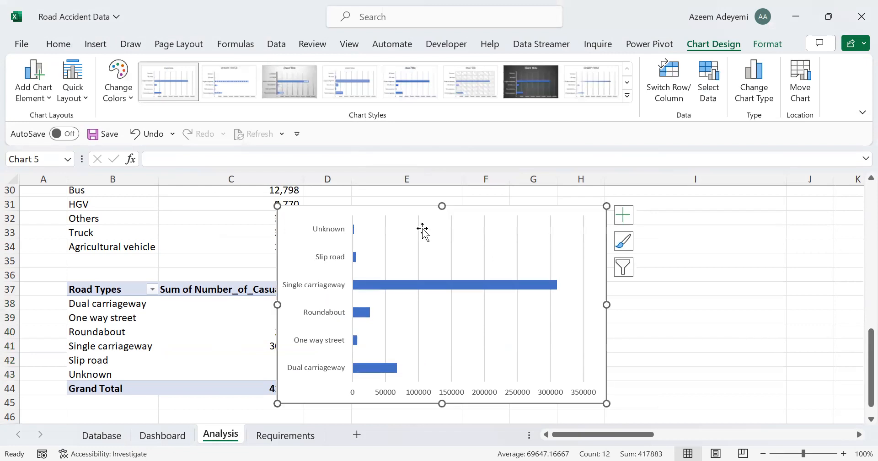
# Move the road-type bar chart clear of the E38:F43 summary table and narrow it
pyautogui.moveTo(390, 208); pyautogui.dragTo(558, 220)
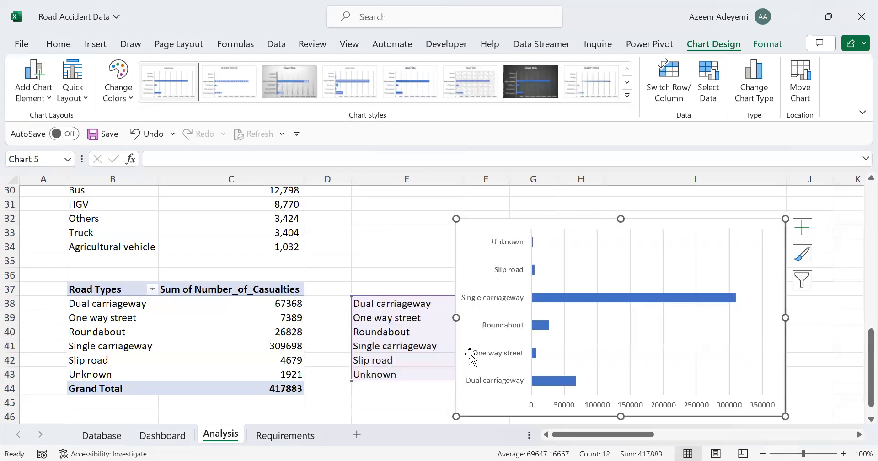
pyautogui.moveTo(453, 218); pyautogui.dragTo(564, 221)
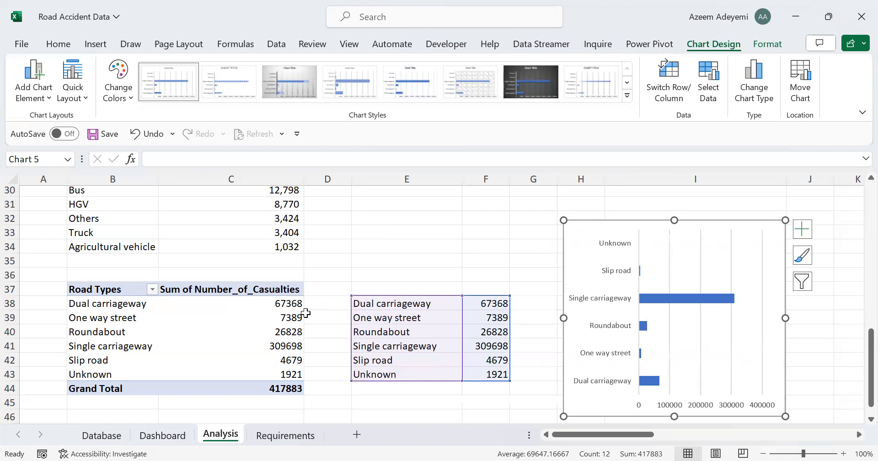
# Sort the road types PivotTable by casualties from largest to smallest
pyautogui.click(281, 304)
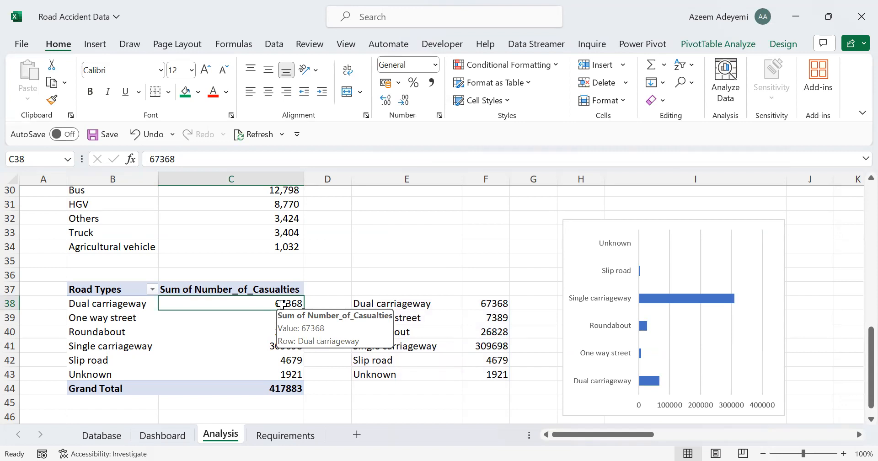
pyautogui.rightClick(245, 307)
pyautogui.moveTo(321, 152)
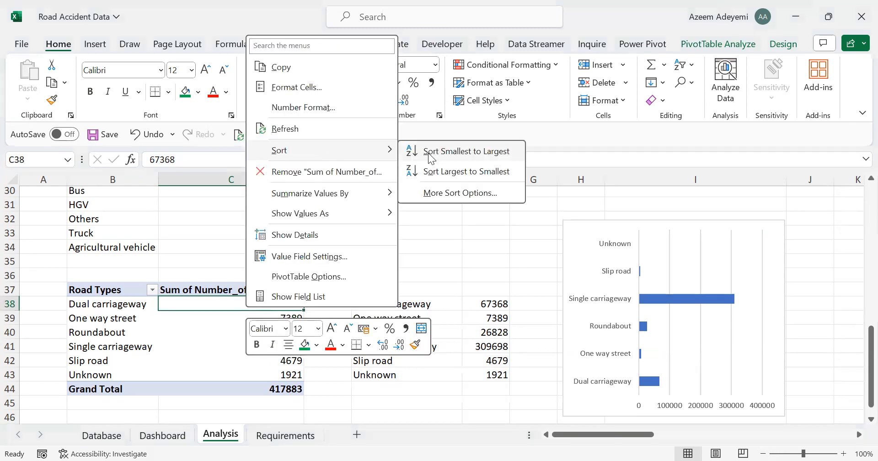
pyautogui.click(458, 173)
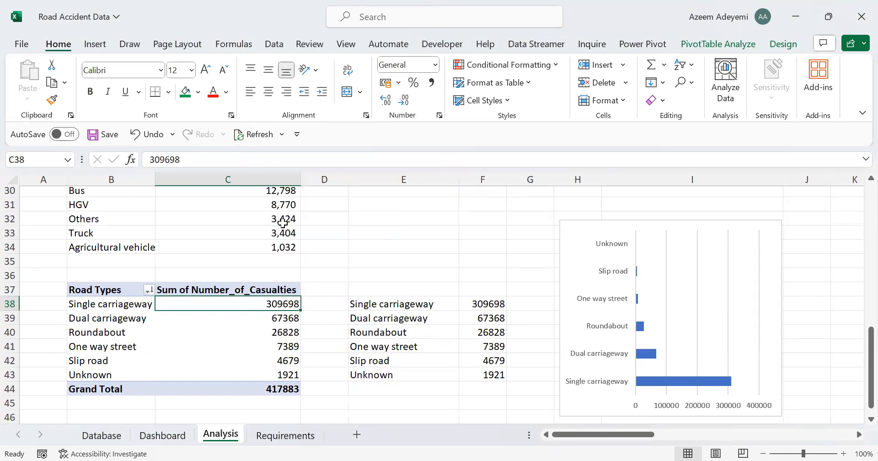
# Sort the road types PivotTable by casualties from smallest to largest
pyautogui.rightClick(233, 302)
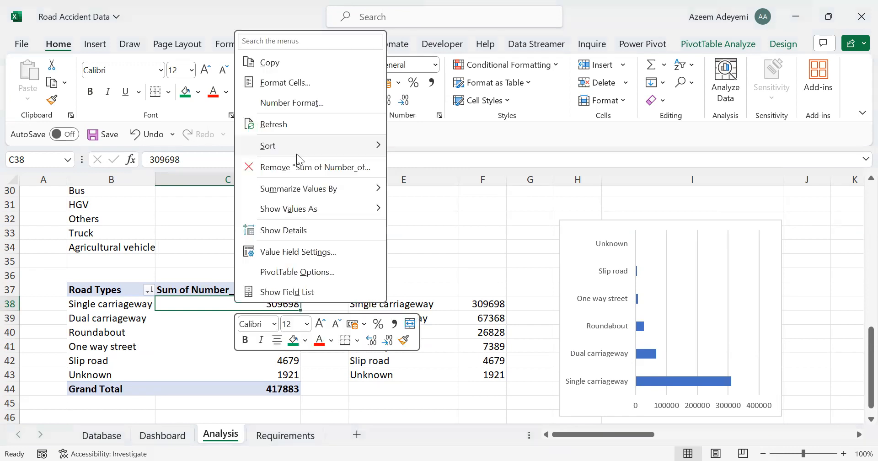
pyautogui.moveTo(320, 145)
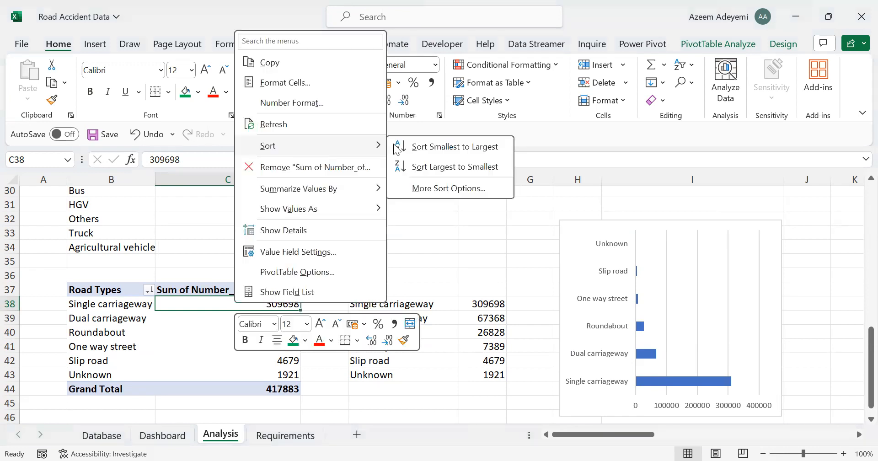
pyautogui.click(425, 147)
# Reduce the road-type bar chart's height and paste a copy of it into the Dashboard sheet
pyautogui.click(569, 221)
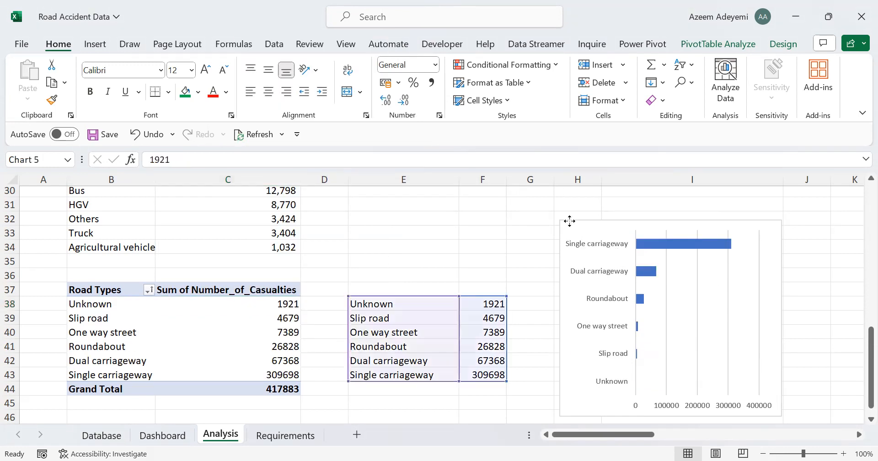
pyautogui.moveTo(556, 221); pyautogui.dragTo(554, 280)
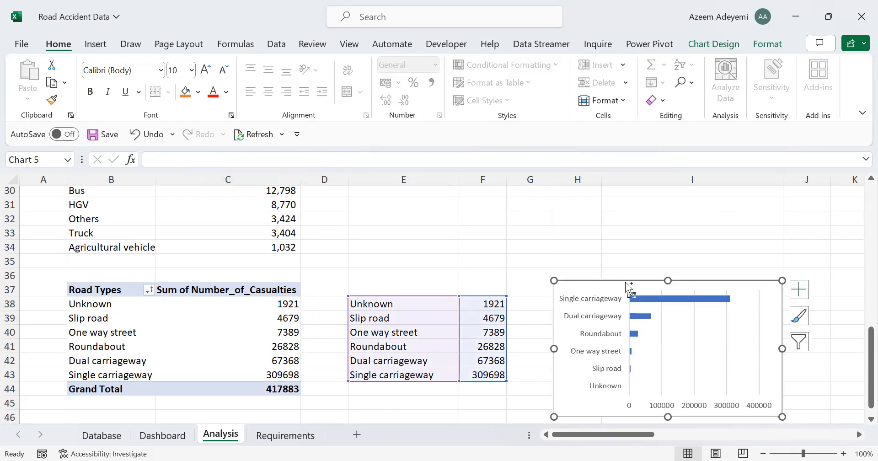
pyautogui.click(163, 437)
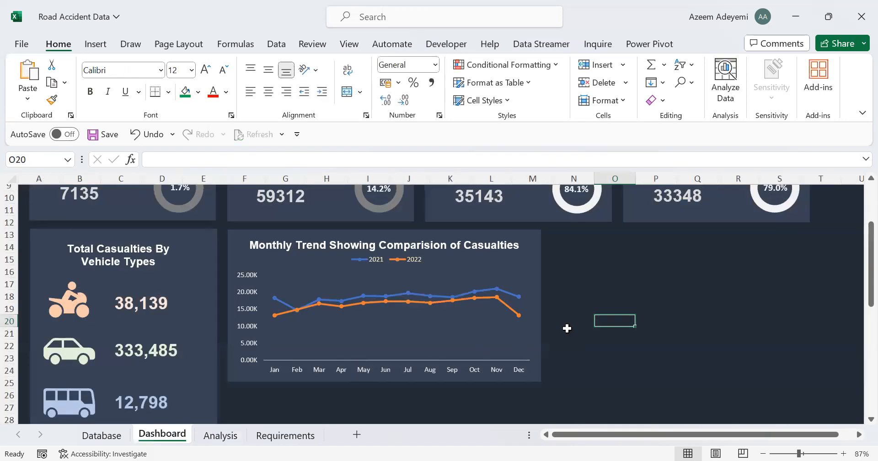
pyautogui.hotkey('ctrl', 'v')
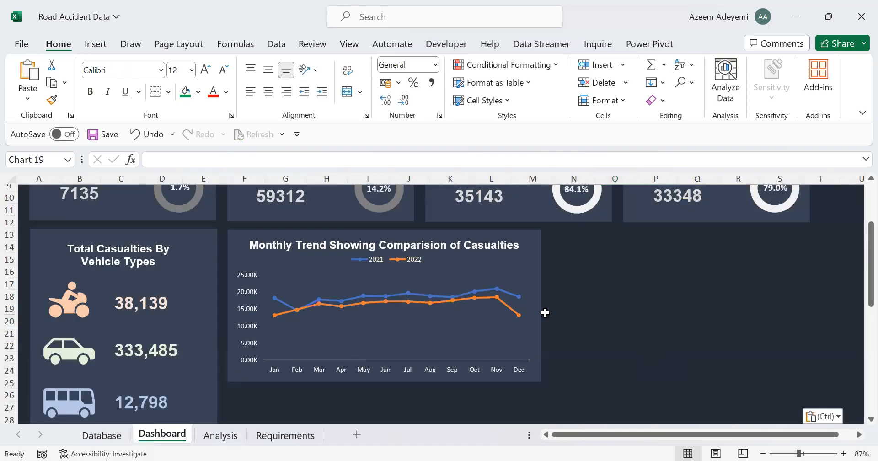
# Duplicate the background rectangle of the monthly trend panel, place the copy beside the original and narrow it
pyautogui.click(534, 256)
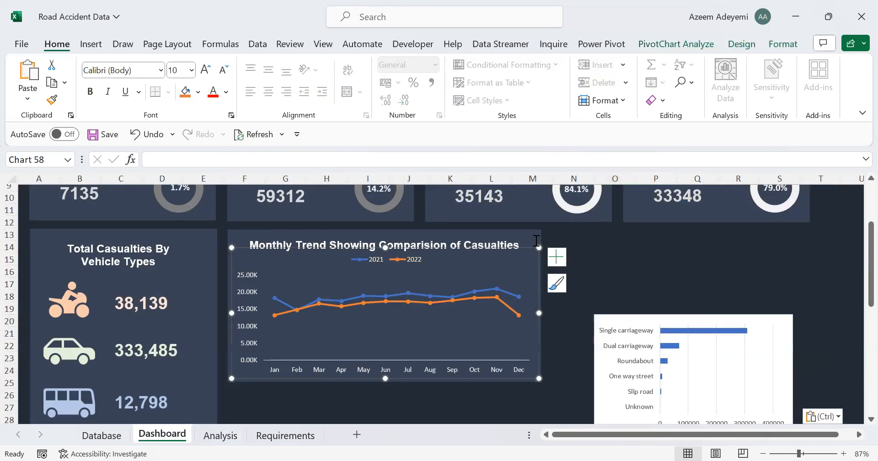
pyautogui.click(538, 234)
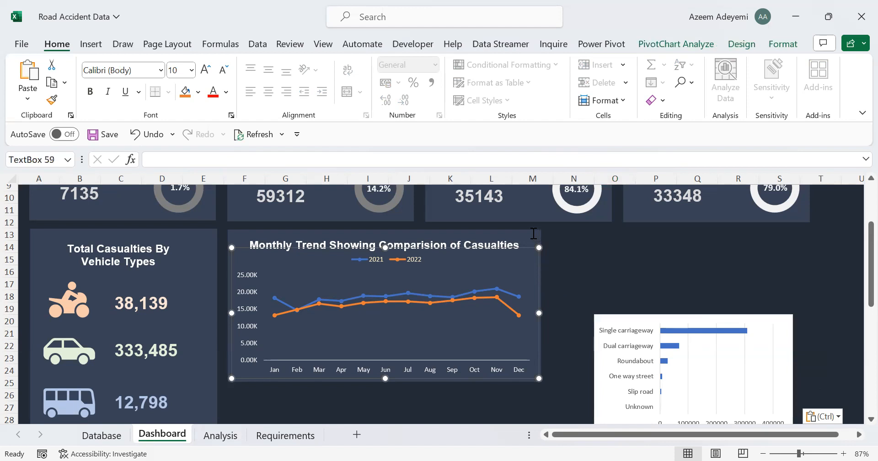
pyautogui.click(540, 293)
pyautogui.click(231, 240)
pyautogui.click(229, 270)
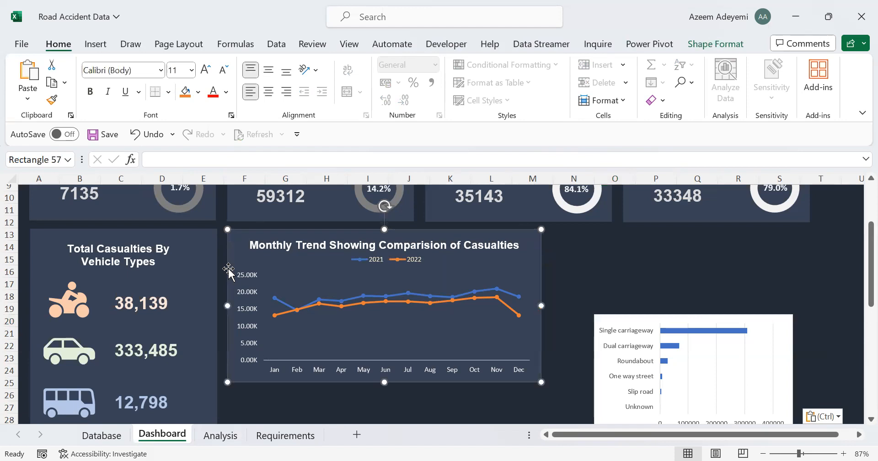
pyautogui.hotkey('ctrl', 'd')
pyautogui.moveTo(341, 290); pyautogui.dragTo(649, 282)
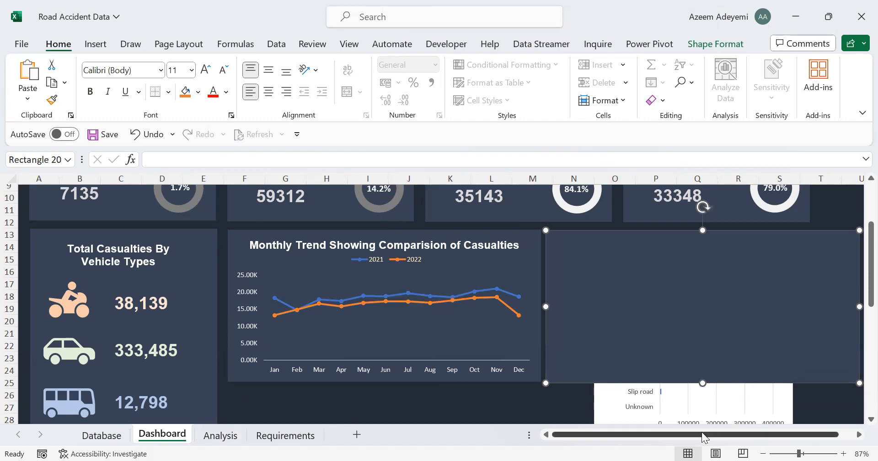
pyautogui.hscroll(1, 786, 432)
pyautogui.moveTo(818, 383); pyautogui.dragTo(683, 384)
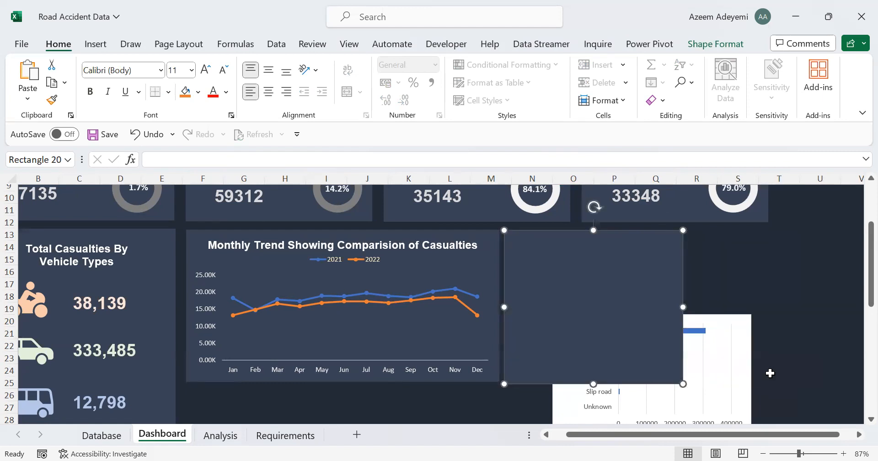
# Bring the pasted road-type bar chart to the front and position it over the duplicated panel
pyautogui.click(728, 313)
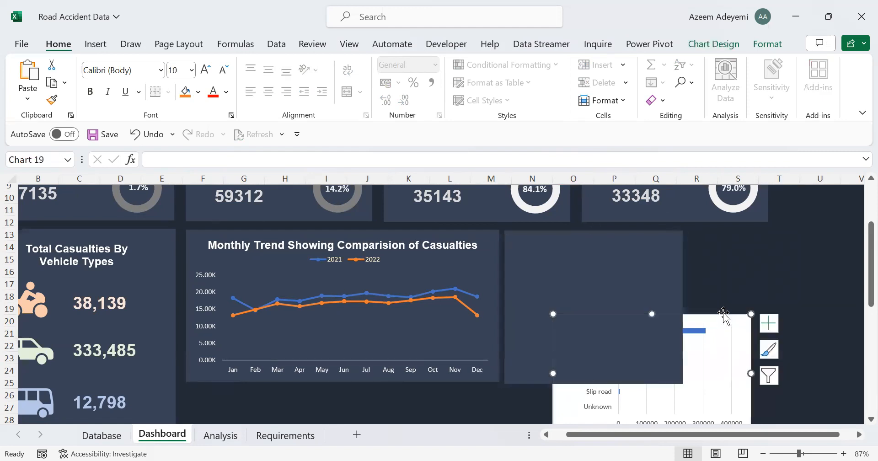
pyautogui.moveTo(726, 314); pyautogui.dragTo(643, 277)
pyautogui.moveTo(664, 266); pyautogui.dragTo(713, 271)
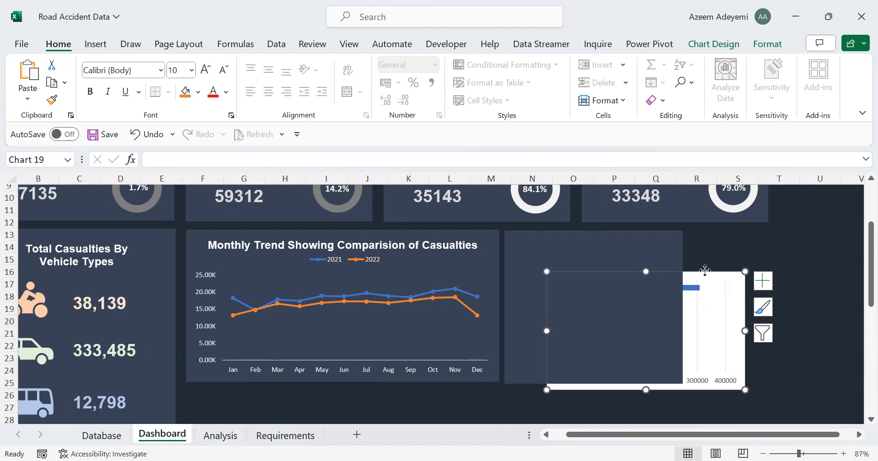
pyautogui.rightClick(709, 274)
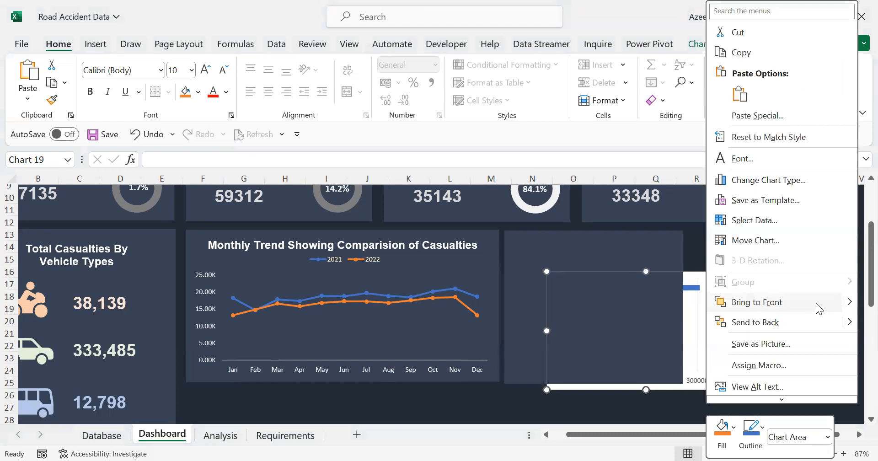
pyautogui.click(791, 303)
pyautogui.moveTo(686, 273); pyautogui.dragTo(649, 251)
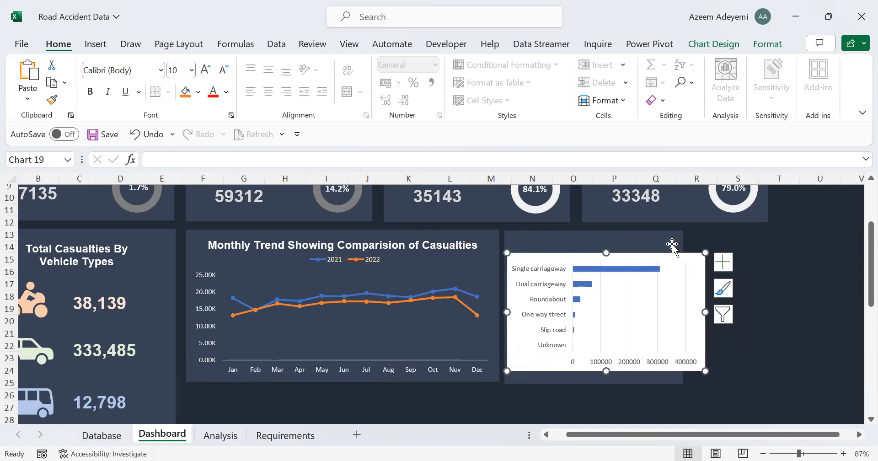
# Narrow the monthly trend panel's background and its title text box, setting the title font size to 12
pyautogui.click(497, 238)
pyautogui.moveTo(498, 229); pyautogui.dragTo(462, 233)
pyautogui.click(474, 246)
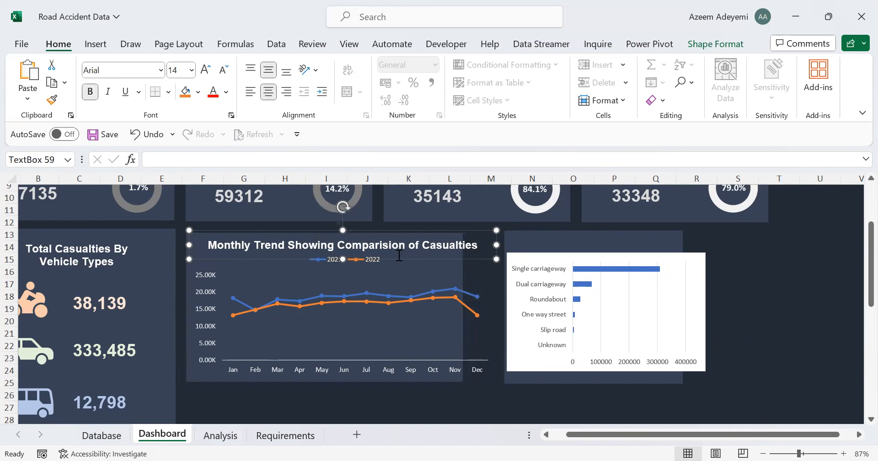
pyautogui.moveTo(210, 244); pyautogui.dragTo(495, 235)
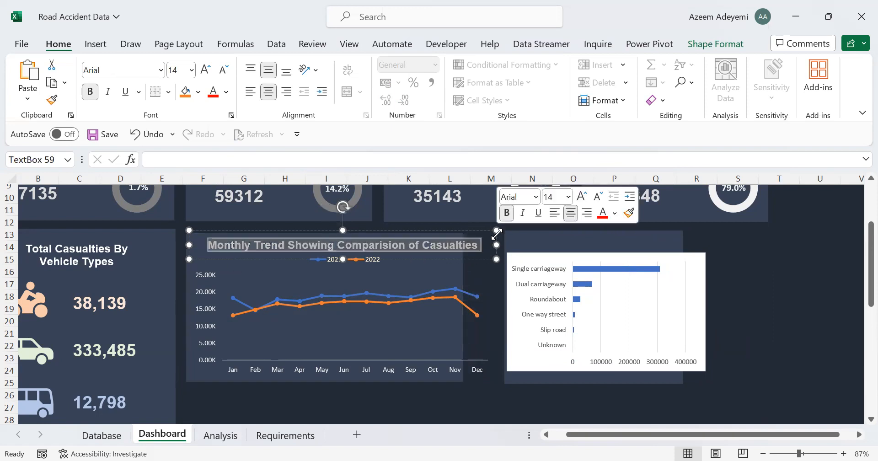
pyautogui.moveTo(494, 258); pyautogui.dragTo(436, 253)
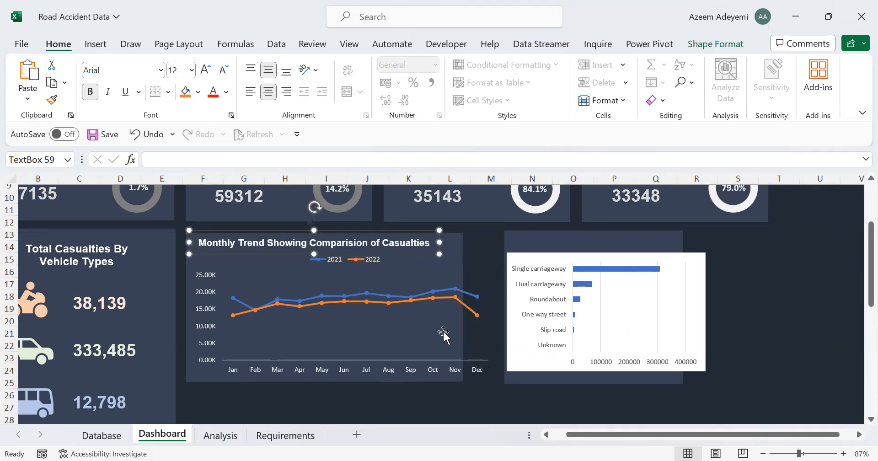
# Shrink the monthly trend line chart to fit its panel, and move the duplicated panel closer, trimming its height slightly
pyautogui.click(497, 378)
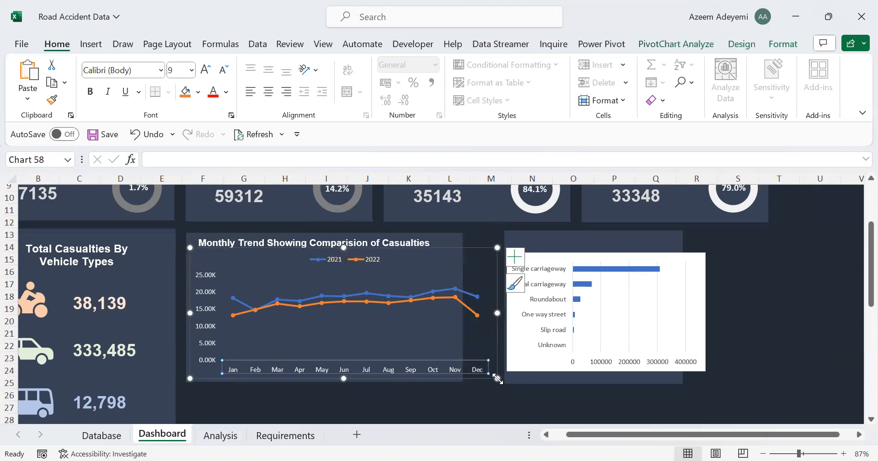
pyautogui.moveTo(497, 379); pyautogui.dragTo(457, 375)
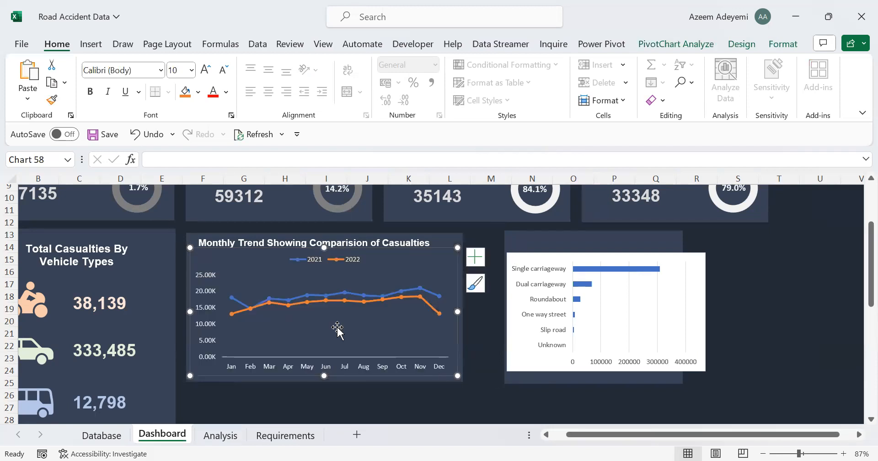
pyautogui.click(522, 246)
pyautogui.moveTo(523, 246); pyautogui.dragTo(500, 247)
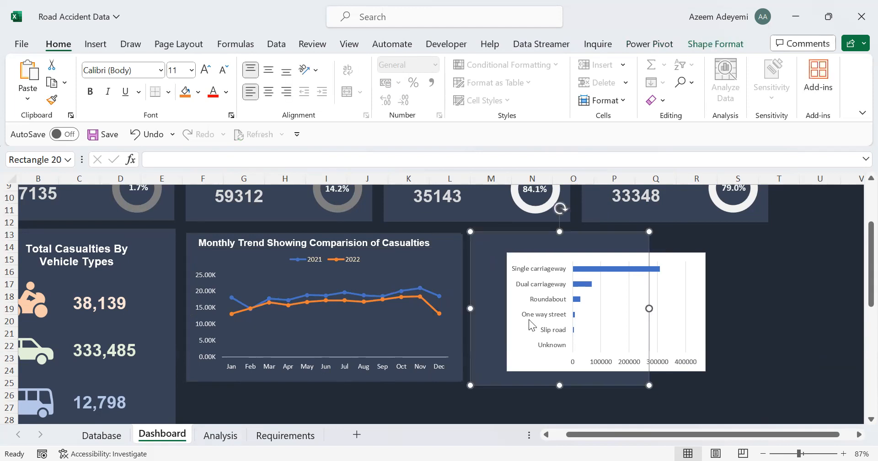
pyautogui.moveTo(649, 386); pyautogui.dragTo(649, 384)
# Move and resize the road-type bar chart to fit inside the duplicated panel
pyautogui.click(710, 317)
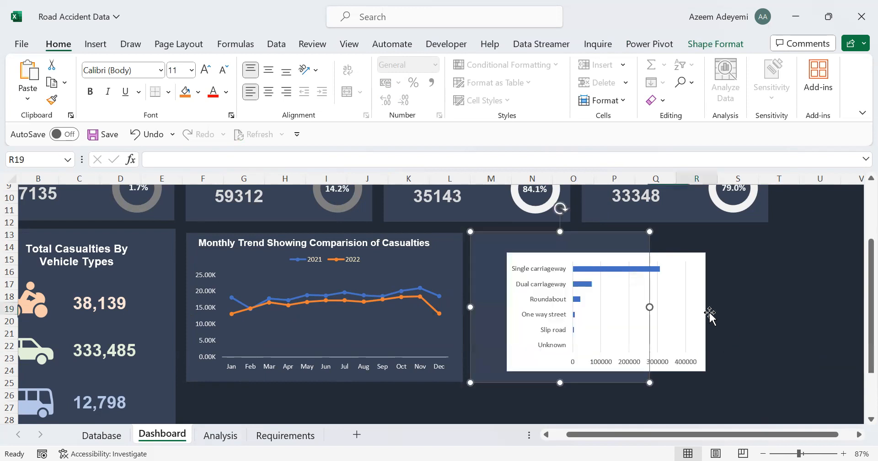
pyautogui.click(704, 310)
pyautogui.moveTo(674, 256); pyautogui.dragTo(641, 249)
pyautogui.moveTo(672, 364); pyautogui.dragTo(644, 370)
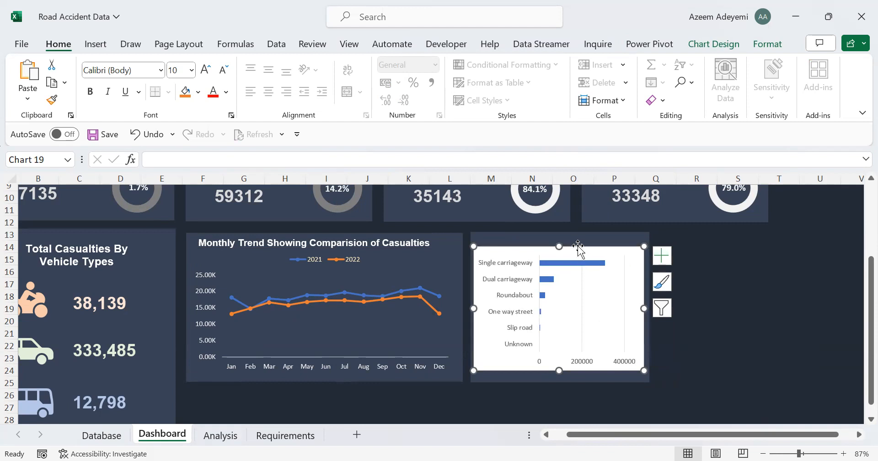
pyautogui.moveTo(576, 248); pyautogui.dragTo(577, 244)
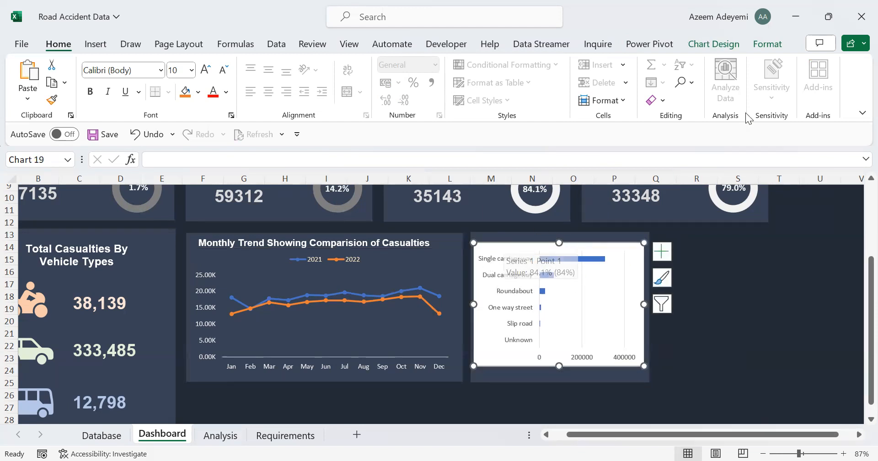
# Set the road-type bar chart's area to no fill and no outline
pyautogui.click(767, 44)
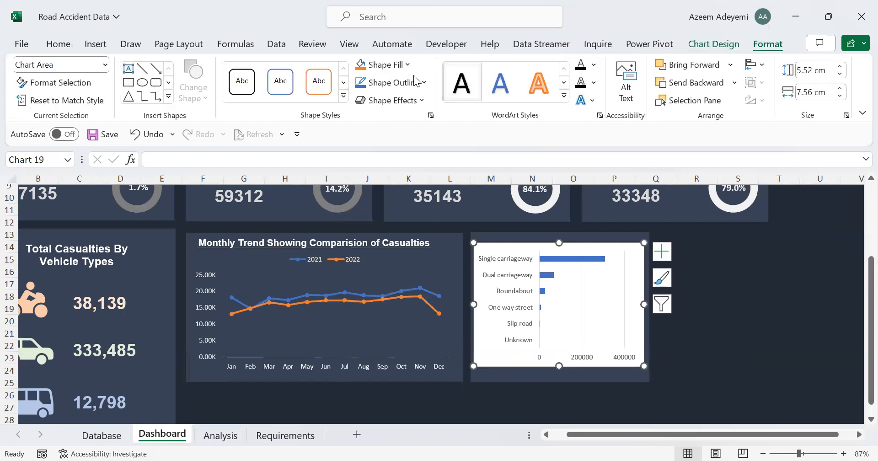
pyautogui.click(409, 65)
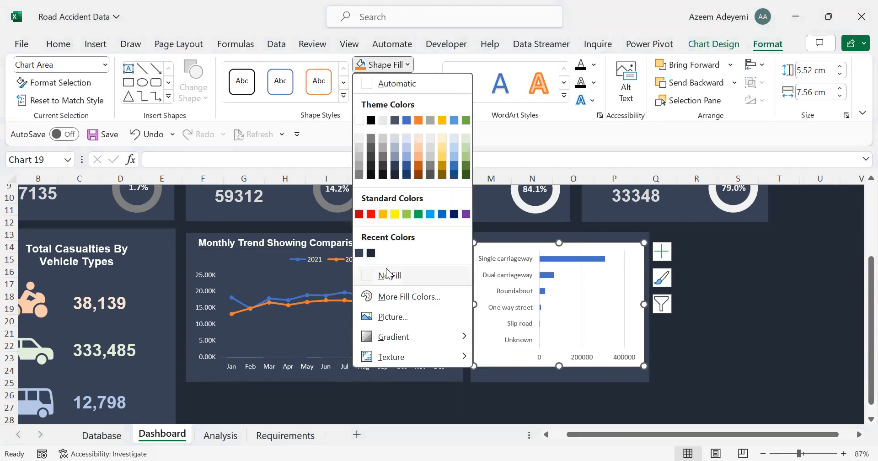
pyautogui.click(388, 276)
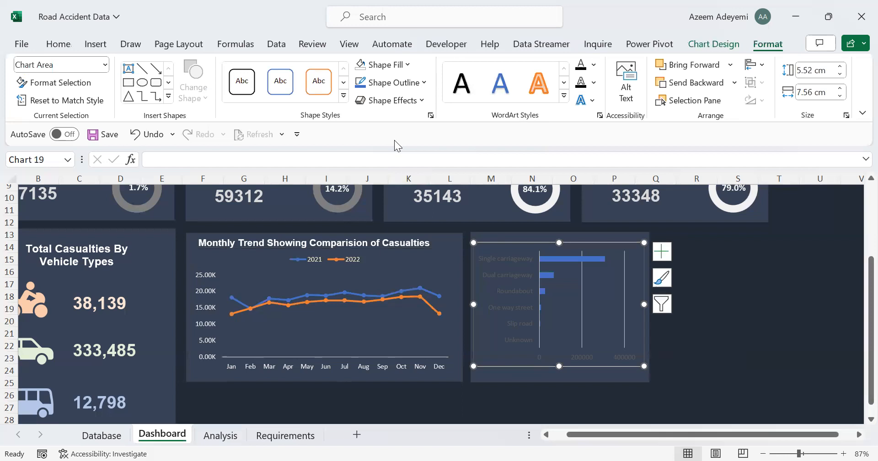
pyautogui.click(424, 83)
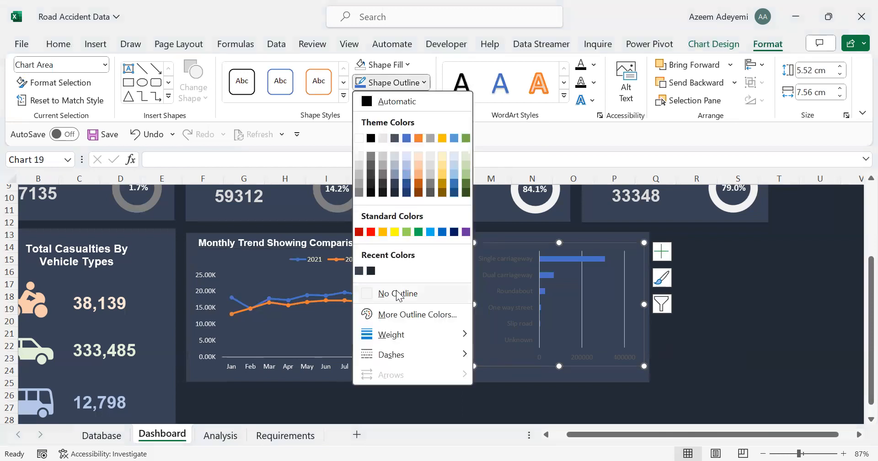
pyautogui.click(397, 294)
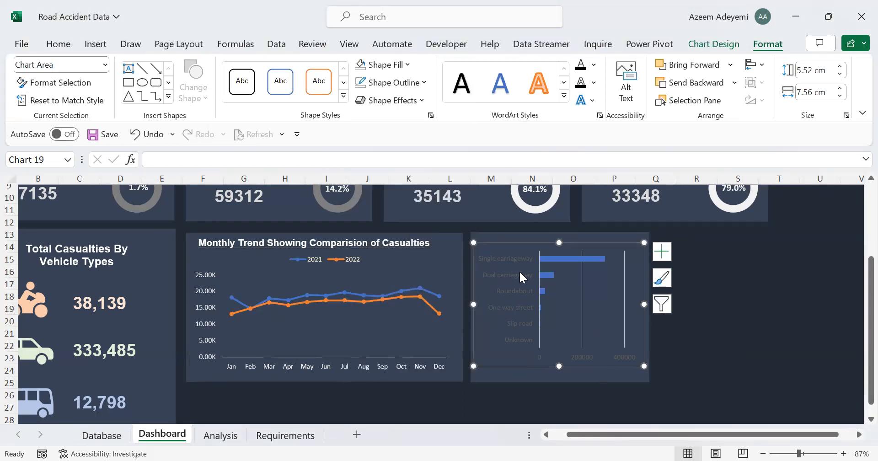
# Set the font color of the road-type chart's category axis labels to the lightest gray shade below white
pyautogui.click(501, 260)
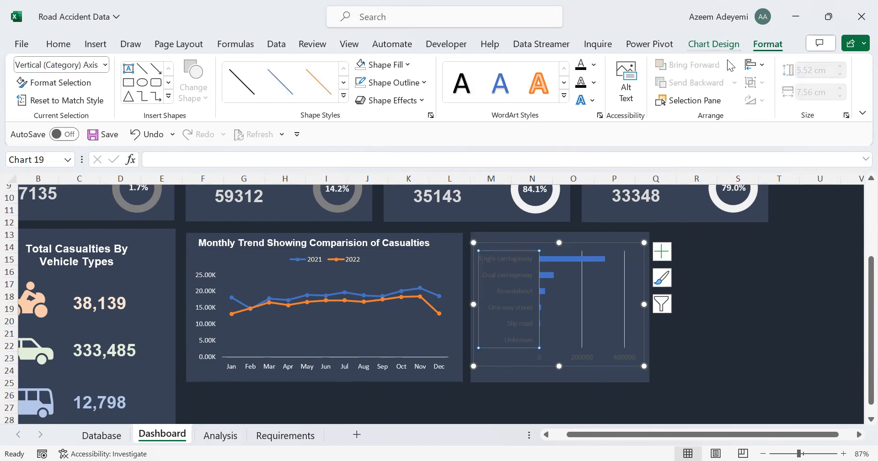
pyautogui.click(713, 44)
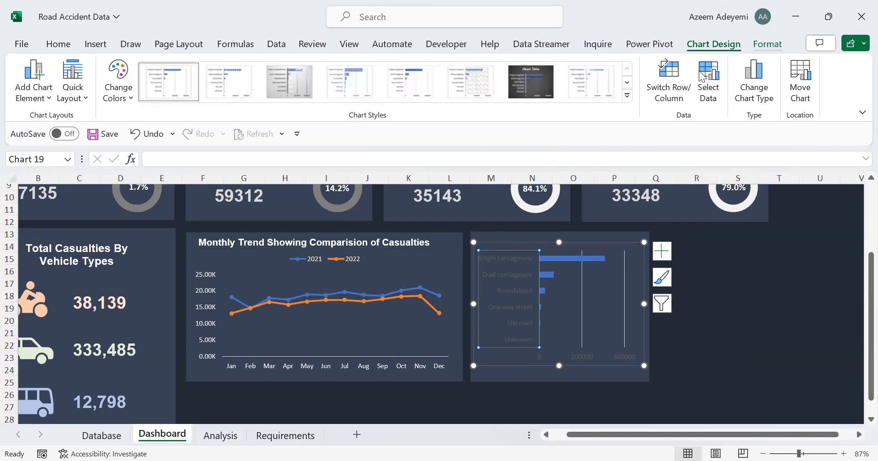
pyautogui.click(768, 44)
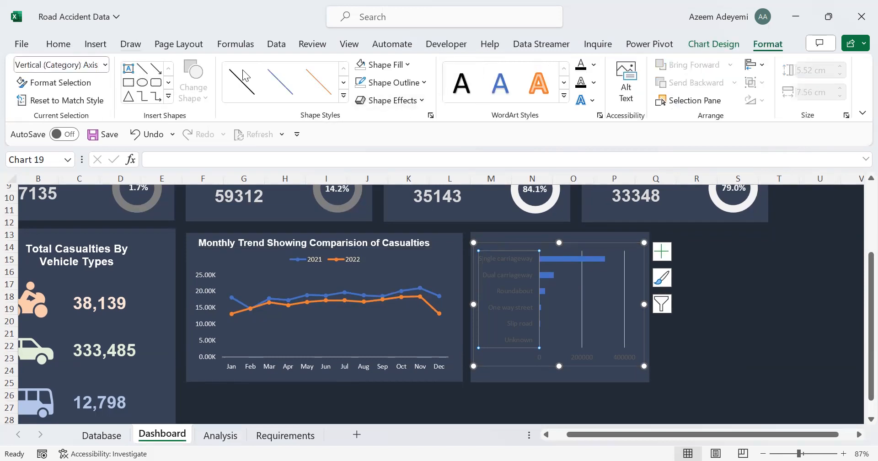
pyautogui.click(70, 47)
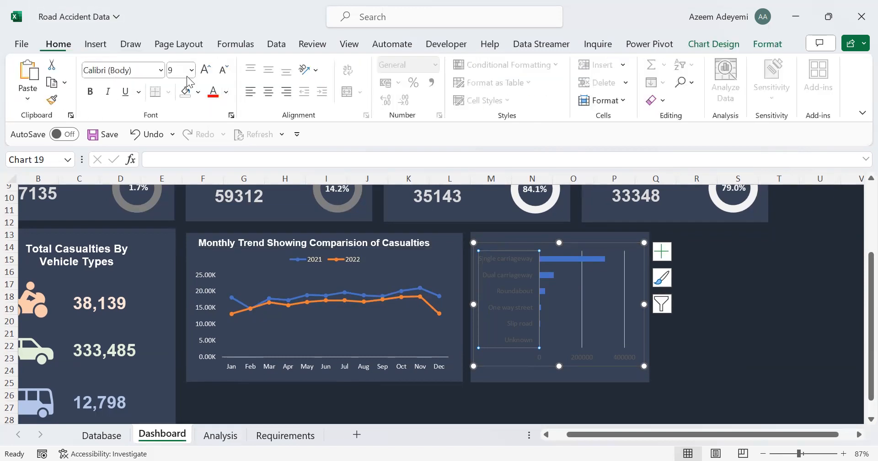
pyautogui.click(227, 92)
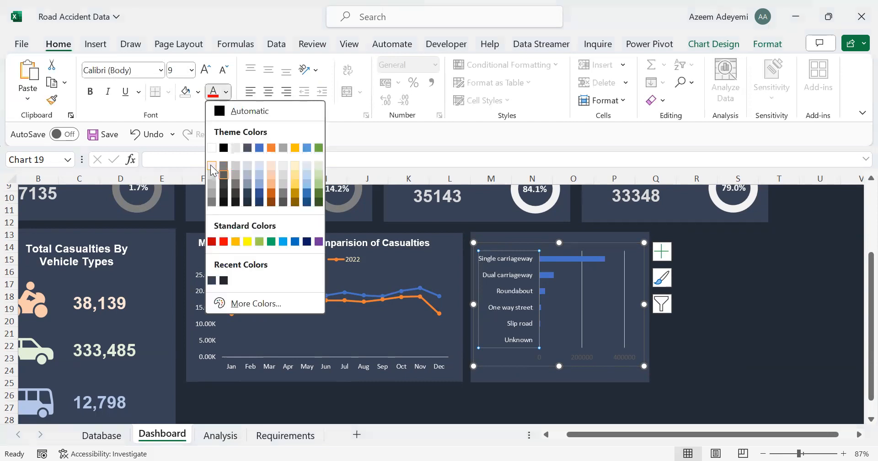
pyautogui.click(212, 167)
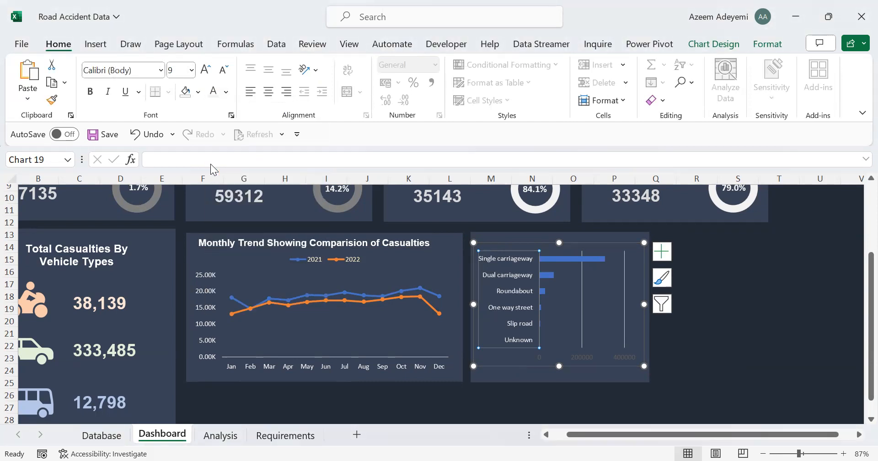
# Delete the road-type chart's vertical gridlines and fill its bars with the lightest blue theme color
pyautogui.click(582, 300)
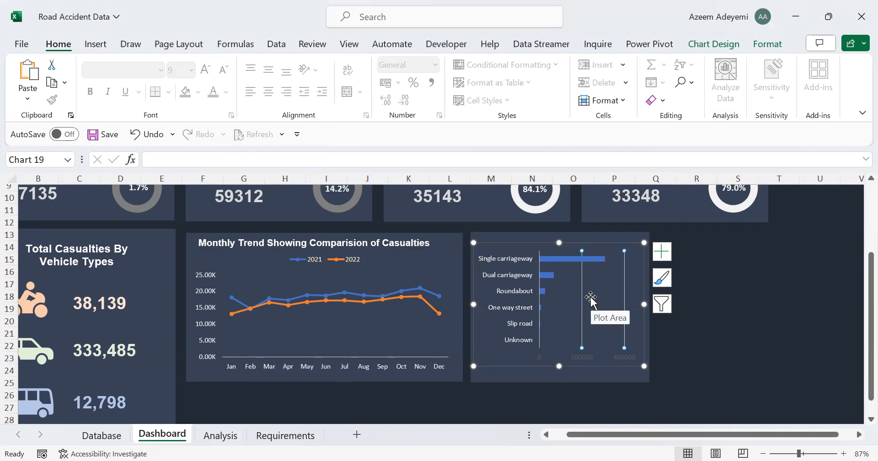
pyautogui.press('Delete')
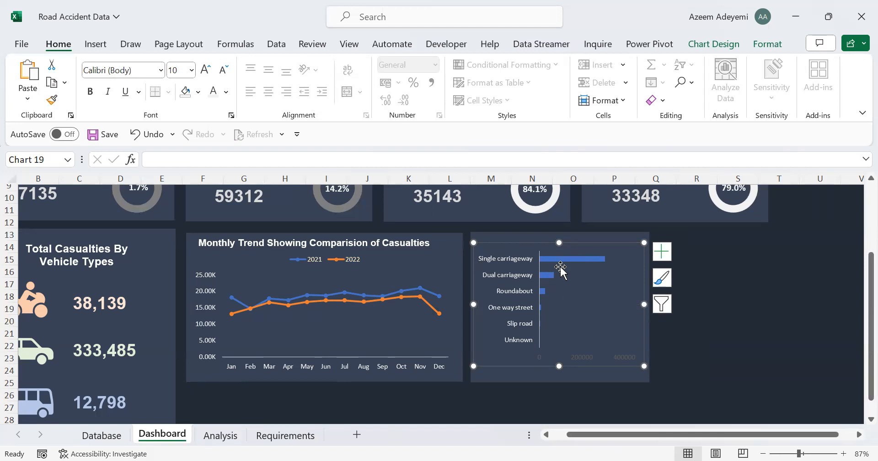
pyautogui.click(588, 260)
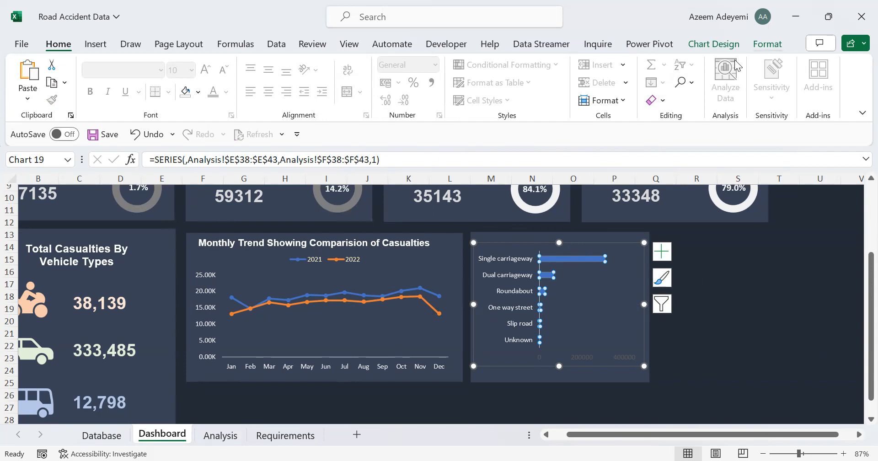
pyautogui.click(767, 43)
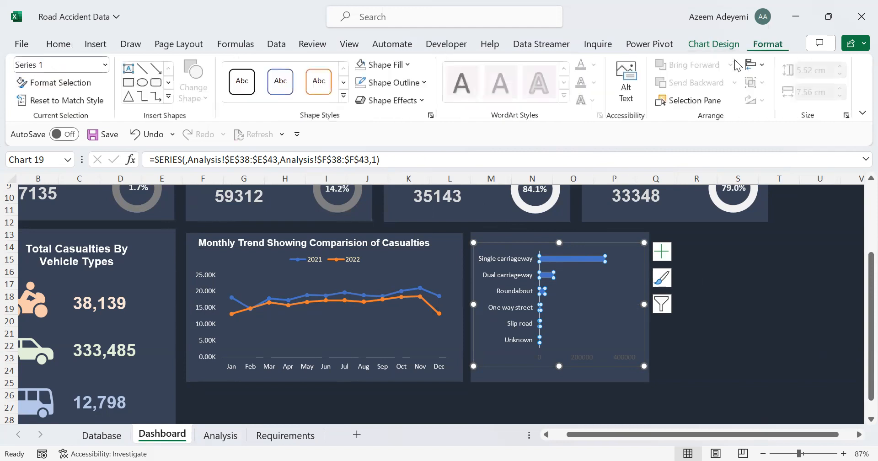
pyautogui.click(409, 66)
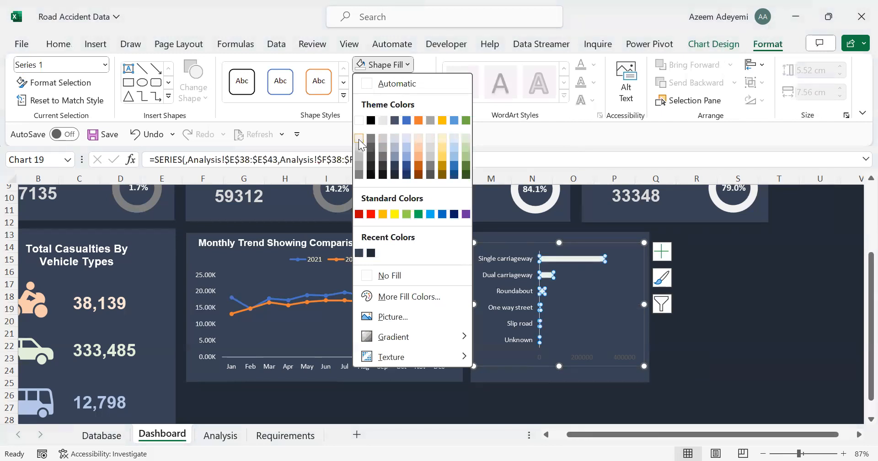
pyautogui.click(406, 140)
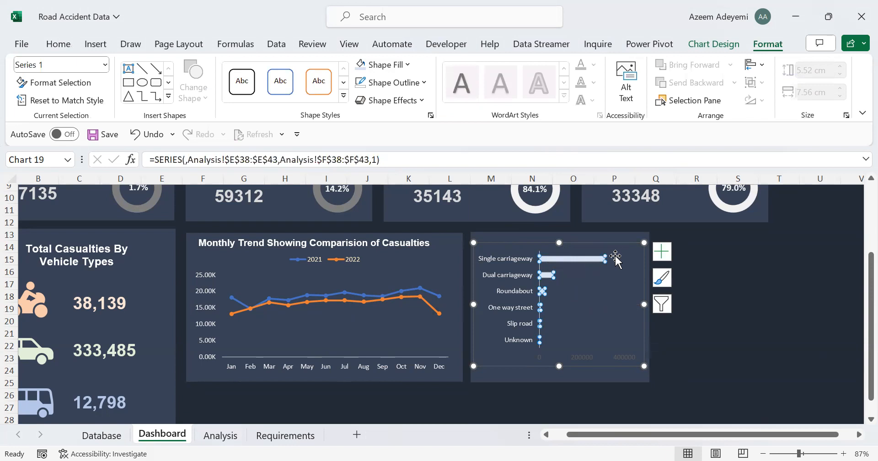
# Set the gap width of the road-type chart's bars to 87%
pyautogui.moveTo(565, 264)
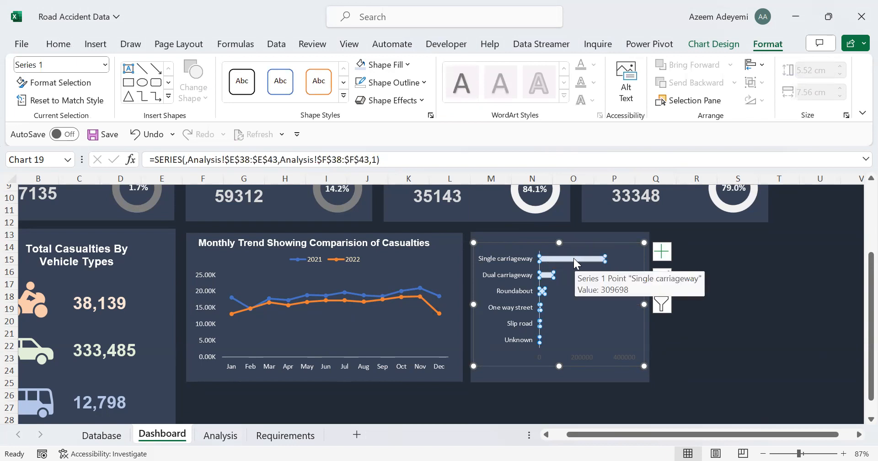
pyautogui.doubleClick(564, 258)
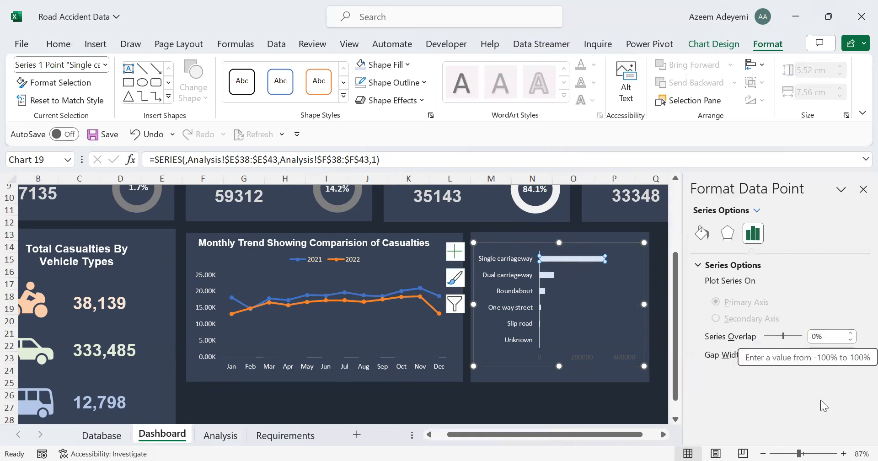
pyautogui.moveTo(778, 356); pyautogui.dragTo(770, 355)
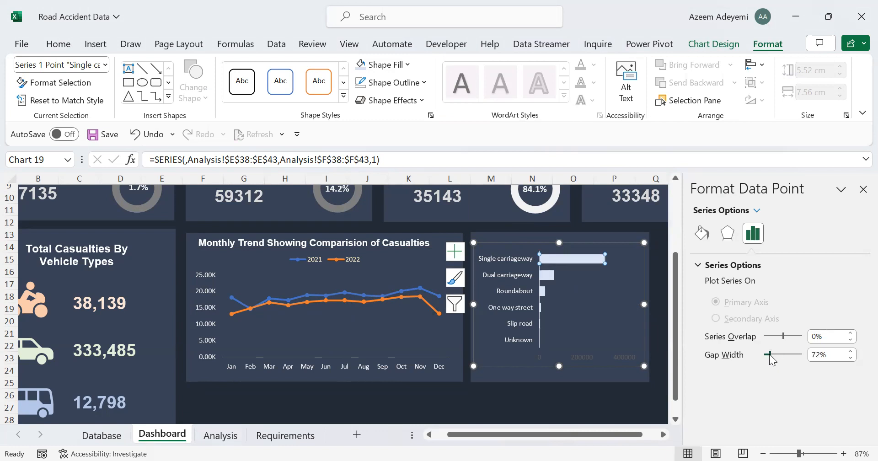
pyautogui.doubleClick(851, 358)
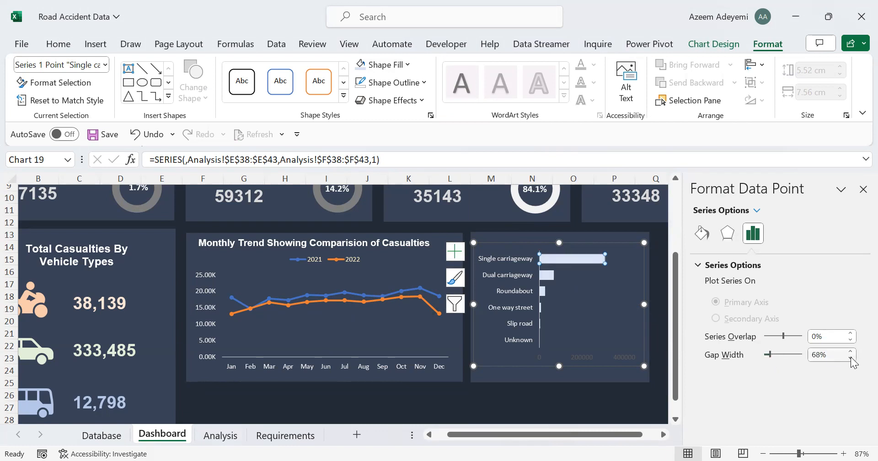
pyautogui.doubleClick(851, 358)
pyautogui.doubleClick(852, 358)
pyautogui.doubleClick(851, 358)
pyautogui.doubleClick(852, 358)
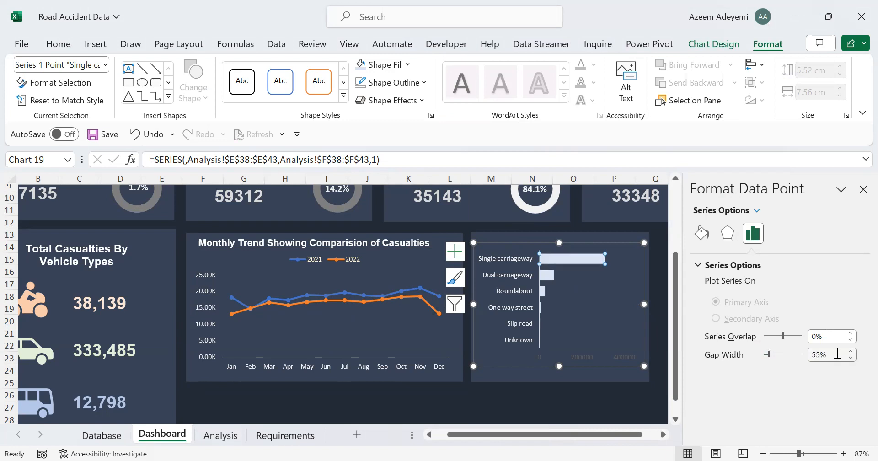
pyautogui.doubleClick(852, 352)
pyautogui.doubleClick(851, 351)
pyautogui.doubleClick(851, 352)
pyautogui.doubleClick(851, 352)
pyautogui.doubleClick(852, 352)
pyautogui.doubleClick(851, 352)
pyautogui.doubleClick(851, 352)
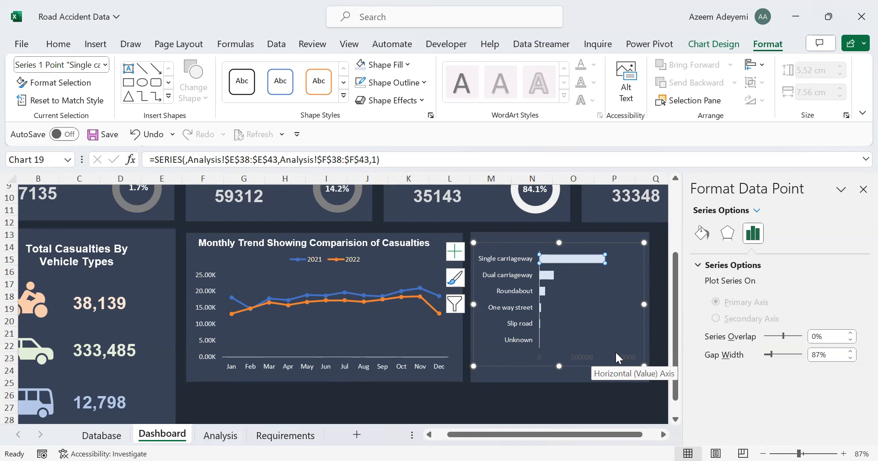
# Delete the road-type chart's horizontal value axis and add data labels to the bars in a near-white font color
pyautogui.click(583, 356)
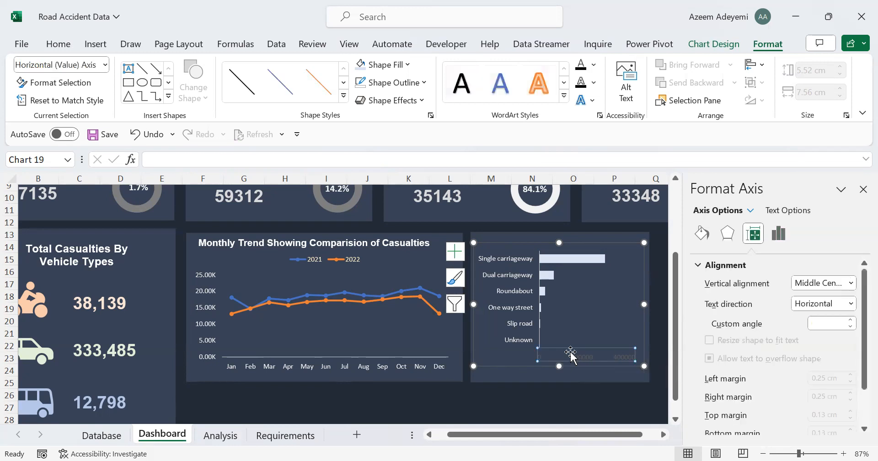
pyautogui.press('Delete')
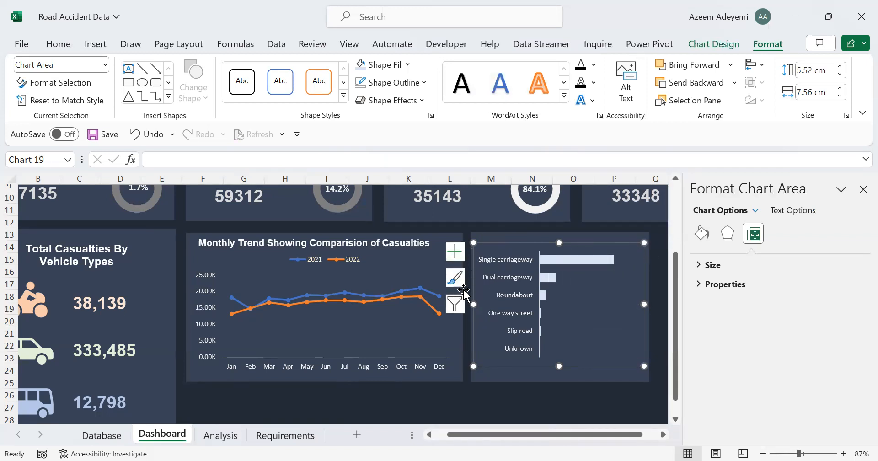
pyautogui.click(455, 256)
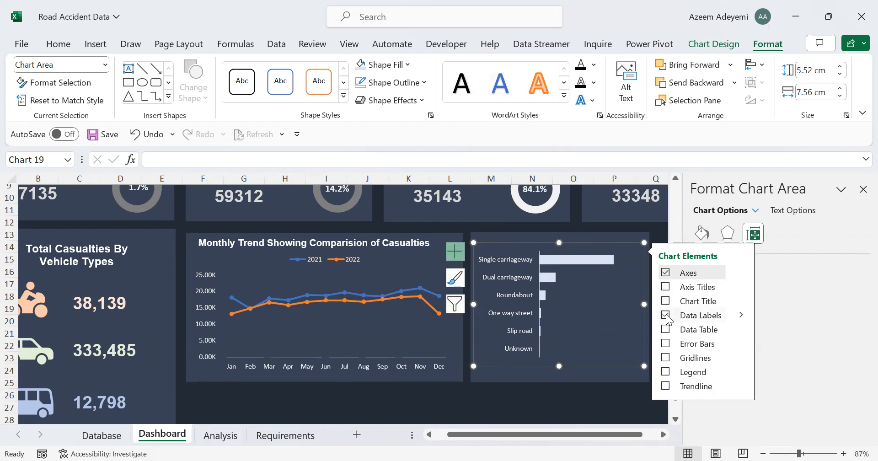
pyautogui.click(630, 262)
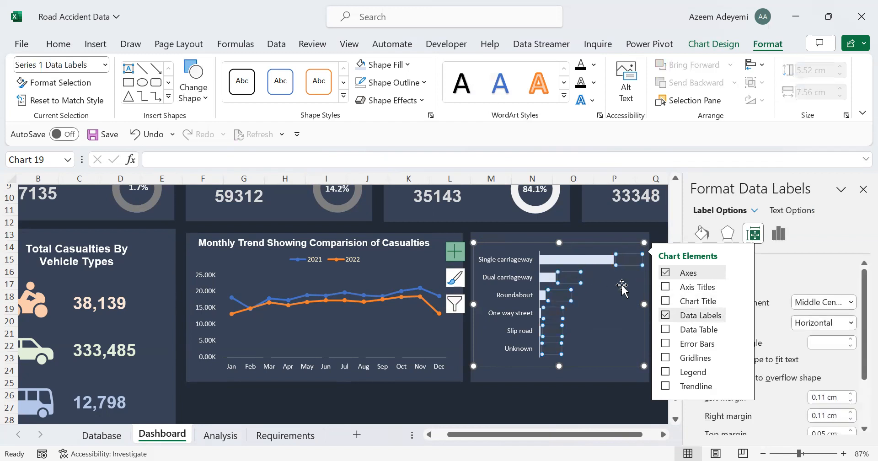
pyautogui.click(58, 44)
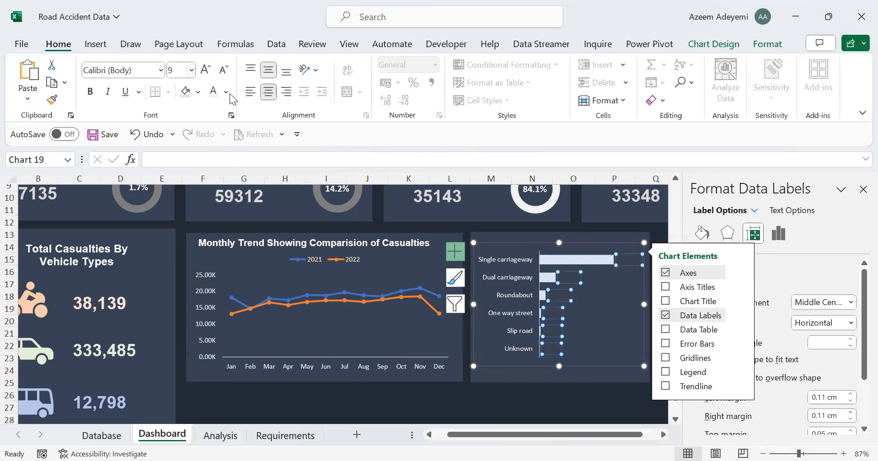
pyautogui.click(214, 94)
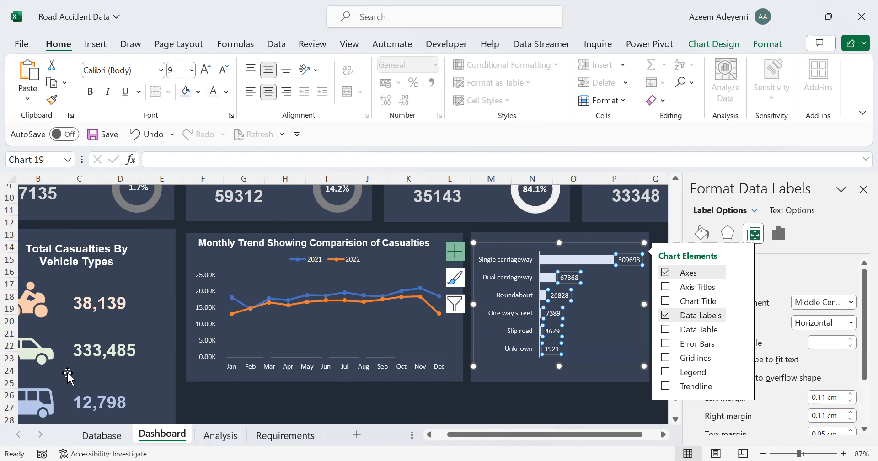
# On the Analysis sheet, apply the custom number format "0.00, K" to the road-type casualty values in F38:F43
pyautogui.click(217, 437)
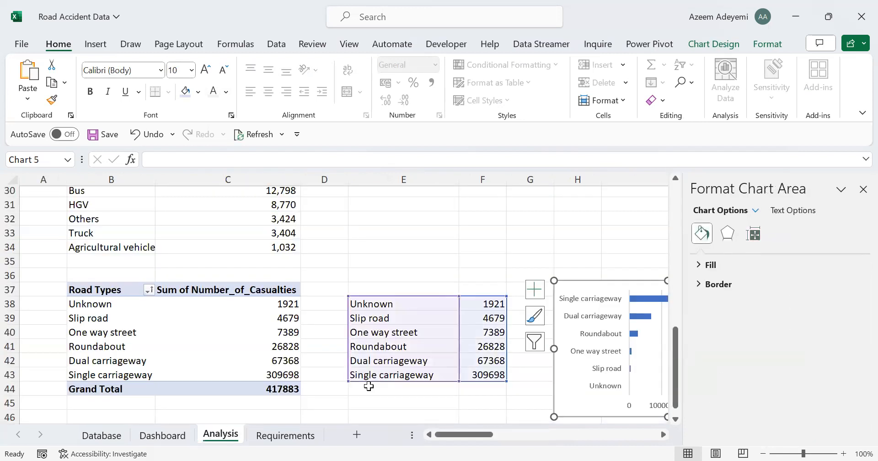
pyautogui.click(531, 388)
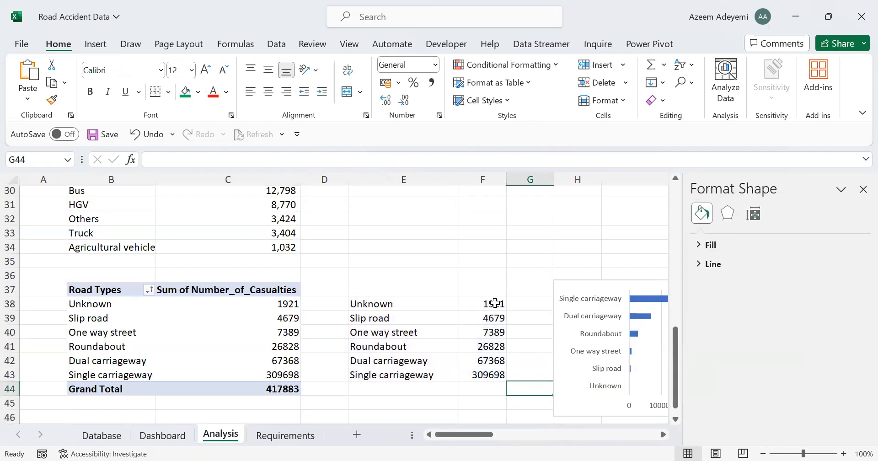
pyautogui.moveTo(494, 303); pyautogui.dragTo(491, 374)
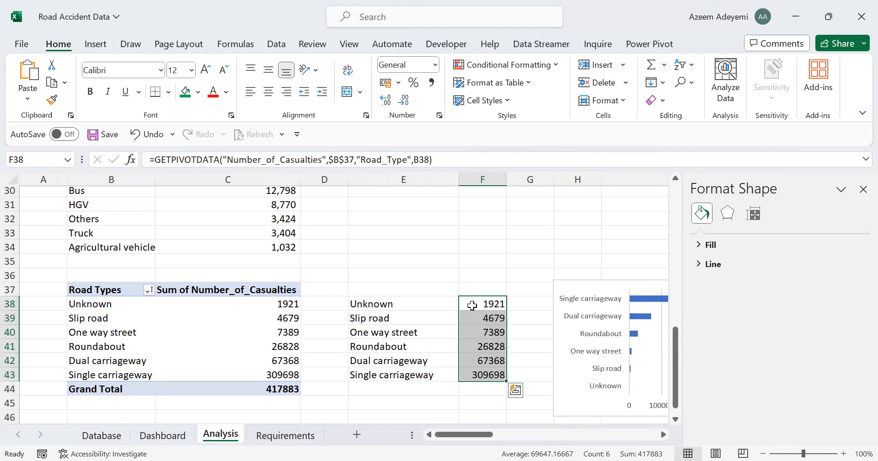
pyautogui.hotkey('ctrl', '1')
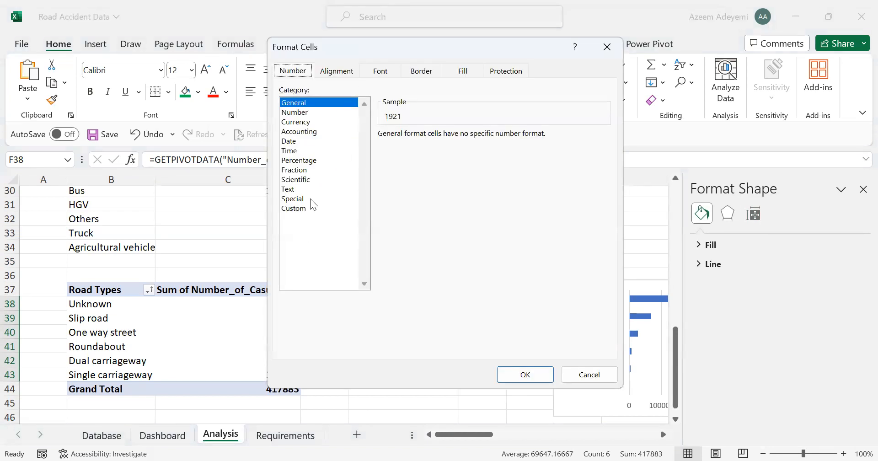
pyautogui.click(294, 209)
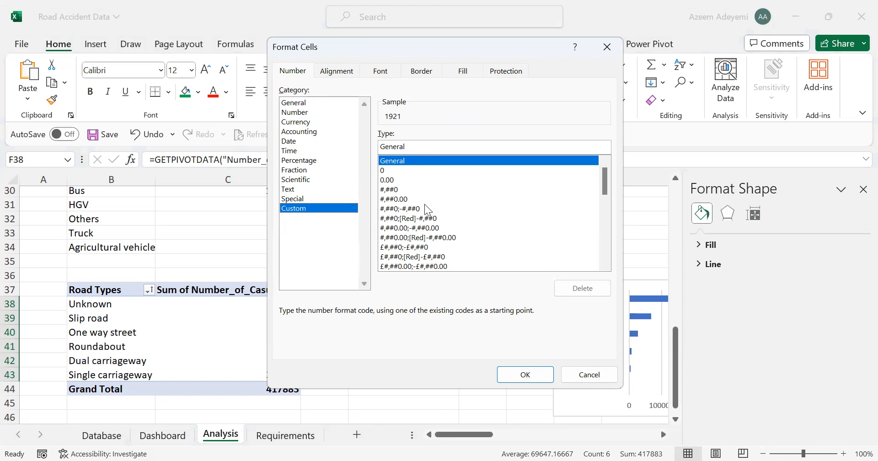
pyautogui.click(387, 180)
pyautogui.click(403, 148)
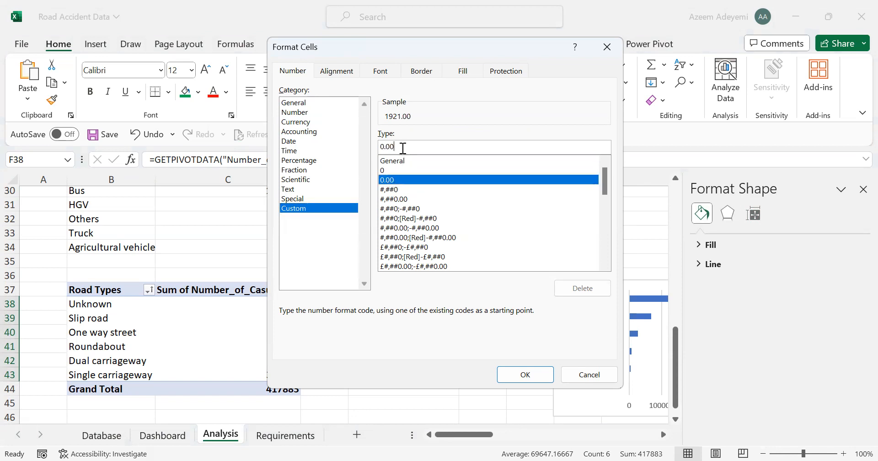
pyautogui.write(', K')
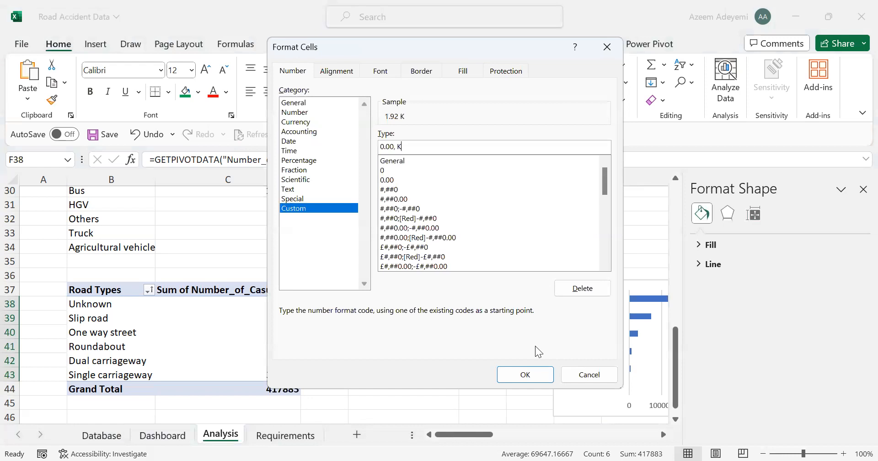
pyautogui.click(526, 375)
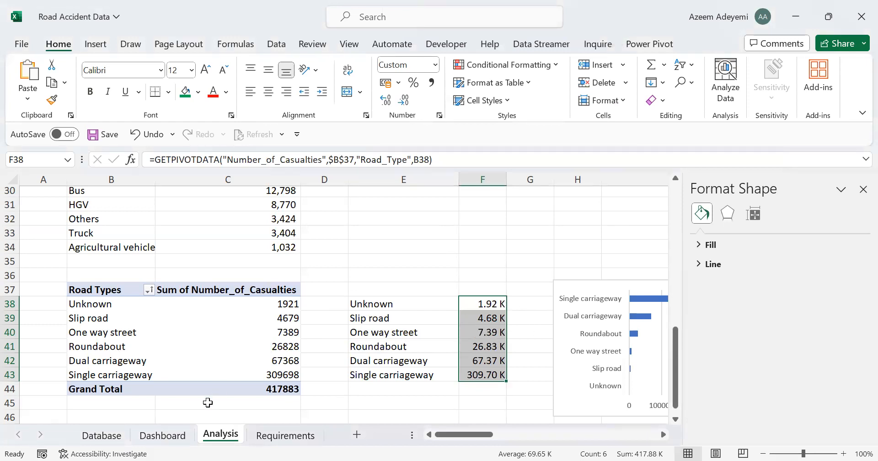
# On the Dashboard sheet, remove the outline from the road-type chart's vertical category axis
pyautogui.click(163, 435)
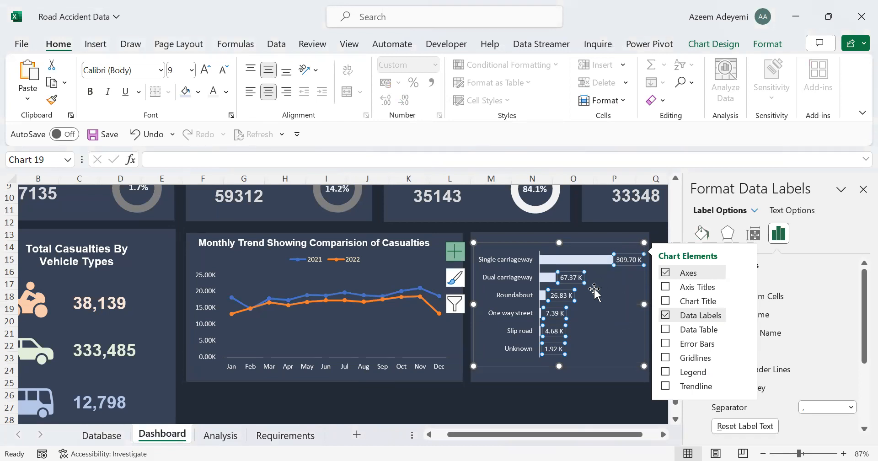
pyautogui.click(540, 255)
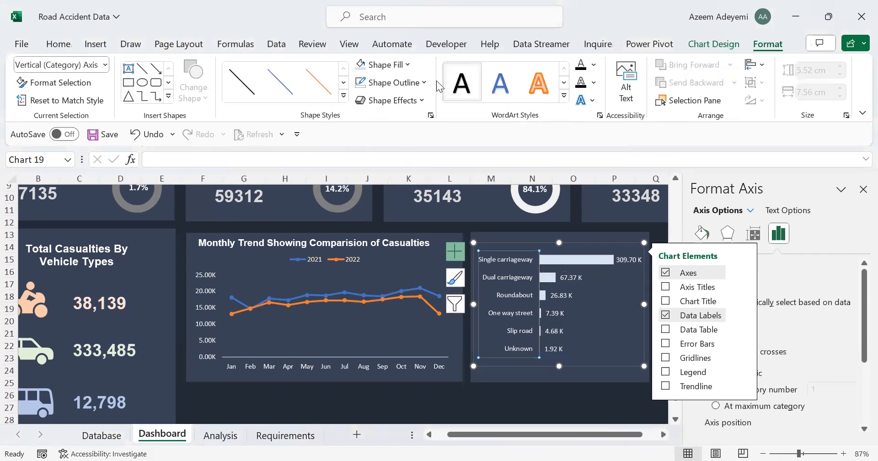
pyautogui.click(409, 65)
pyautogui.click(394, 275)
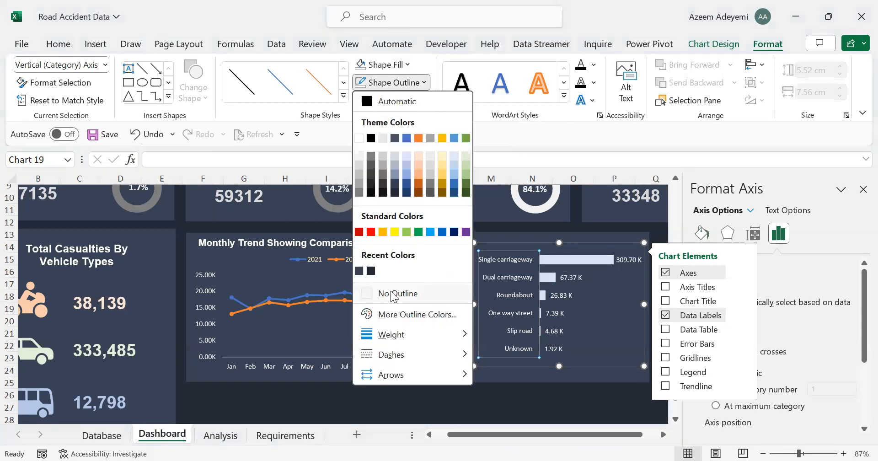
pyautogui.click(393, 293)
# Close the formatting pane and stretch the road-type chart's lower edge down towards the bottom of its panel
pyautogui.click(512, 378)
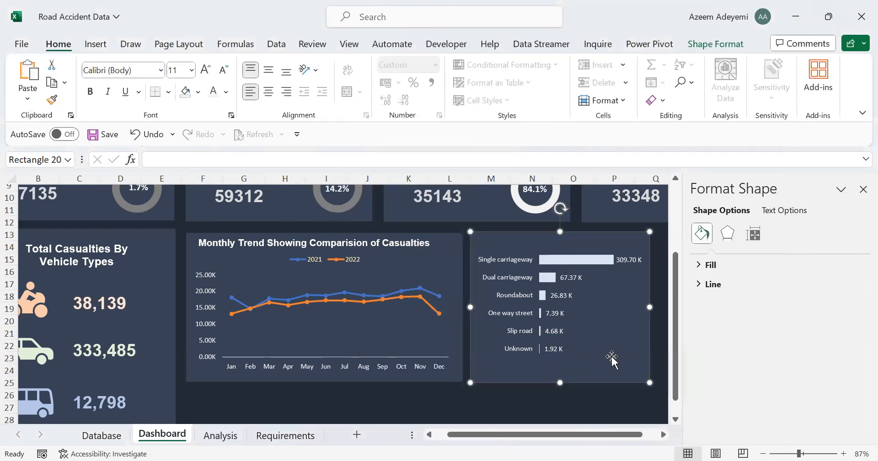
pyautogui.click(863, 189)
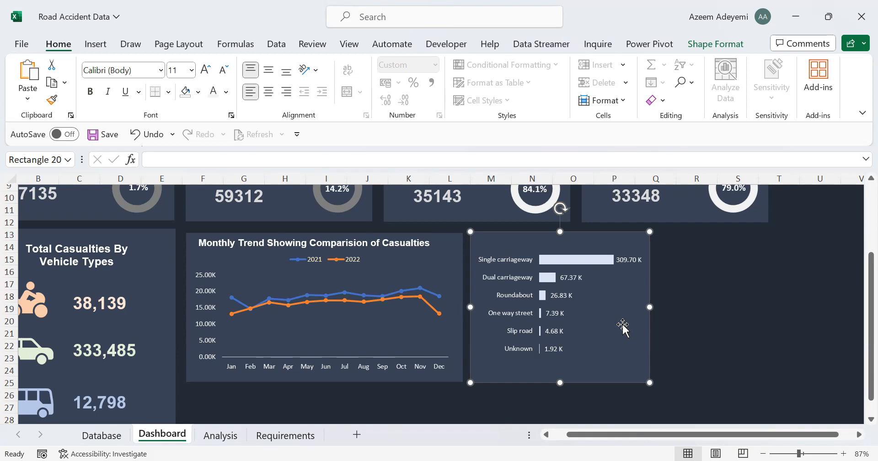
pyautogui.click(597, 338)
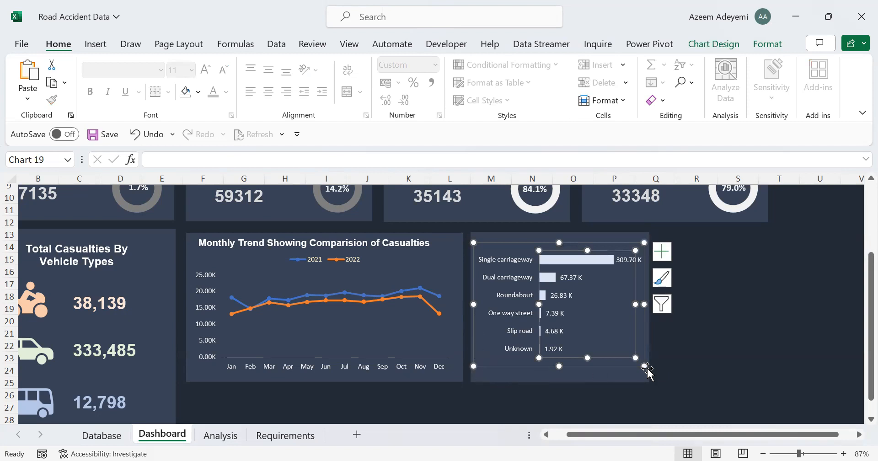
pyautogui.moveTo(645, 366); pyautogui.dragTo(645, 376)
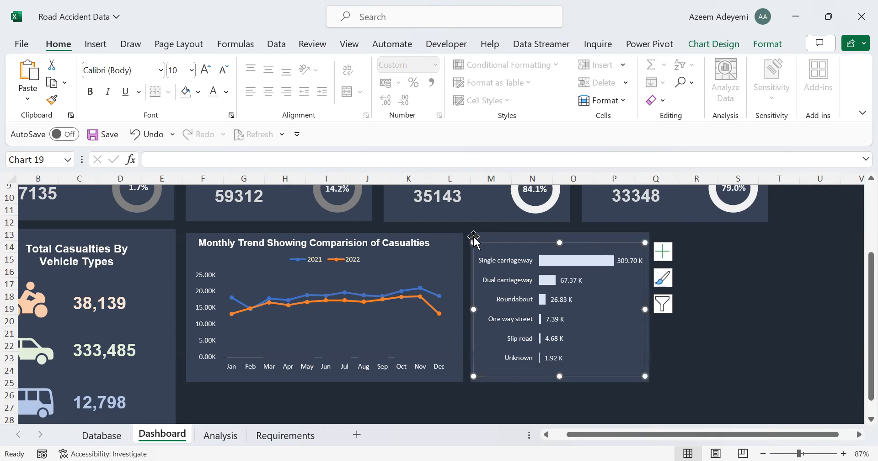
# Copy the text "Maximum casualties by road type" from cell C16 of the Requirements sheet
pyautogui.click(277, 436)
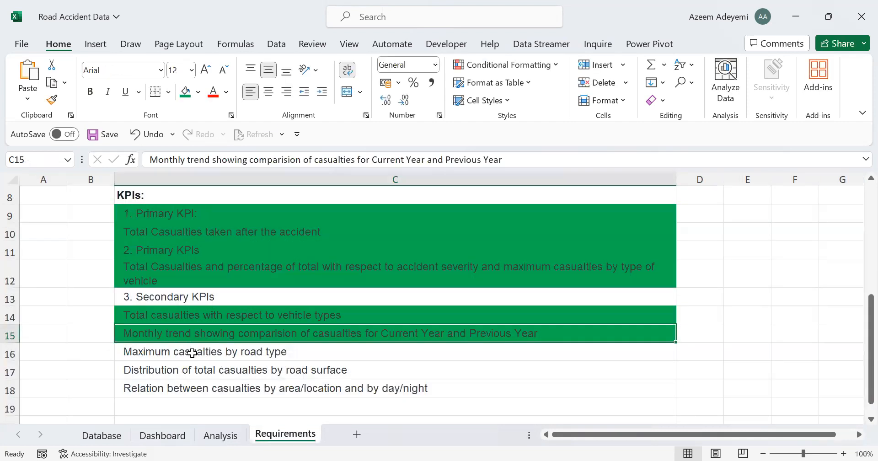
pyautogui.click(168, 353)
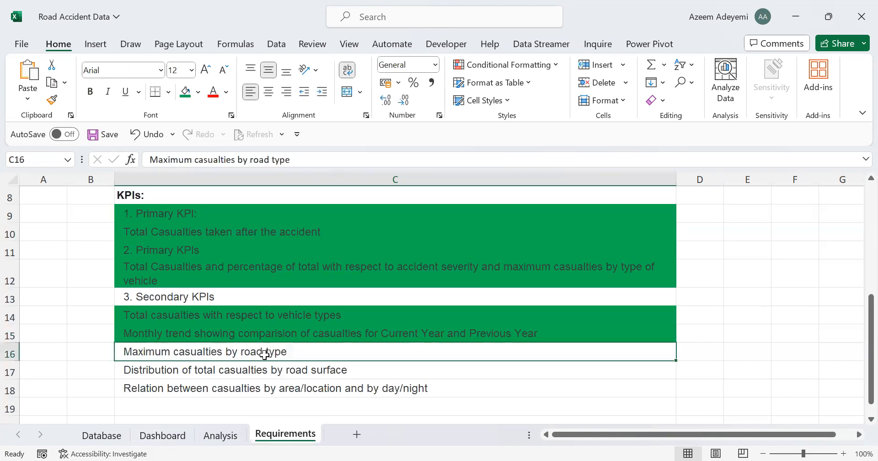
pyautogui.doubleClick(297, 353)
pyautogui.moveTo(296, 353); pyautogui.dragTo(122, 352)
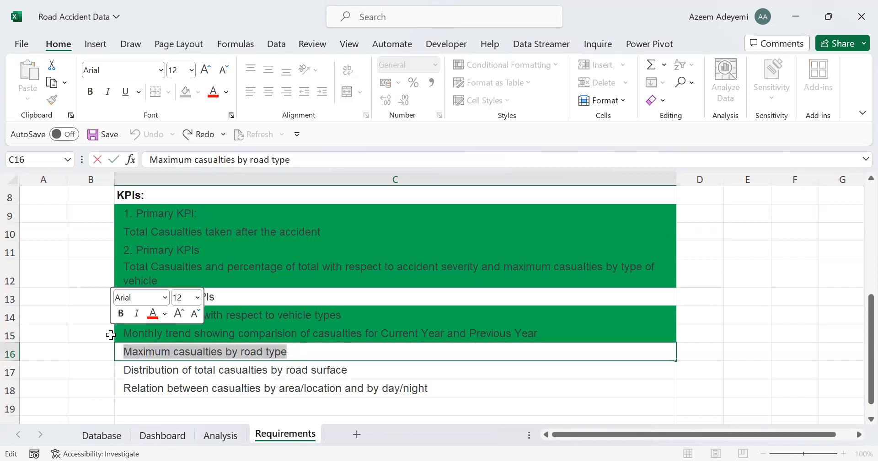
pyautogui.hotkey('ctrl', 'c')
pyautogui.press('Escape')
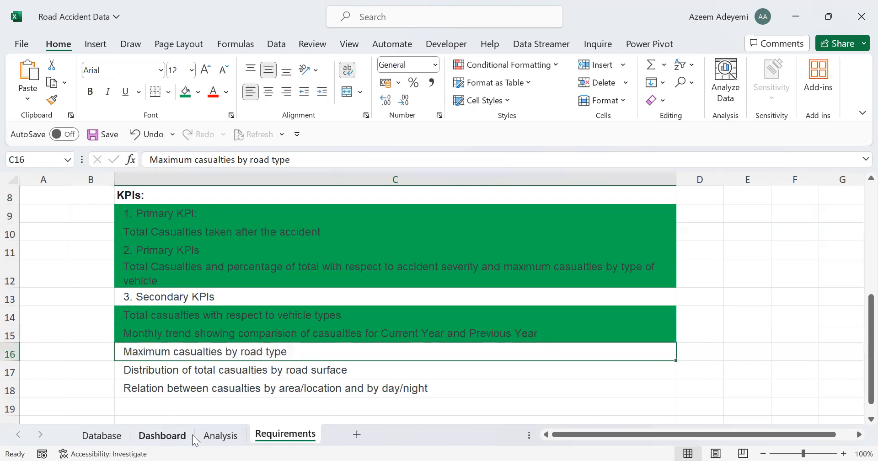
# On the Dashboard sheet, duplicate the monthly trend chart's title text box and place the copy above the road-type chart
pyautogui.click(219, 435)
pyautogui.click(173, 435)
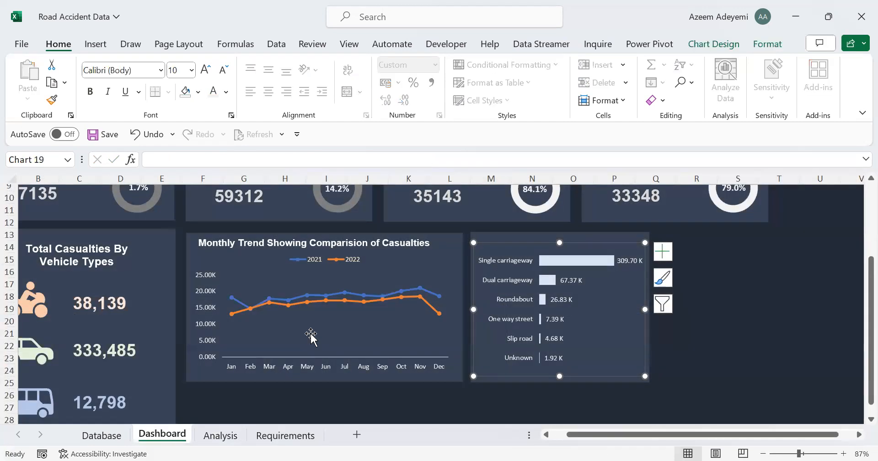
pyautogui.click(348, 245)
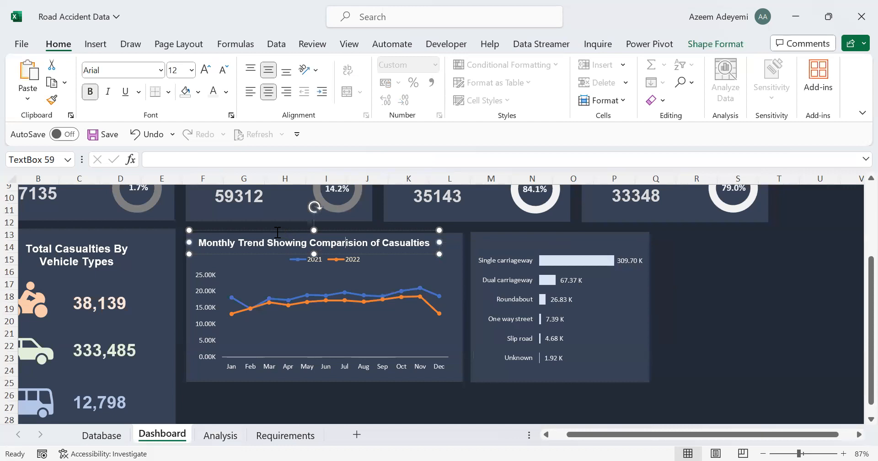
pyautogui.hotkey('ctrl', 'd')
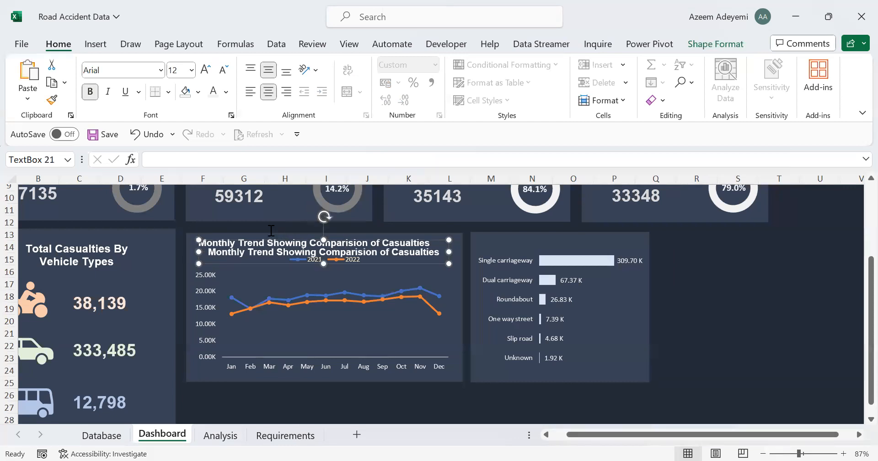
pyautogui.moveTo(340, 264); pyautogui.dragTo(602, 250)
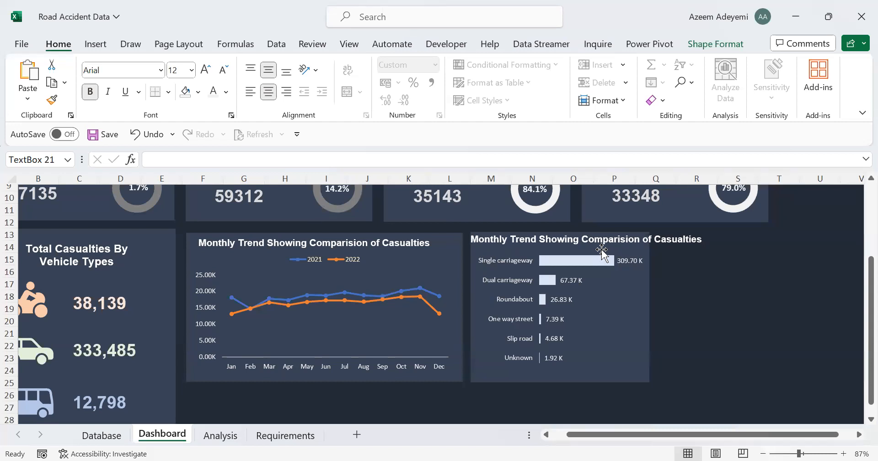
# Replace the duplicated title's text with "Maximum casualties by road type"
pyautogui.moveTo(659, 241); pyautogui.dragTo(509, 240)
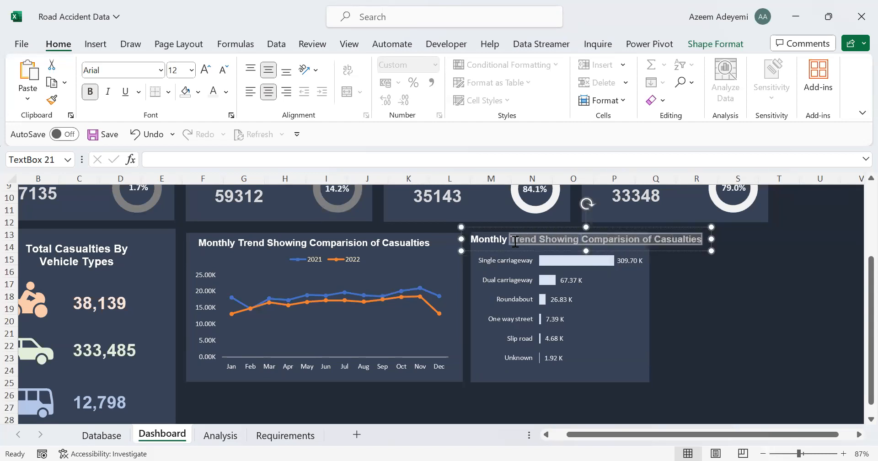
pyautogui.write('Maximum casualties by road type')
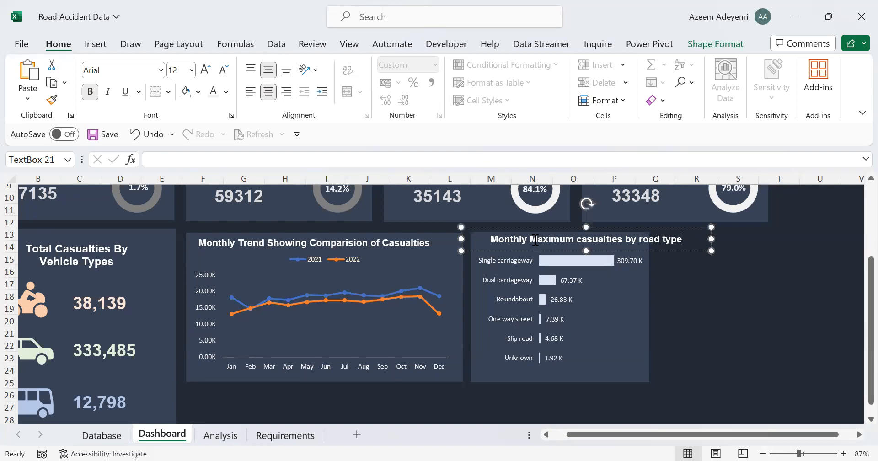
pyautogui.press('BackSpace')
pyautogui.press('BackSpace')
pyautogui.press('BackSpace')
pyautogui.press('BackSpace')
pyautogui.press('BackSpace')
pyautogui.press('BackSpace')
pyautogui.press('BackSpace')
pyautogui.press('BackSpace')
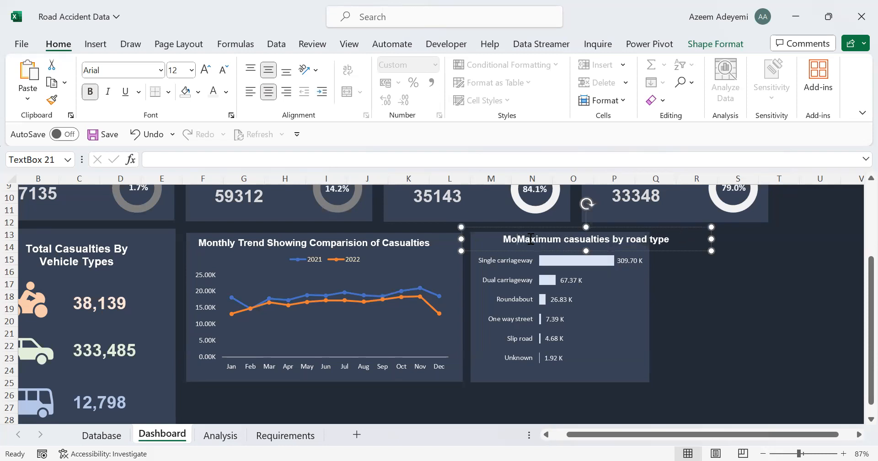
# Capitalize the last two words of the road-type chart's title as "Road Type"
pyautogui.click(623, 240)
pyautogui.press('BackSpace')
pyautogui.write('R')
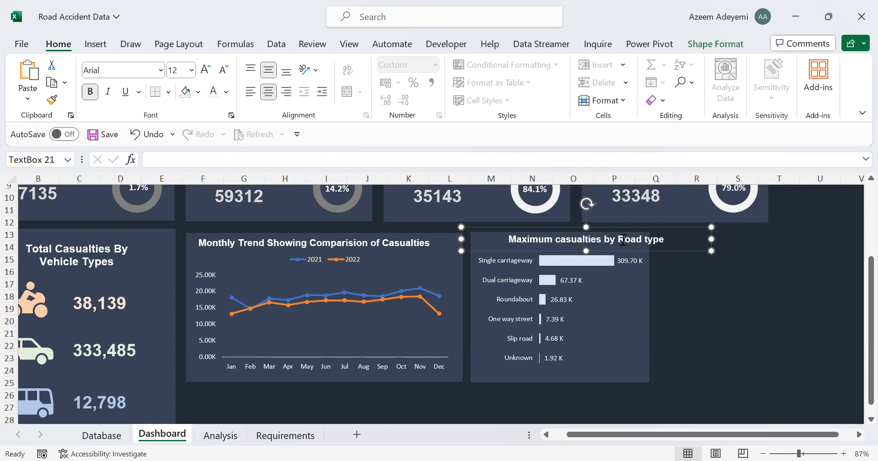
pyautogui.press('Delete')
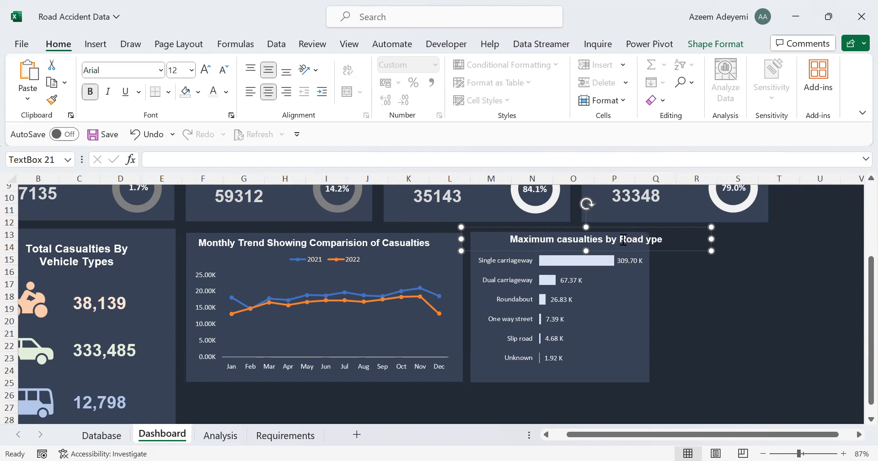
pyautogui.write('T')
# Narrow and position the title box to fit the road-type panel, and lower the chart's top edge beneath the title
pyautogui.moveTo(709, 249); pyautogui.dragTo(642, 250)
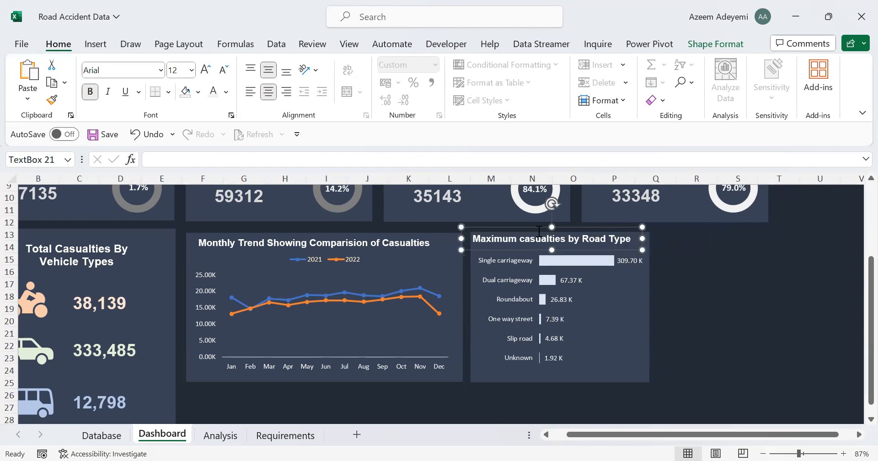
pyautogui.moveTo(531, 227); pyautogui.dragTo(535, 230)
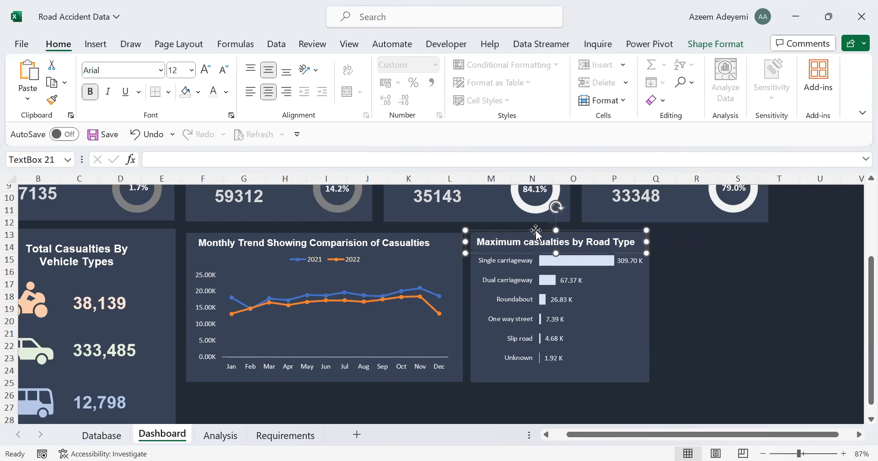
pyautogui.click(589, 328)
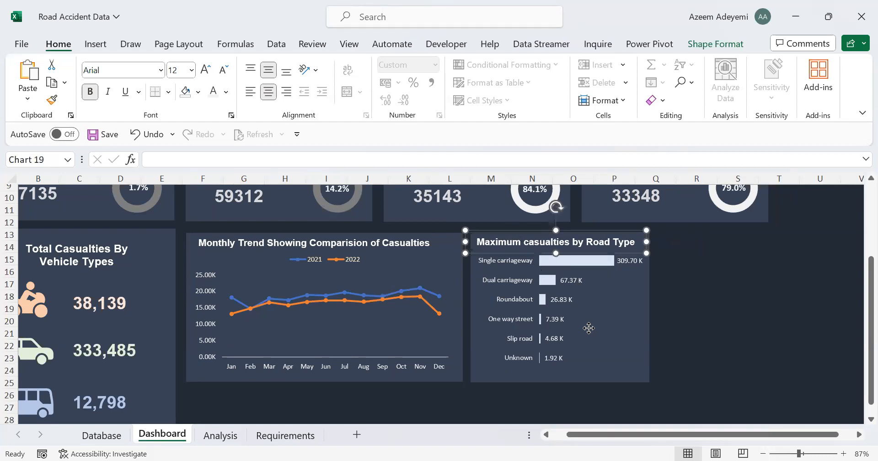
pyautogui.moveTo(472, 244); pyautogui.dragTo(473, 251)
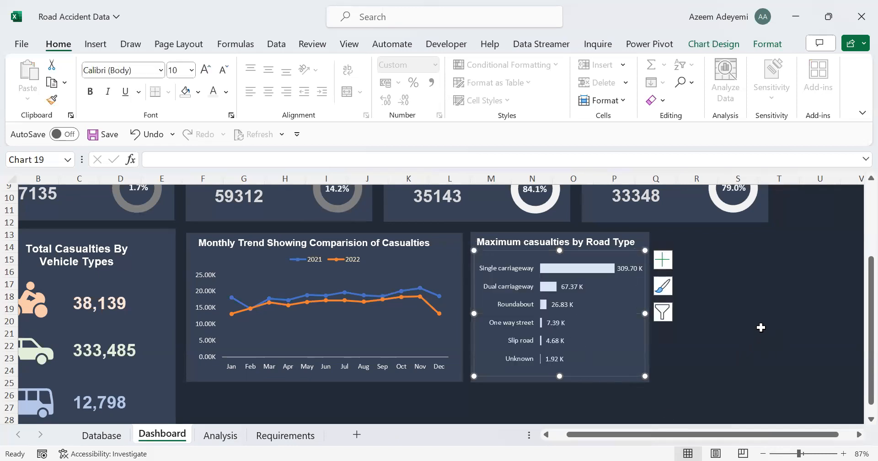
pyautogui.click(779, 301)
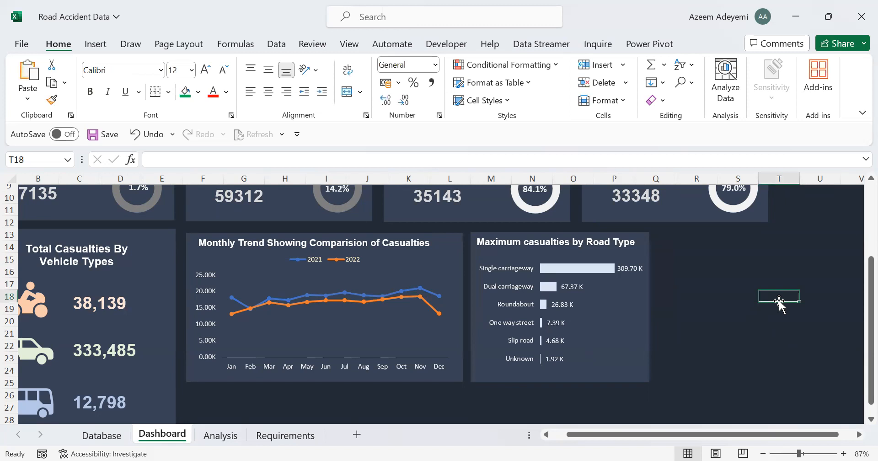
# Fill the "Maximum casualties by road type" requirement in C16 of the Requirements sheet with green
pyautogui.click(289, 437)
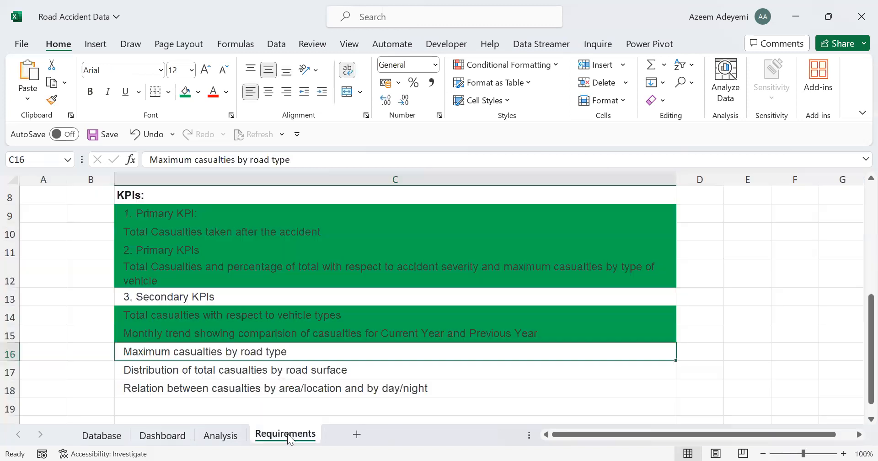
pyautogui.click(185, 92)
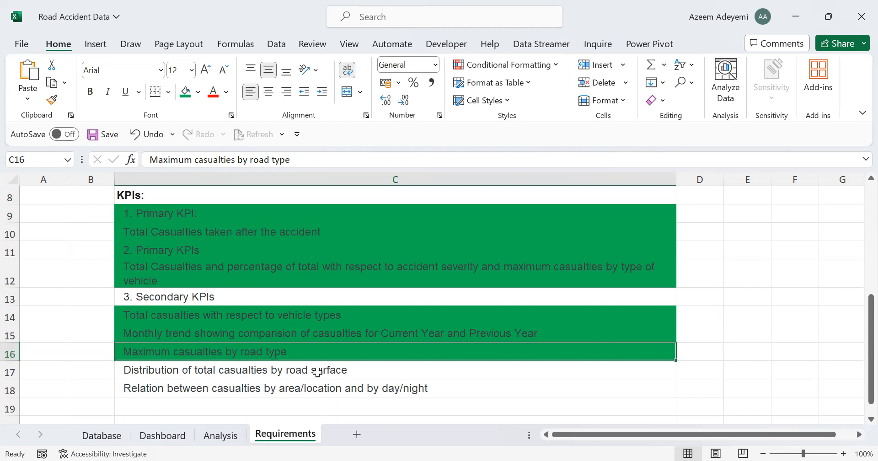
# On the Database sheet, find the Road_Surface_Conditions column and review its distinct values in the filter list
pyautogui.click(96, 436)
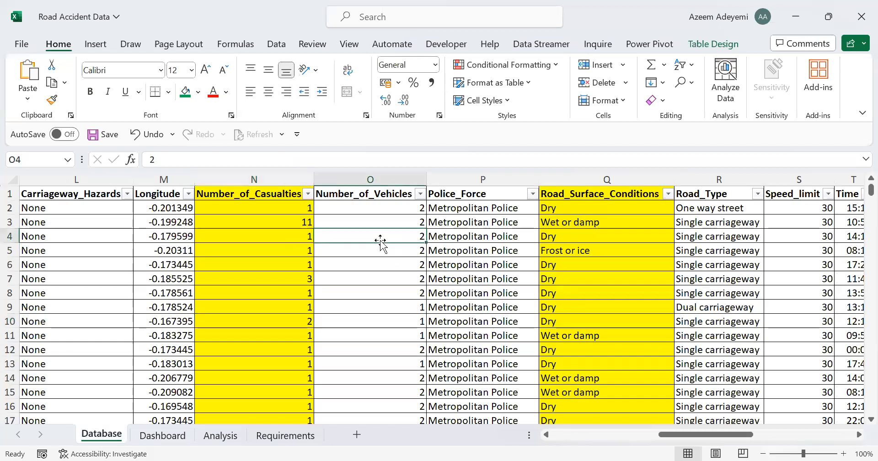
pyautogui.press('Right')
pyautogui.press('Right')
pyautogui.press('Right')
pyautogui.press('Right')
pyautogui.press('Right')
pyautogui.press('Right')
pyautogui.press('Right')
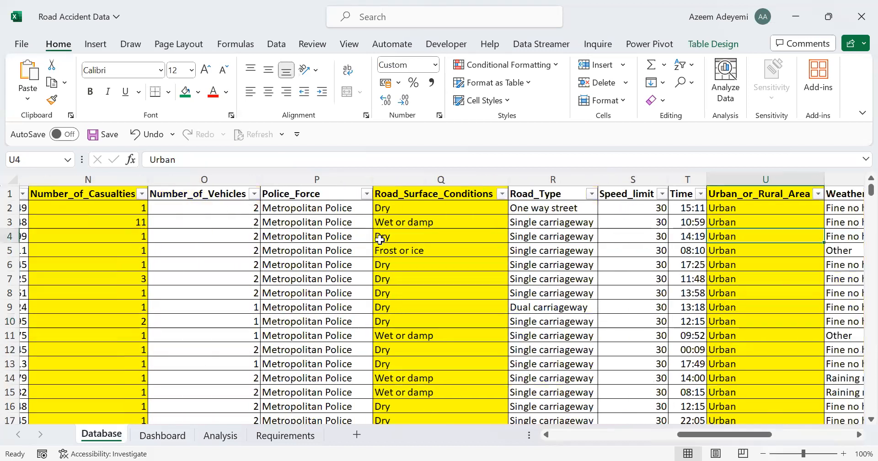
pyautogui.press('Right')
pyautogui.press('Right')
pyautogui.press('Left')
pyautogui.press('Left')
pyautogui.press('Left')
pyautogui.press('Left')
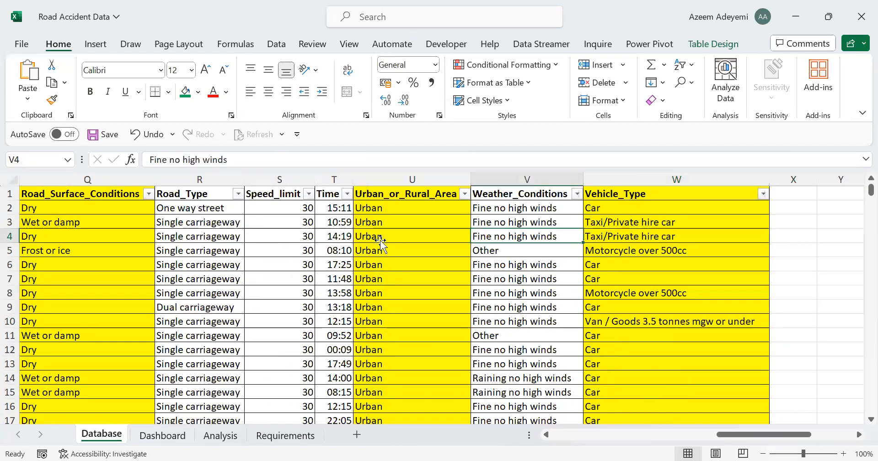
pyautogui.press('Left')
pyautogui.press('Left')
pyautogui.press('Left')
pyautogui.hscroll(-2, 379, 240)
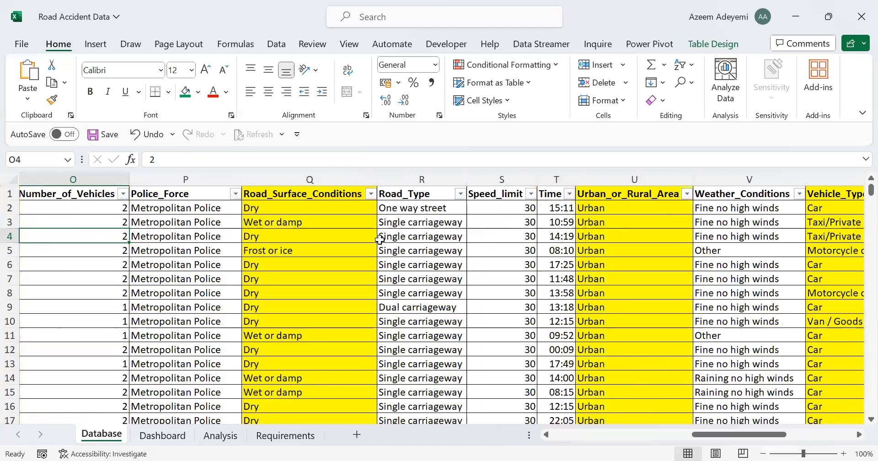
pyautogui.click(330, 217)
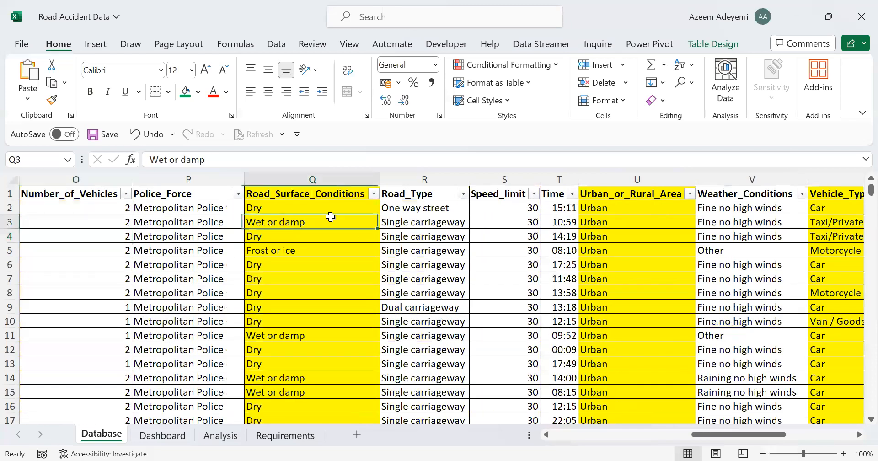
pyautogui.click(374, 194)
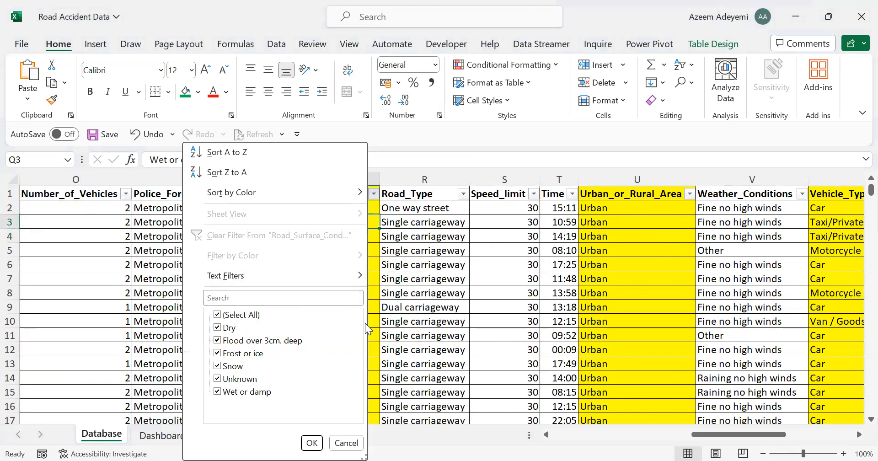
pyautogui.click(557, 236)
# In Z21 of the Database sheet, below the vehicle-type list, enter =UNIQUE(Database[Road_Surface_Conditions]) to list the distinct road surface conditions
pyautogui.click(600, 237)
pyautogui.press('Right')
pyautogui.press('Right')
pyautogui.press('Right')
pyautogui.press('Right')
pyautogui.press('Right')
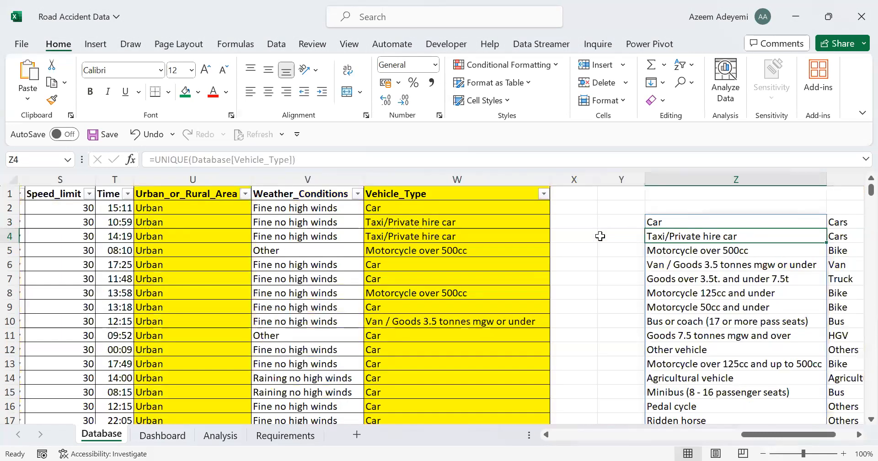
pyautogui.press('Right')
pyautogui.press('Left')
pyautogui.press('Down')
pyautogui.press('Down')
pyautogui.press('Down')
pyautogui.press('Down')
pyautogui.press('Down')
pyautogui.press('Down')
pyautogui.press('Down')
pyautogui.press('Down')
pyautogui.press('Down')
pyautogui.press('Down')
pyautogui.press('Down')
pyautogui.press('Down')
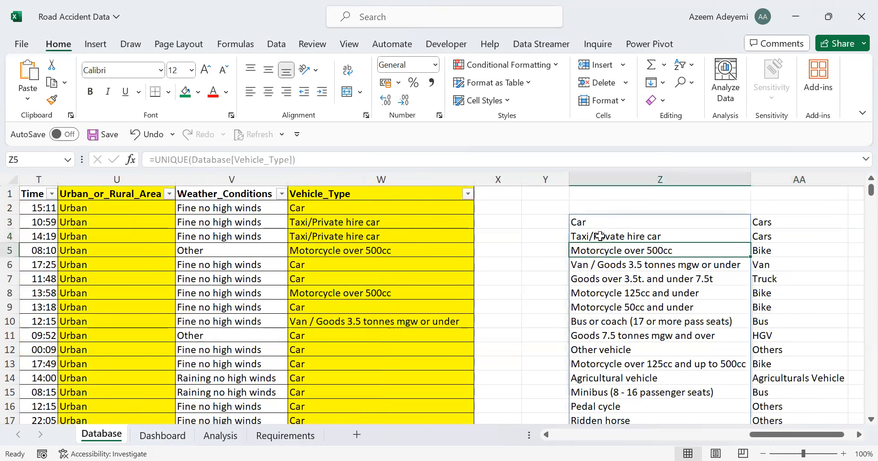
pyautogui.press('Down')
pyautogui.press('Down')
pyautogui.press('Down')
pyautogui.press('Down')
pyautogui.press('Down')
pyautogui.press('Down')
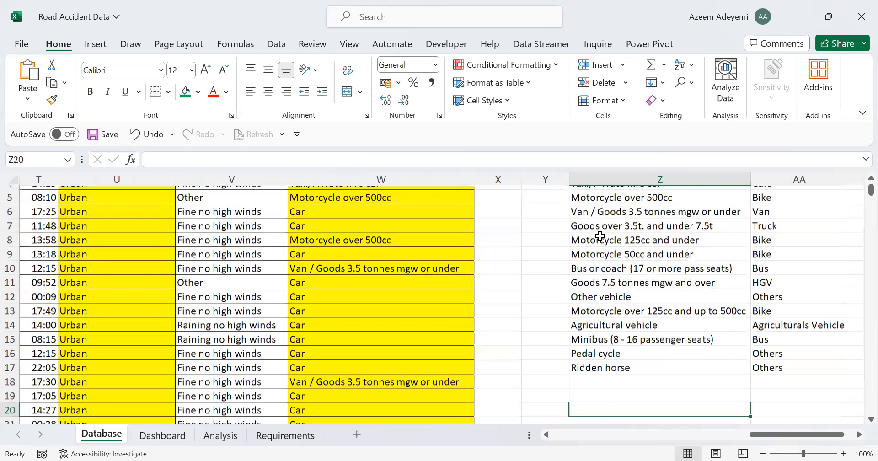
pyautogui.press('Up')
pyautogui.write('=')
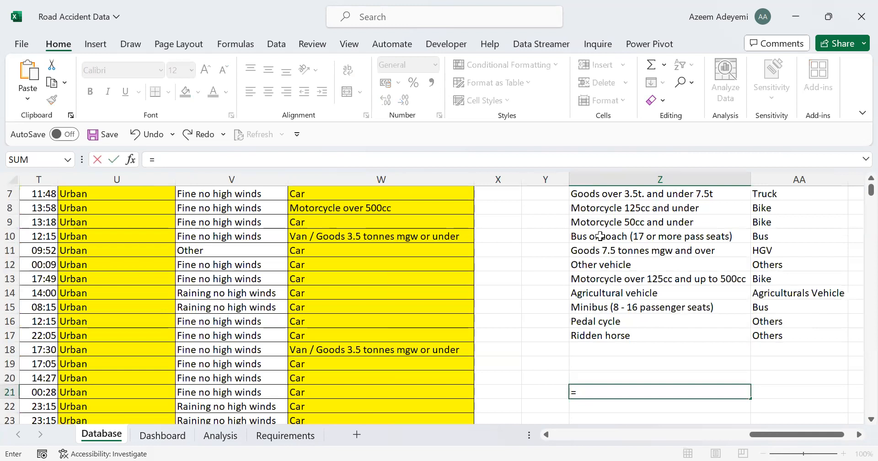
pyautogui.write('UNIQ')
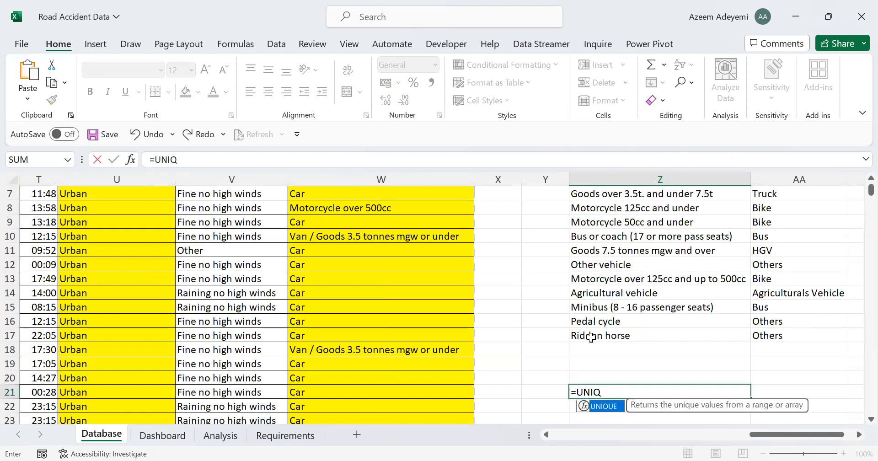
pyautogui.doubleClick(600, 406)
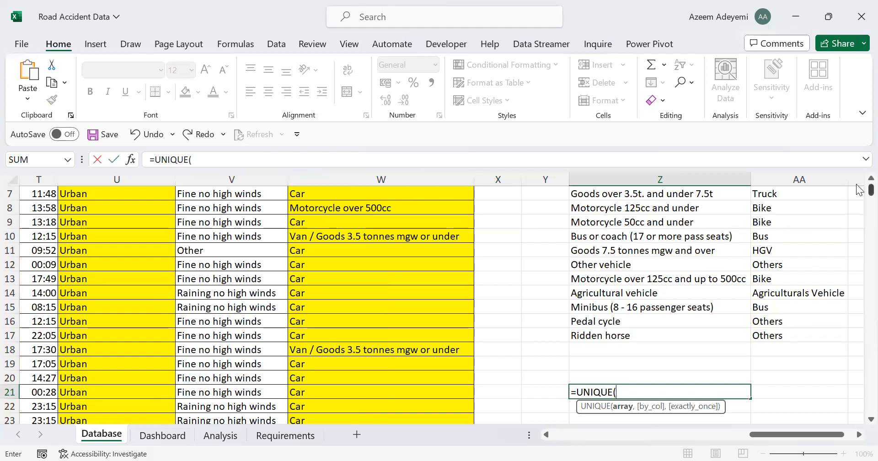
pyautogui.scroll(2, 858, 189)
pyautogui.moveTo(773, 433); pyautogui.dragTo(693, 438)
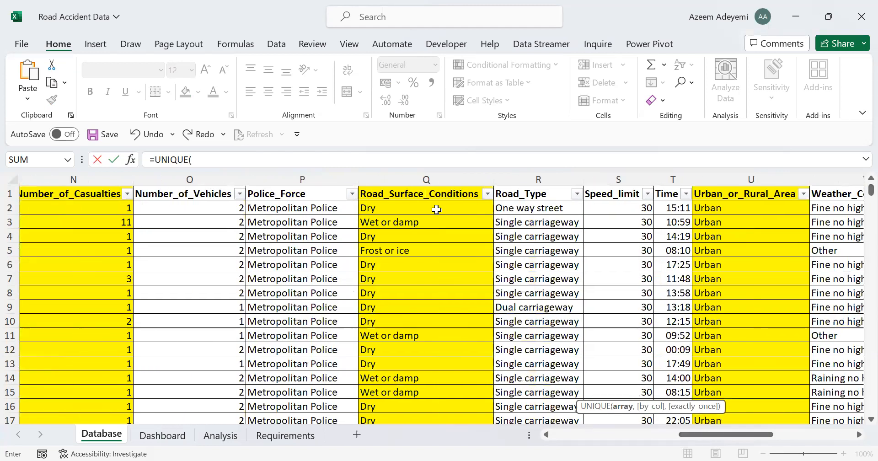
pyautogui.click(391, 192)
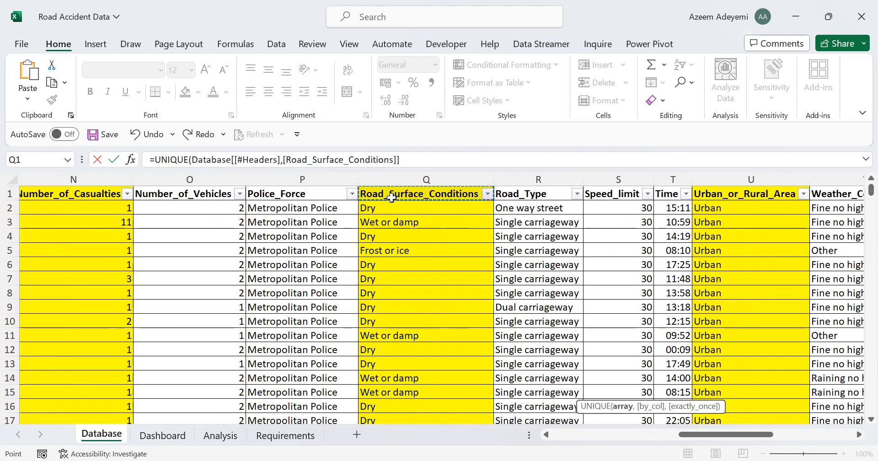
pyautogui.click(380, 208)
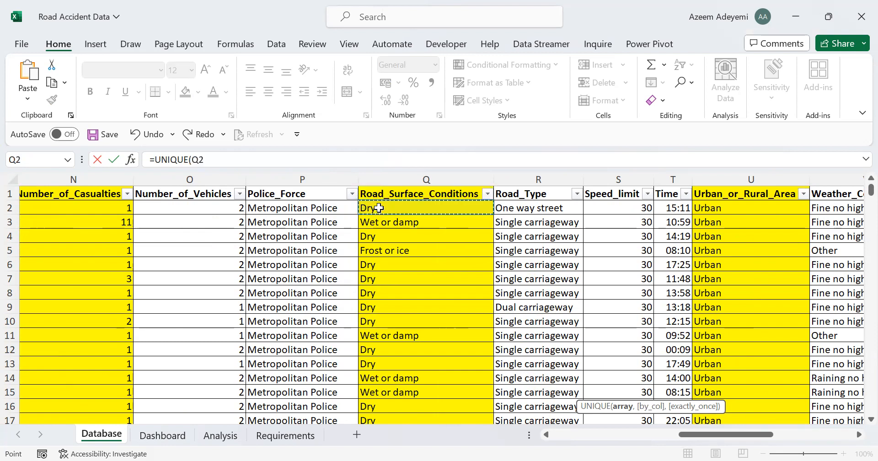
pyautogui.hotkey('ctrl', 'shift', 'Down')
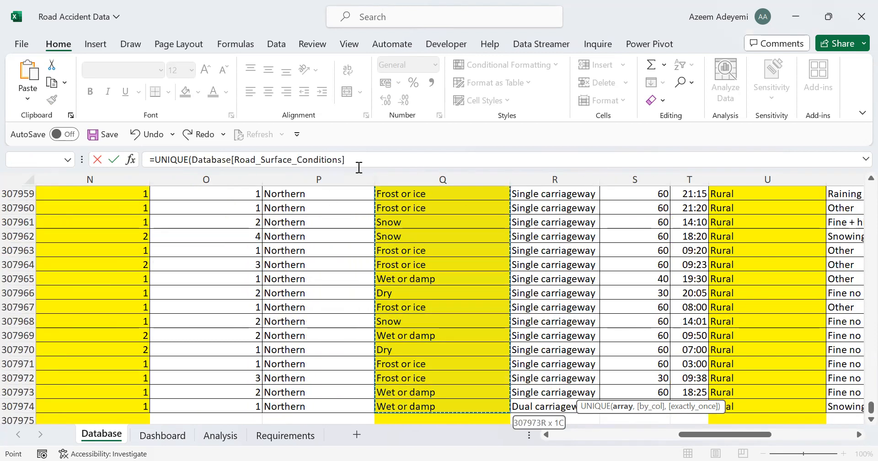
pyautogui.write(')')
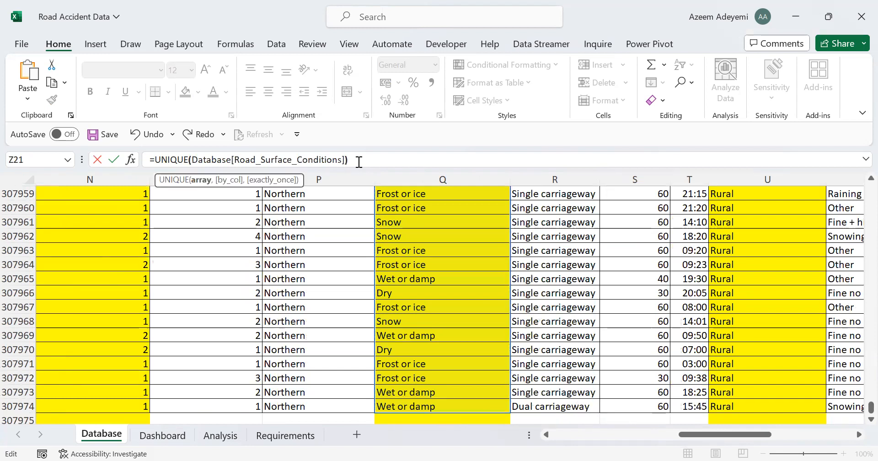
pyautogui.press('Return')
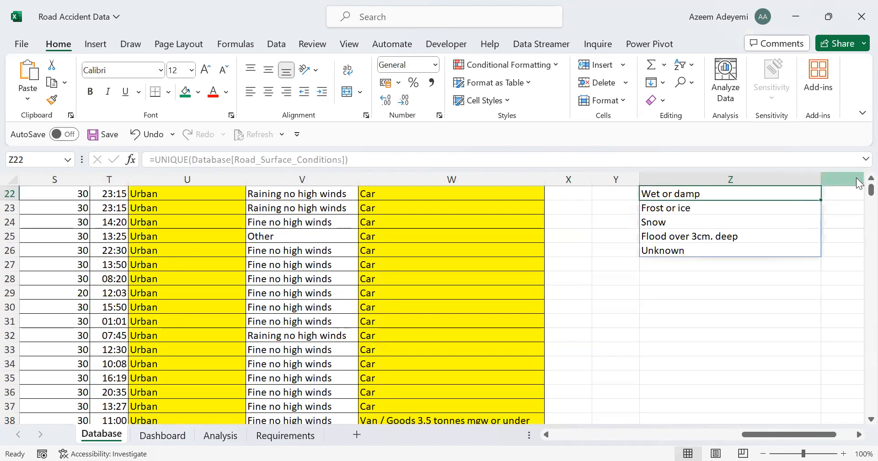
# Beside the surface conditions list, enter the group names Dry, Wet and Frost/Snow in AA21:AA23
pyautogui.scroll(1, 857, 183)
pyautogui.scroll(1, 857, 183)
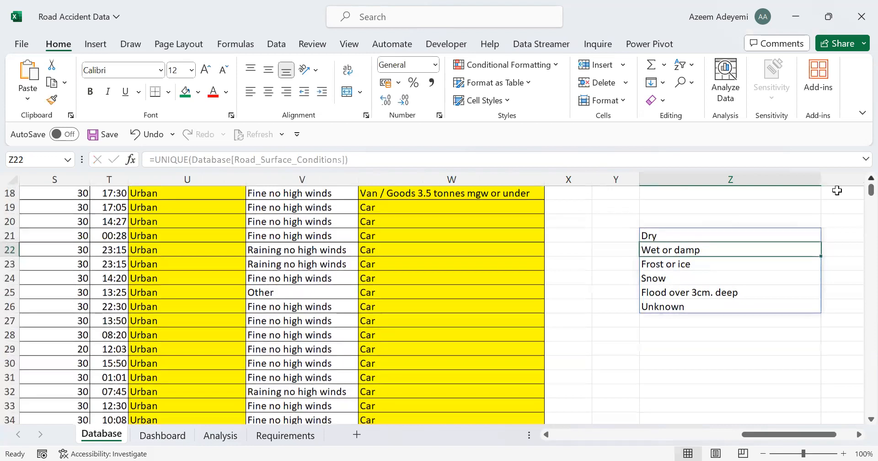
pyautogui.click(836, 234)
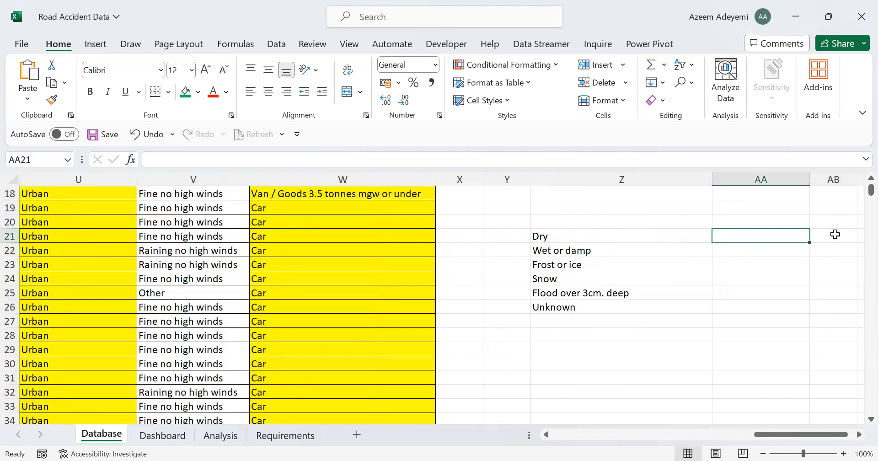
pyautogui.write('Dry')
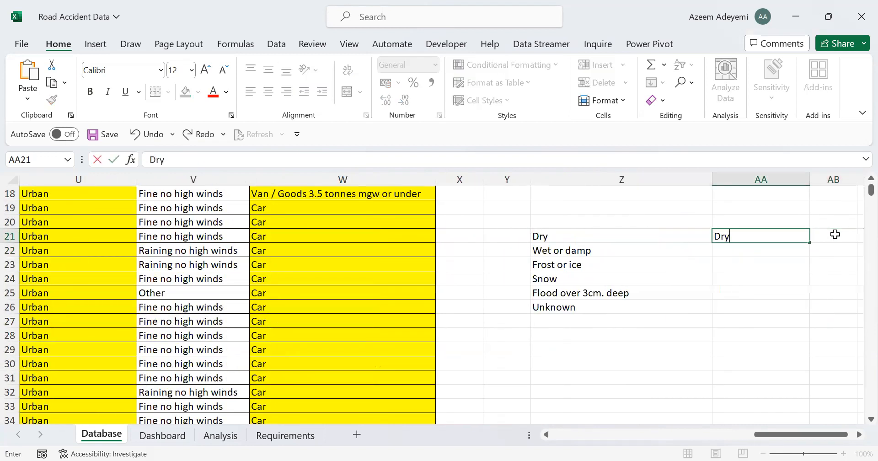
pyautogui.press('Return')
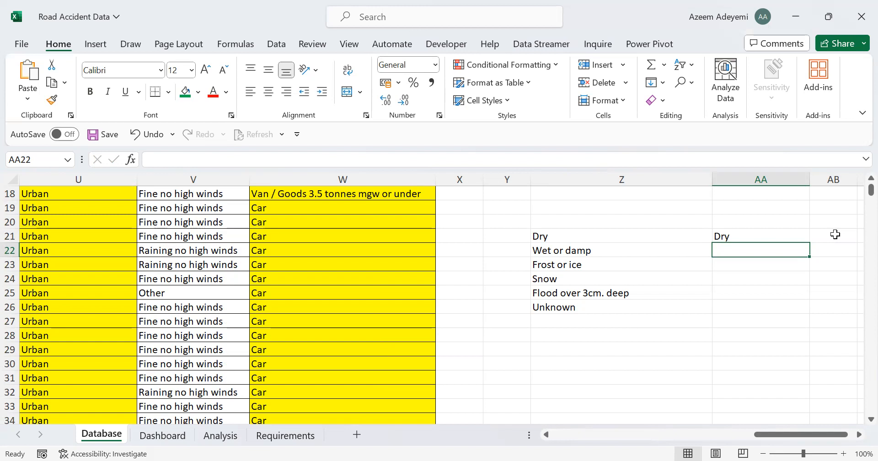
pyautogui.write('We')
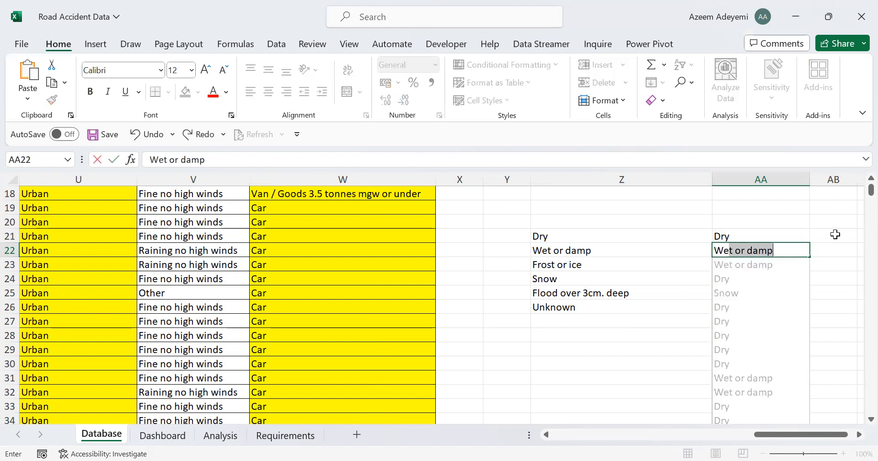
pyautogui.press('BackSpace')
pyautogui.write('t')
pyautogui.press('BackSpace')
pyautogui.press('Return')
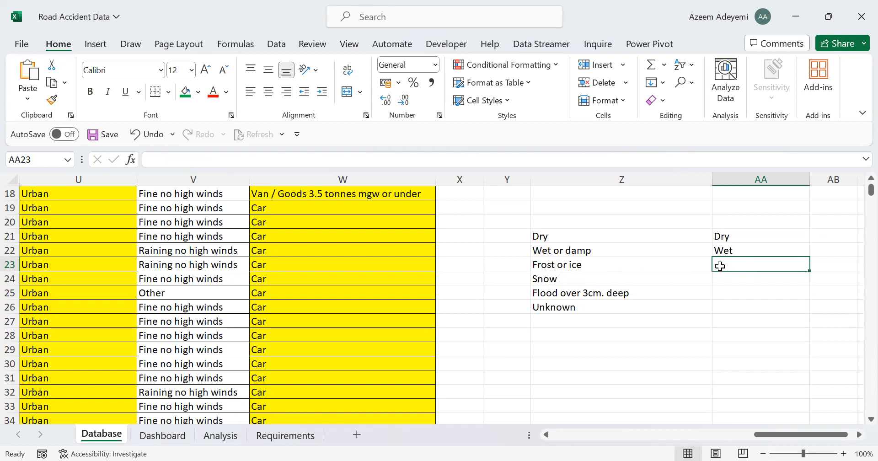
pyautogui.write('Fr')
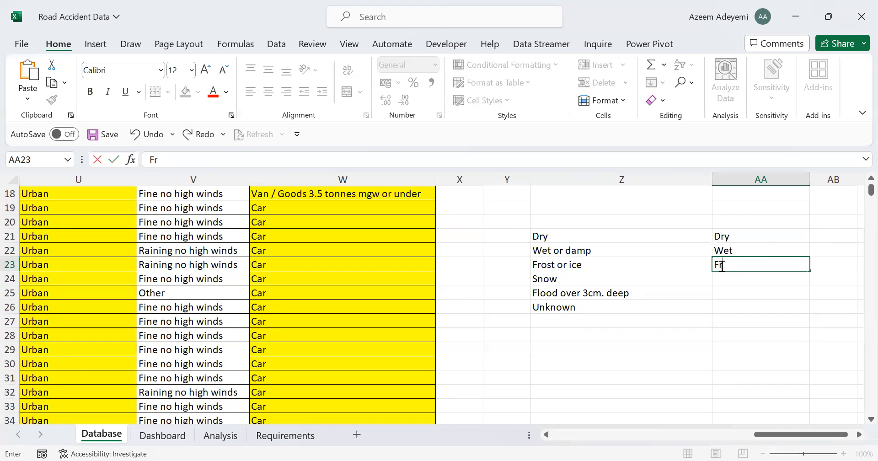
pyautogui.write('ost/Snow')
pyautogui.press('Return')
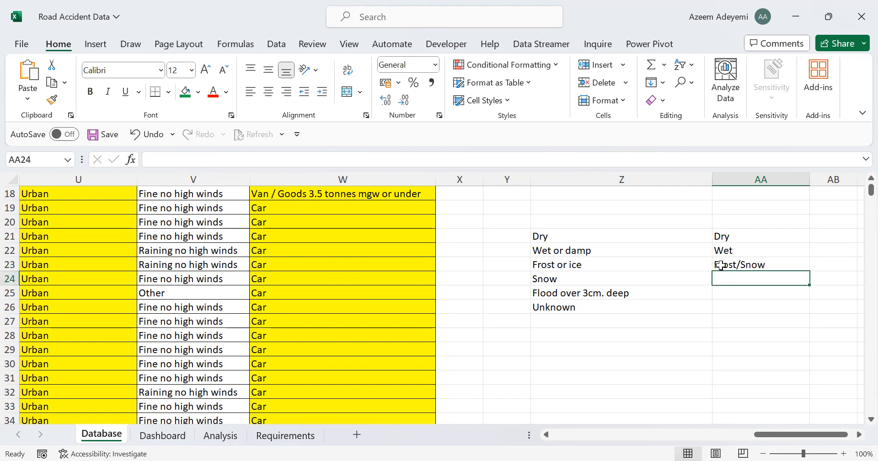
# Copy the Frost/Snow group name from AA23 into AA24 beside the Snow condition
pyautogui.hotkey('ctrl', 'd')
pyautogui.hotkey('ctrl', 'z')
pyautogui.write('Fr')
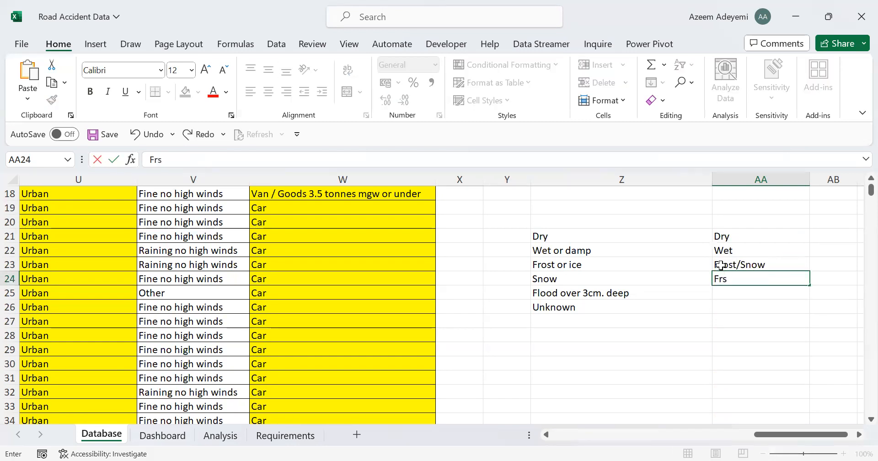
pyautogui.click(754, 264)
pyautogui.hotkey('ctrl', 'c')
pyautogui.press('Down')
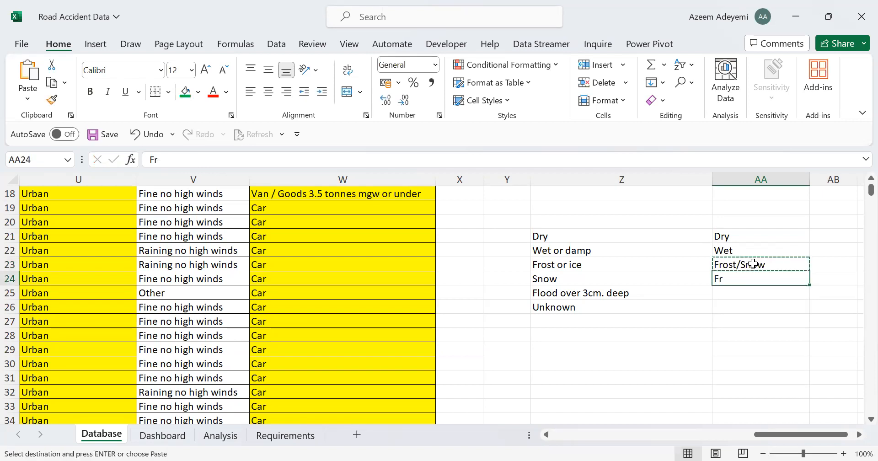
pyautogui.hotkey('ctrl', 'v')
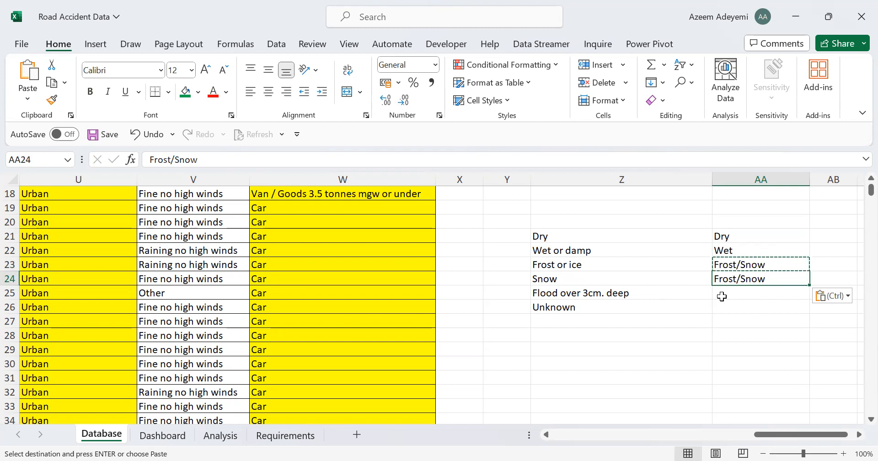
# Enter Wet in AA25 for the flood condition and Unknown in AA26 for the unknown condition
pyautogui.click(741, 292)
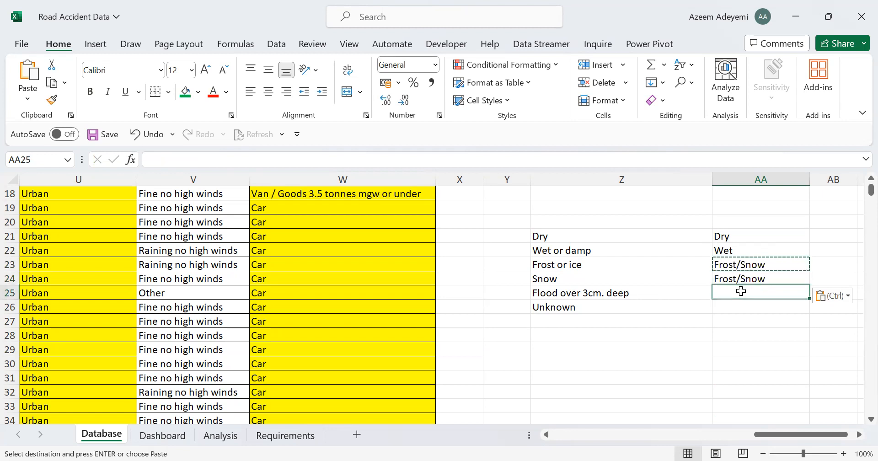
pyautogui.doubleClick(742, 291)
pyautogui.write('Wet')
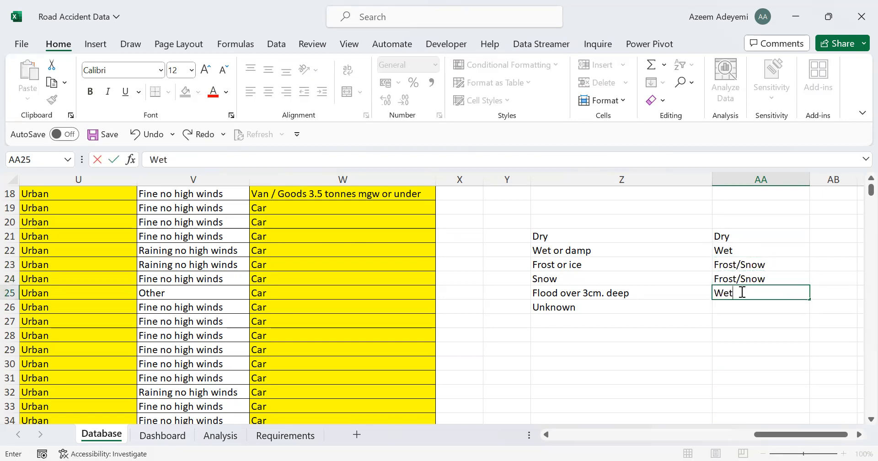
pyautogui.press('Return')
pyautogui.write('Un')
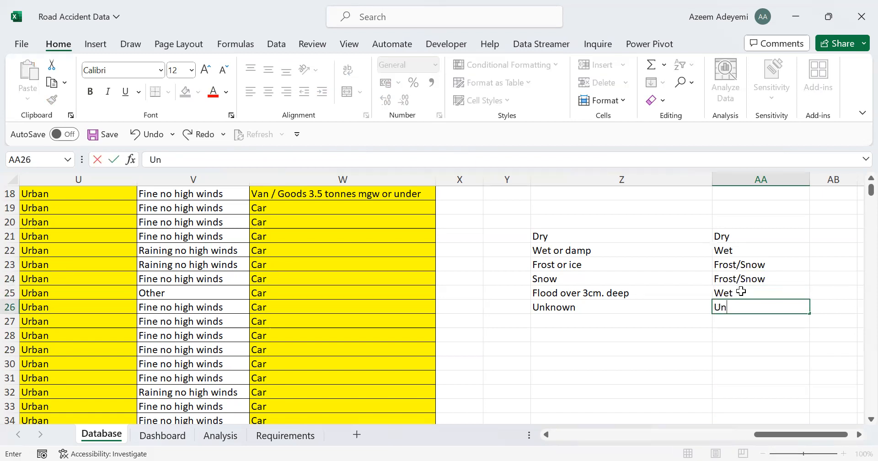
pyautogui.write('known')
pyautogui.press('Return')
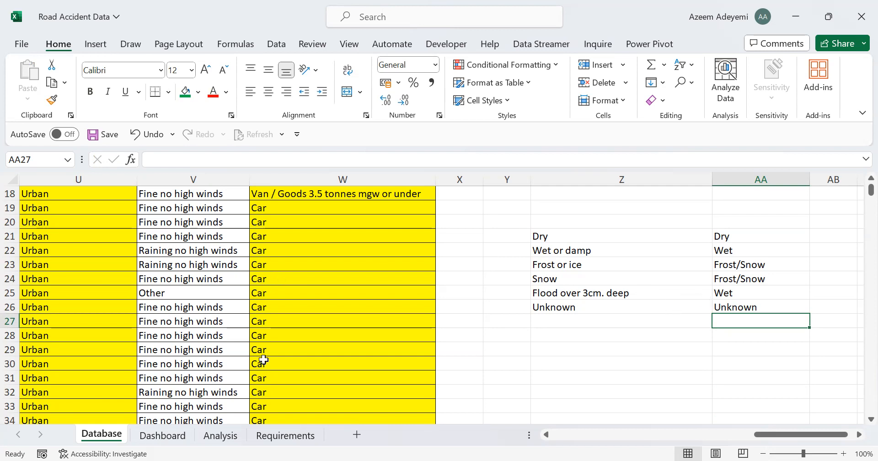
# On the Analysis sheet, copy the Road Types PivotTable in B37:C44 and paste the copy at B49
pyautogui.click(170, 437)
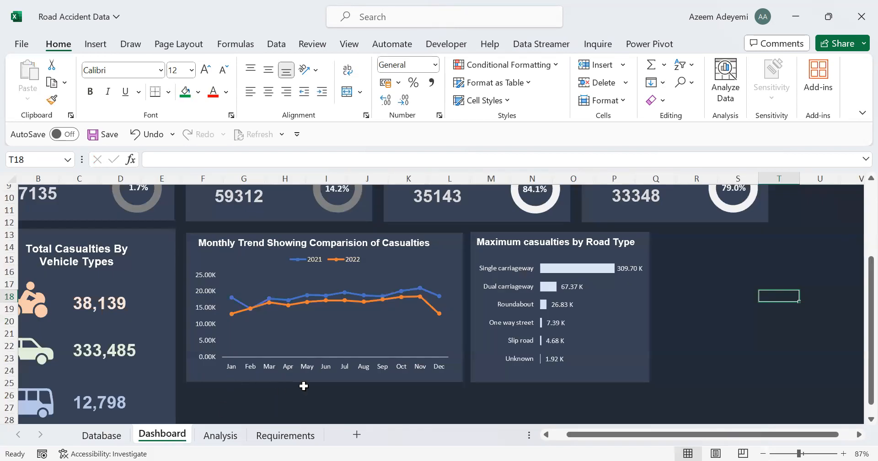
pyautogui.click(221, 436)
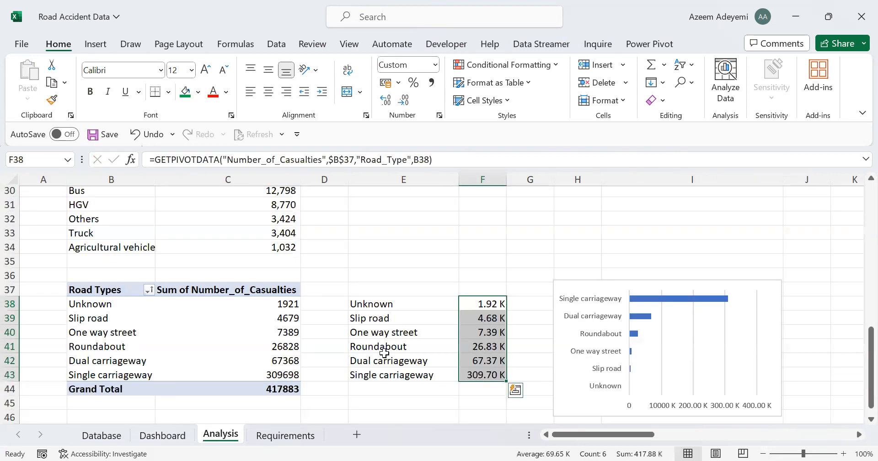
pyautogui.moveTo(93, 289); pyautogui.dragTo(246, 387)
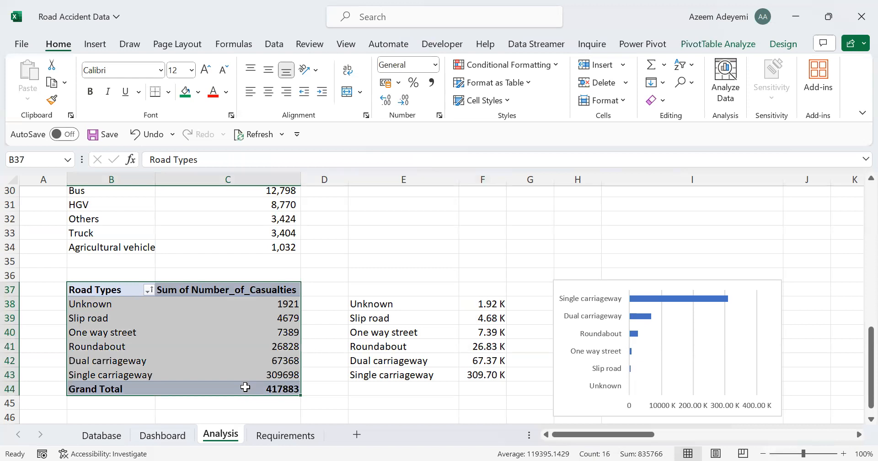
pyautogui.hotkey('ctrl', 'c')
pyautogui.press('Down')
pyautogui.press('Down')
pyautogui.press('Down')
pyautogui.press('Down')
pyautogui.press('Down')
pyautogui.press('Down')
pyautogui.press('Down')
pyautogui.press('Down')
pyautogui.press('Down')
pyautogui.press('Down')
pyautogui.press('Down')
pyautogui.press('Down')
pyautogui.press('Down')
pyautogui.press('Down')
pyautogui.press('Down')
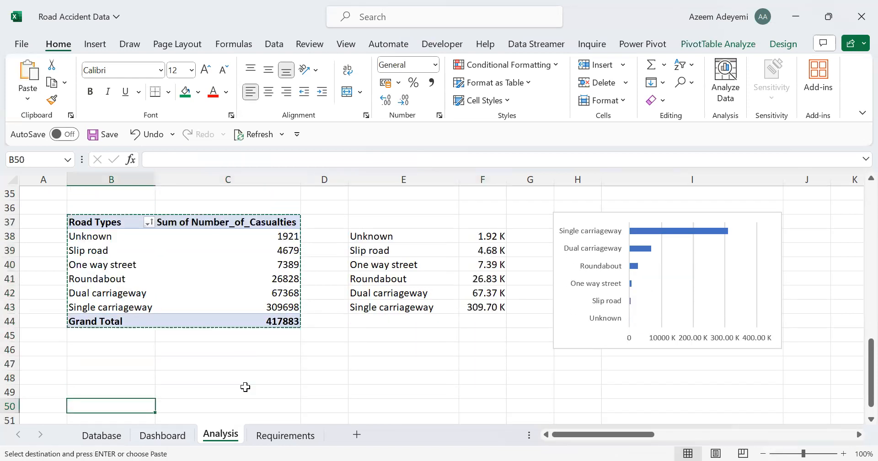
pyautogui.press('Up')
pyautogui.press('Up')
pyautogui.press('Up')
pyautogui.hotkey('ctrl', 'v')
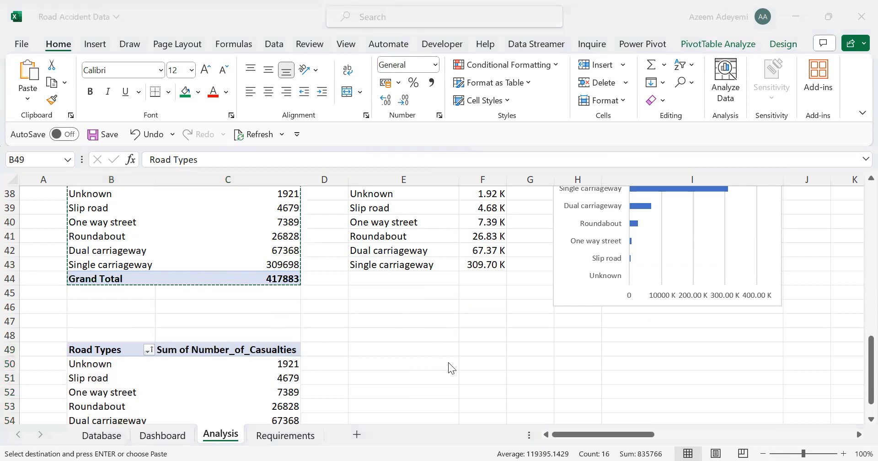
# Remove Road_Type from the rows of the copied PivotTable at B49
pyautogui.press('Down')
pyautogui.press('Down')
pyautogui.press('Down')
pyautogui.press('Down')
pyautogui.press('Down')
pyautogui.press('Down')
pyautogui.click(197, 350)
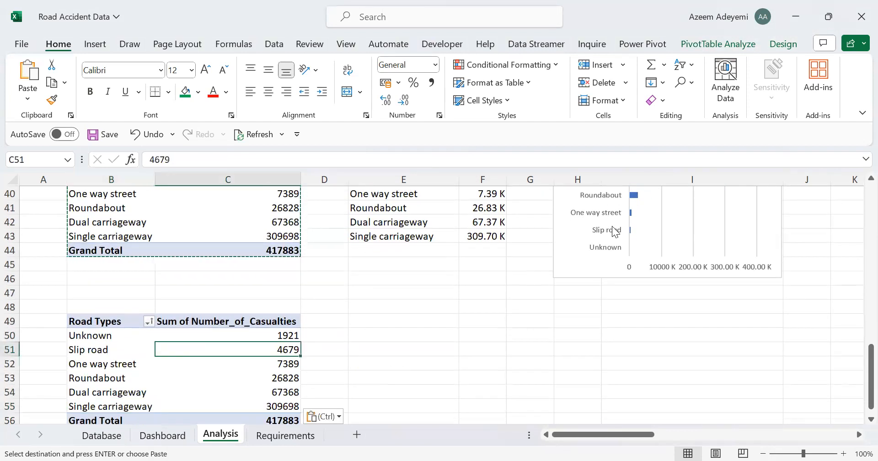
pyautogui.click(713, 46)
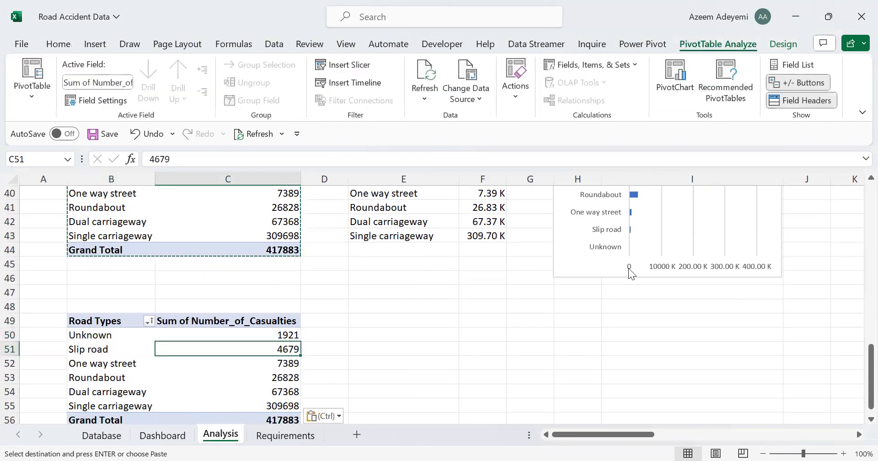
pyautogui.click(785, 64)
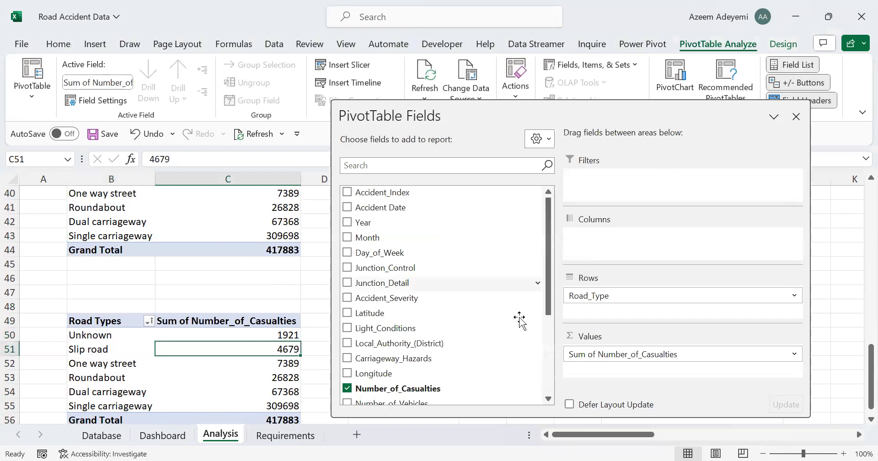
pyautogui.moveTo(595, 297); pyautogui.dragTo(545, 324)
# Check the requirements, add Road_Surface_Conditions to the rows of the PivotTable at B49, and close the field list
pyautogui.click(274, 438)
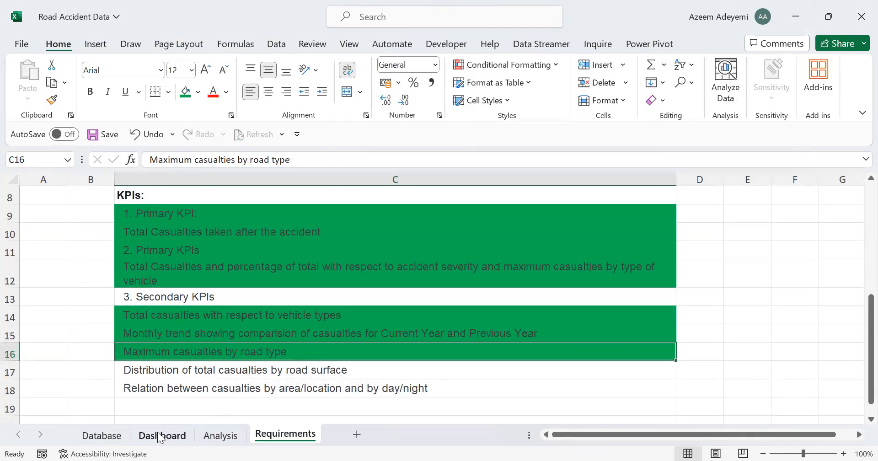
pyautogui.click(215, 437)
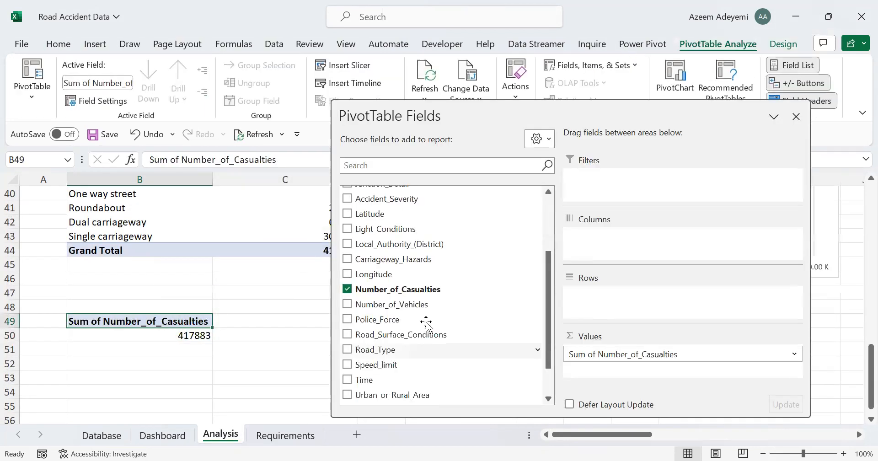
pyautogui.moveTo(426, 335); pyautogui.dragTo(609, 308)
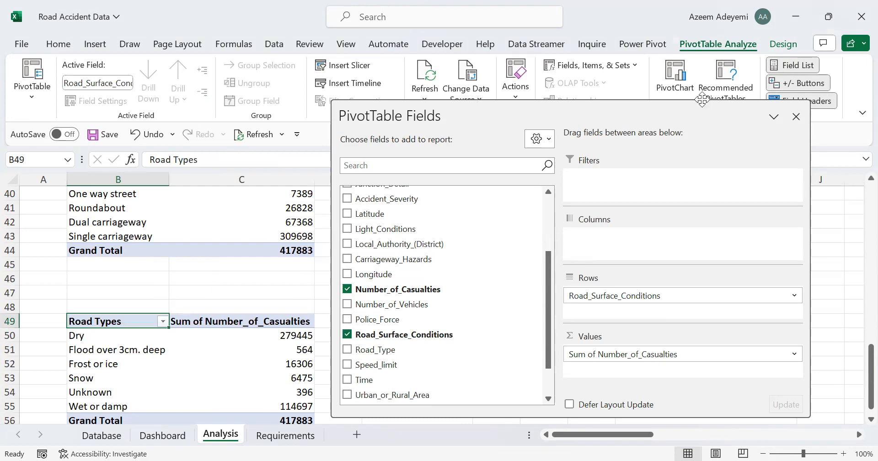
pyautogui.moveTo(478, 110); pyautogui.dragTo(610, 97)
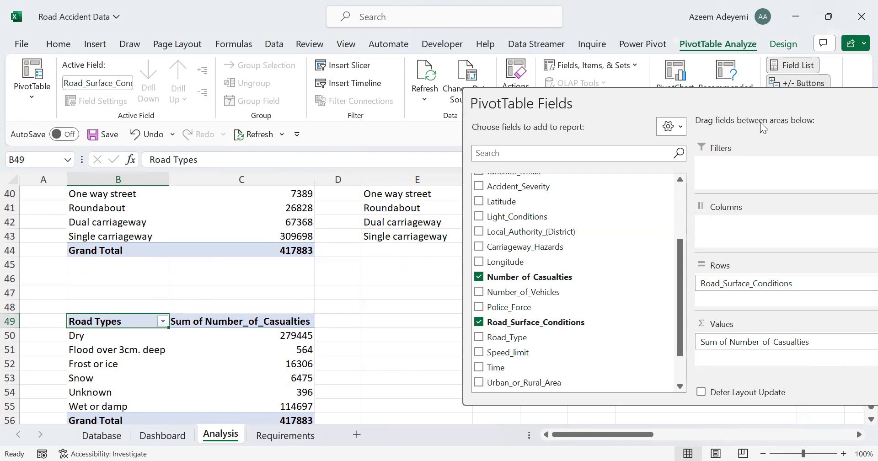
pyautogui.moveTo(666, 101); pyautogui.dragTo(723, 155)
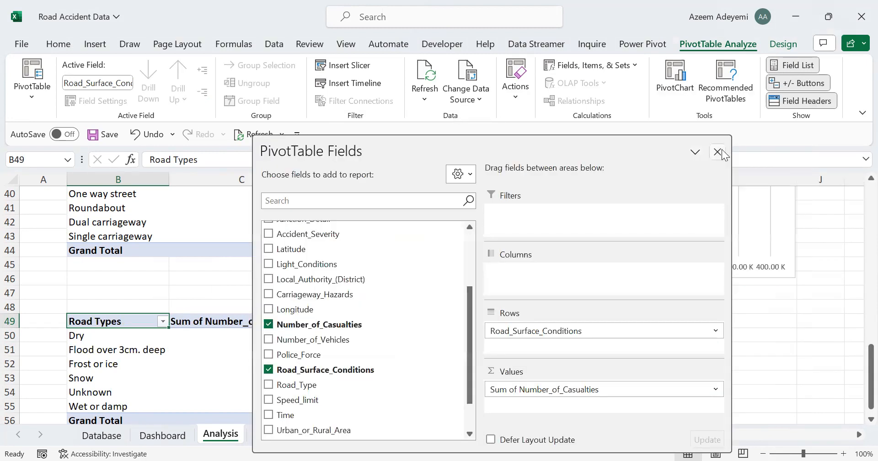
pyautogui.click(717, 151)
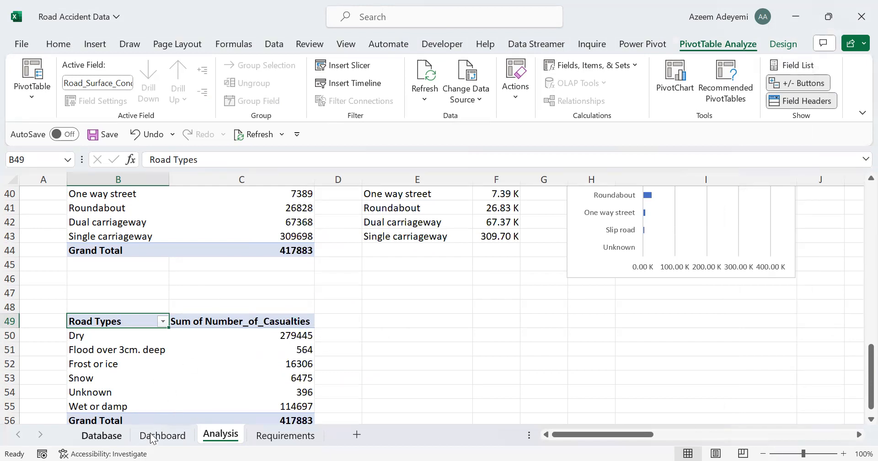
# Copy the surface condition mapping in Z21:AA26 of the Database sheet and paste it as values at I49 on the Analysis sheet
pyautogui.click(101, 436)
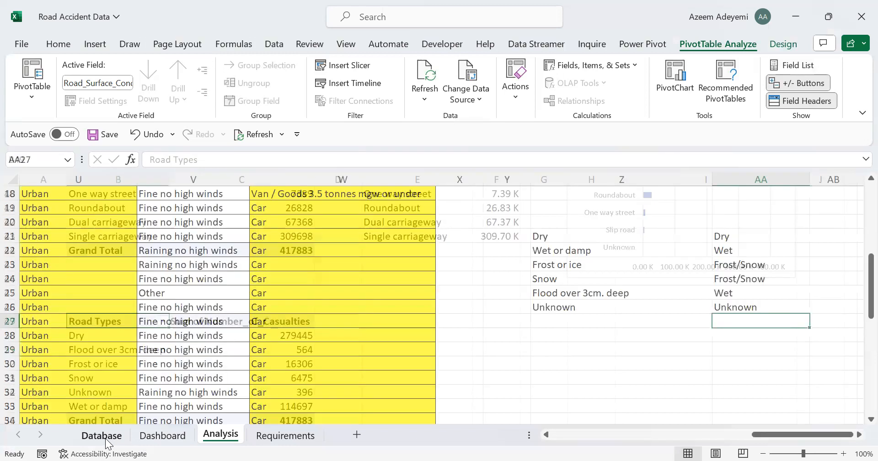
pyautogui.moveTo(545, 242); pyautogui.dragTo(735, 305)
pyautogui.hotkey('ctrl', 'c')
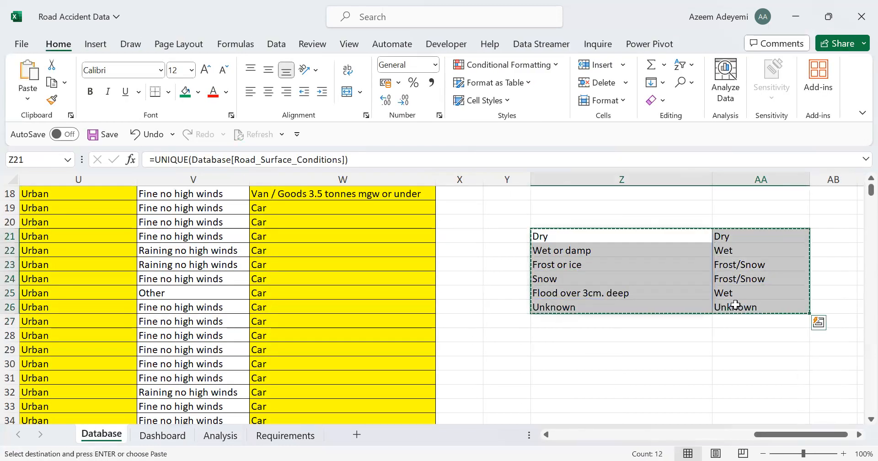
pyautogui.hotkey('ctrl', 'q')
pyautogui.click(226, 438)
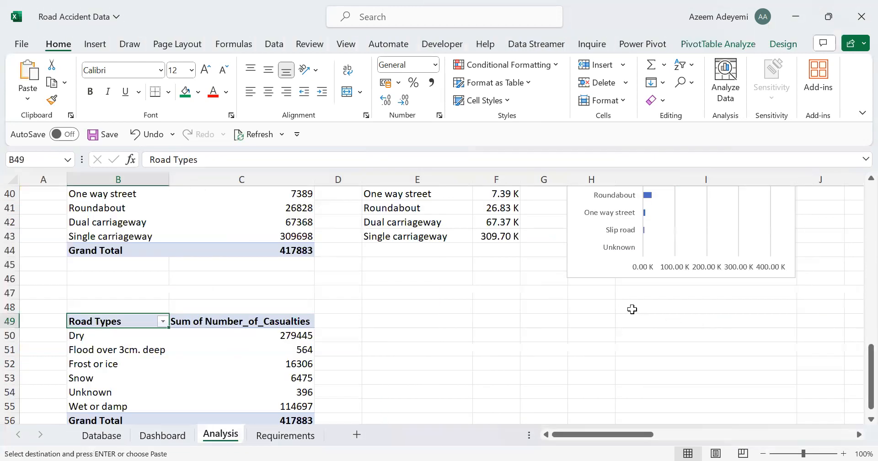
pyautogui.click(645, 321)
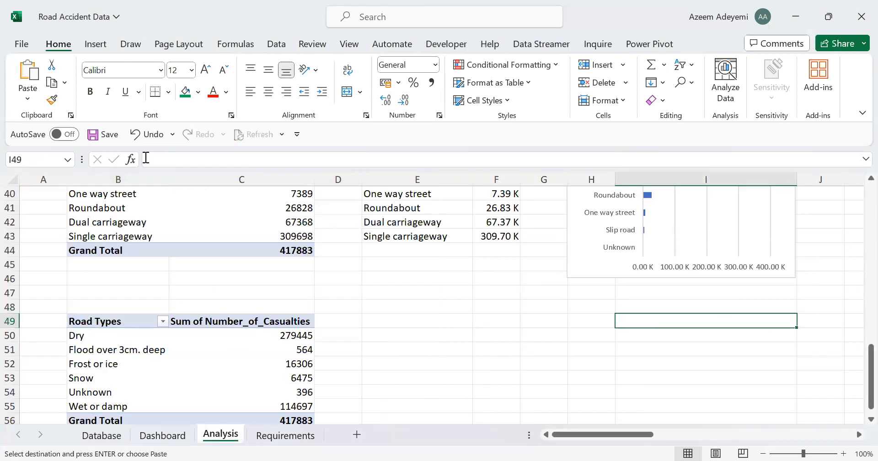
pyautogui.click(31, 99)
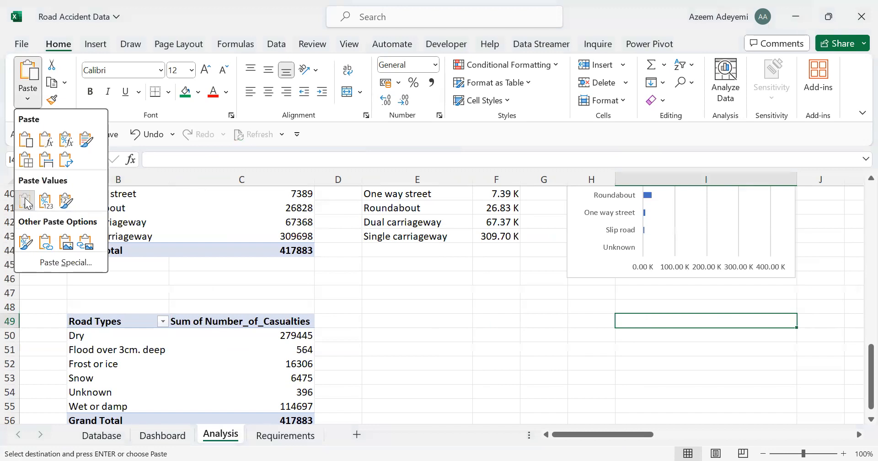
pyautogui.hotkey('ctrl', 'v')
pyautogui.click(650, 336)
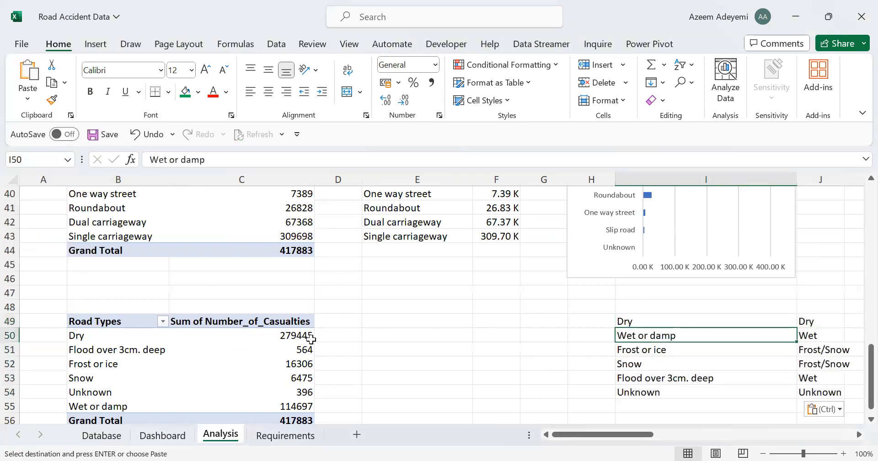
pyautogui.click(195, 336)
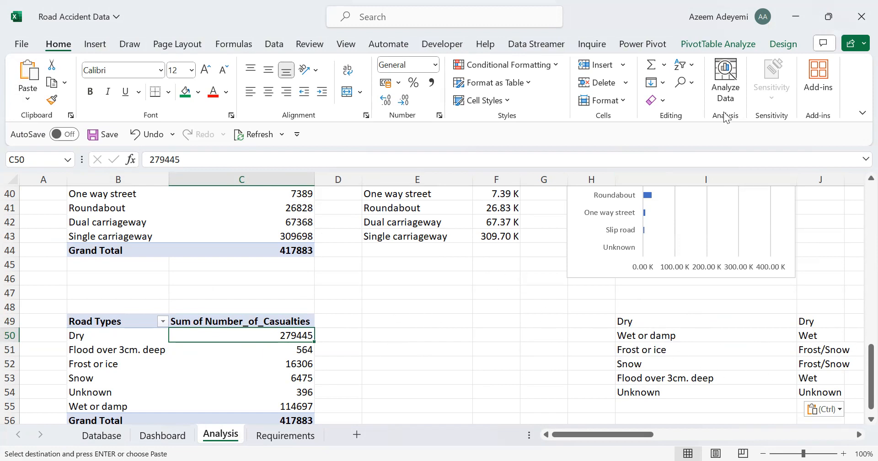
pyautogui.click(726, 45)
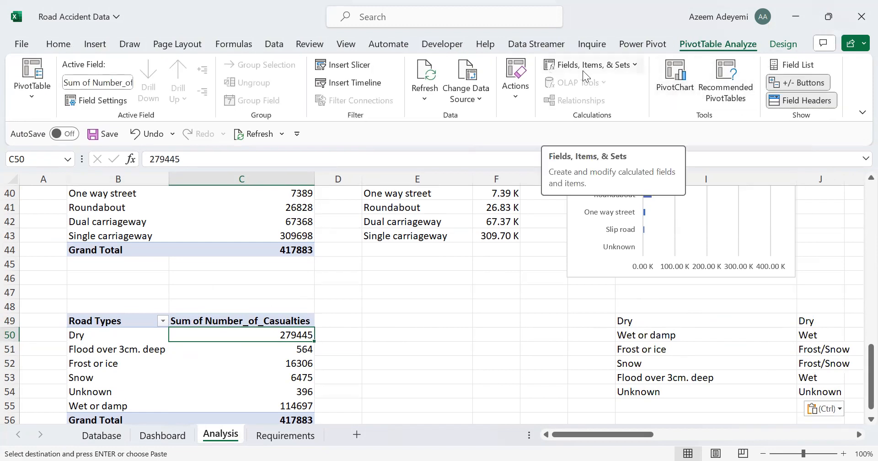
pyautogui.click(635, 65)
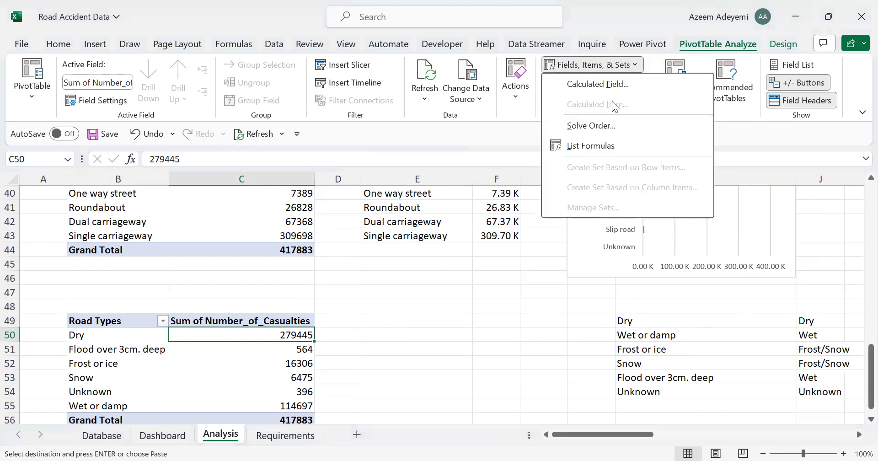
pyautogui.click(86, 334)
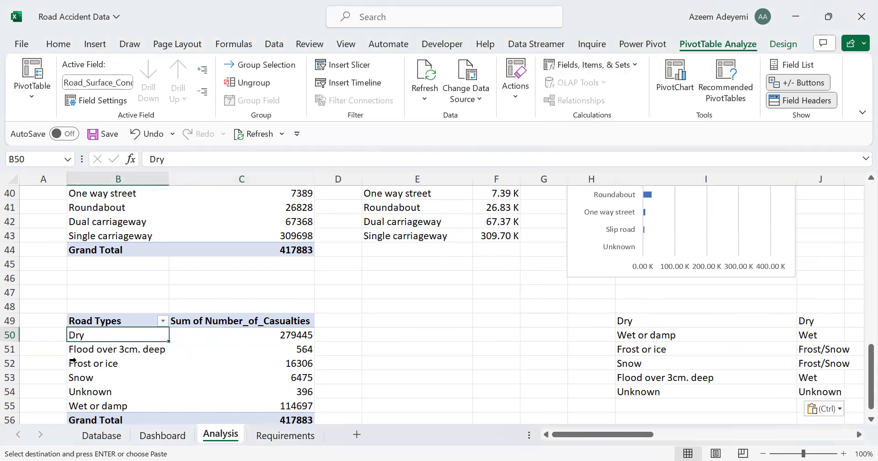
# Rename the row header in B49 of the lower PivotTable as Road Surface
pyautogui.click(111, 320)
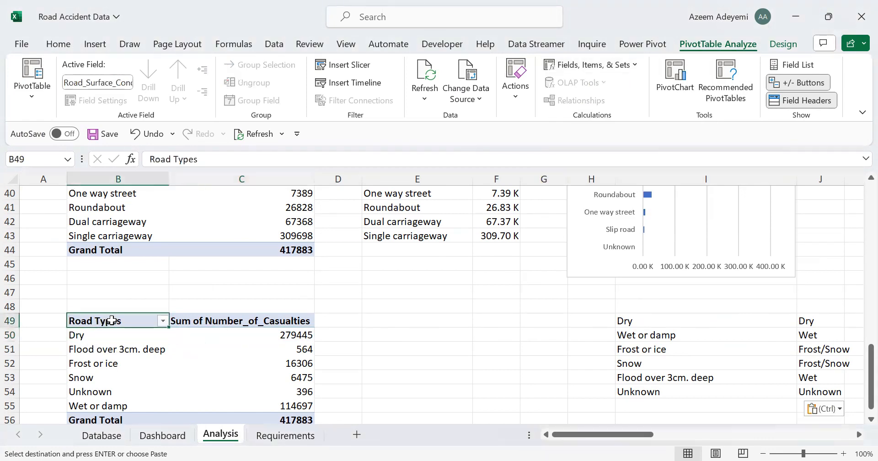
pyautogui.write('Road Surface')
pyautogui.press('Return')
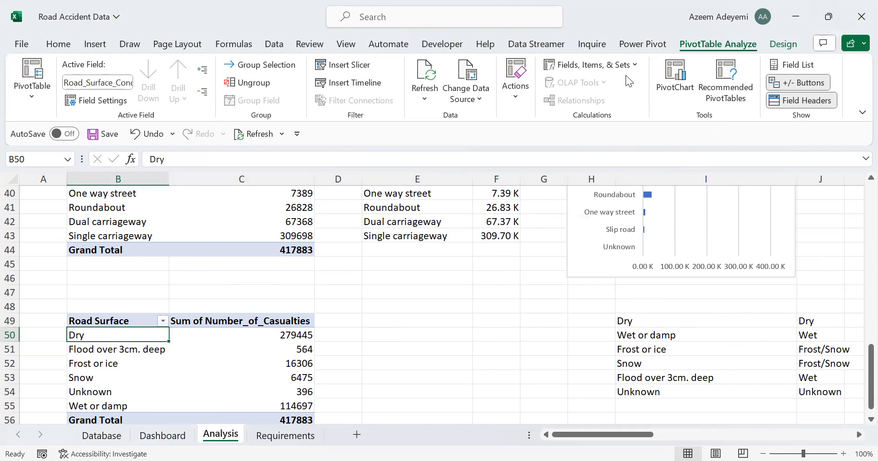
# Add a calculated item named Wet to the road surface field with the formula ='Flood over 3cm. deep'+ 'Wet or damp'
pyautogui.click(636, 66)
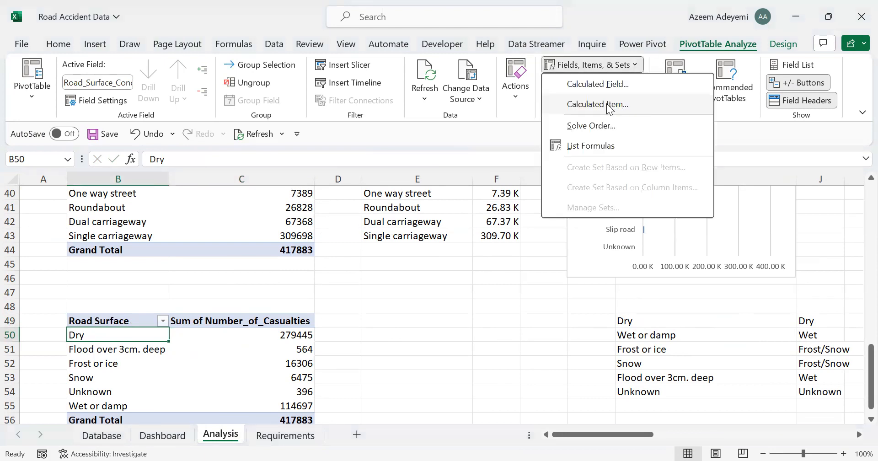
pyautogui.press('Return')
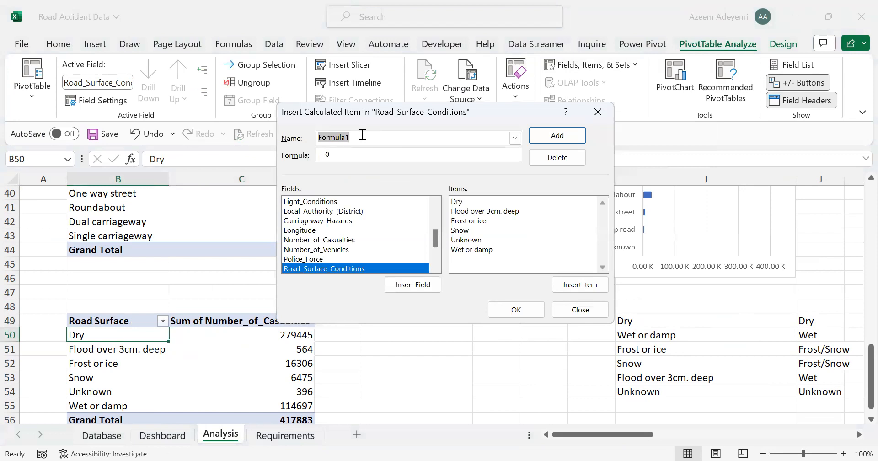
pyautogui.write('We')
pyautogui.moveTo(347, 157); pyautogui.dragTo(315, 156)
pyautogui.press('BackSpace')
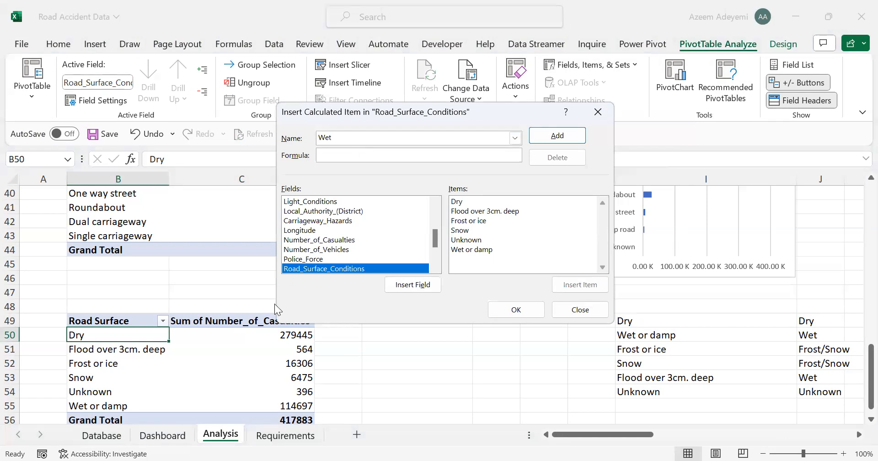
pyautogui.doubleClick(477, 211)
pyautogui.write('+')
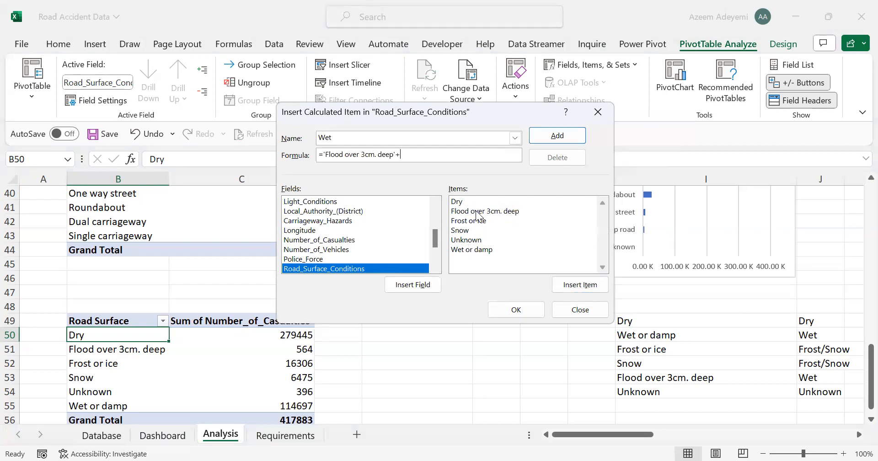
pyautogui.doubleClick(469, 250)
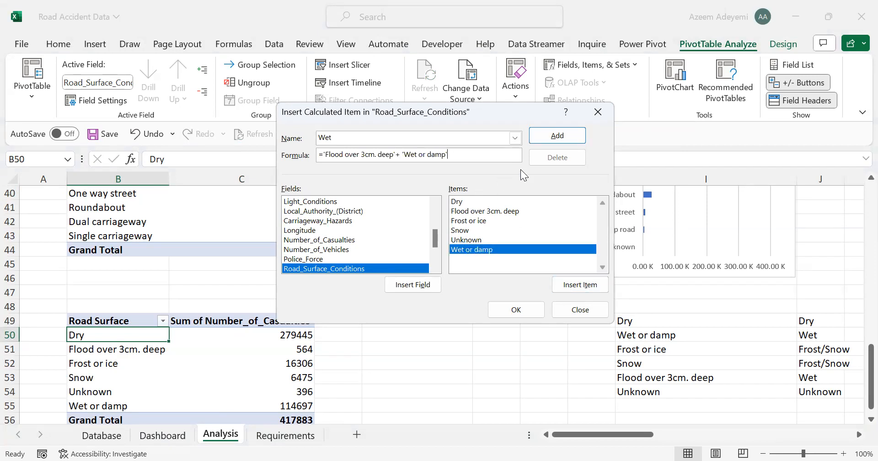
pyautogui.click(557, 136)
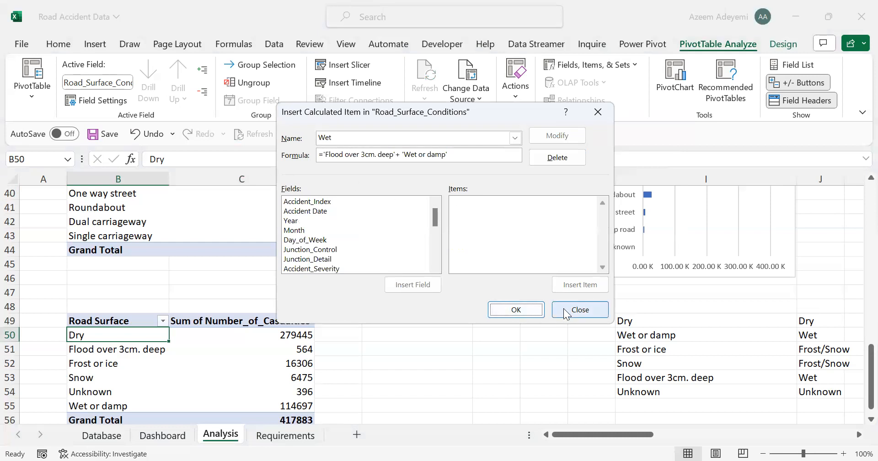
pyautogui.click(522, 311)
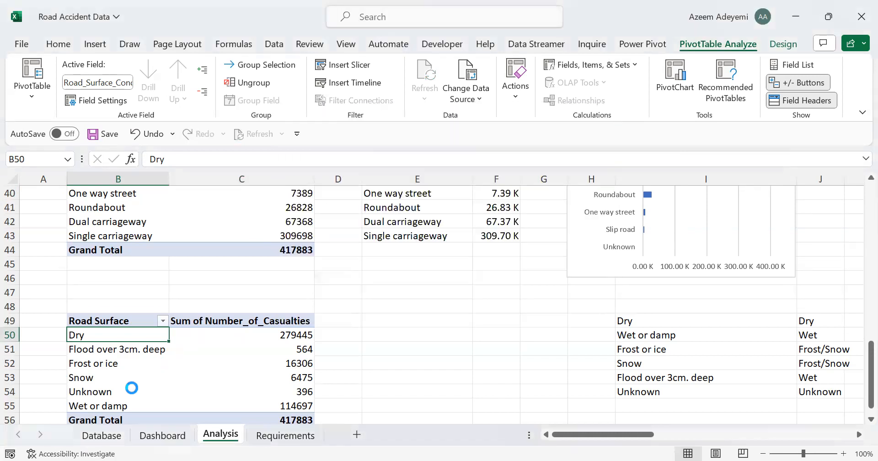
# Filter the Road Surface PivotTable to exclude the Wet or damp and Flood over 3cm. deep items
pyautogui.click(153, 320)
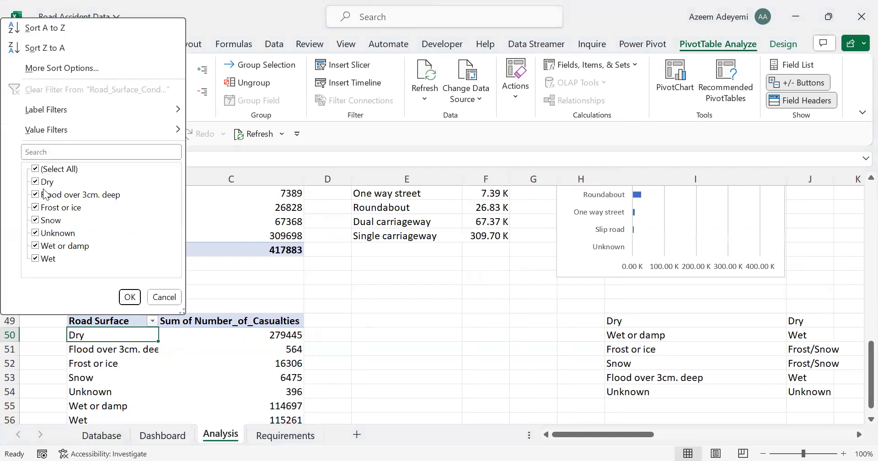
pyautogui.click(36, 247)
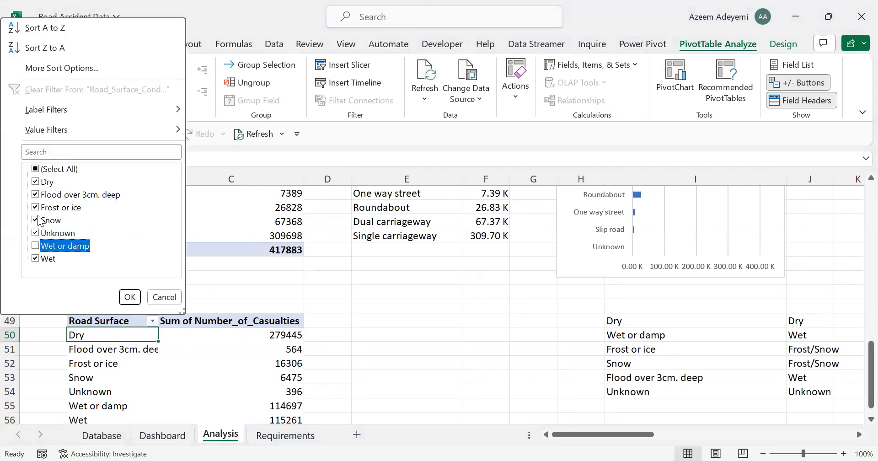
pyautogui.click(36, 195)
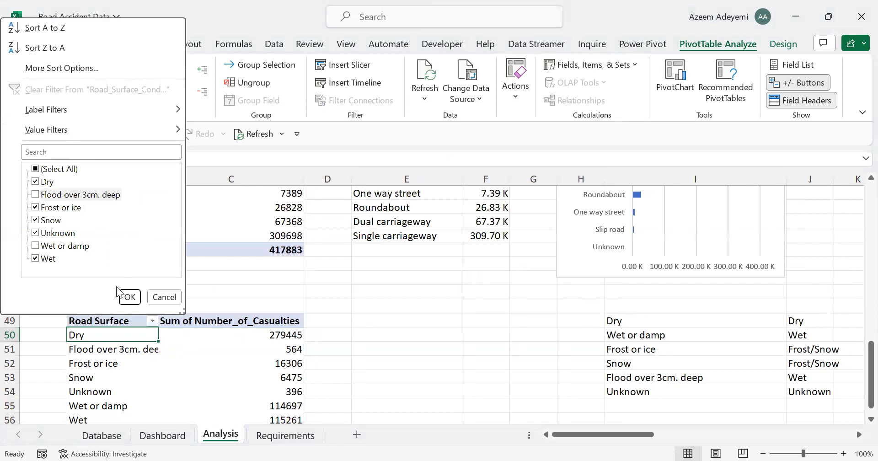
pyautogui.click(130, 297)
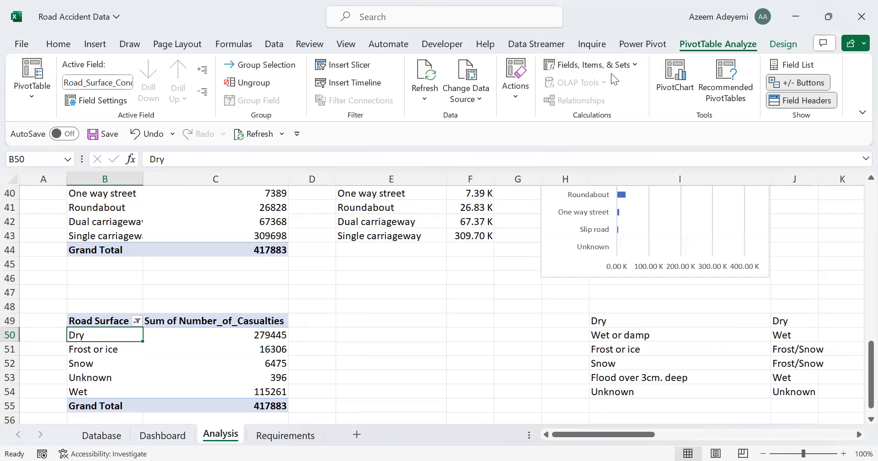
# Add a calculated item named Frost/Snow to the road surface field with the formula = 'Frost or ice'+ Snow
pyautogui.click(634, 65)
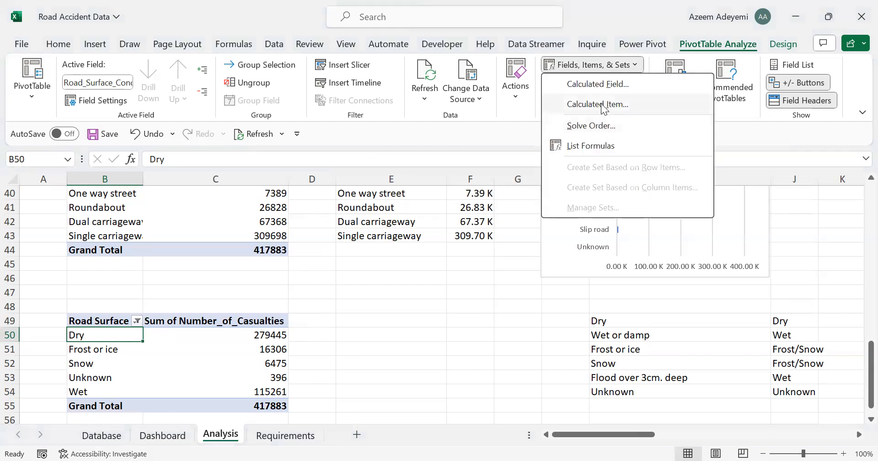
pyautogui.click(597, 104)
pyautogui.press('BackSpace')
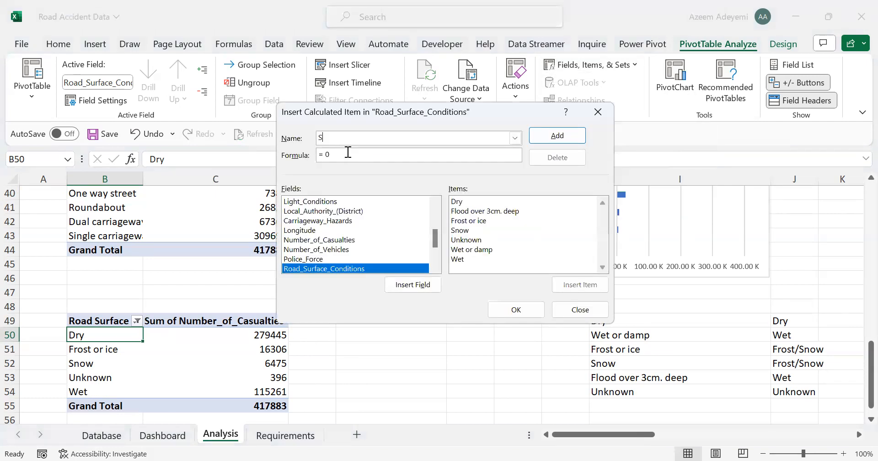
pyautogui.write('Frost/Snow')
pyautogui.moveTo(365, 153); pyautogui.dragTo(310, 149)
pyautogui.write('=')
pyautogui.doubleClick(467, 222)
pyautogui.write('+')
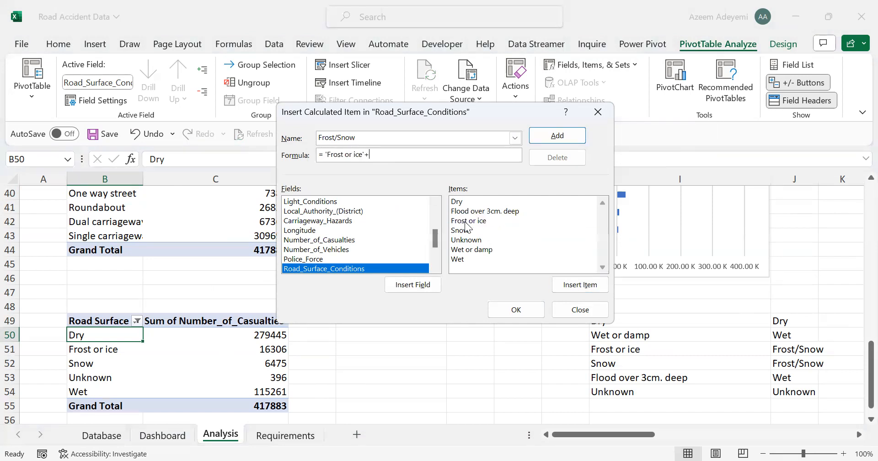
pyautogui.doubleClick(466, 231)
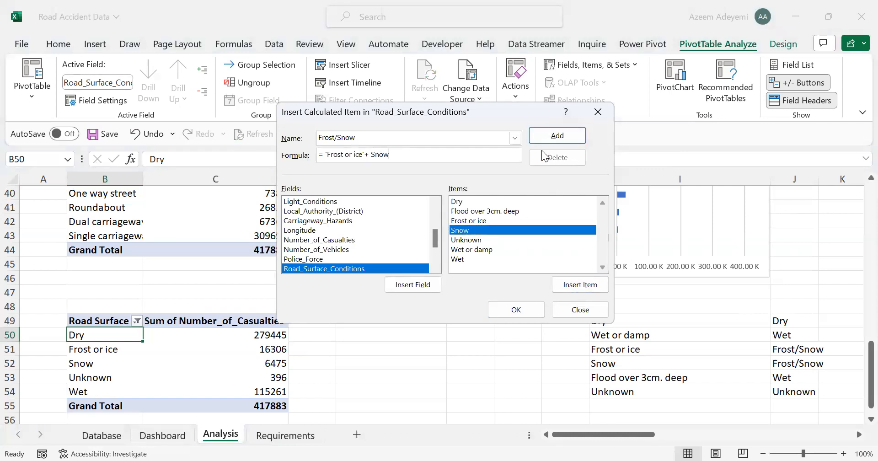
pyautogui.click(558, 136)
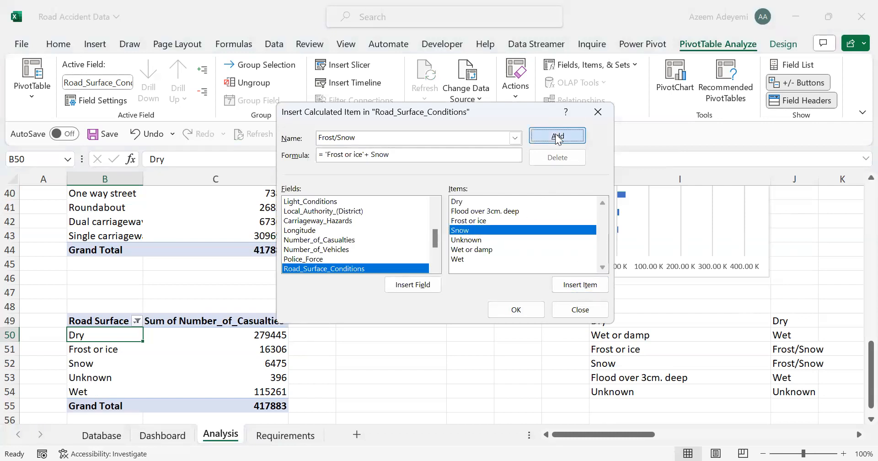
pyautogui.click(520, 307)
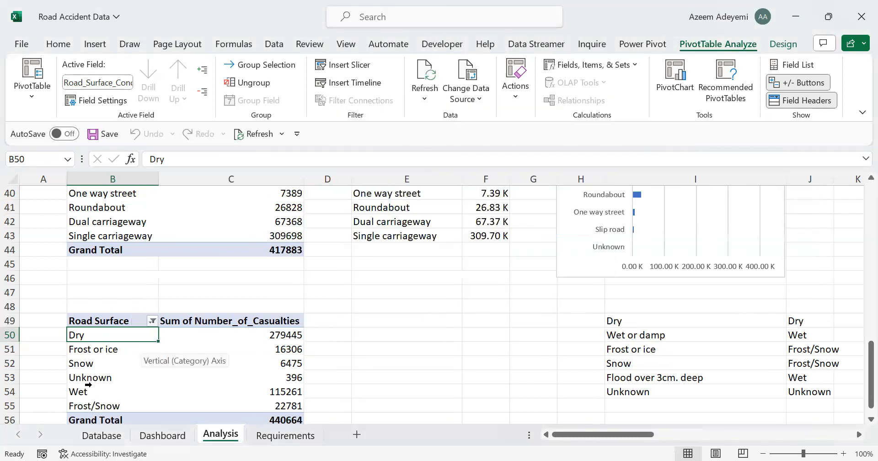
# Filter the Snow and Frost or ice items out of the Road Surface PivotTable and clear the copied surface mapping in columns I and J
pyautogui.click(155, 323)
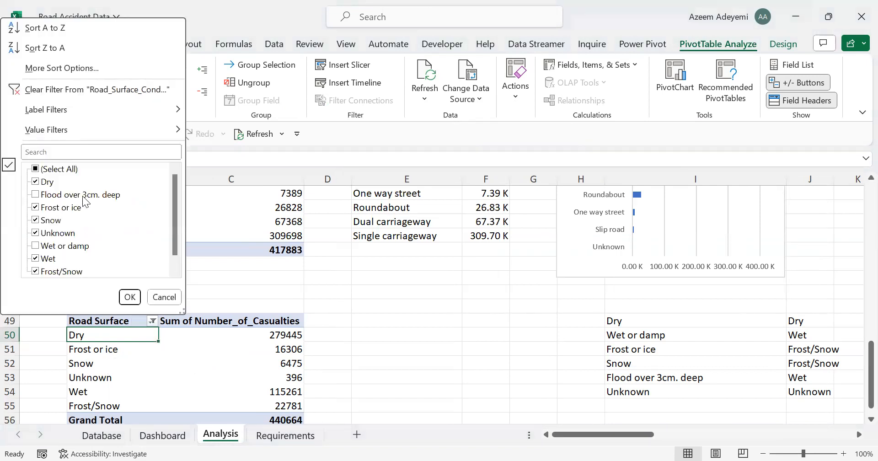
pyautogui.click(36, 220)
pyautogui.click(130, 297)
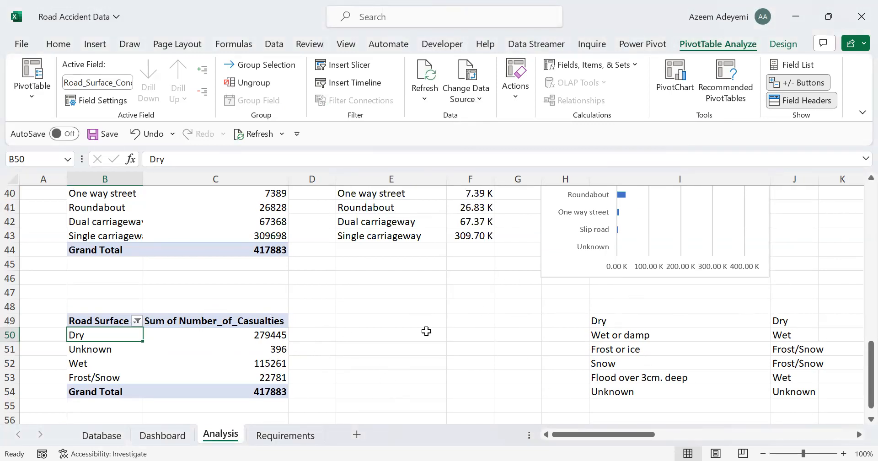
pyautogui.moveTo(583, 307); pyautogui.dragTo(845, 406)
pyautogui.press('Delete')
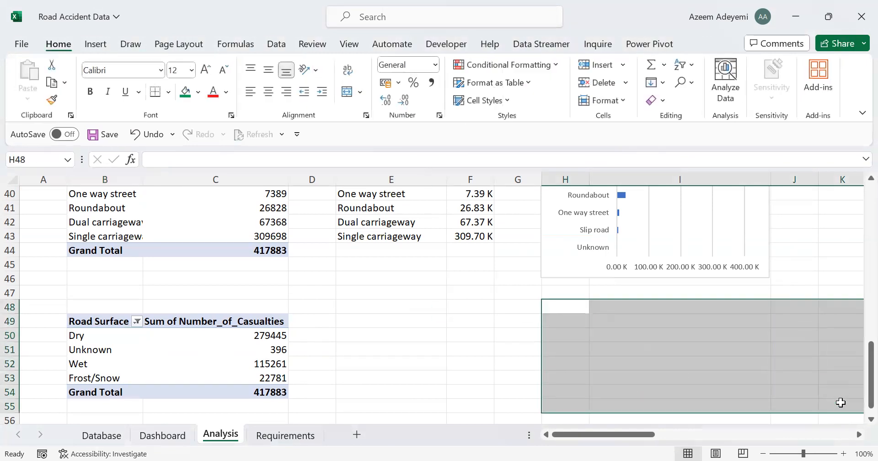
pyautogui.click(385, 326)
pyautogui.write('=')
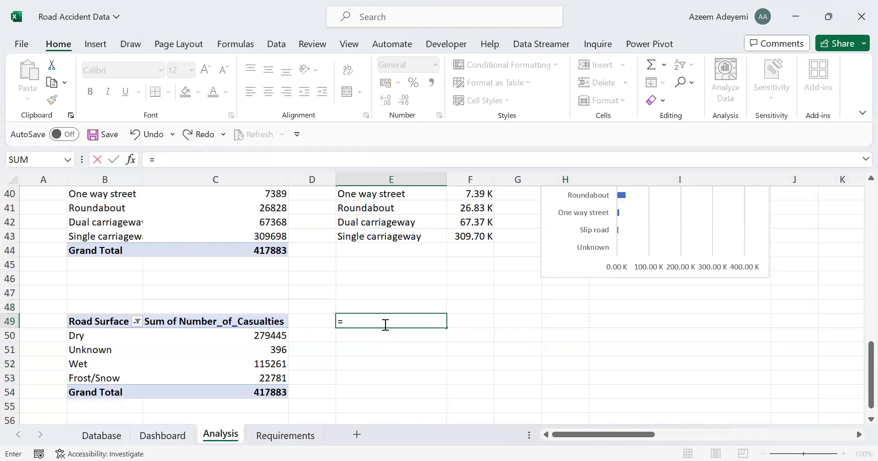
pyautogui.press('Escape')
# Link E50 to the first road surface label with =B50 and fill the formula down to E53
pyautogui.click(370, 334)
pyautogui.write('=')
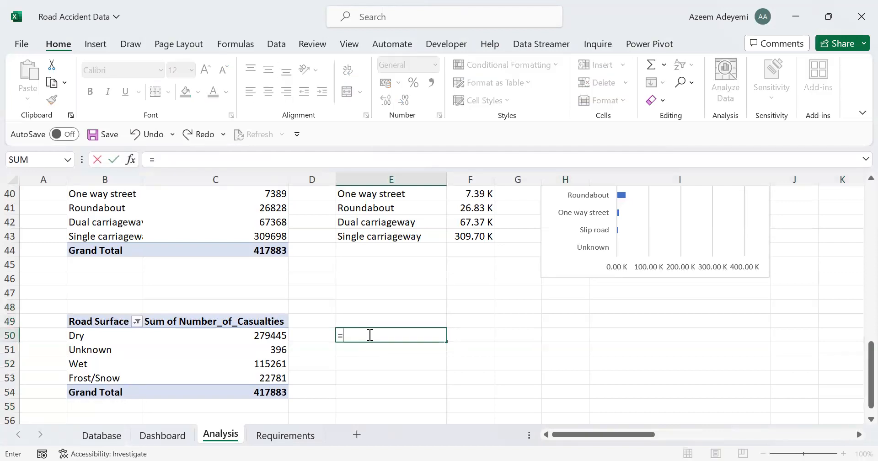
pyautogui.click(82, 335)
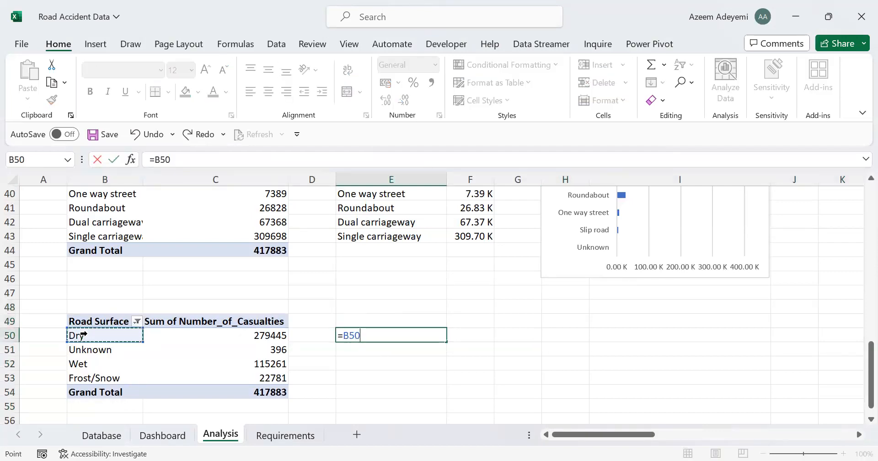
pyautogui.press('Return')
pyautogui.click(347, 336)
pyautogui.moveTo(449, 342); pyautogui.dragTo(435, 387)
# Enter a GETPIVOTDATA formula in F50 that pulls the Dry casualties from C50 of the Road Surface PivotTable
pyautogui.click(475, 338)
pyautogui.write('=')
pyautogui.click(279, 336)
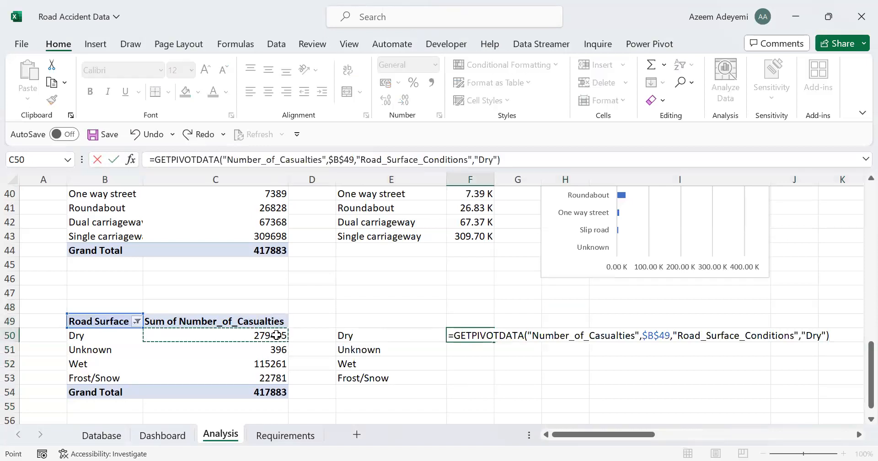
pyautogui.press('Return')
# Replace the fixed "Dry" item in F50's GETPIVOTDATA formula with B50 and fill the formula down to F53
pyautogui.click(469, 335)
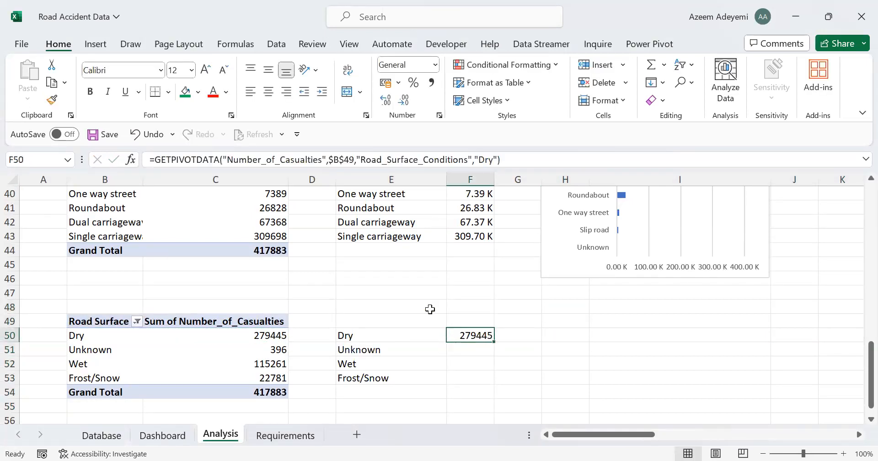
pyautogui.doubleClick(482, 160)
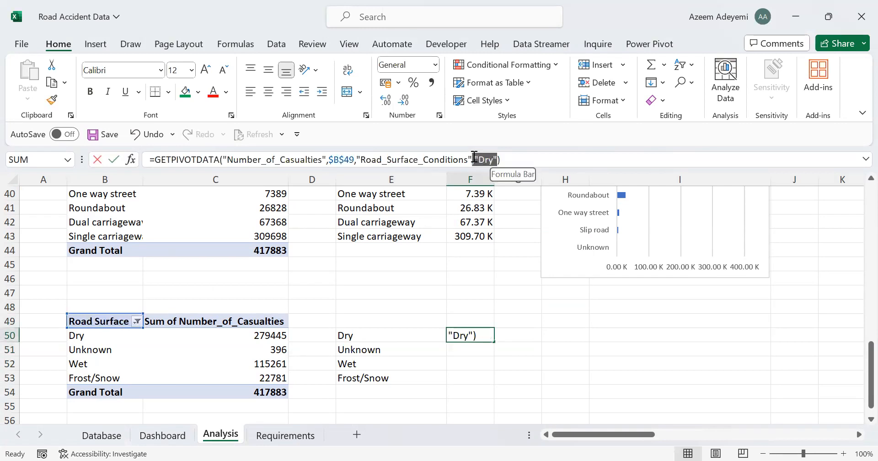
pyautogui.press('BackSpace')
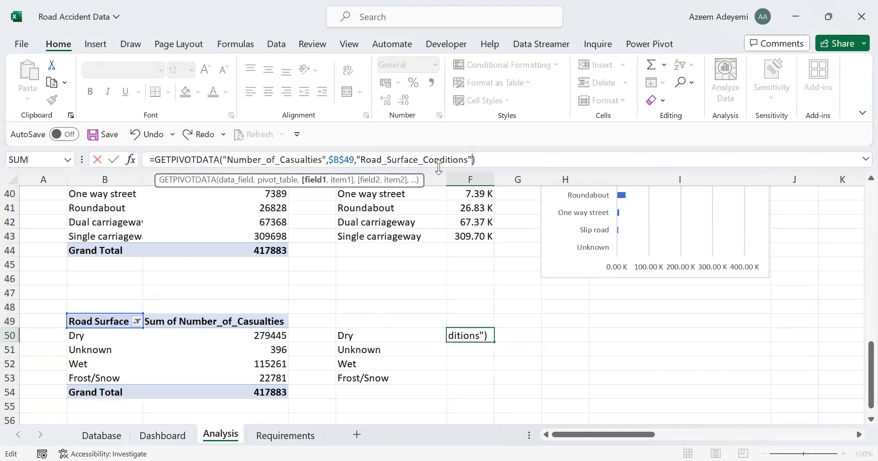
pyautogui.click(75, 336)
pyautogui.press('Return')
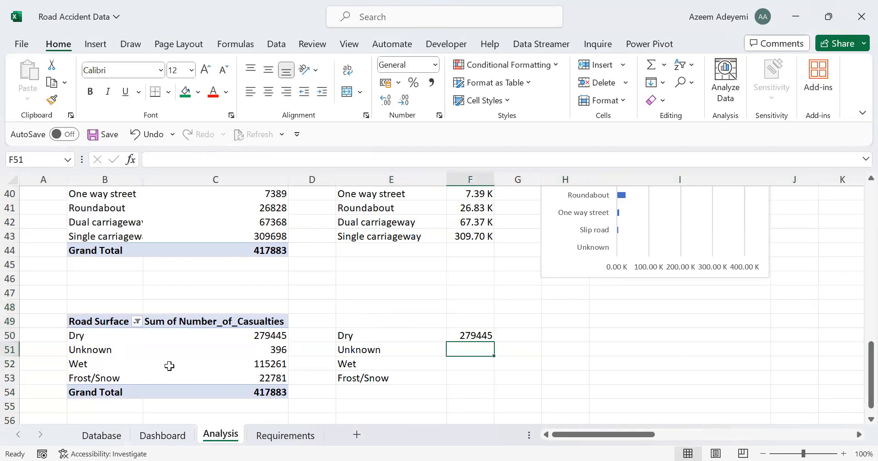
pyautogui.click(473, 333)
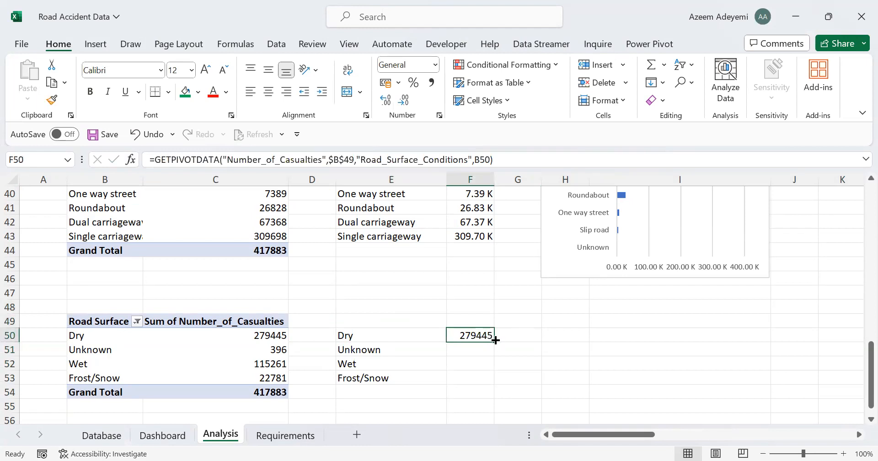
pyautogui.moveTo(493, 340); pyautogui.dragTo(491, 384)
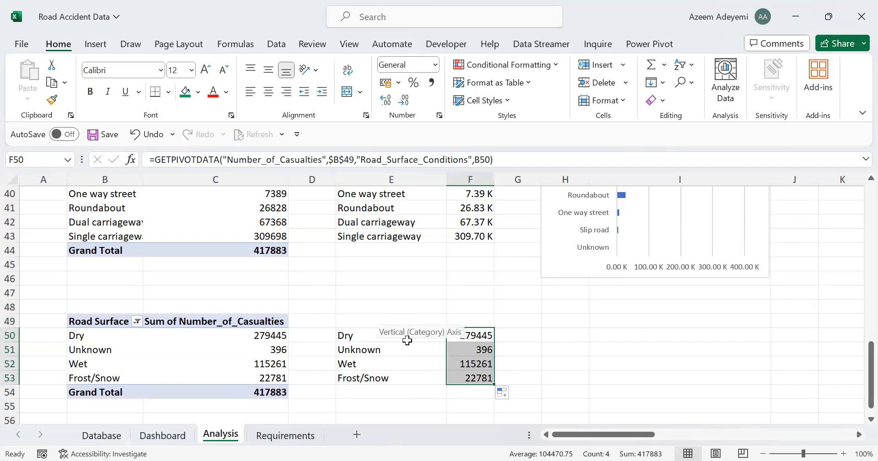
# Start a new chart from the road surface data in E50:F53 and choose the Treemap type
pyautogui.moveTo(357, 335); pyautogui.dragTo(491, 380)
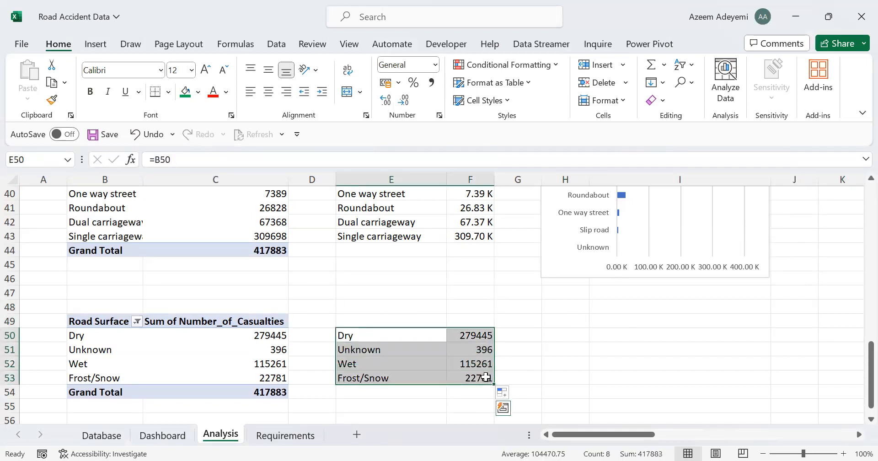
pyautogui.click(91, 46)
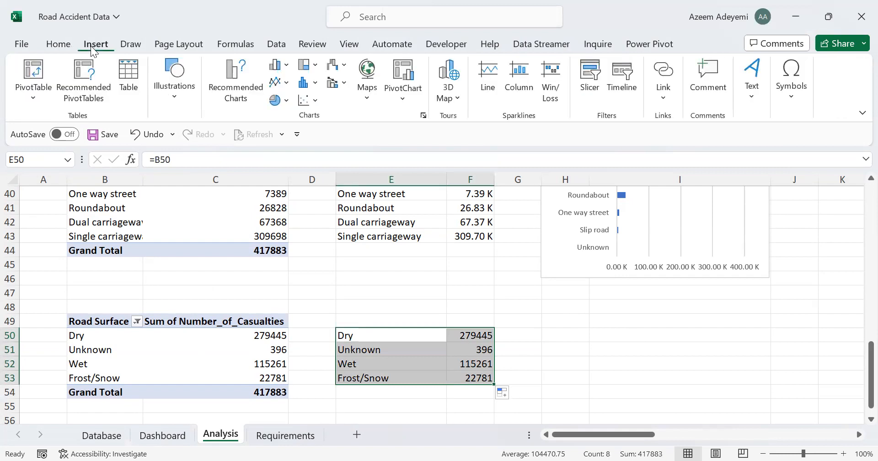
pyautogui.click(233, 86)
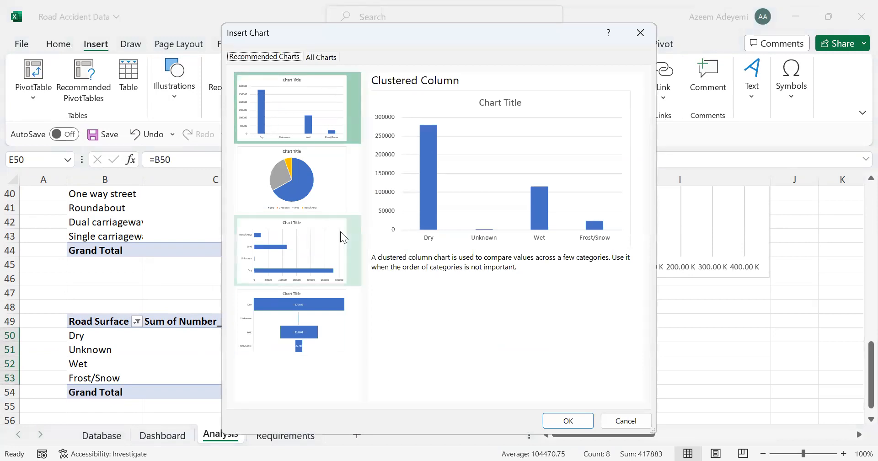
pyautogui.click(320, 57)
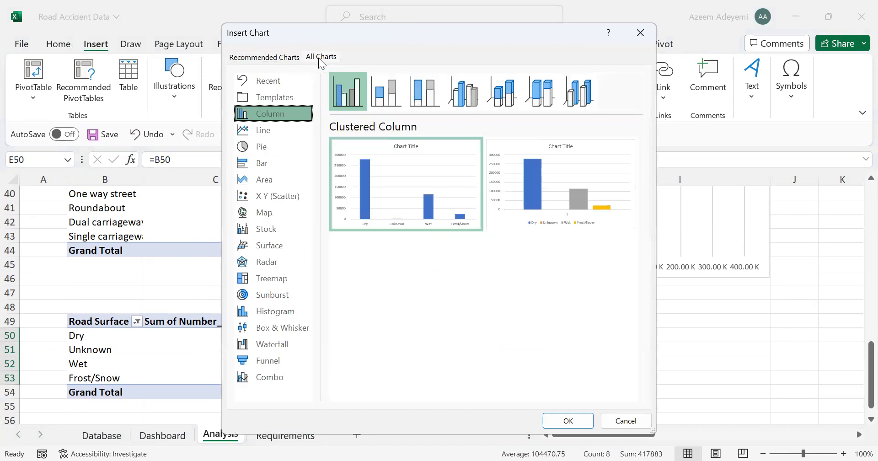
pyautogui.click(274, 281)
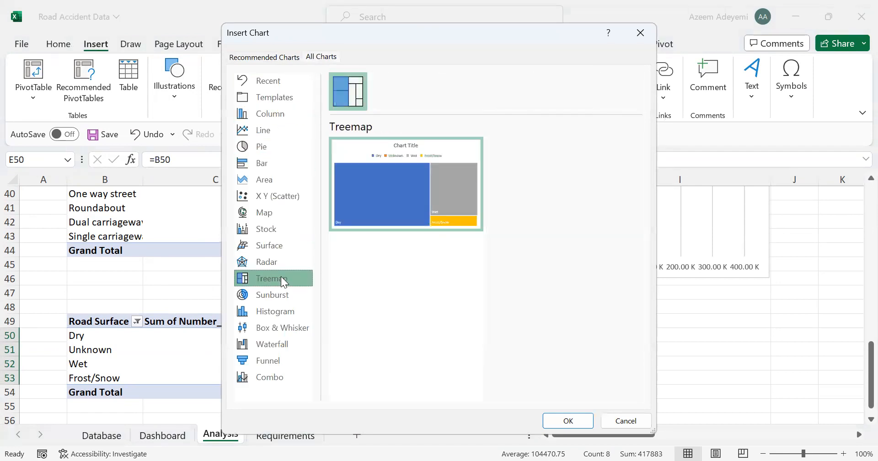
# Compare the Treemap preview of the road surface data with other chart types such as Column, Line, Pie, Bar, Scatter and Sunburst, ending on Treemap
pyautogui.moveTo(386, 223)
pyautogui.moveTo(418, 207)
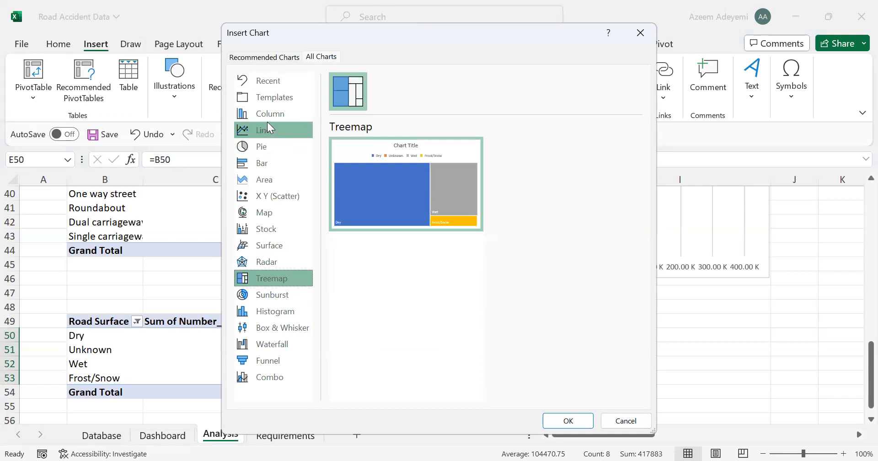
pyautogui.click(265, 117)
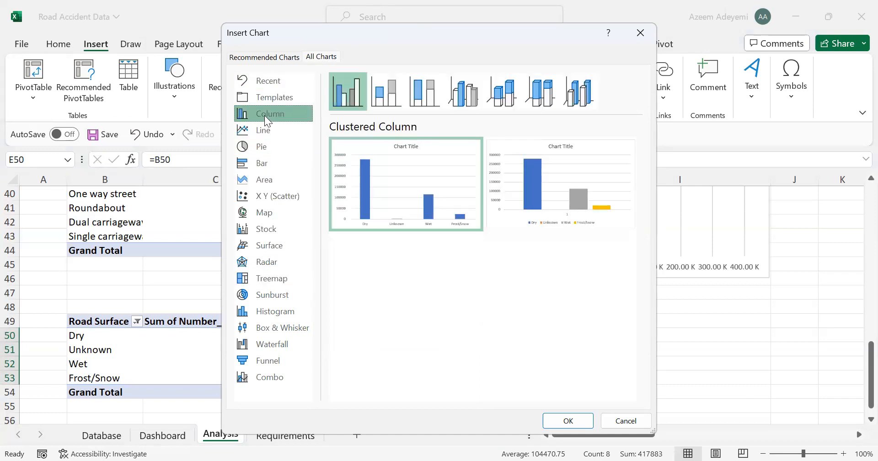
pyautogui.press('Down')
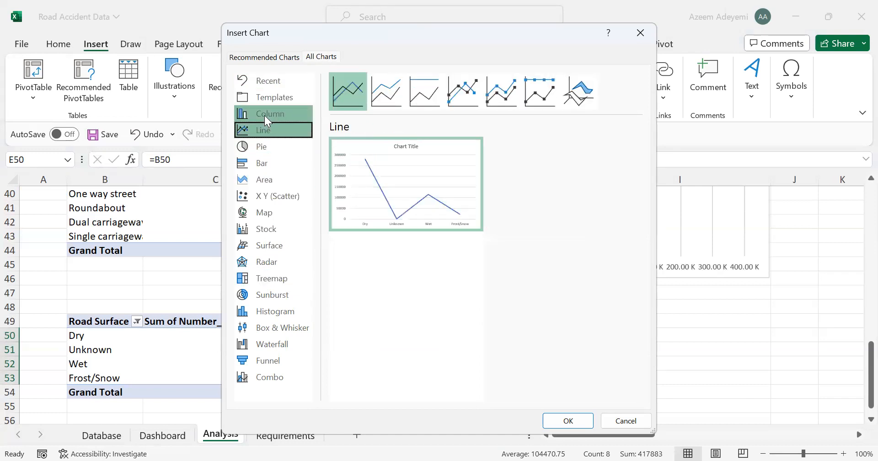
pyautogui.press('Down')
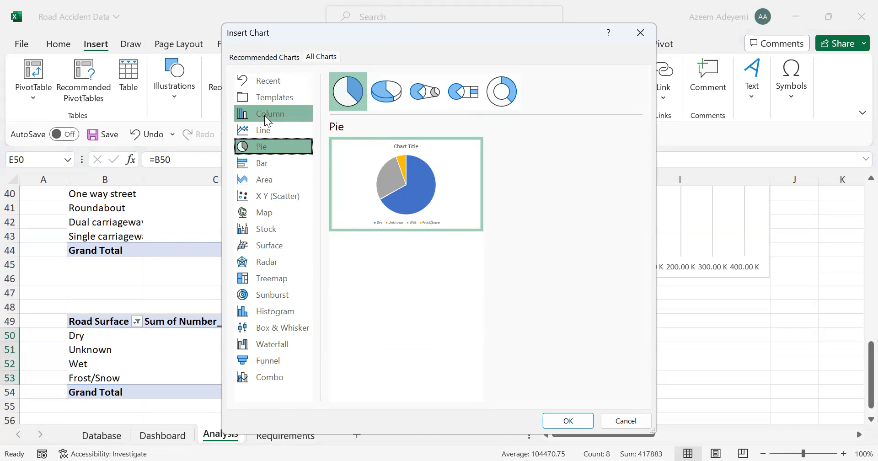
pyautogui.press('Down')
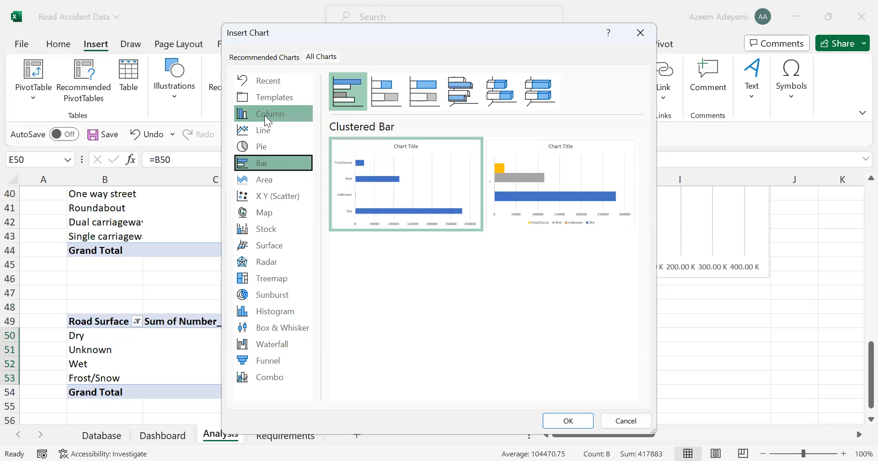
pyautogui.press('Down')
pyautogui.press('Down')
pyautogui.press('Down')
pyautogui.press('Down')
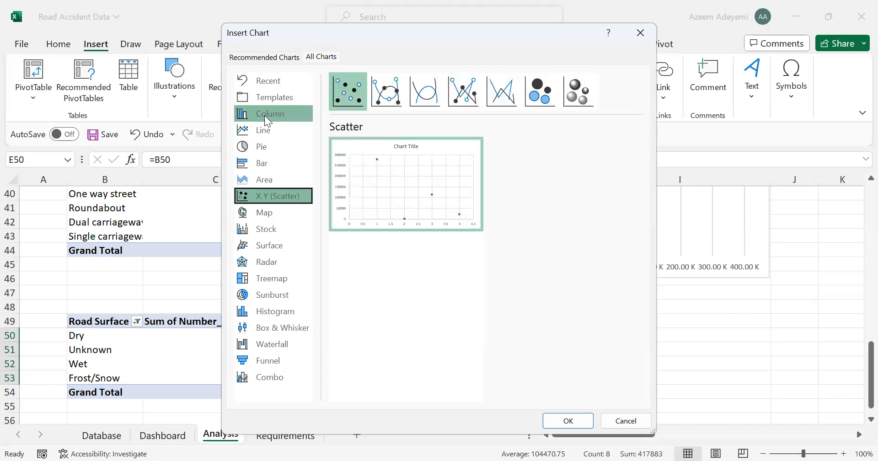
pyautogui.press('Down')
pyautogui.press('Down')
pyautogui.press('Down')
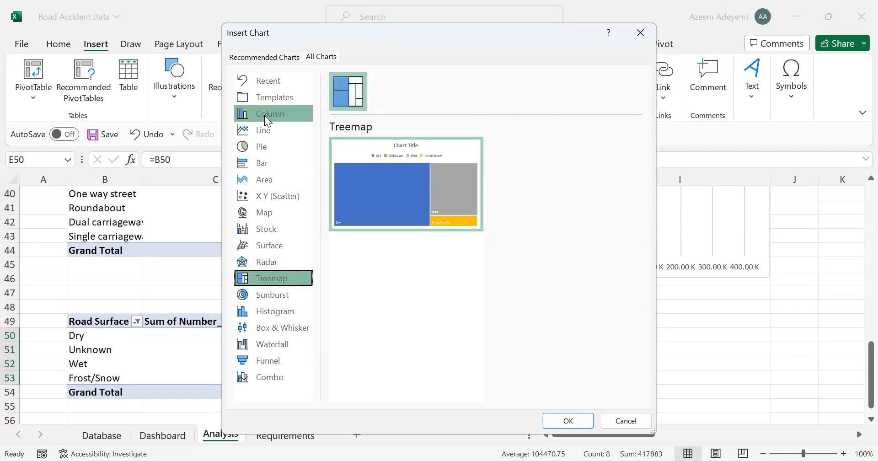
pyautogui.press('Down')
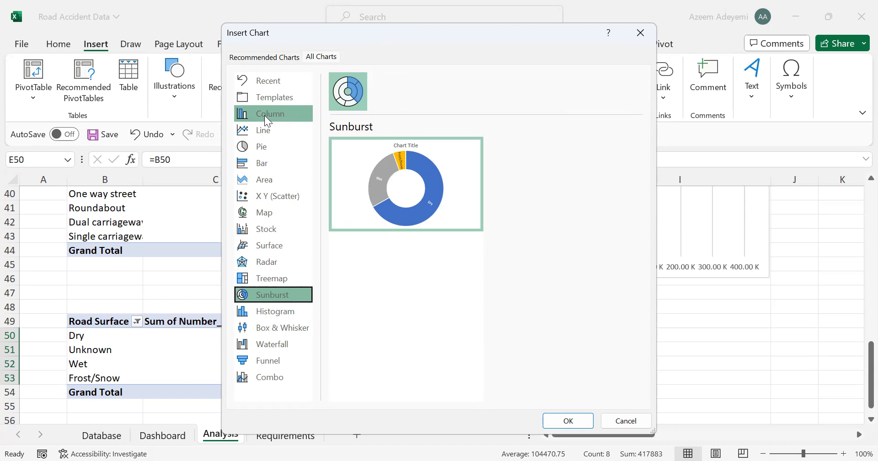
pyautogui.press('Up')
pyautogui.press('Up')
pyautogui.press('Up')
pyautogui.press('Up')
pyautogui.press('Up')
pyautogui.press('Up')
pyautogui.press('Down')
pyautogui.press('Down')
pyautogui.press('Down')
pyautogui.press('Down')
pyautogui.press('Down')
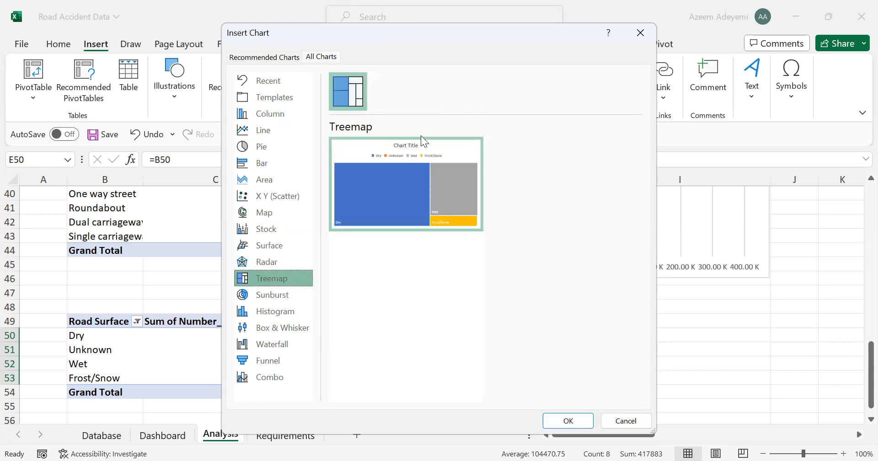
# Insert the treemap of casualties by road surface and delete its chart title
pyautogui.click(567, 418)
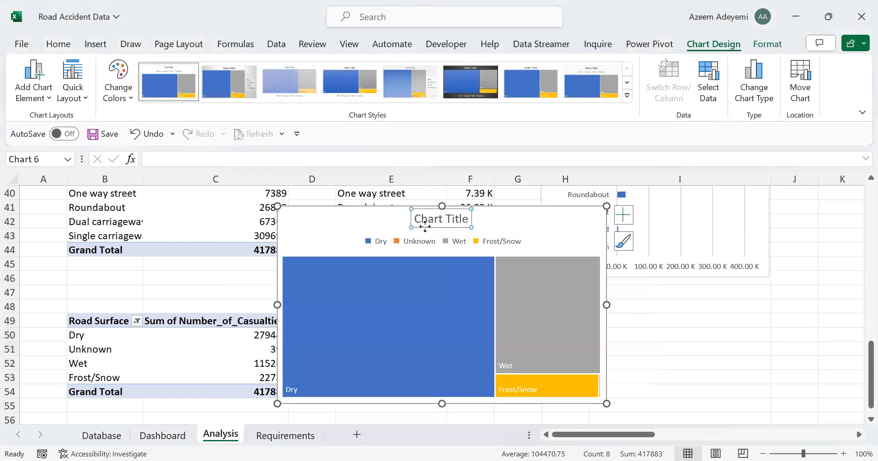
pyautogui.press('Delete')
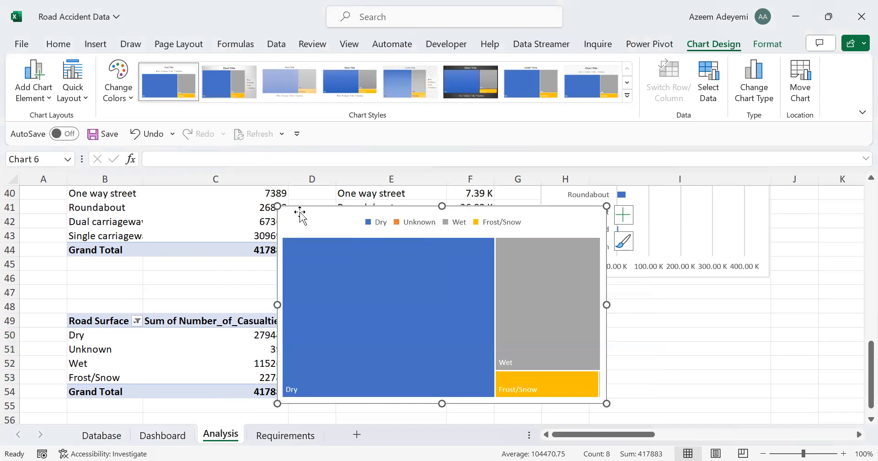
# Place the road surface treemap beside its data on the Analysis sheet and paste a copy onto the Dashboard sheet
pyautogui.moveTo(277, 206); pyautogui.dragTo(567, 297)
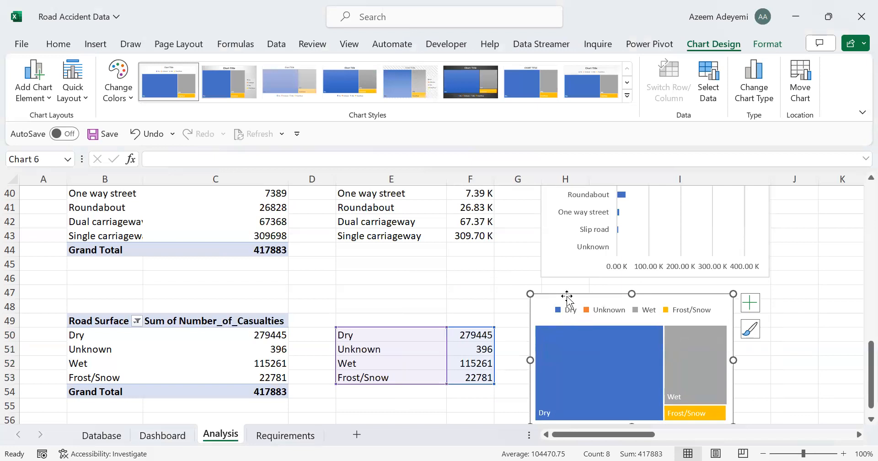
pyautogui.click(174, 435)
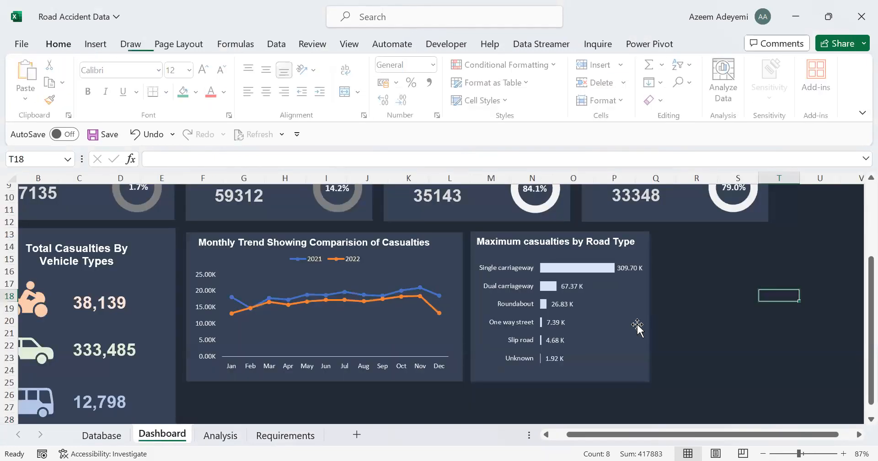
pyautogui.click(732, 342)
pyautogui.hotkey('ctrl', 'v')
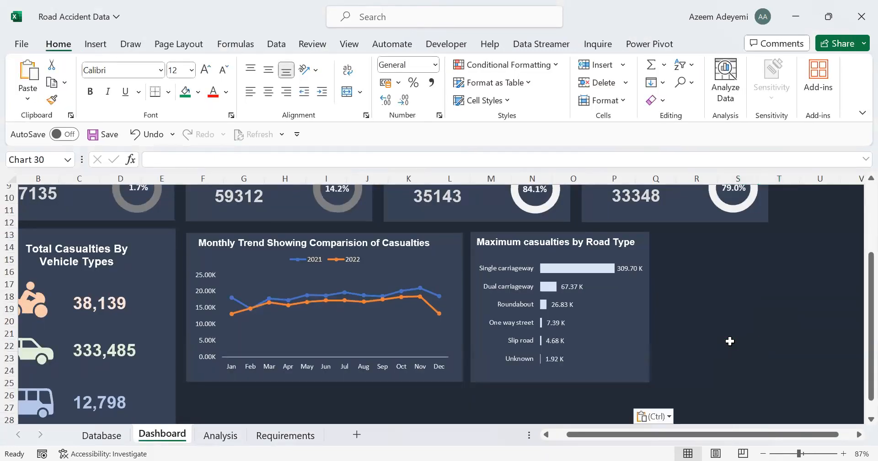
# Duplicate the background rectangle of the road type chart and place the copy directly to its right
pyautogui.click(648, 243)
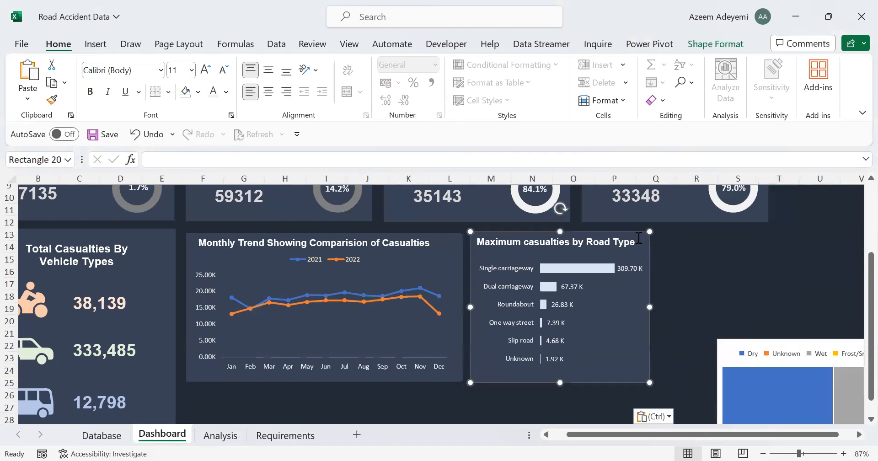
pyautogui.hotkey('ctrl', 'd')
pyautogui.moveTo(620, 298); pyautogui.dragTo(792, 288)
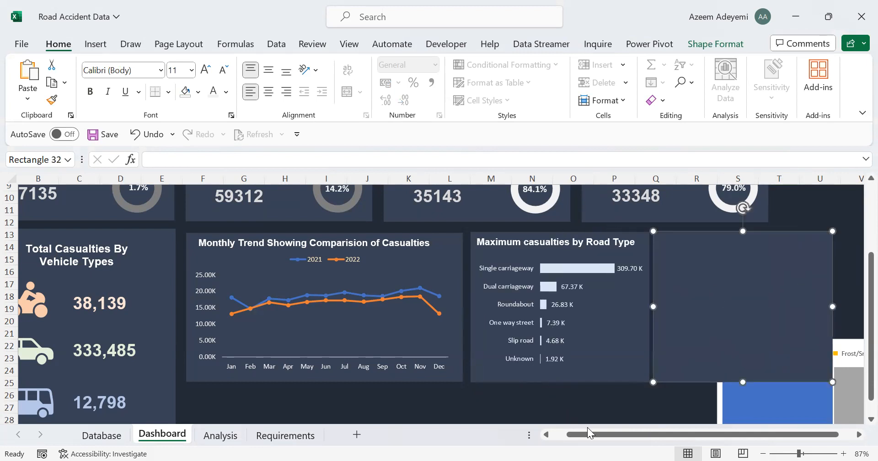
# Narrow the Total Casualties By Vehicle Types panel so its right edge ends just past the casualty figures
pyautogui.hscroll(-1, 566, 442)
pyautogui.click(208, 308)
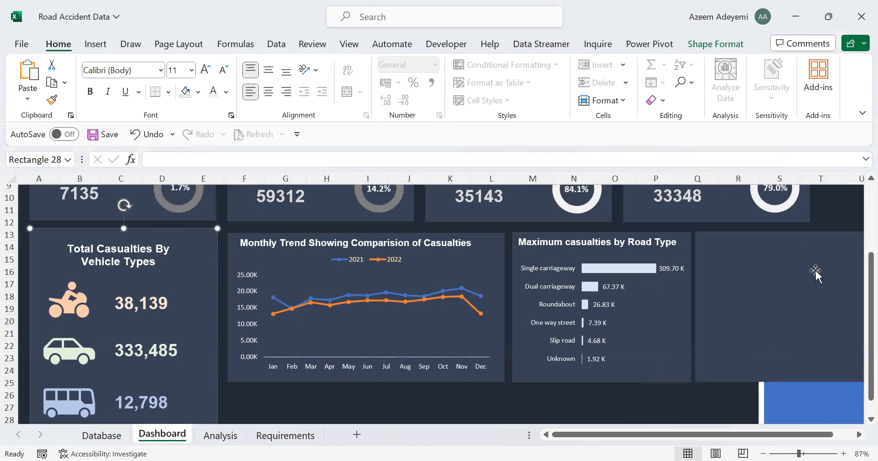
pyautogui.scroll(-1, 859, 322)
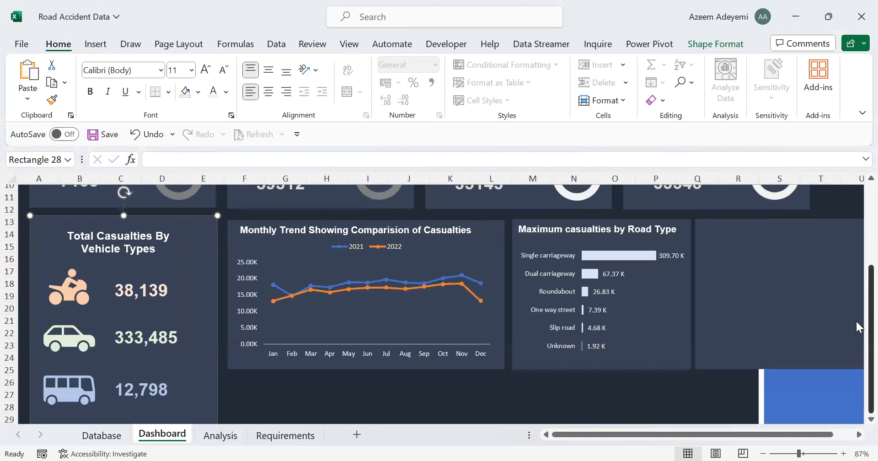
pyautogui.moveTo(197, 218)
pyautogui.mouseDown()
pyautogui.moveTo(193, 242)
pyautogui.moveTo(195, 227)
pyautogui.mouseUp()
pyautogui.hotkey('ctrl', 'z')
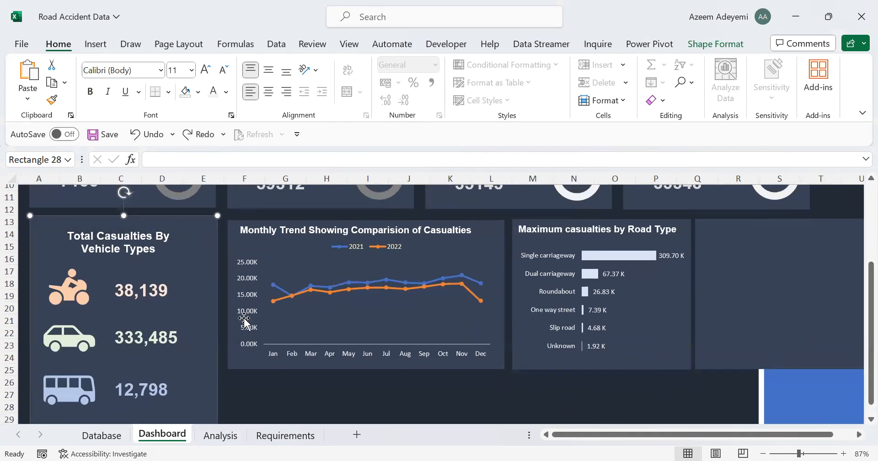
pyautogui.scroll(-2, 859, 421)
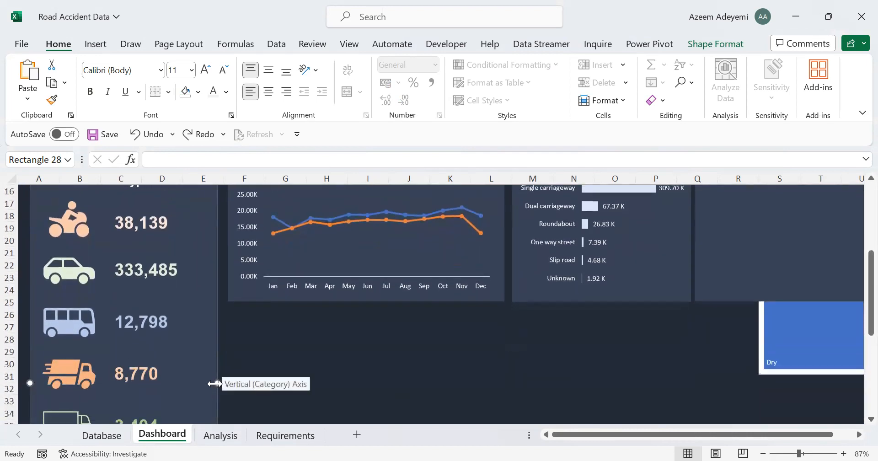
pyautogui.moveTo(217, 383); pyautogui.dragTo(189, 381)
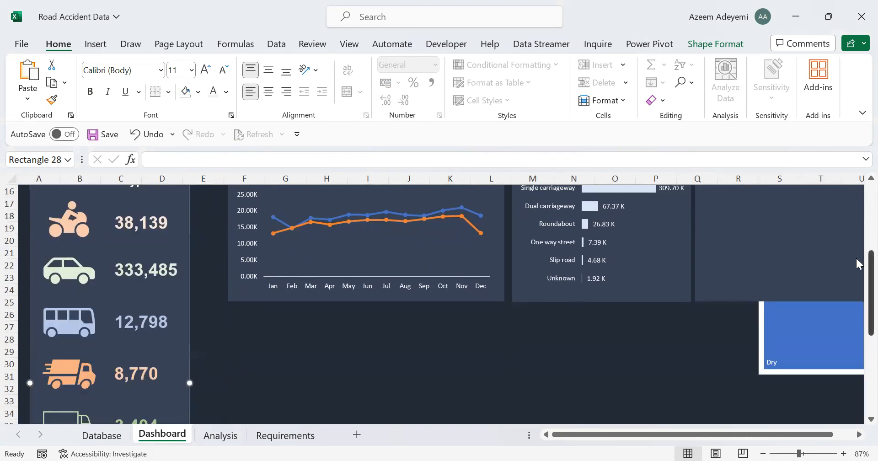
pyautogui.scroll(2, 859, 236)
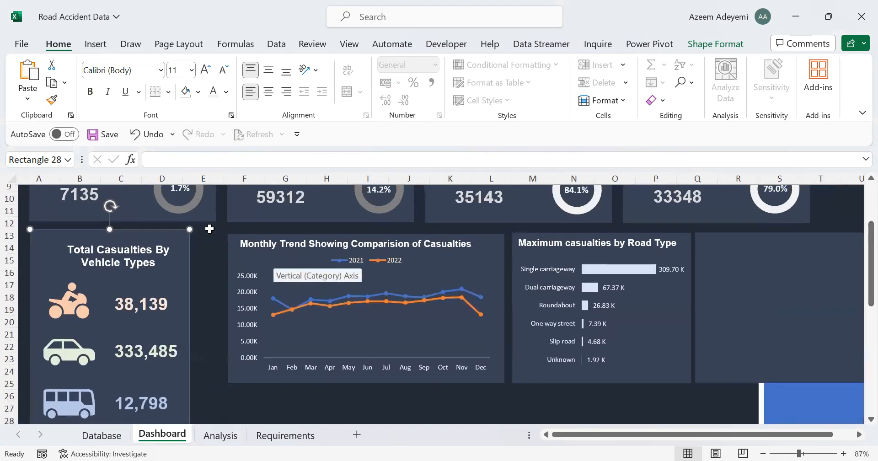
# Move the monthly trend panel, title and chart beside the vehicle types panel, and narrow the chart and panel to the title's width
pyautogui.click(247, 241)
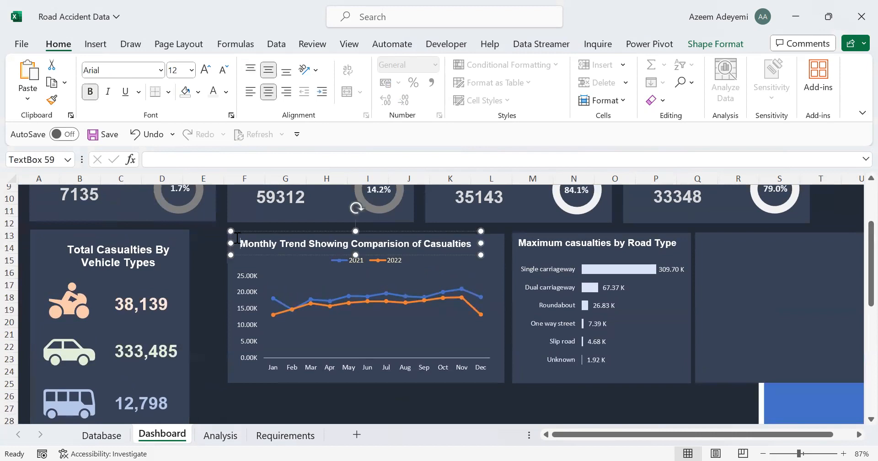
pyautogui.moveTo(229, 284); pyautogui.dragTo(196, 280)
pyautogui.click(249, 250)
pyautogui.moveTo(261, 254); pyautogui.dragTo(224, 249)
pyautogui.click(298, 287)
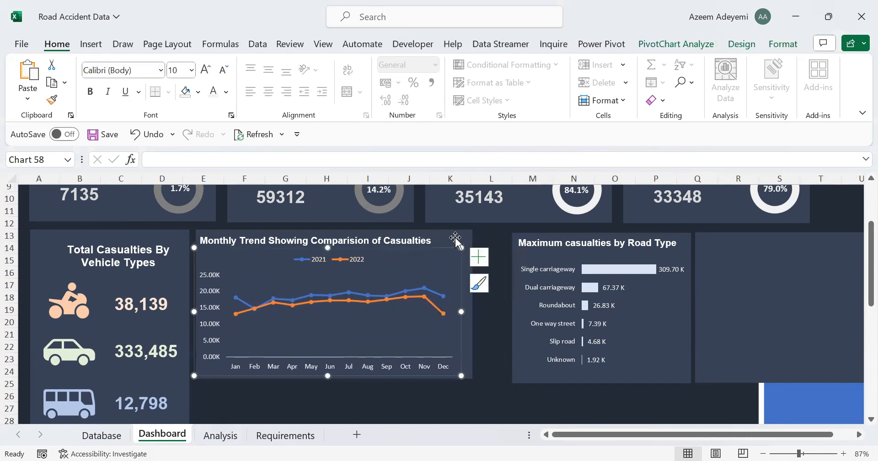
pyautogui.moveTo(462, 248); pyautogui.dragTo(436, 247)
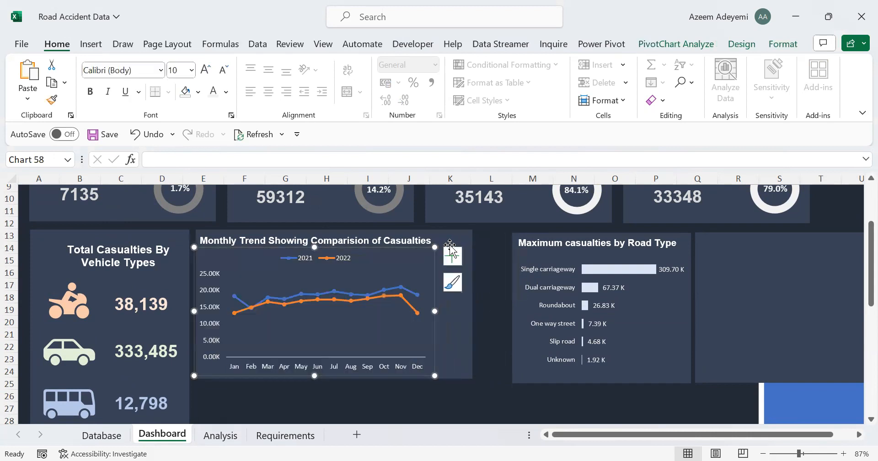
pyautogui.click(468, 242)
pyautogui.moveTo(473, 303); pyautogui.dragTo(434, 302)
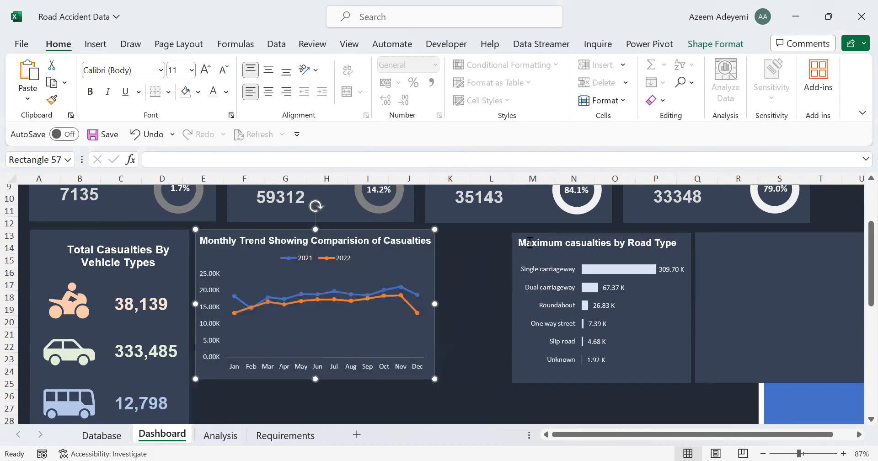
# Move the road type panel, its bar chart and its title left beside the monthly trend panel, keeping them aligned
pyautogui.click(521, 234)
pyautogui.moveTo(516, 287); pyautogui.dragTo(447, 280)
pyautogui.moveTo(561, 382); pyautogui.dragTo(489, 376)
pyautogui.click(574, 248)
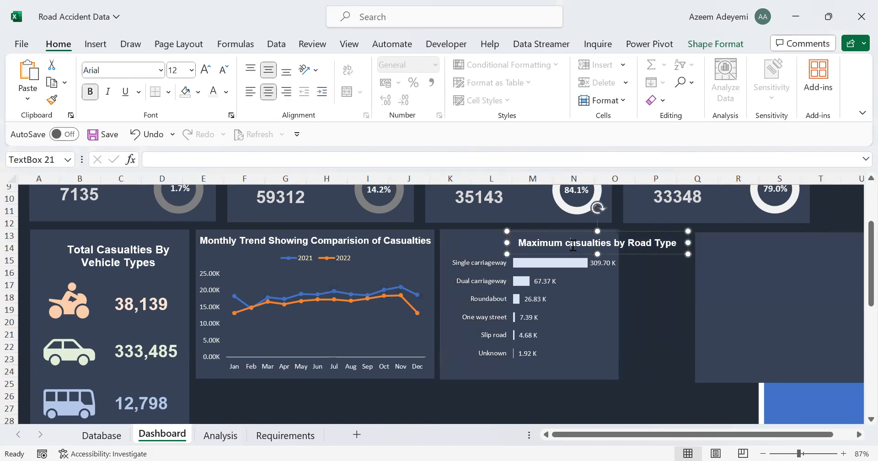
pyautogui.moveTo(556, 253); pyautogui.dragTo(486, 250)
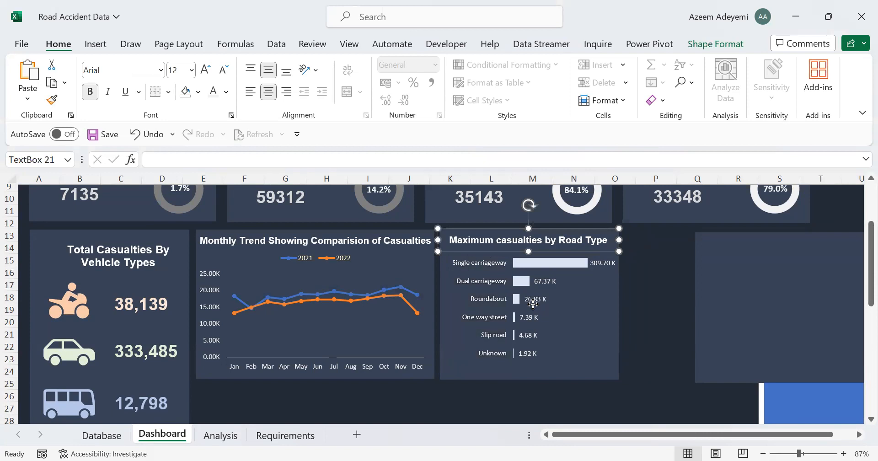
pyautogui.click(514, 250)
pyautogui.moveTo(512, 246); pyautogui.dragTo(507, 248)
# Fit the blank panel beside the road type panel, widened to the edge of the card above, and place the treemap in front of it
pyautogui.moveTo(738, 268); pyautogui.dragTo(710, 266)
pyautogui.moveTo(804, 303); pyautogui.dragTo(812, 300)
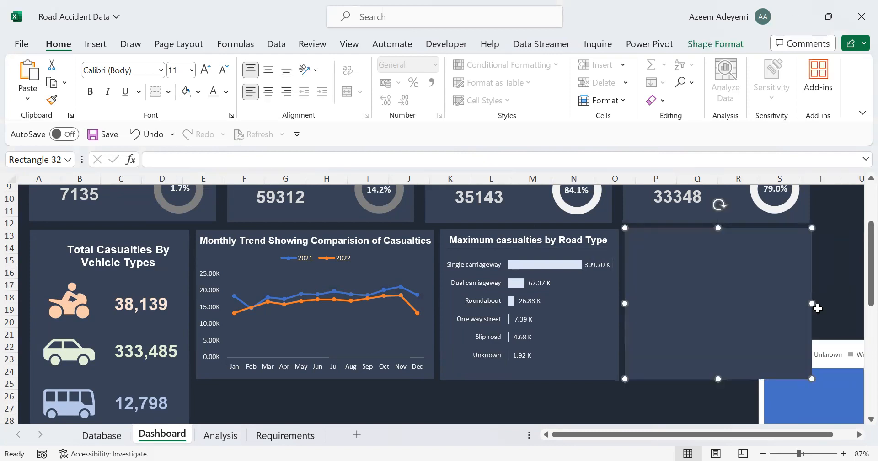
pyautogui.click(829, 341)
pyautogui.moveTo(823, 344); pyautogui.dragTo(699, 259)
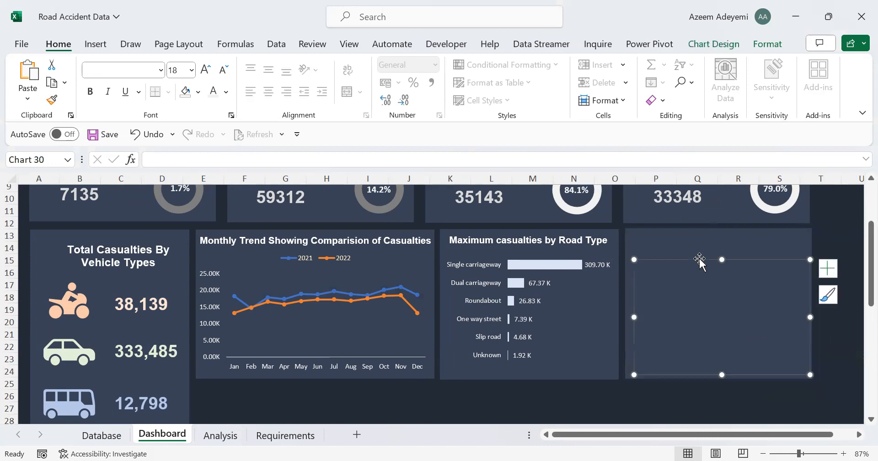
pyautogui.rightClick(722, 270)
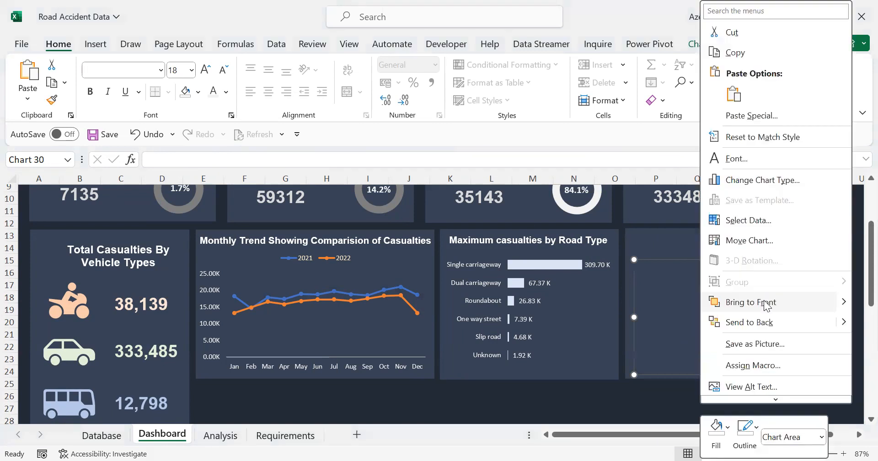
pyautogui.moveTo(686, 256); pyautogui.dragTo(678, 255)
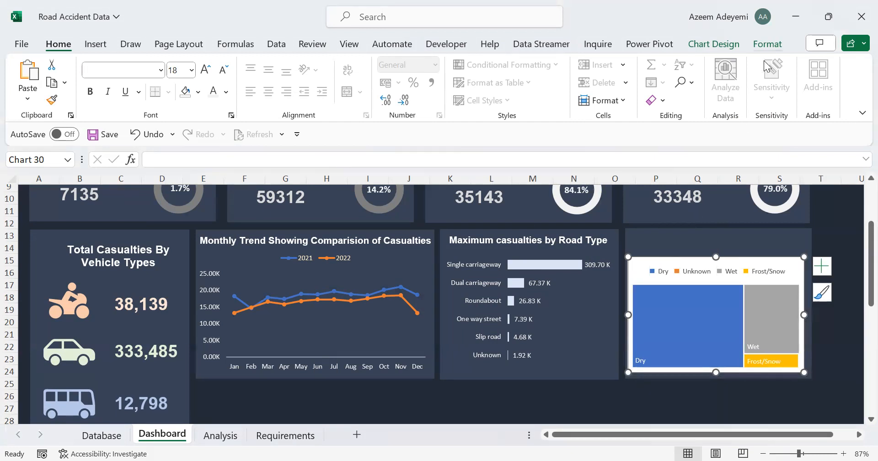
# Remove the treemap chart area's fill and outline so the dark panel shows through
pyautogui.click(768, 43)
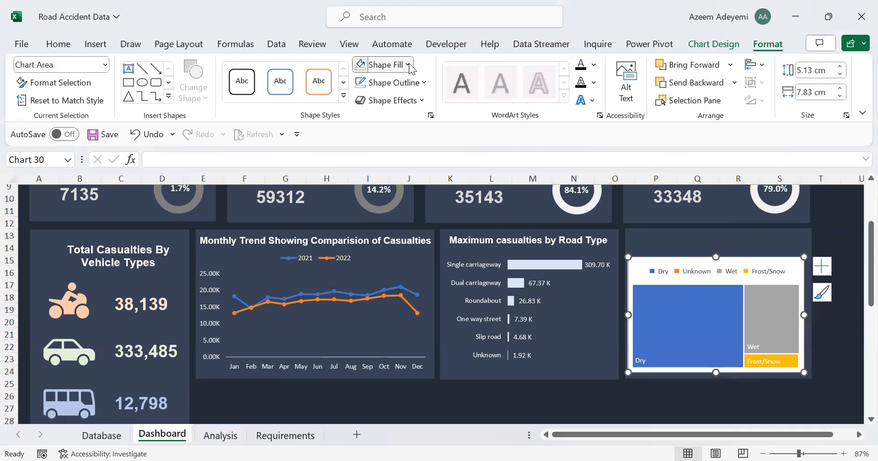
pyautogui.click(406, 65)
pyautogui.click(386, 275)
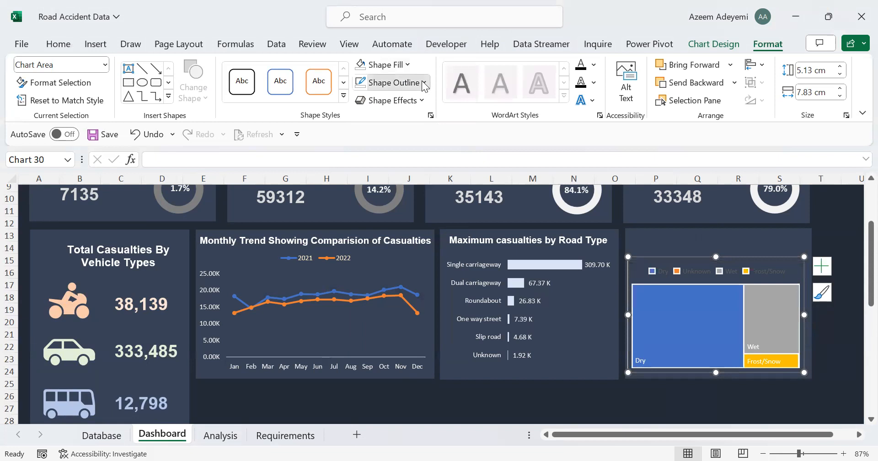
pyautogui.click(424, 83)
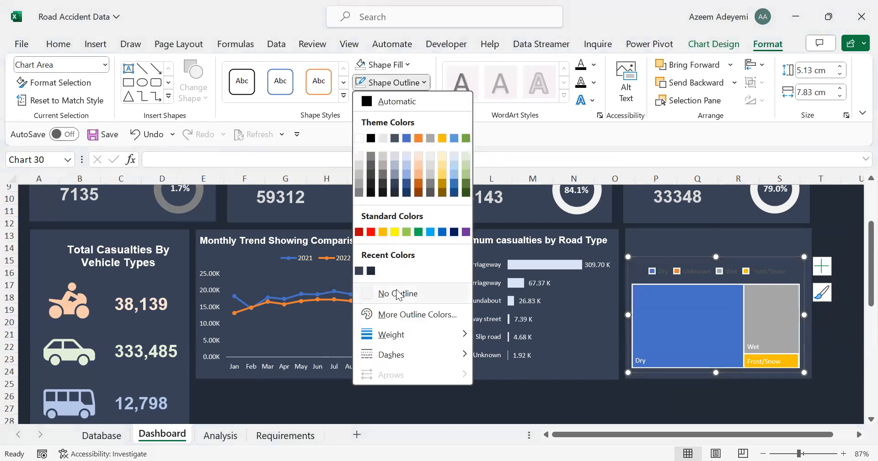
pyautogui.click(398, 293)
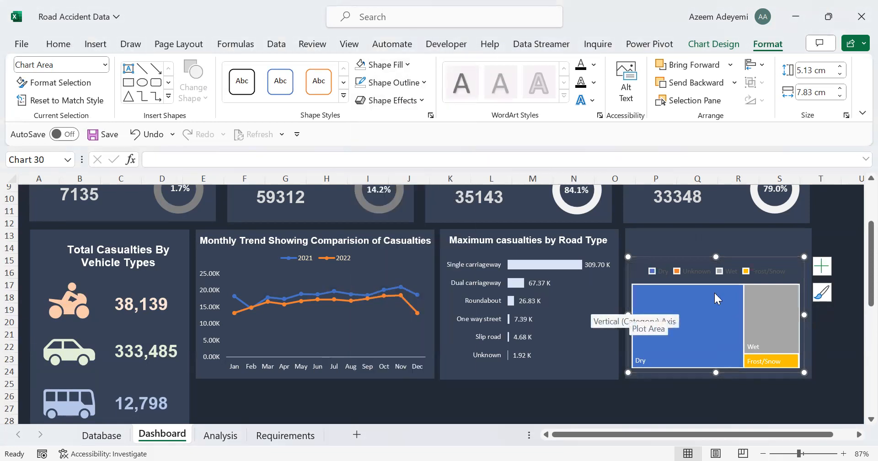
# Change the treemap legend's font color to a near-white theme shade
pyautogui.click(697, 273)
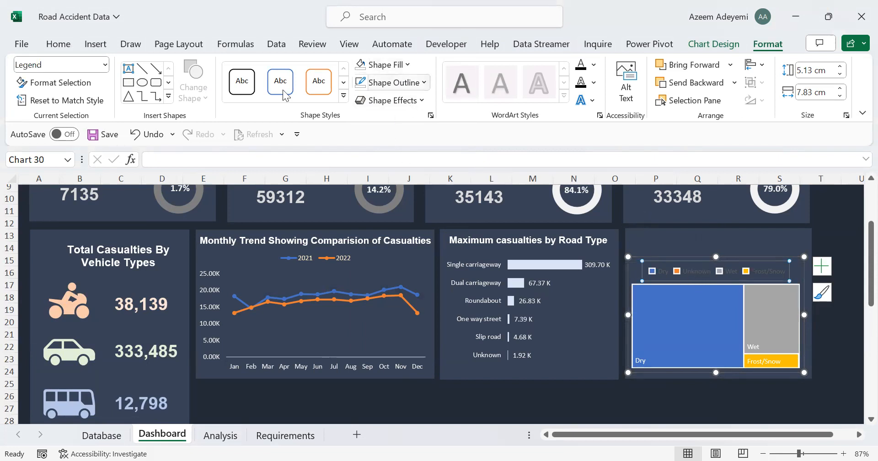
pyautogui.click(59, 44)
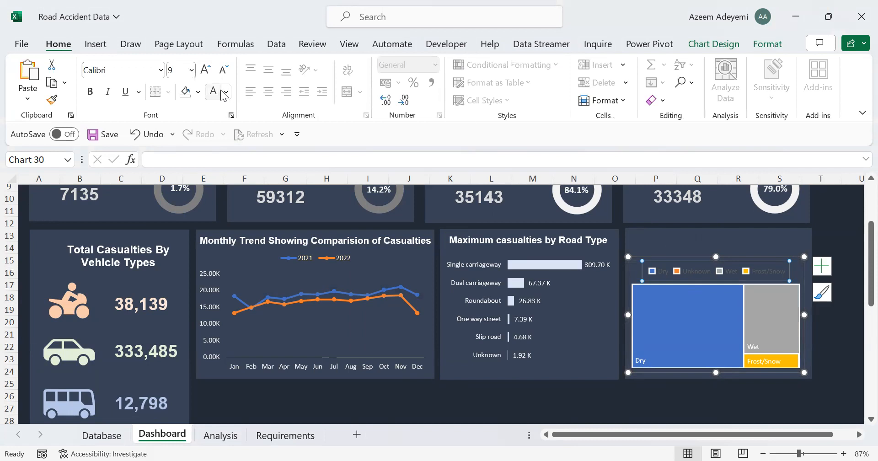
pyautogui.click(225, 92)
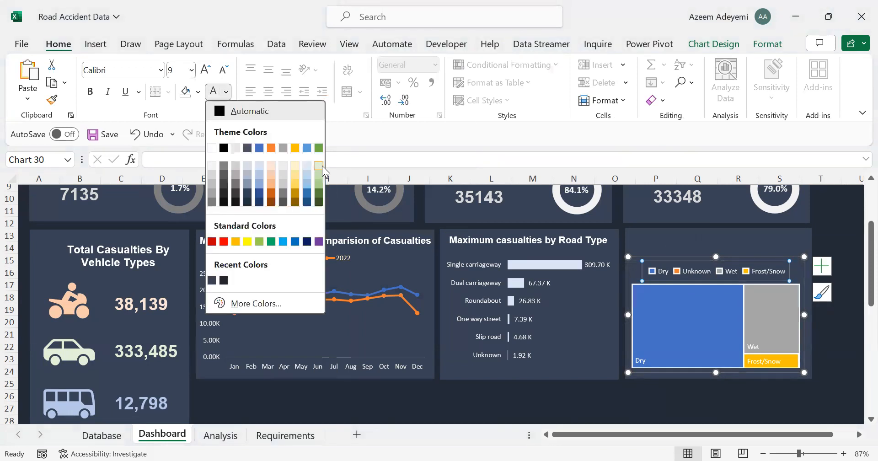
pyautogui.click(213, 164)
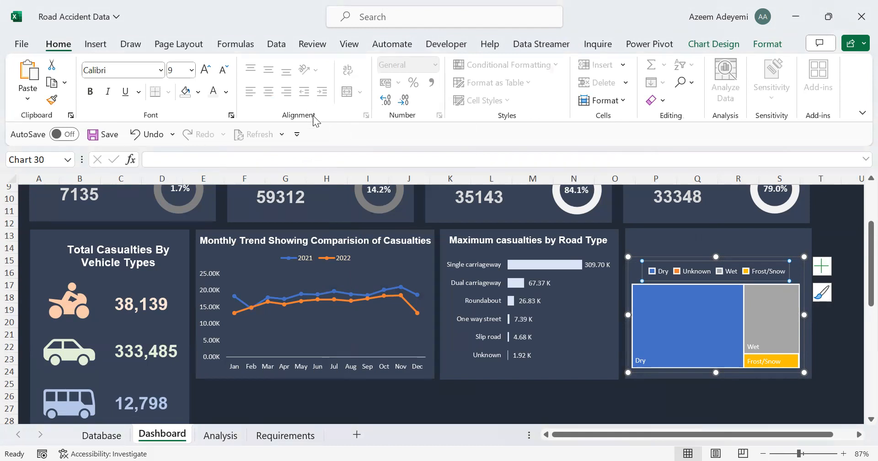
# Delete the treemap's legend and enlarge the chart slightly to fill its panel, leaving room for a title
pyautogui.click(651, 259)
pyautogui.click(665, 267)
pyautogui.press('Delete')
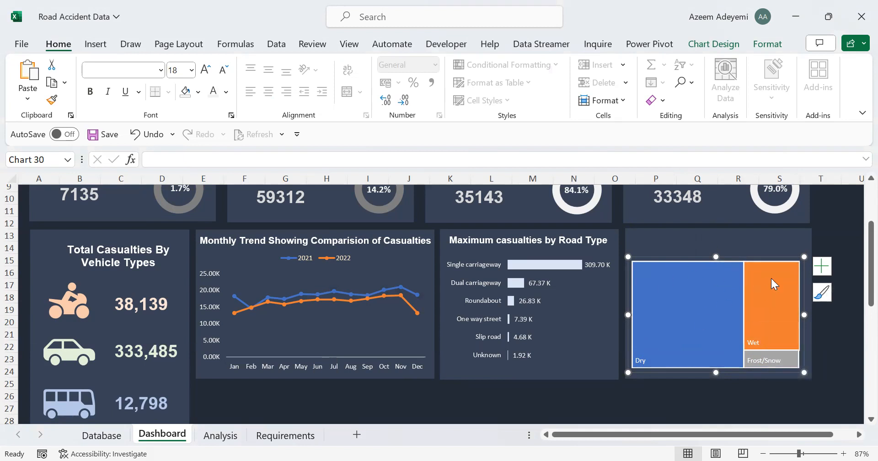
pyautogui.moveTo(804, 371); pyautogui.dragTo(808, 373)
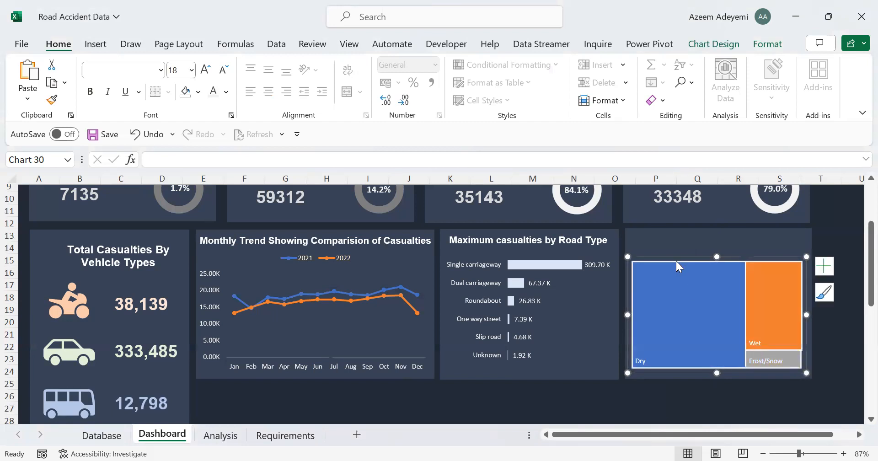
pyautogui.moveTo(628, 256); pyautogui.dragTo(627, 247)
pyautogui.moveTo(658, 270)
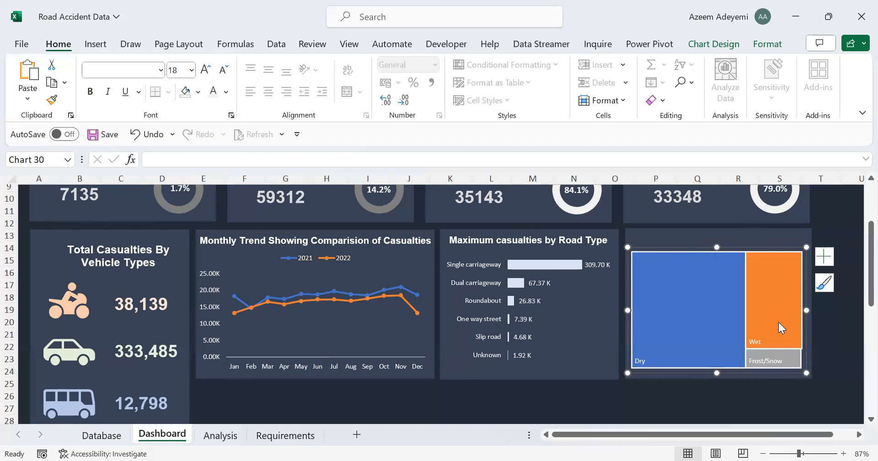
pyautogui.click(690, 305)
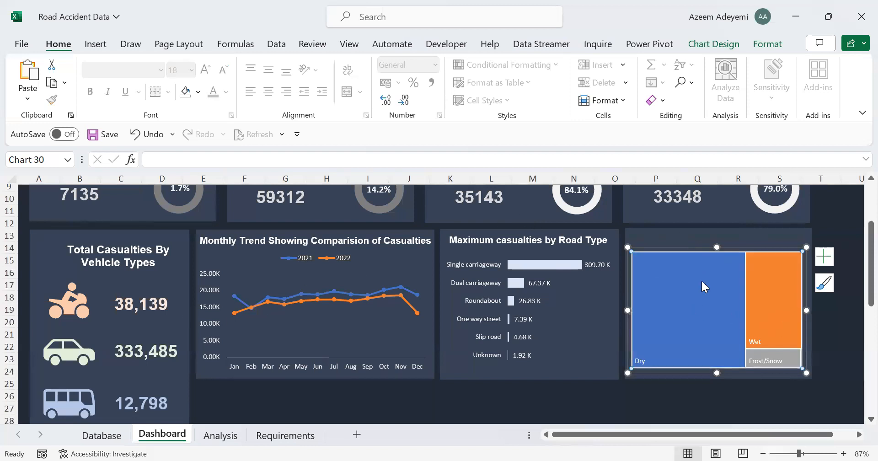
pyautogui.doubleClick(677, 287)
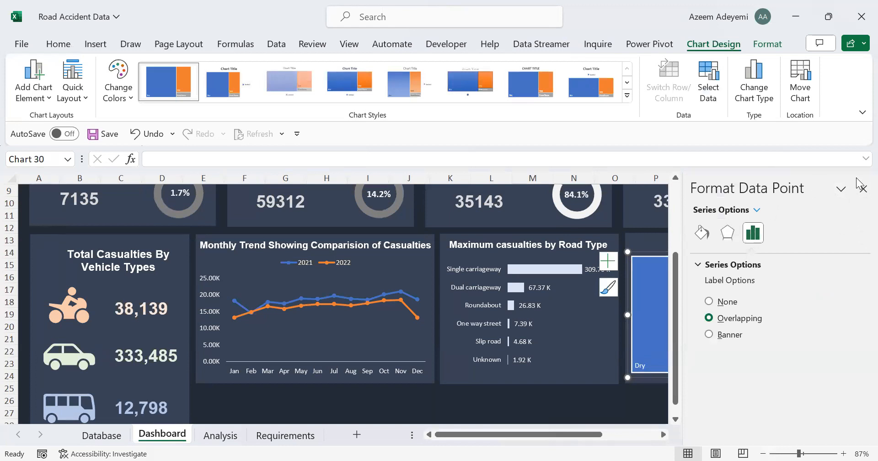
pyautogui.click(863, 188)
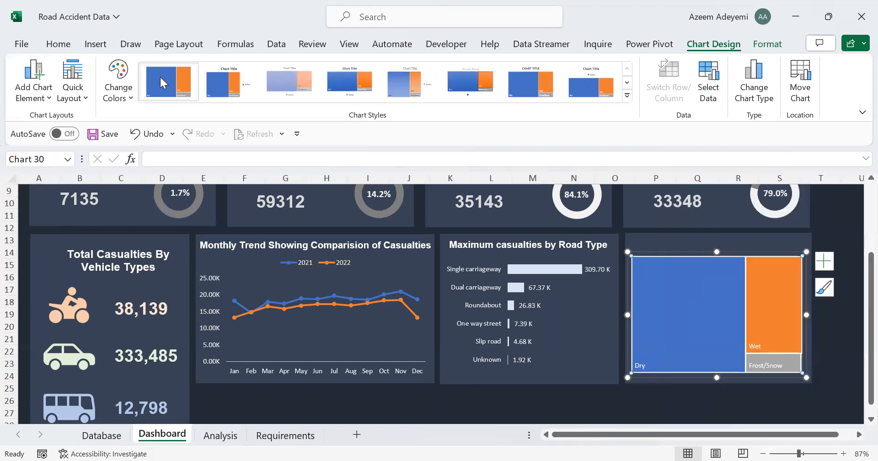
pyautogui.click(59, 44)
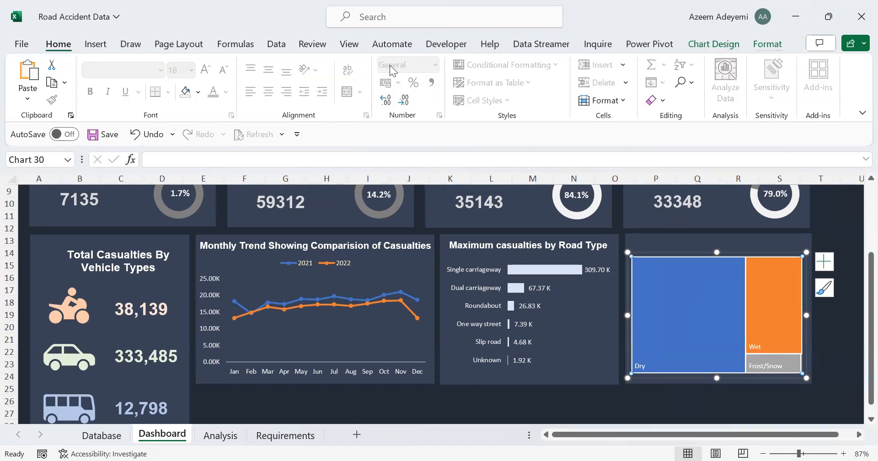
pyautogui.click(767, 45)
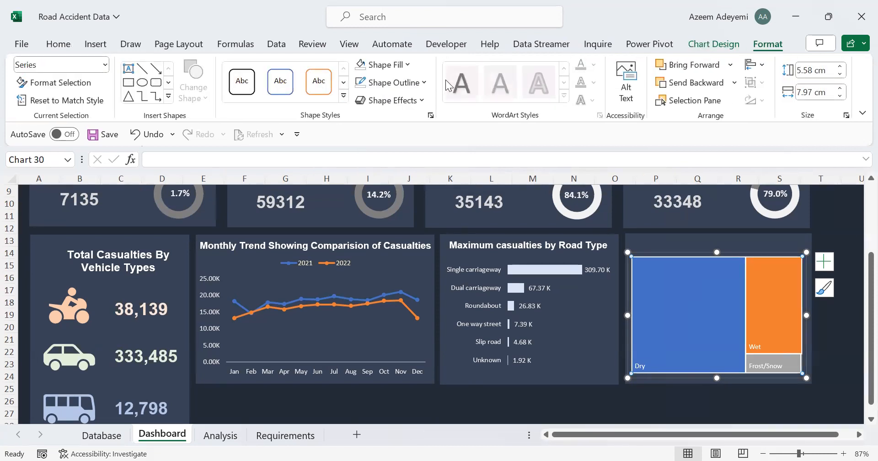
pyautogui.click(407, 64)
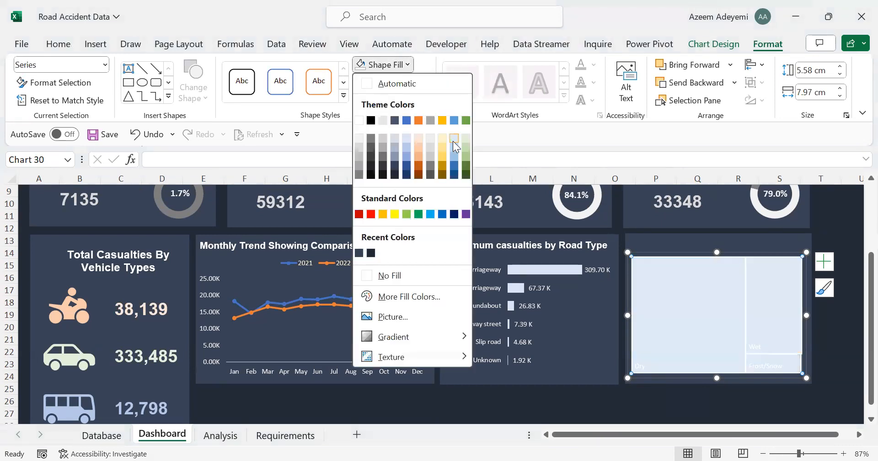
pyautogui.click(686, 300)
# Fill only the treemap's Dry tile with a light blue theme shade
pyautogui.doubleClick(682, 297)
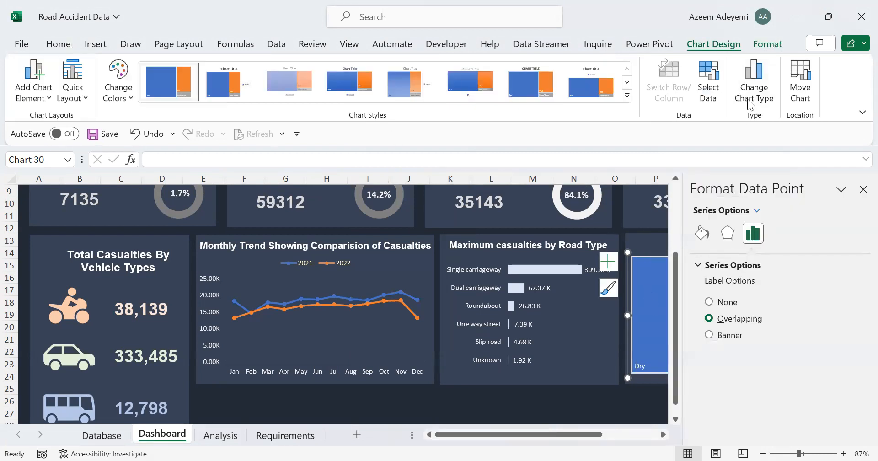
pyautogui.click(768, 44)
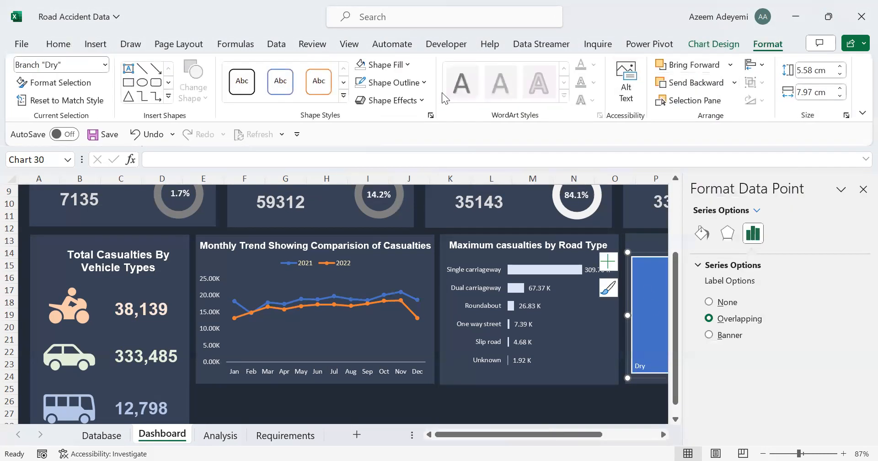
pyautogui.click(408, 66)
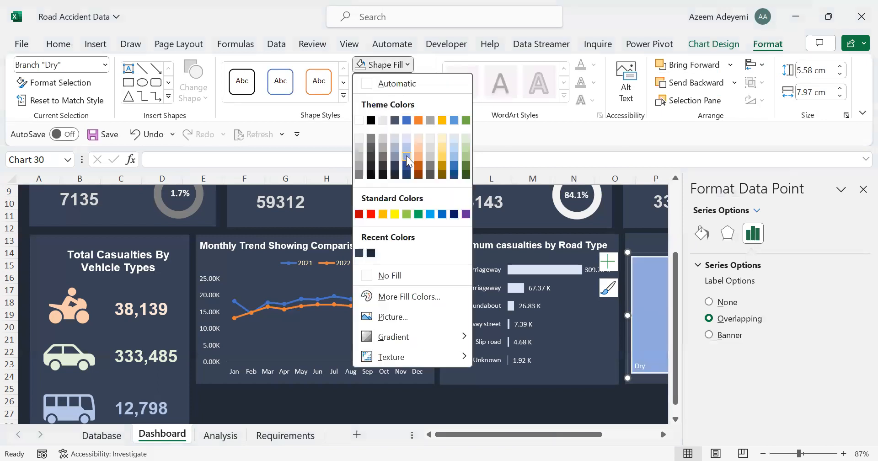
pyautogui.click(455, 157)
pyautogui.click(862, 189)
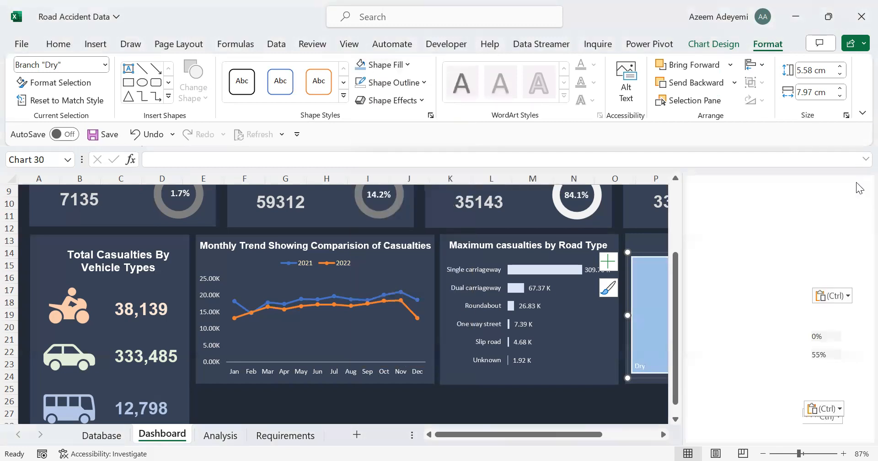
pyautogui.click(697, 412)
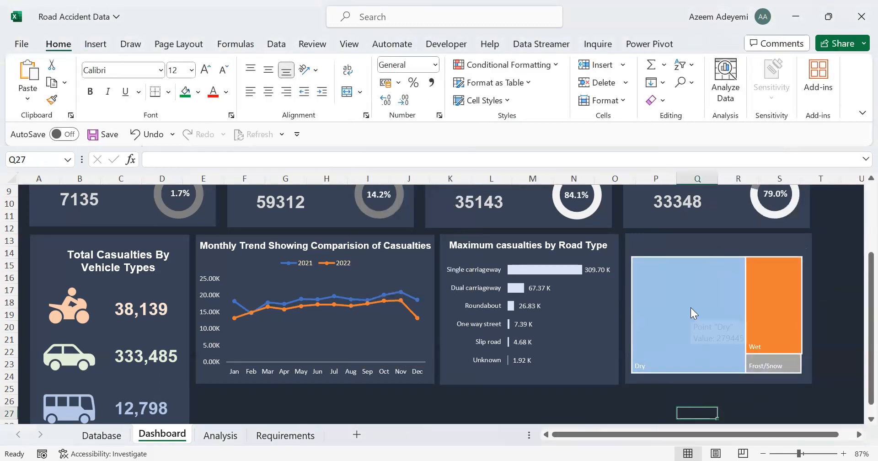
pyautogui.moveTo(691, 309)
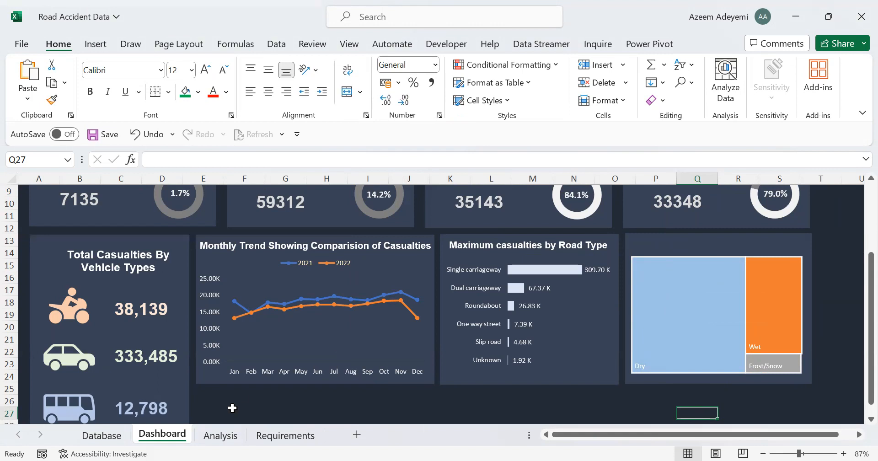
# Copy the text "Distribution of total casualties by road surface" from cell C17 of the Requirements sheet
pyautogui.click(273, 437)
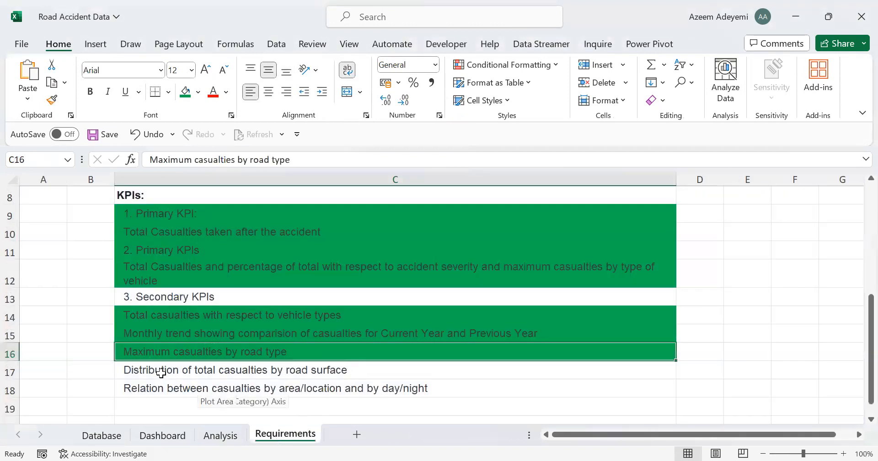
pyautogui.click(159, 372)
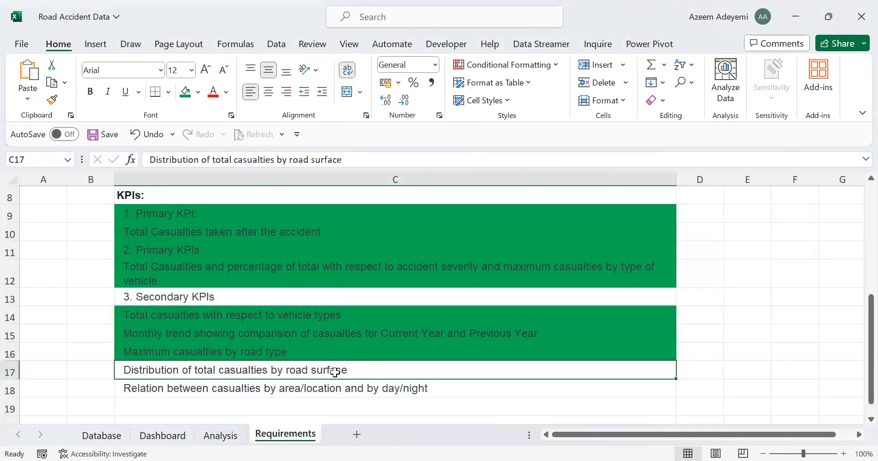
pyautogui.doubleClick(361, 371)
pyautogui.moveTo(361, 370); pyautogui.dragTo(118, 387)
pyautogui.hotkey('ctrl', 'c')
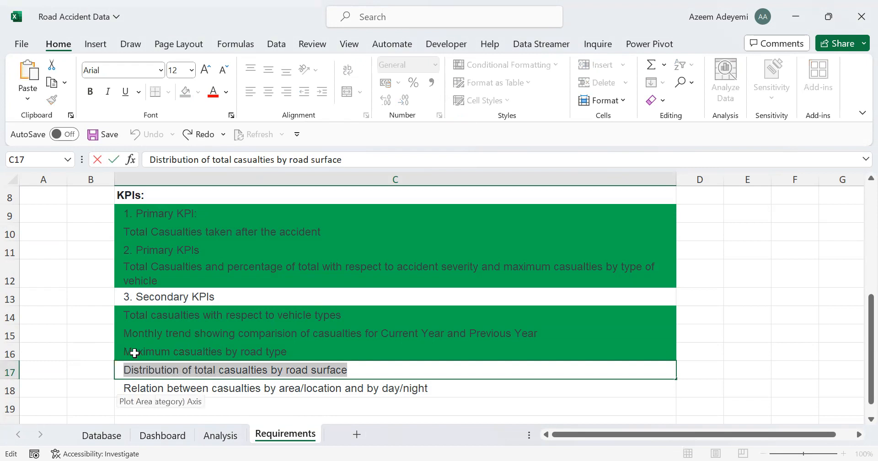
# Mark the road surface requirement in C17 as done with the green fill
pyautogui.click(77, 383)
pyautogui.click(153, 369)
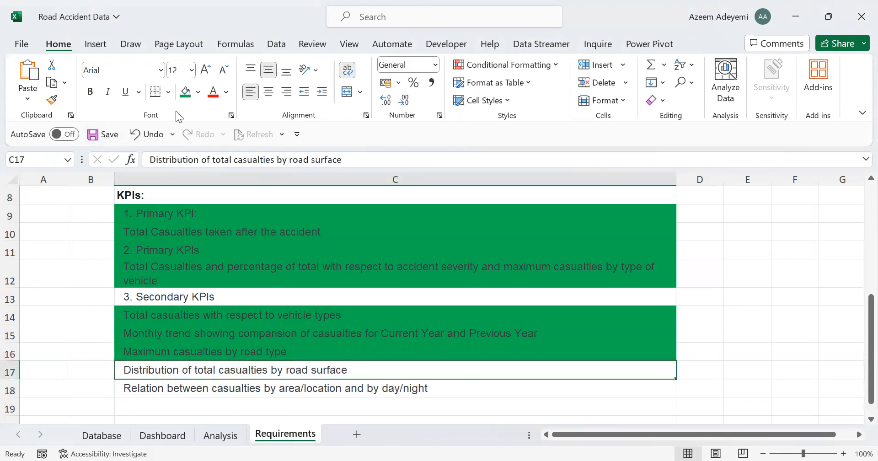
pyautogui.click(186, 93)
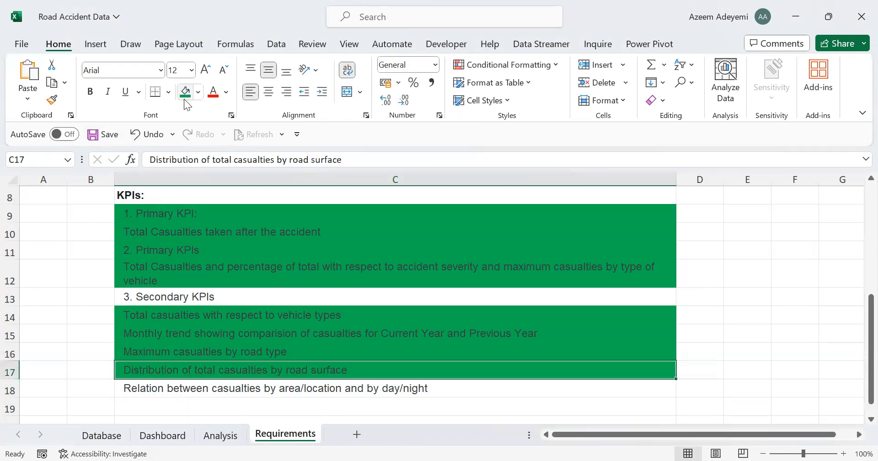
# Duplicate the road type title on the Dashboard, fit it above the treemap, and replace its text with the copied road surface requirement
pyautogui.click(164, 437)
pyautogui.click(497, 246)
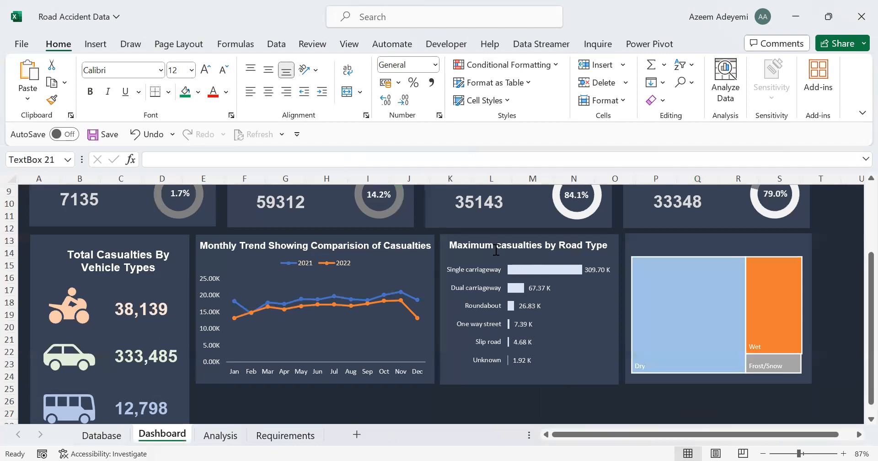
pyautogui.hotkey('ctrl', 'd')
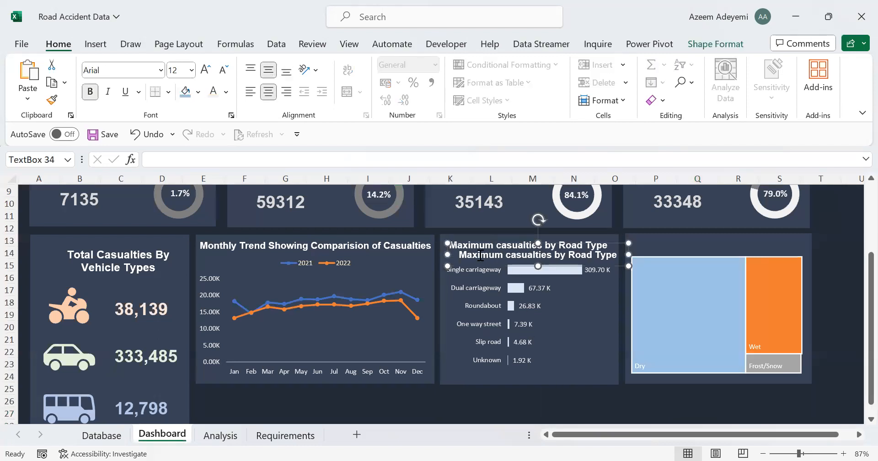
pyautogui.moveTo(462, 265); pyautogui.dragTo(649, 252)
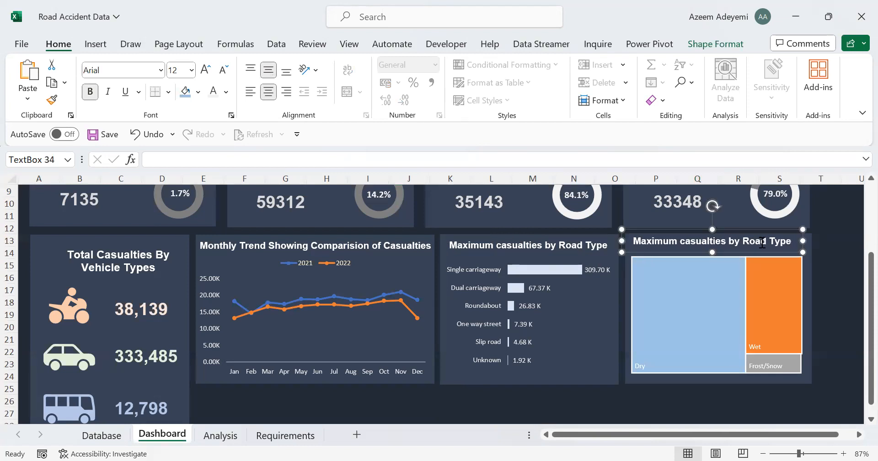
pyautogui.moveTo(773, 242); pyautogui.dragTo(638, 245)
pyautogui.hotkey('ctrl', 'v')
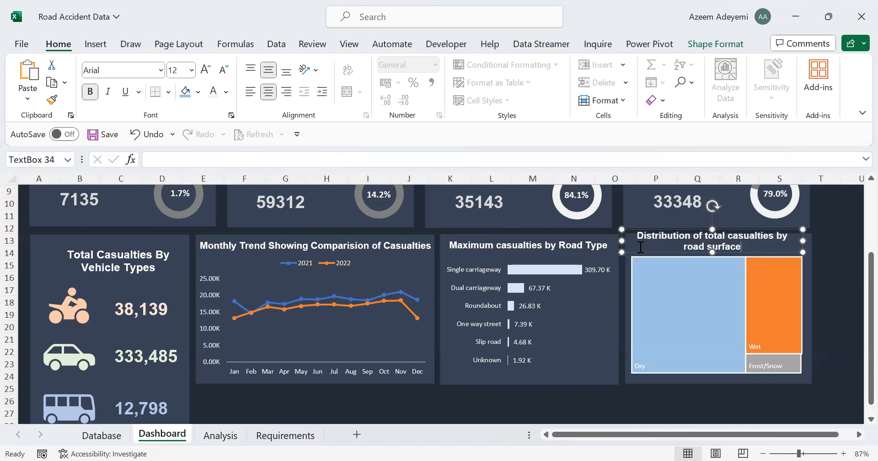
pyautogui.moveTo(805, 230); pyautogui.dragTo(805, 238)
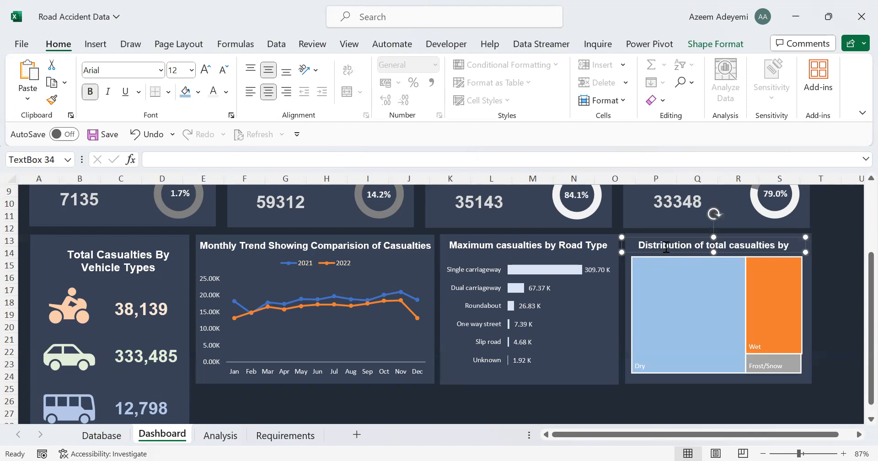
# Shorten the treemap title to "Total casualties by road surface"
pyautogui.moveTo(710, 245); pyautogui.dragTo(641, 244)
pyautogui.click(710, 240)
pyautogui.press('BackSpace')
pyautogui.press('BackSpace')
pyautogui.press('BackSpace')
pyautogui.press('BackSpace')
pyautogui.press('BackSpace')
pyautogui.press('BackSpace')
pyautogui.press('BackSpace')
pyautogui.press('BackSpace')
pyautogui.press('BackSpace')
pyautogui.press('BackSpace')
pyautogui.press('BackSpace')
pyautogui.press('BackSpace')
pyautogui.press('BackSpace')
pyautogui.press('BackSpace')
pyautogui.press('BackSpace')
pyautogui.press('BackSpace')
pyautogui.press('BackSpace')
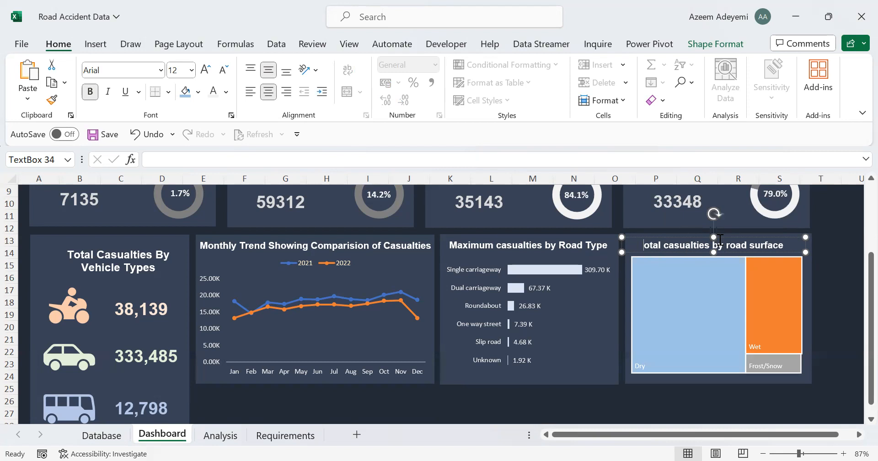
pyautogui.write('T')
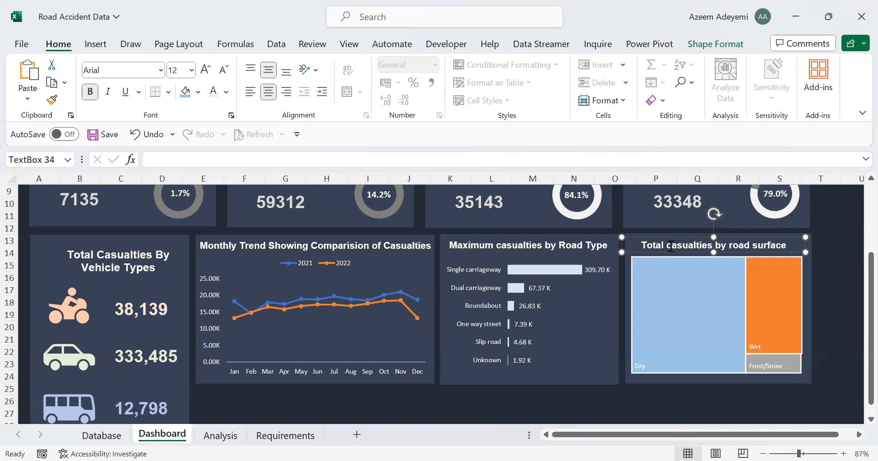
# Capitalize the treemap title as "Total Casualties by Road Surface" and fit its text box within the panel
pyautogui.click(672, 247)
pyautogui.press('BackSpace')
pyautogui.write('C')
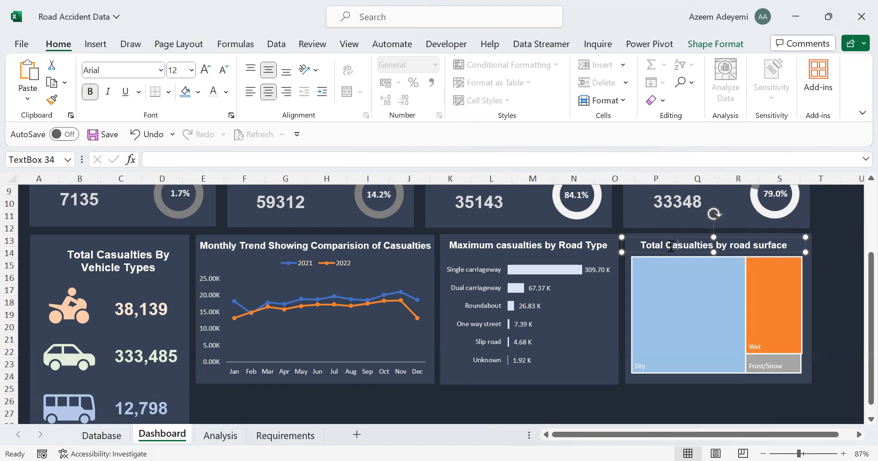
pyautogui.press('BackSpace')
pyautogui.write('R')
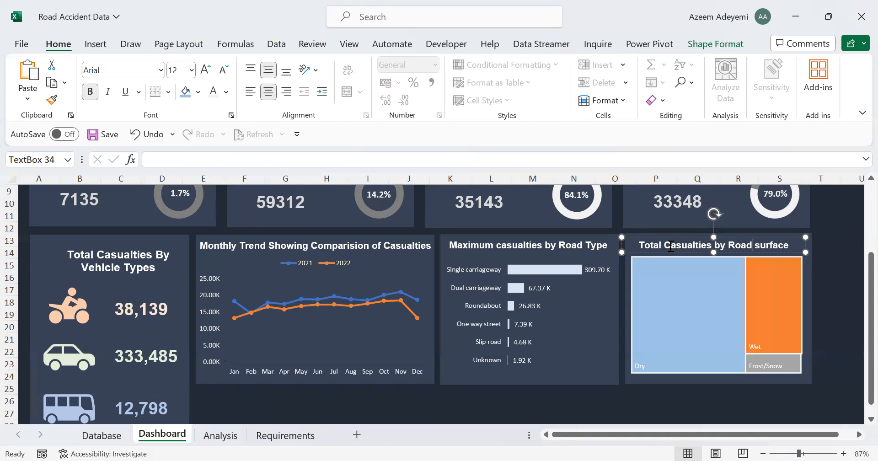
pyautogui.press('BackSpace')
pyautogui.write('S')
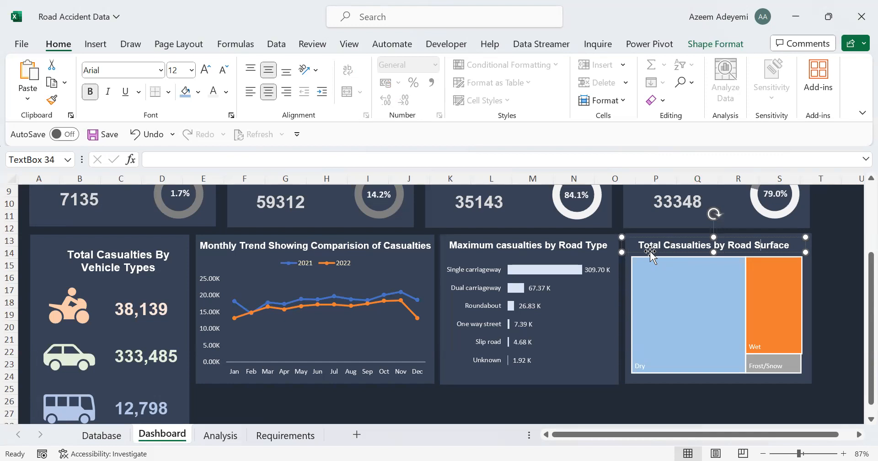
pyautogui.moveTo(623, 238); pyautogui.dragTo(628, 236)
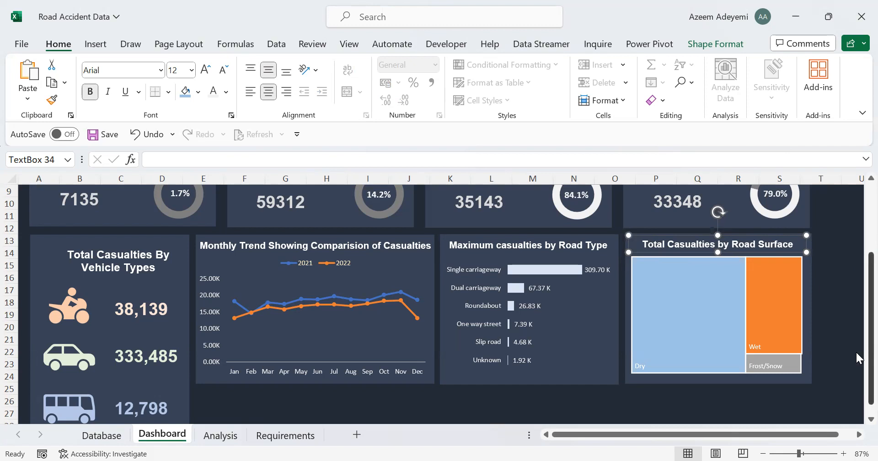
# Check the outstanding KPI in the Requirements sheet and examine the columns from Speed_limit to Vehicle_Type near the top of the Database sheet
pyautogui.scroll(-1, 858, 358)
pyautogui.click(291, 439)
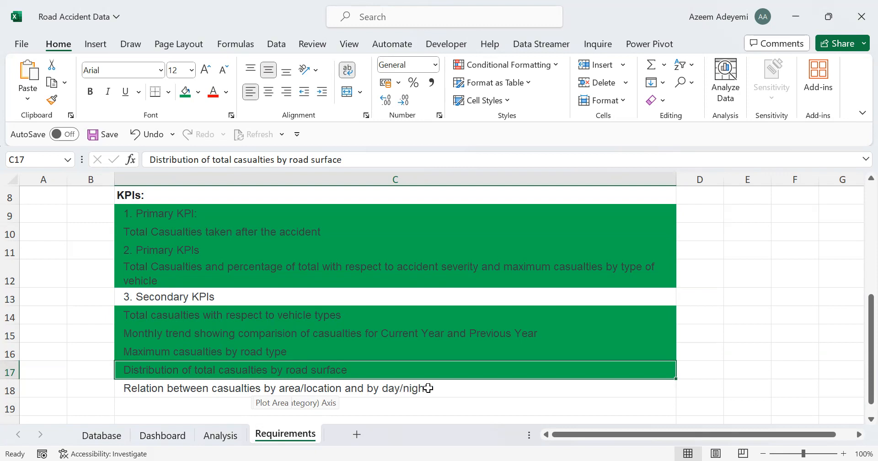
pyautogui.click(169, 435)
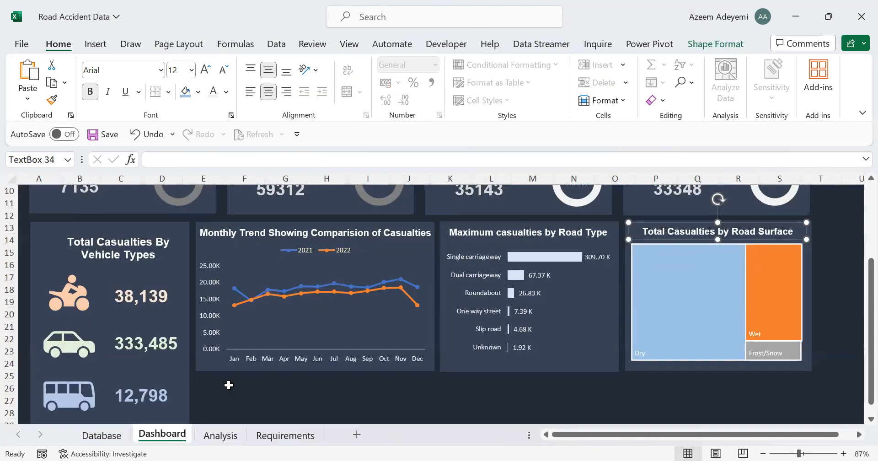
pyautogui.click(102, 435)
pyautogui.click(158, 252)
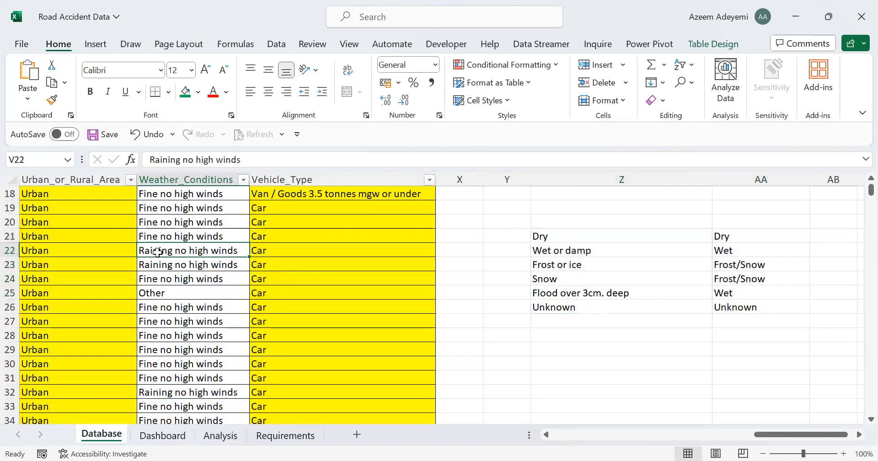
pyautogui.press('Left')
pyautogui.press('Left')
pyautogui.press('Left')
pyautogui.press('Up')
pyautogui.press('Up')
pyautogui.press('Up')
pyautogui.press('Up')
pyautogui.press('Up')
pyautogui.press('Up')
pyautogui.press('Up')
pyautogui.press('Up')
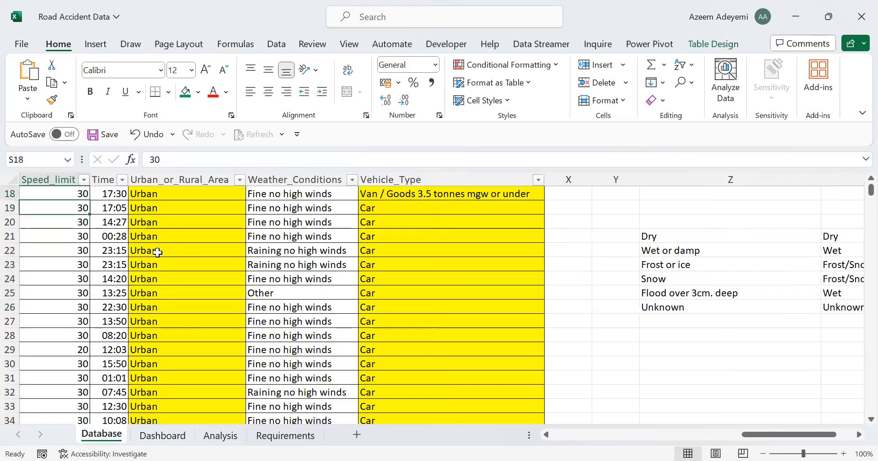
pyautogui.press('Up')
pyautogui.press('Up')
pyautogui.press('Up')
pyautogui.press('Up')
pyautogui.press('Up')
pyautogui.press('Up')
pyautogui.press('Up')
pyautogui.press('Up')
pyautogui.press('Up')
pyautogui.press('Up')
pyautogui.press('Up')
pyautogui.press('Up')
pyautogui.press('Up')
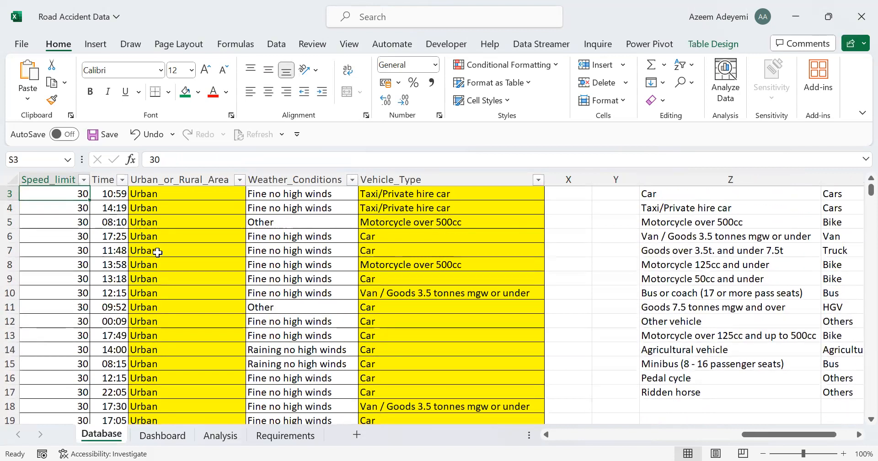
# Review the Database sheet's columns from the speed limit back to the latitude, including casualties, road surface and light conditions
pyautogui.click(169, 232)
pyautogui.press('Left')
pyautogui.press('Left')
pyautogui.press('Left')
pyautogui.press('Left')
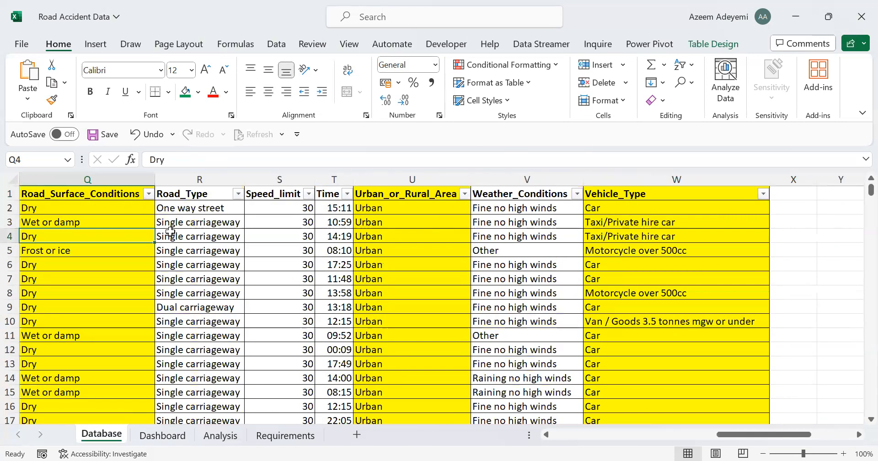
pyautogui.press('Left')
pyautogui.press('Left')
pyautogui.press('Left')
pyautogui.press('Left')
pyautogui.press('Left')
pyautogui.press('Left')
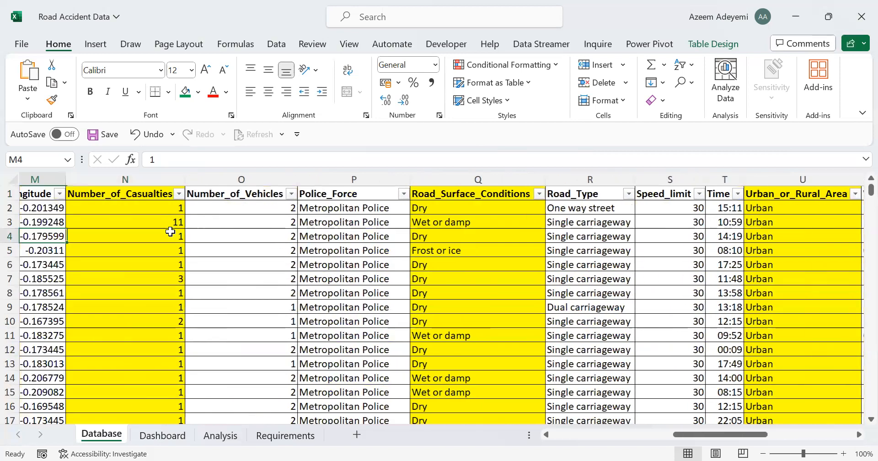
pyautogui.press('Left')
pyautogui.press('Left')
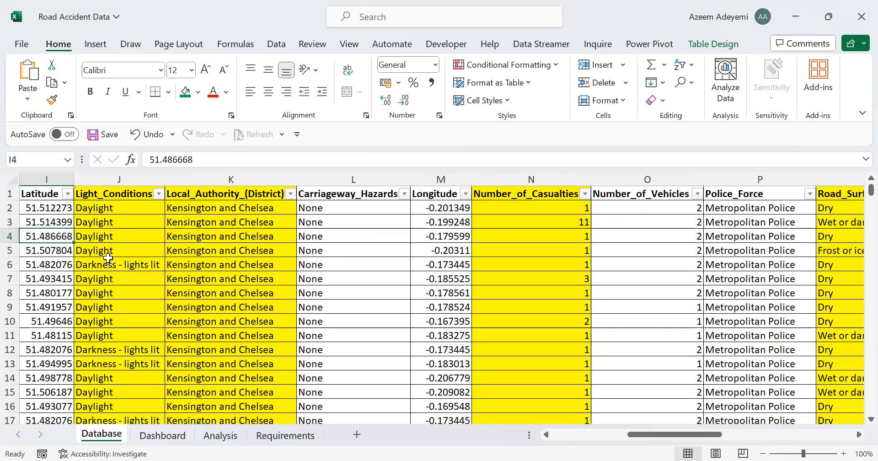
# Check the casualties by area/location and day/night requirement against the filter values of the Database sheet's Urban_or_Rural_Area column
pyautogui.click(279, 436)
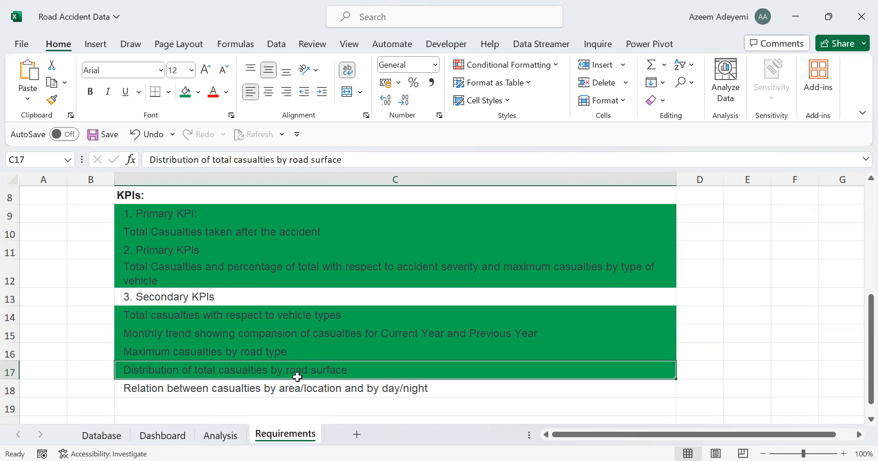
pyautogui.click(338, 403)
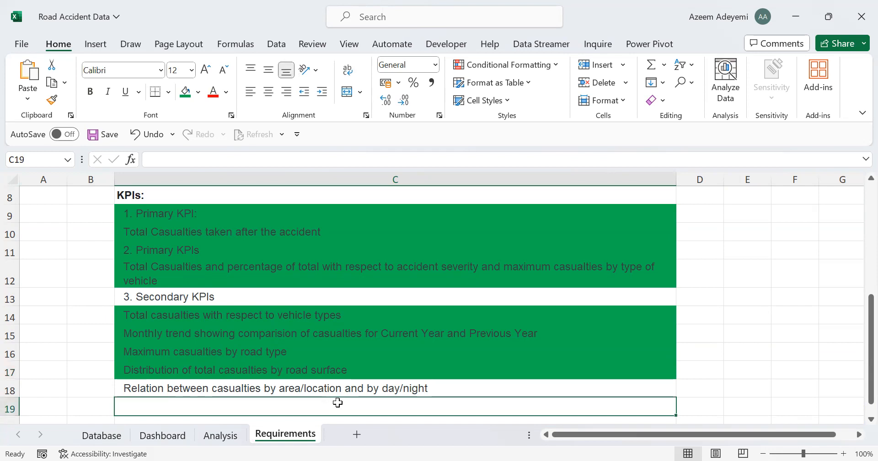
pyautogui.click(101, 435)
pyautogui.click(104, 236)
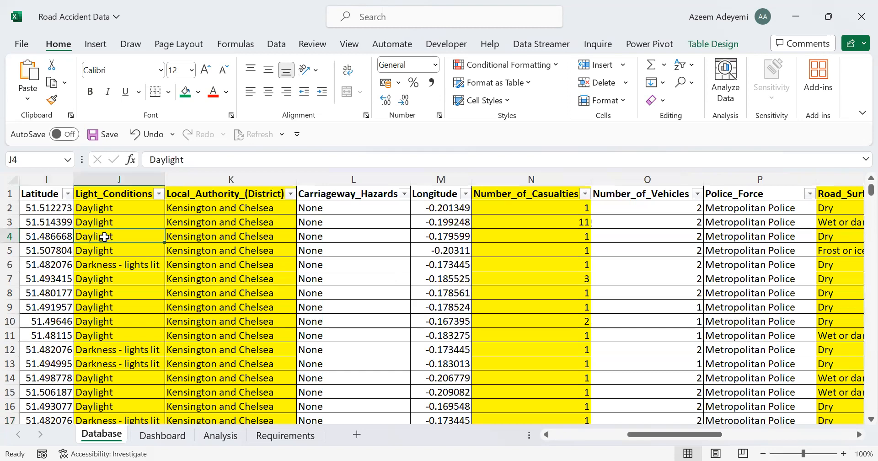
pyautogui.press('Right')
pyautogui.press('Right')
pyautogui.press('Right')
pyautogui.press('Right')
pyautogui.press('Right')
pyautogui.press('Right')
pyautogui.press('Right')
pyautogui.press('Right')
pyautogui.press('Right')
pyautogui.press('Right')
pyautogui.press('Right')
pyautogui.press('Right')
pyautogui.press('Right')
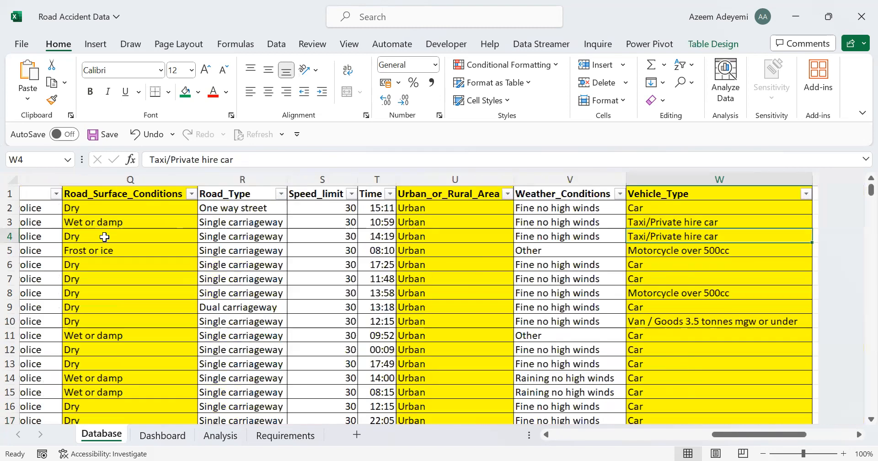
pyautogui.press('Right')
pyautogui.press('Right')
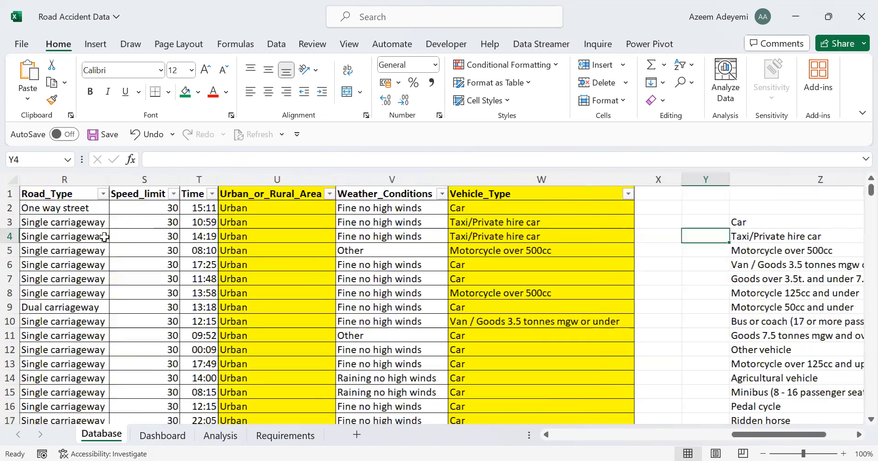
pyautogui.click(329, 194)
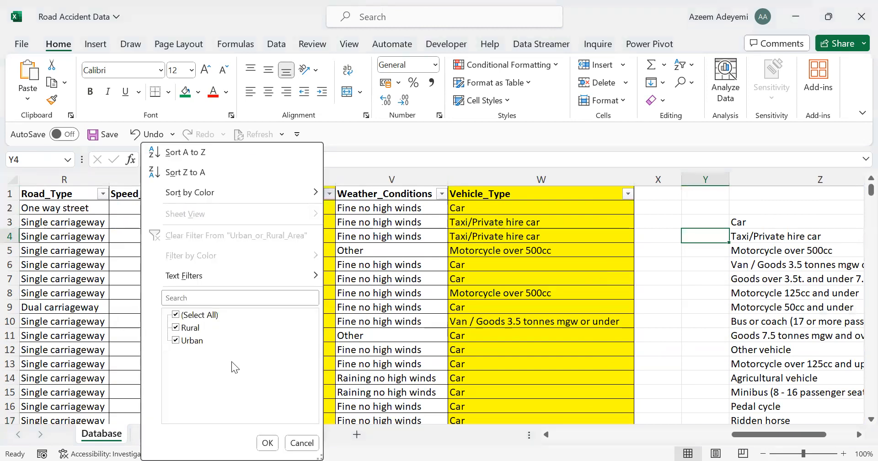
pyautogui.press('Escape')
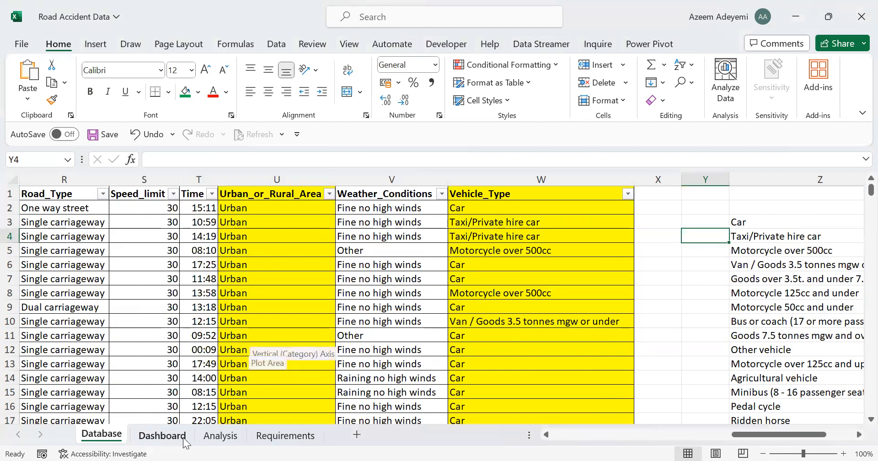
# Copy the road surface pivot table on the Analysis sheet and paste the copy at cell B59
pyautogui.click(220, 436)
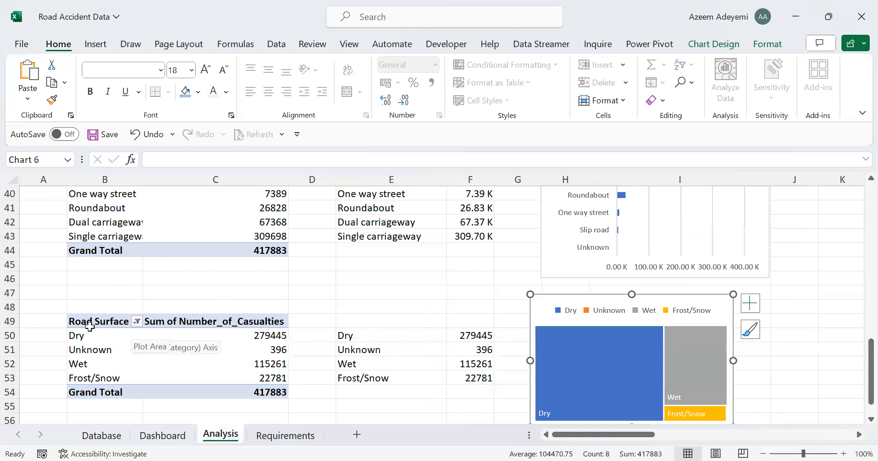
pyautogui.moveTo(81, 323); pyautogui.dragTo(255, 389)
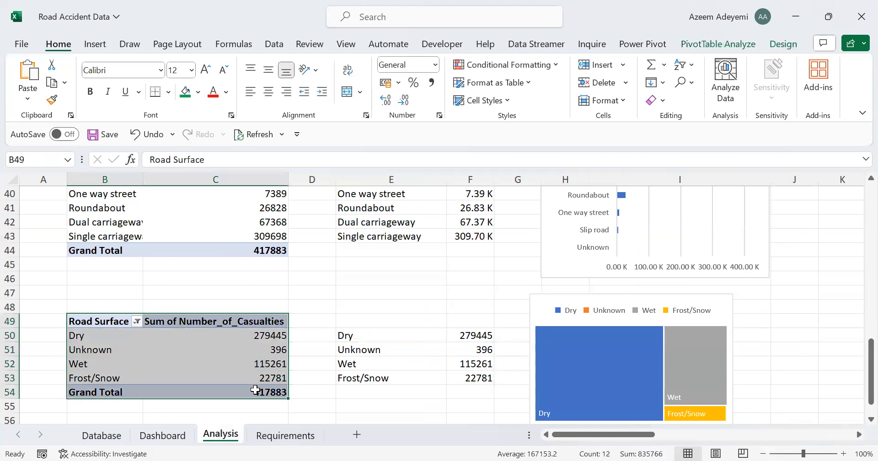
pyautogui.hotkey('ctrl', 'c')
pyautogui.press('Down')
pyautogui.press('Down')
pyautogui.press('Down')
pyautogui.press('Down')
pyautogui.press('Down')
pyautogui.press('Down')
pyautogui.press('Down')
pyautogui.press('Down')
pyautogui.press('Down')
pyautogui.press('Down')
pyautogui.press('Down')
pyautogui.press('Down')
pyautogui.press('Down')
pyautogui.press('Down')
pyautogui.press('Down')
pyautogui.press('Down')
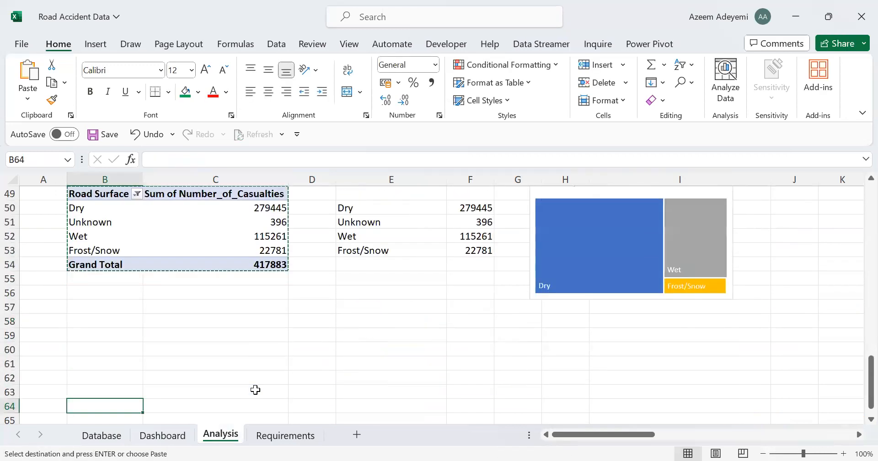
pyautogui.press('Up')
pyautogui.press('Up')
pyautogui.press('Up')
pyautogui.press('Up')
pyautogui.press('Up')
pyautogui.press('Up')
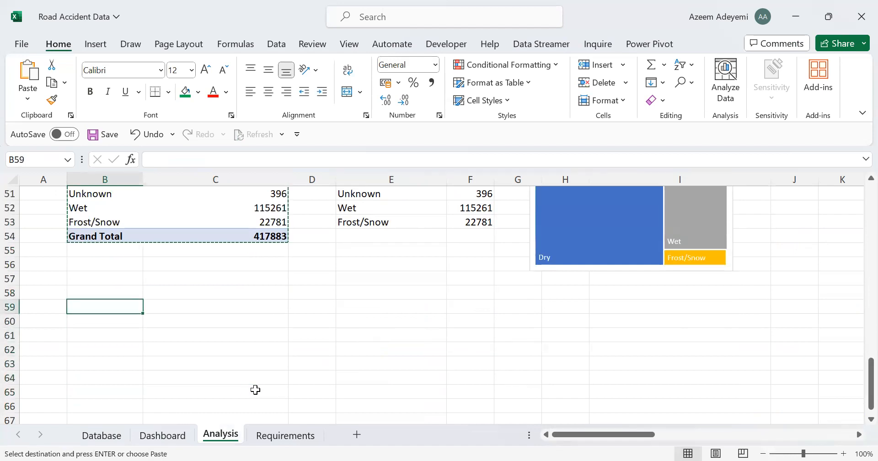
pyautogui.hotkey('ctrl', 'v')
# In the copied pivot table, replace Road_Surface_Conditions with Urban_or_Rural_Area in the rows, keeping the sum of Number_of_Casualties
pyautogui.click(168, 321)
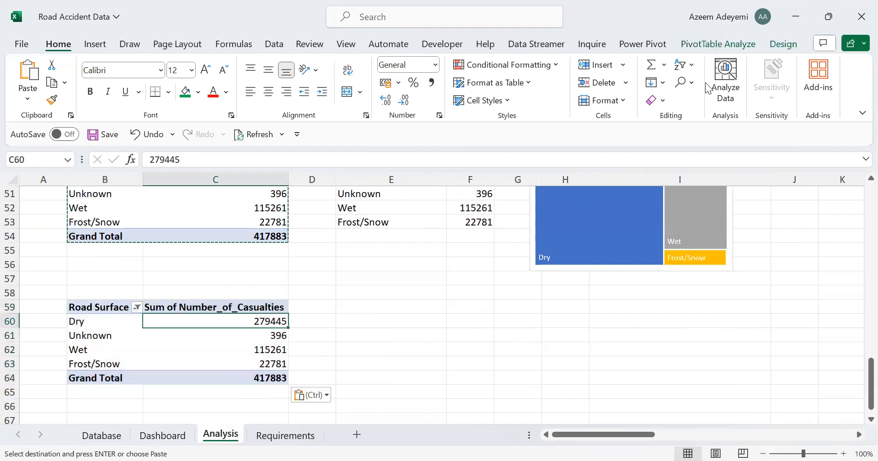
pyautogui.click(718, 43)
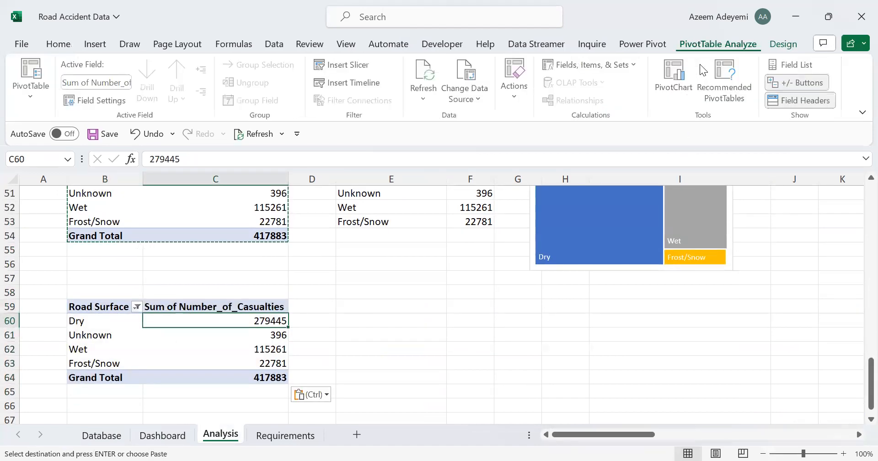
pyautogui.click(787, 62)
pyautogui.moveTo(526, 331); pyautogui.dragTo(384, 320)
pyautogui.moveTo(468, 266); pyautogui.dragTo(463, 326)
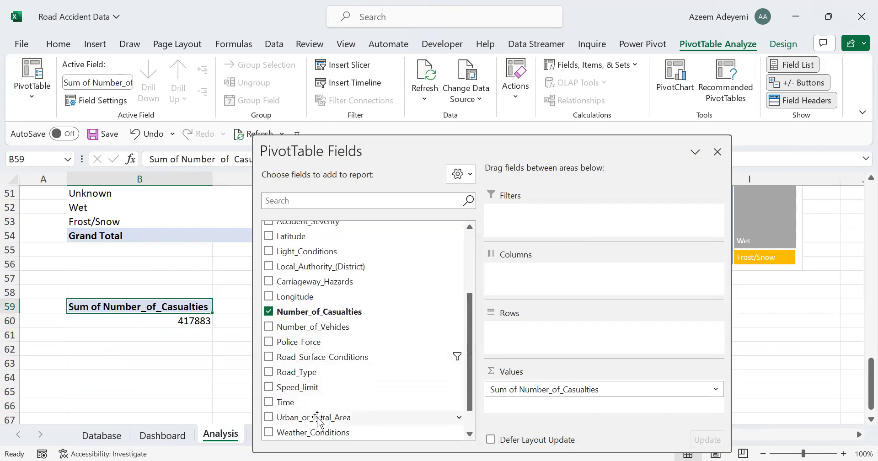
pyautogui.moveTo(372, 394); pyautogui.dragTo(591, 344)
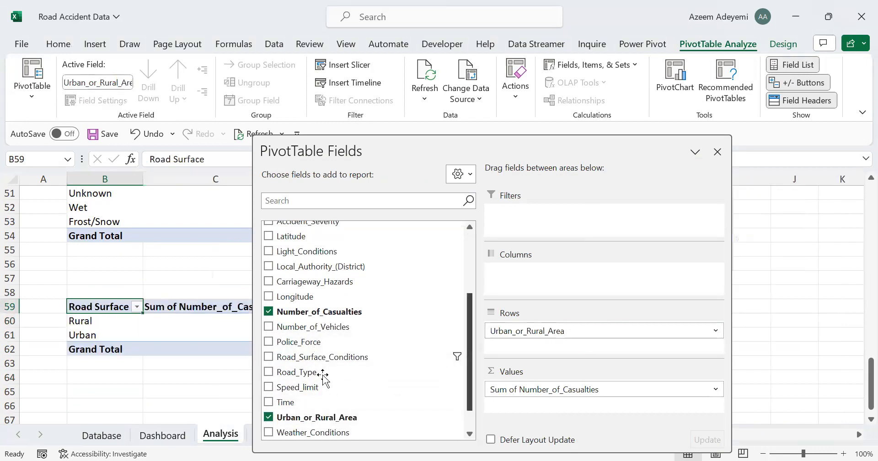
pyautogui.click(215, 391)
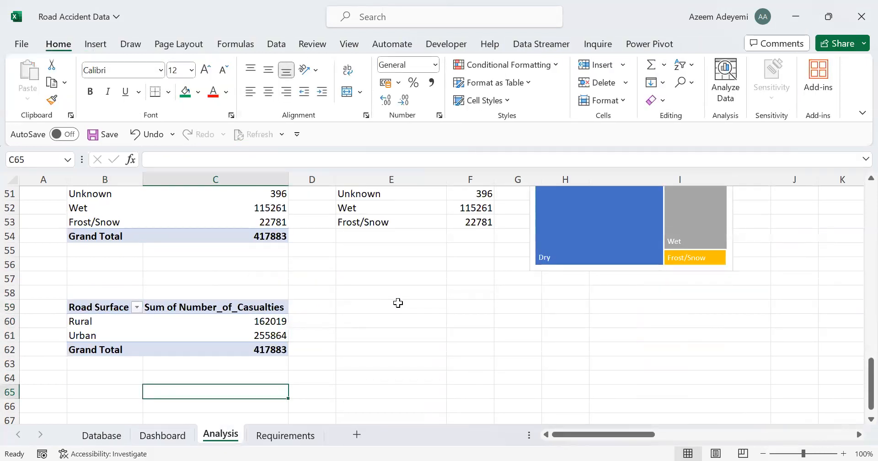
pyautogui.click(366, 318)
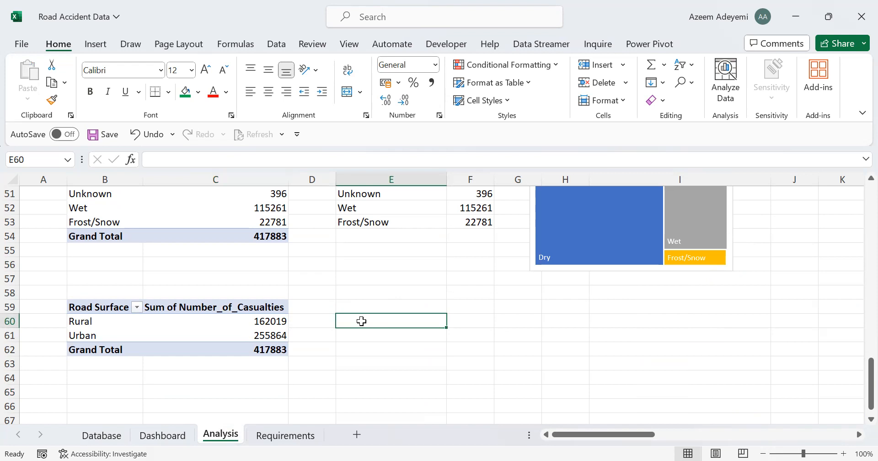
pyautogui.write('Rural')
pyautogui.press('Return')
pyautogui.write('Ur')
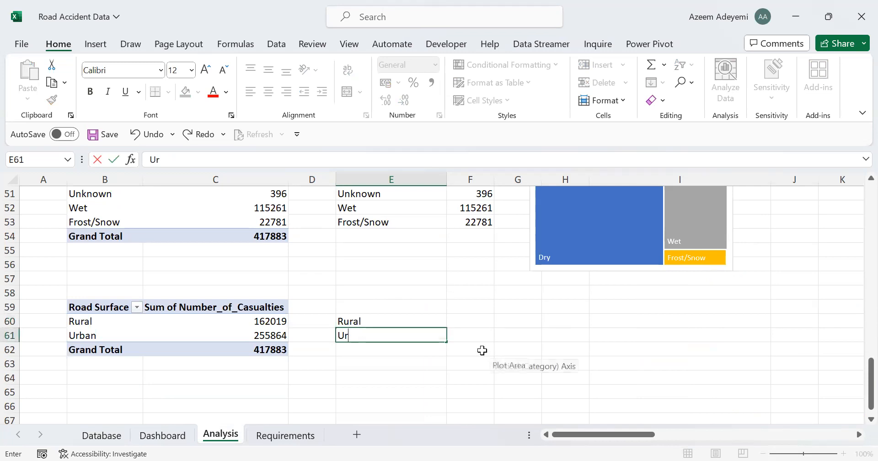
pyautogui.press('BackSpace')
pyautogui.press('BackSpace')
pyautogui.press('Escape')
# Link E60 to the pivot label with =B60 and fill the formula down to E61
pyautogui.click(377, 322)
pyautogui.write('=')
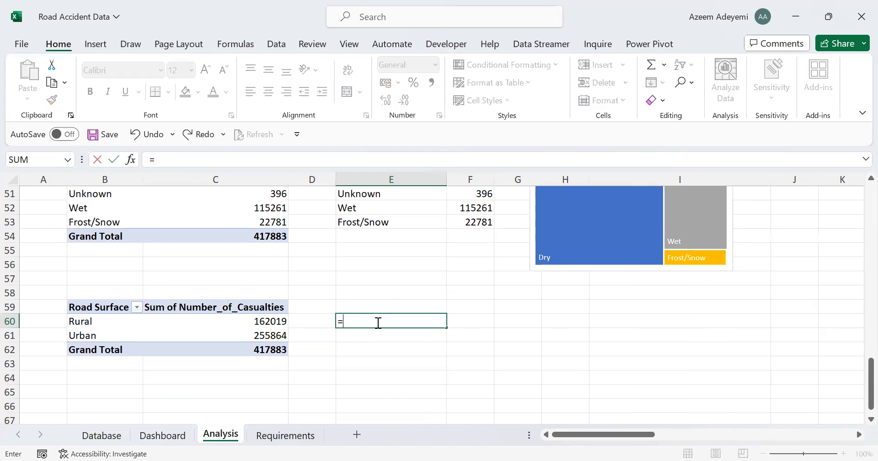
pyautogui.click(71, 323)
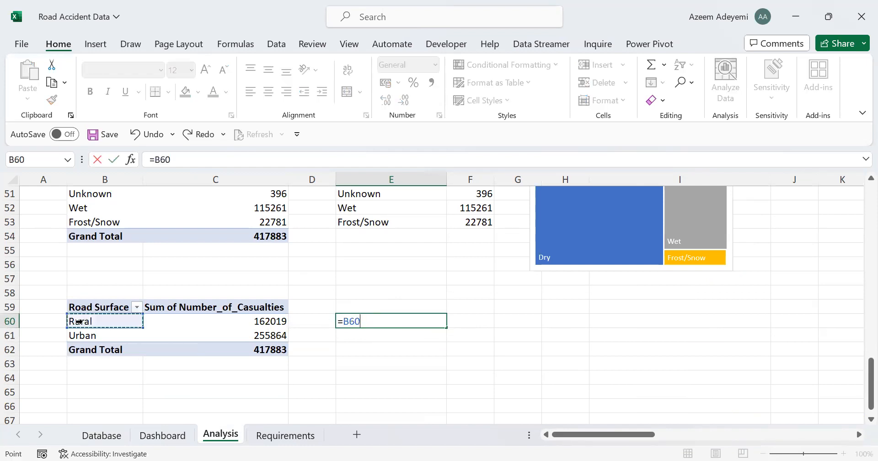
pyautogui.press('Return')
pyautogui.click(394, 319)
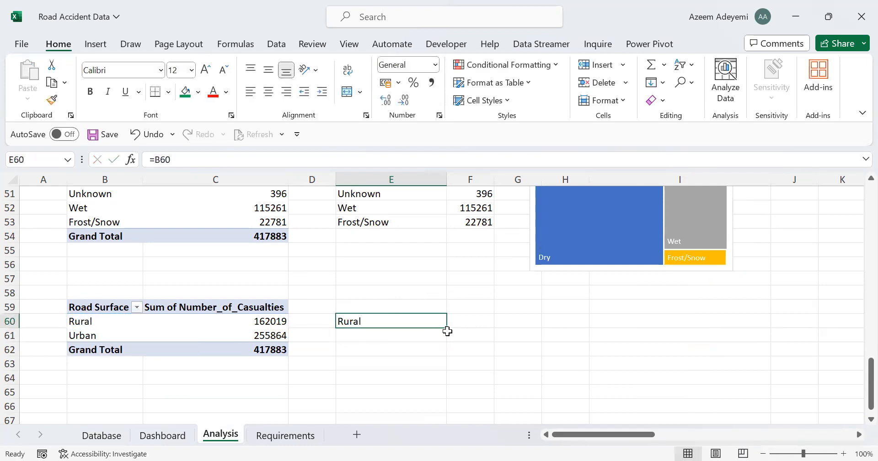
pyautogui.moveTo(448, 328); pyautogui.dragTo(447, 342)
# Link F60 and F61 to the pivot table's rural and urban casualty sums
pyautogui.click(467, 320)
pyautogui.write('=')
pyautogui.click(269, 320)
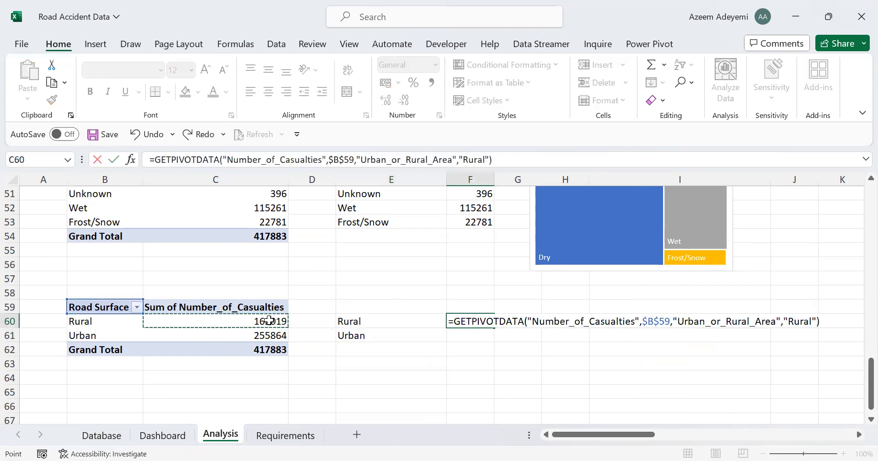
pyautogui.press('Return')
pyautogui.write('=')
pyautogui.click(264, 333)
pyautogui.press('Return')
pyautogui.moveTo(363, 320); pyautogui.dragTo(461, 341)
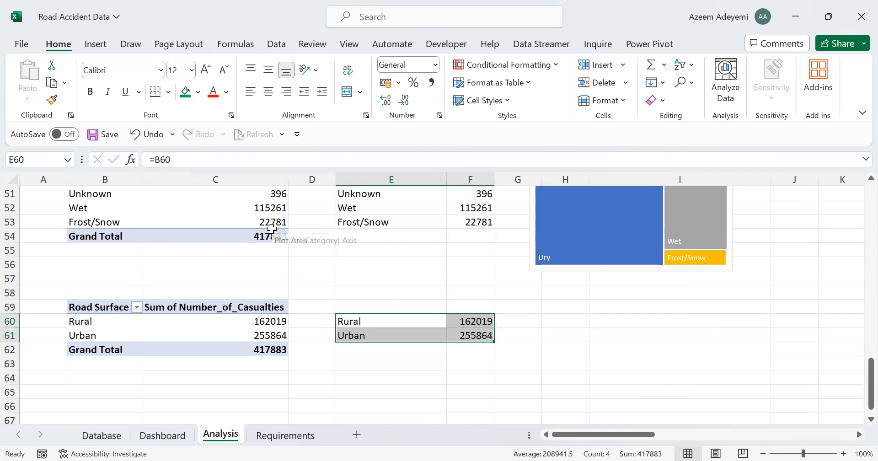
# Calculate the rural share of casualties in G60 with =F60/(F60+F61)
pyautogui.click(509, 320)
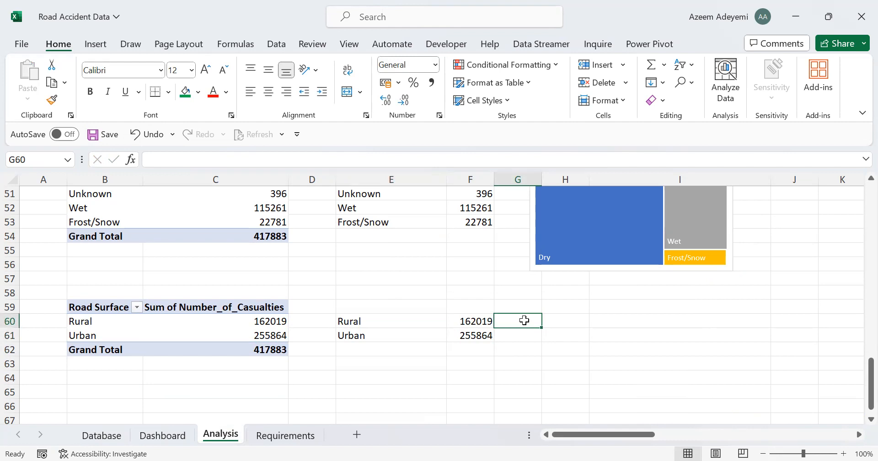
pyautogui.write('=')
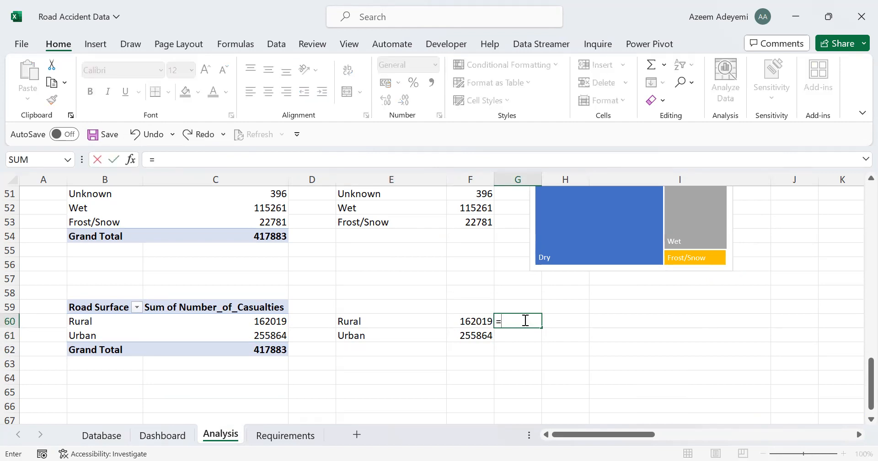
pyautogui.click(473, 321)
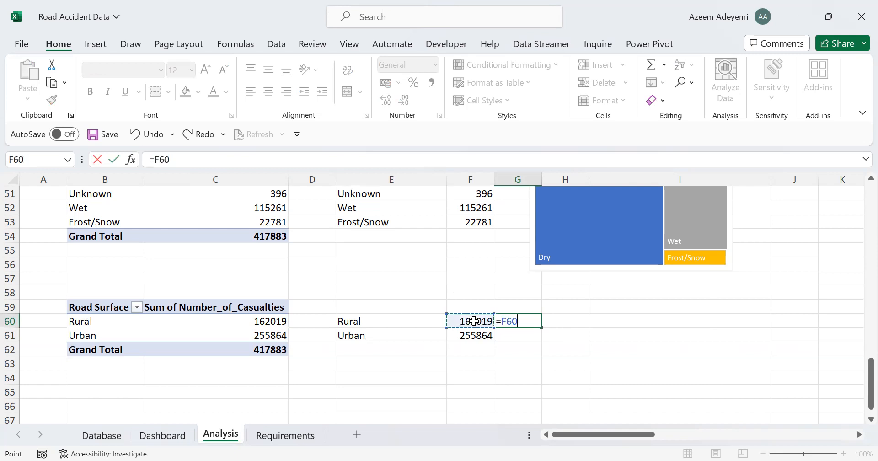
pyautogui.write('/(')
pyautogui.click(474, 321)
pyautogui.write('+')
pyautogui.click(474, 335)
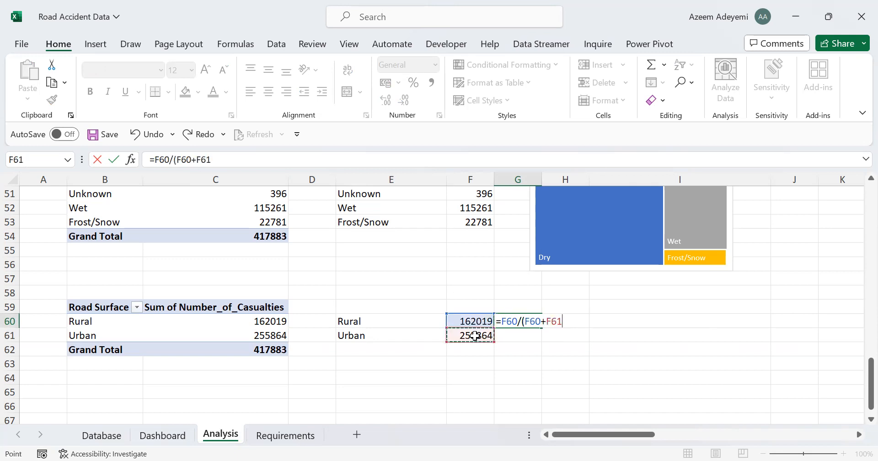
pyautogui.write(')')
pyautogui.press('Return')
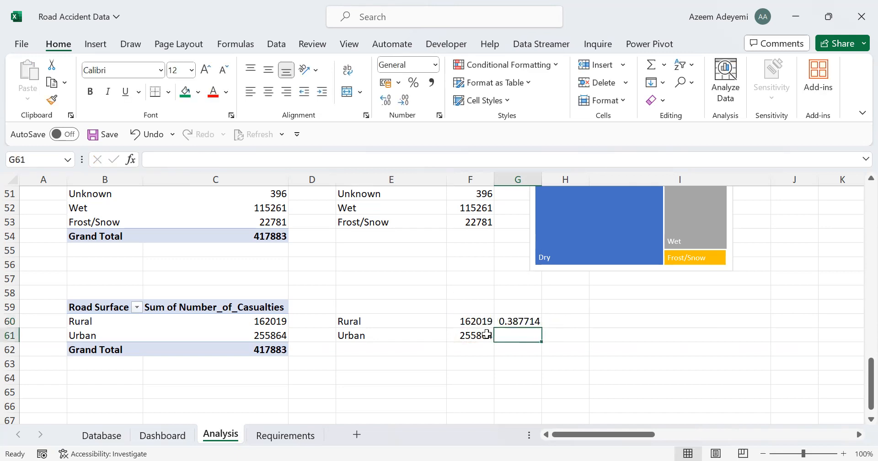
# Format the rural share in G60 as a percentage with one decimal place
pyautogui.click(514, 320)
pyautogui.click(412, 85)
pyautogui.click(386, 100)
# Calculate the urban share of casualties in G61 with =F61/(F61+F60)
pyautogui.click(524, 336)
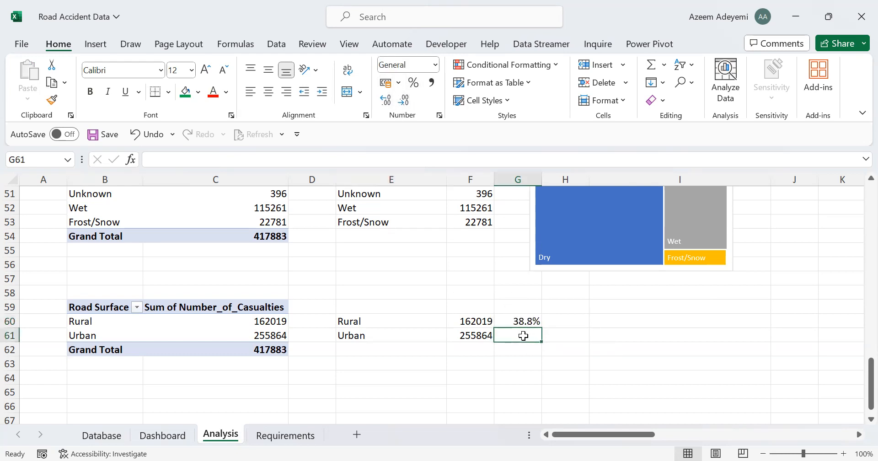
pyautogui.write('=')
pyautogui.click(483, 337)
pyautogui.write('/(')
pyautogui.click(474, 334)
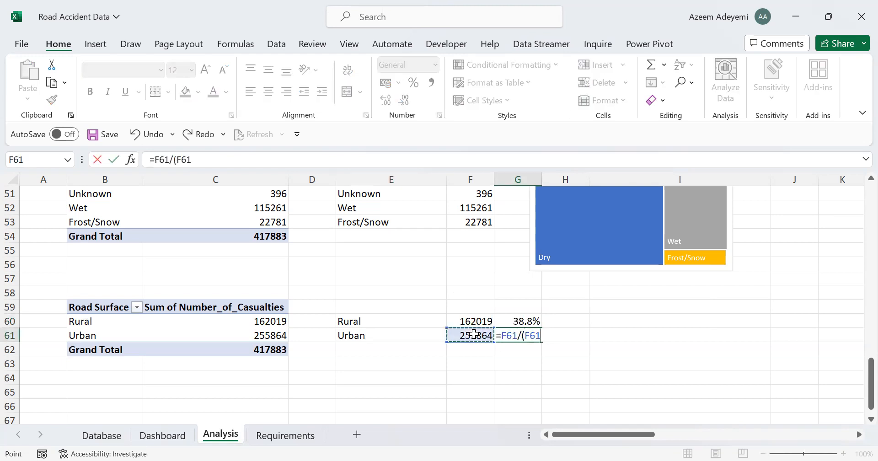
pyautogui.write('+')
pyautogui.click(474, 322)
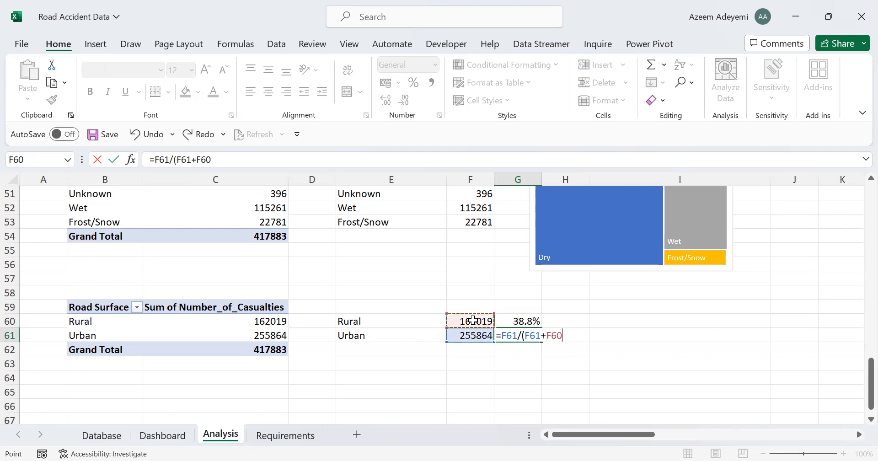
pyautogui.write('_')
pyautogui.press('BackSpace')
pyautogui.write(')')
pyautogui.press('Return')
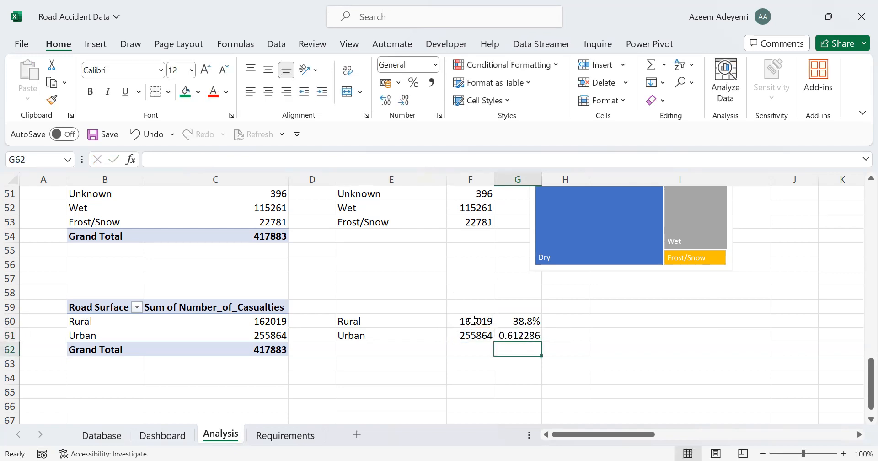
# Format the urban share in G61 as a percentage with one decimal place
pyautogui.click(521, 335)
pyautogui.click(414, 83)
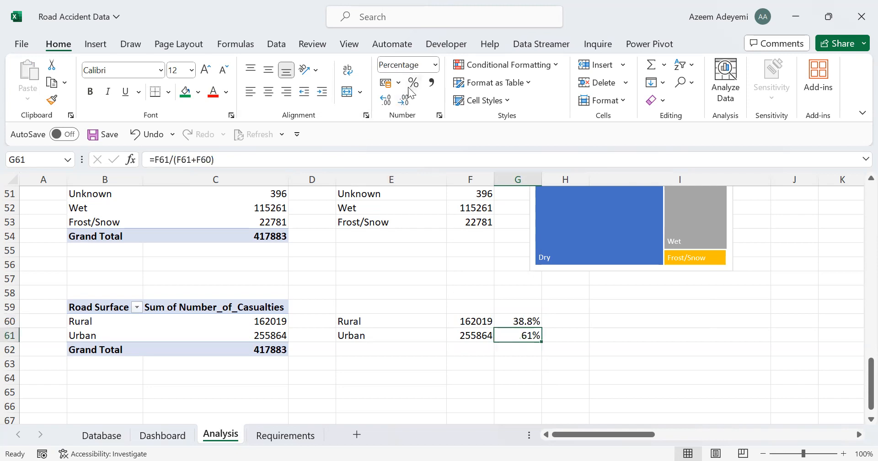
pyautogui.click(386, 100)
# Insert a doughnut chart from the area labels in E60:E61 and the percentage shares in G60:G61
pyautogui.click(516, 319)
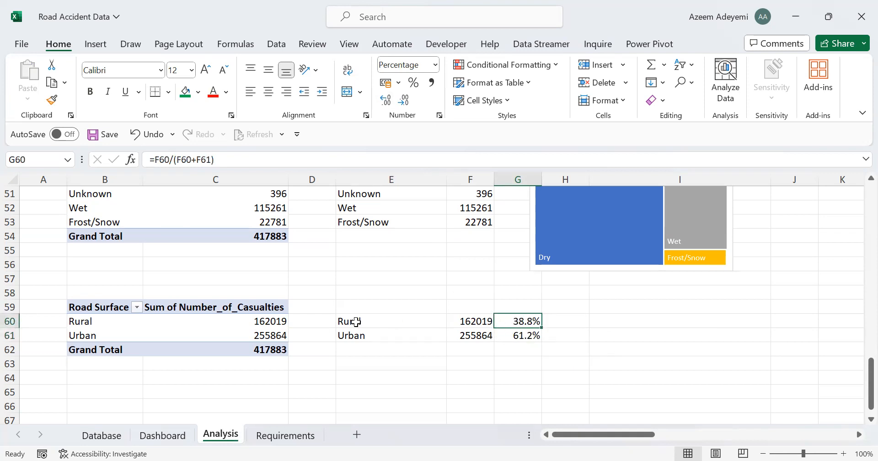
pyautogui.moveTo(349, 321); pyautogui.dragTo(384, 333)
pyautogui.keyDown('ctrl'); pyautogui.moveTo(519, 321); pyautogui.dragTo(524, 334); pyautogui.keyUp('ctrl')
pyautogui.click(90, 48)
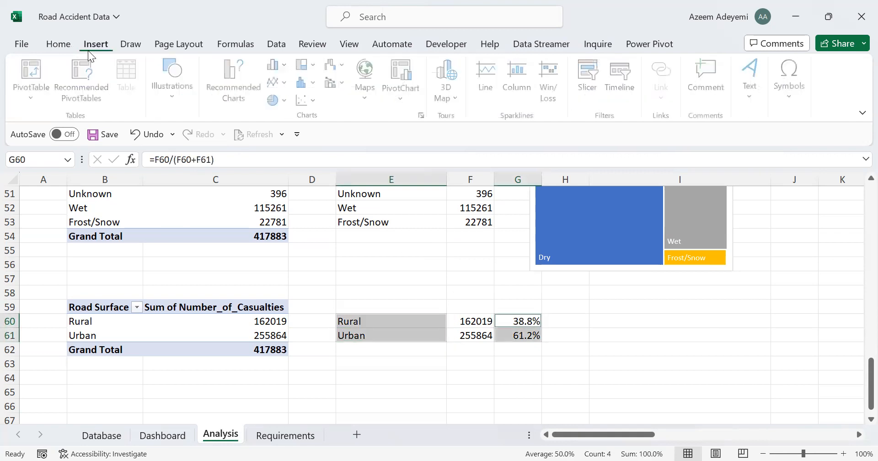
pyautogui.click(280, 101)
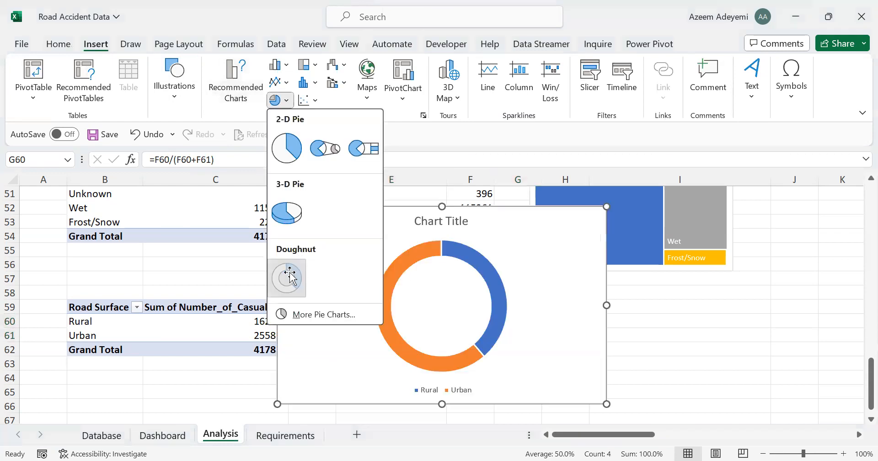
pyautogui.click(289, 274)
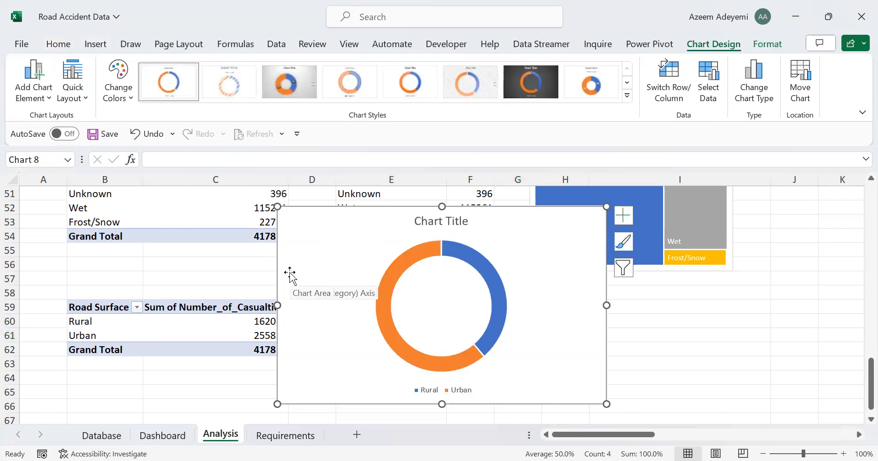
# Delete the doughnut chart's title, then shrink the chart and place it beside the percentage shares, around columns H and I
pyautogui.click(430, 224)
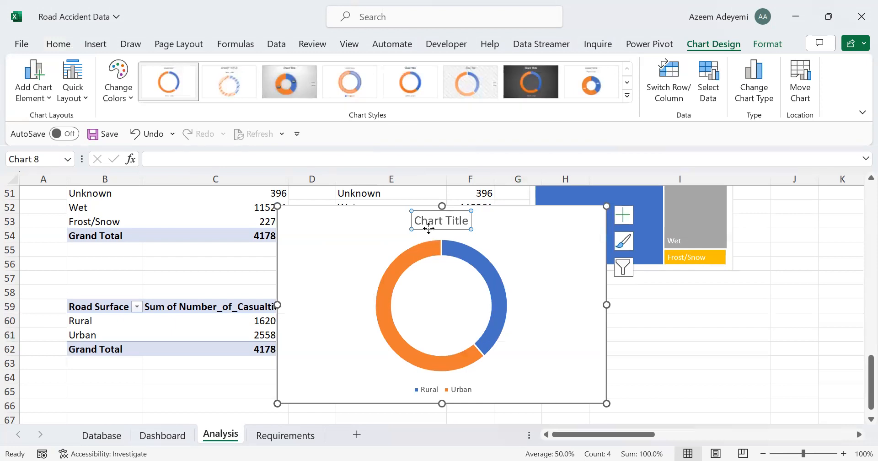
pyautogui.press('Delete')
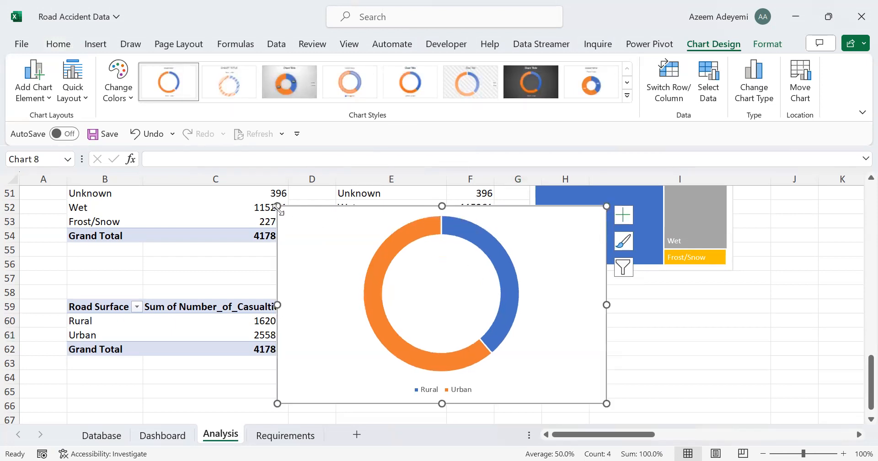
pyautogui.moveTo(277, 206); pyautogui.dragTo(495, 320)
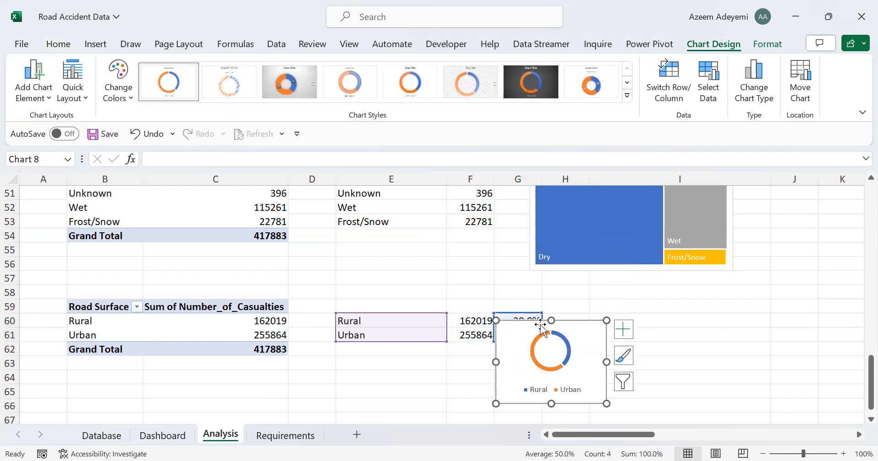
pyautogui.moveTo(563, 325); pyautogui.dragTo(630, 312)
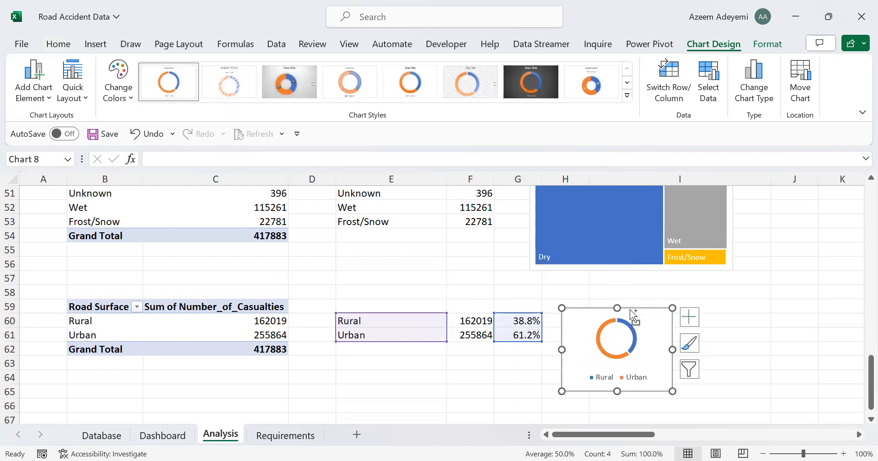
# Copy the doughnut chart onto the Dashboard sheet, in the empty area below the existing charts
pyautogui.click(162, 435)
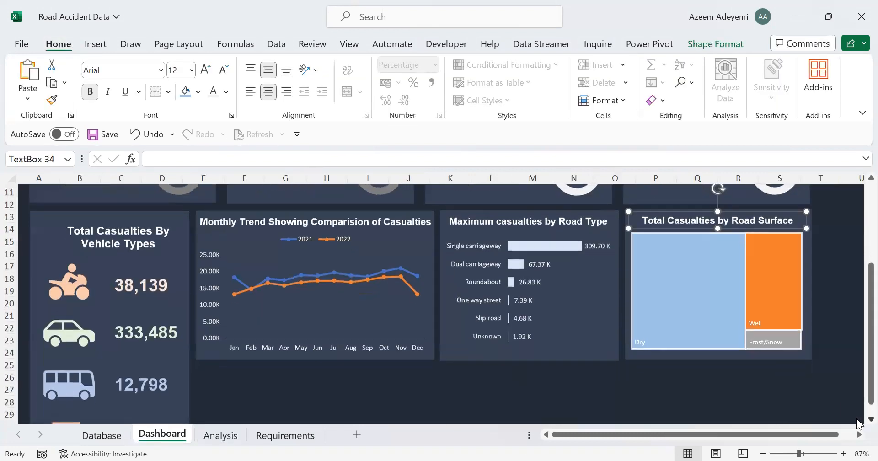
pyautogui.scroll(-1, 857, 420)
pyautogui.scroll(-4, 859, 423)
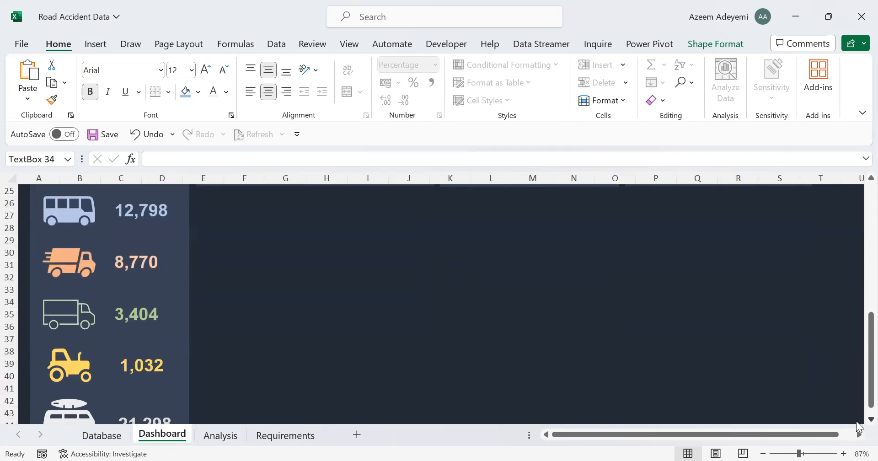
pyautogui.scroll(-1, 858, 428)
pyautogui.click(579, 291)
pyautogui.hotkey('ctrl', 'v')
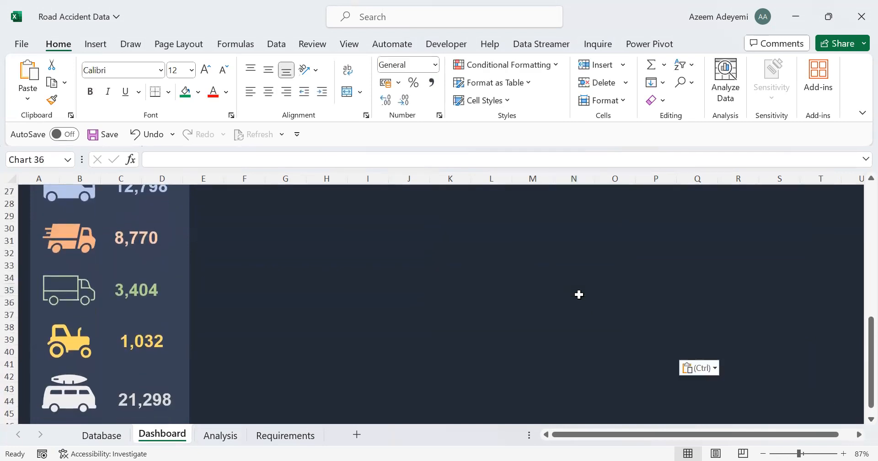
# Duplicate the Road Surface chart's background panel, place the copy below the monthly trend chart and enlarge it slightly
pyautogui.scroll(7, 857, 332)
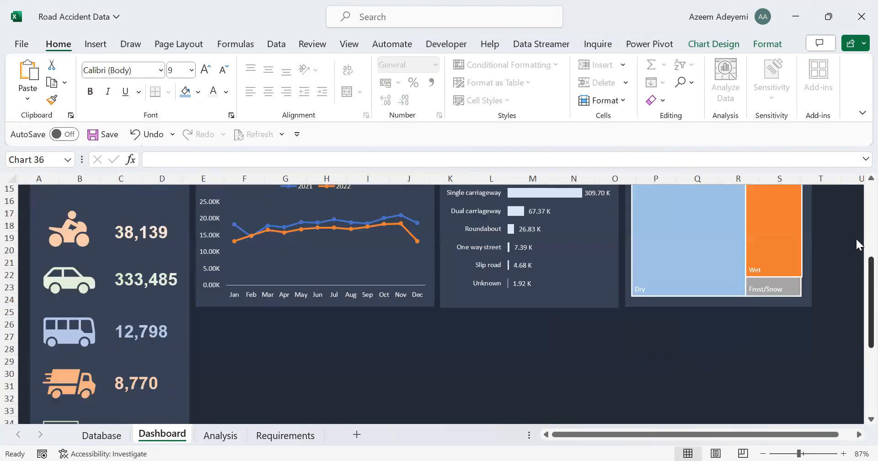
pyautogui.scroll(1, 857, 229)
pyautogui.scroll(-5, 855, 238)
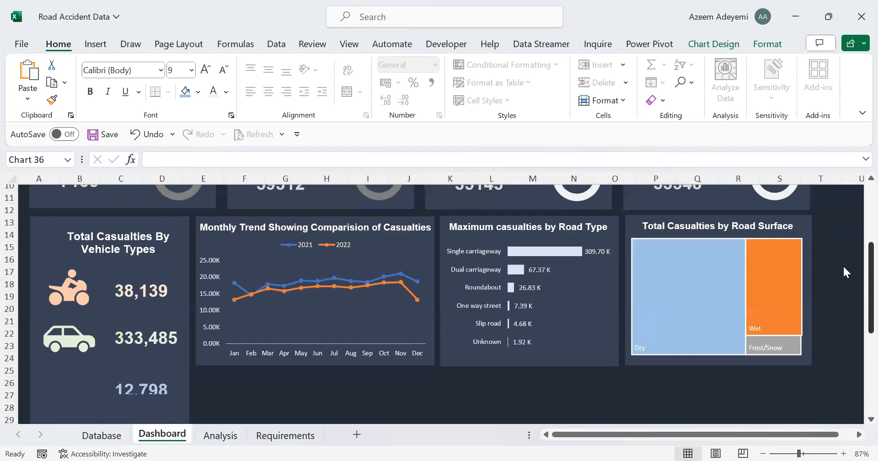
pyautogui.scroll(-2, 844, 361)
pyautogui.scroll(5, 842, 284)
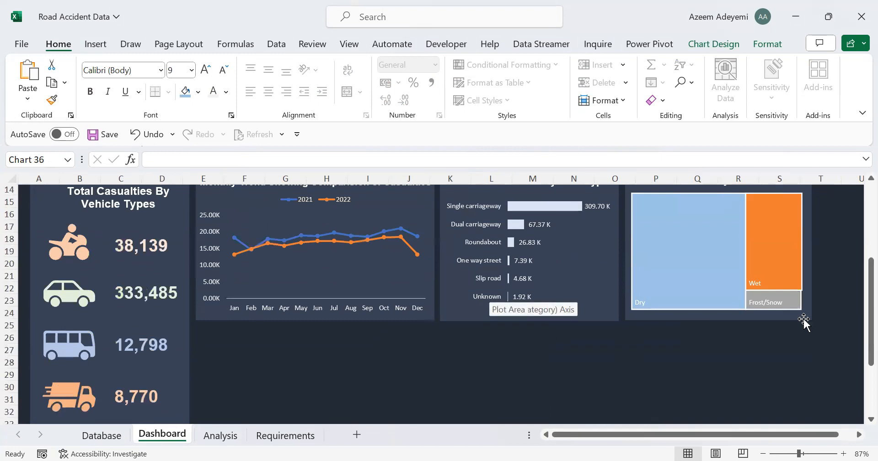
pyautogui.scroll(-2, 857, 362)
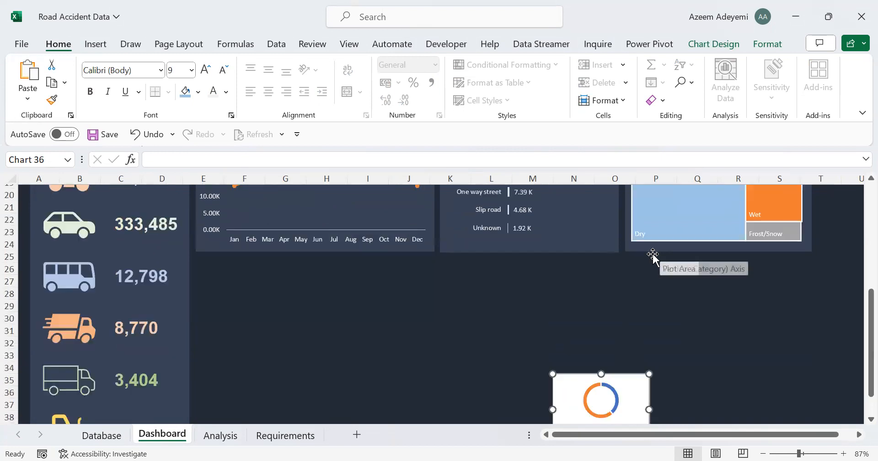
pyautogui.click(649, 252)
pyautogui.hotkey('ctrl', 'd')
pyautogui.moveTo(668, 239); pyautogui.dragTo(235, 389)
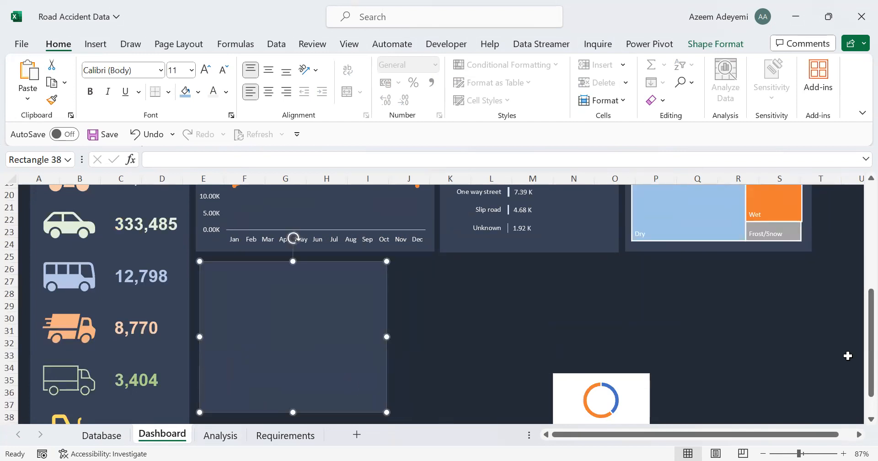
pyautogui.scroll(-1, 858, 344)
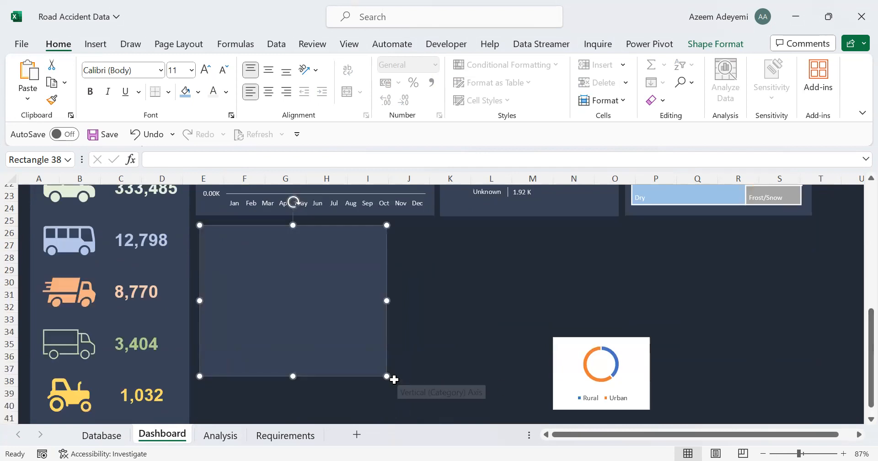
pyautogui.moveTo(387, 376); pyautogui.dragTo(399, 395)
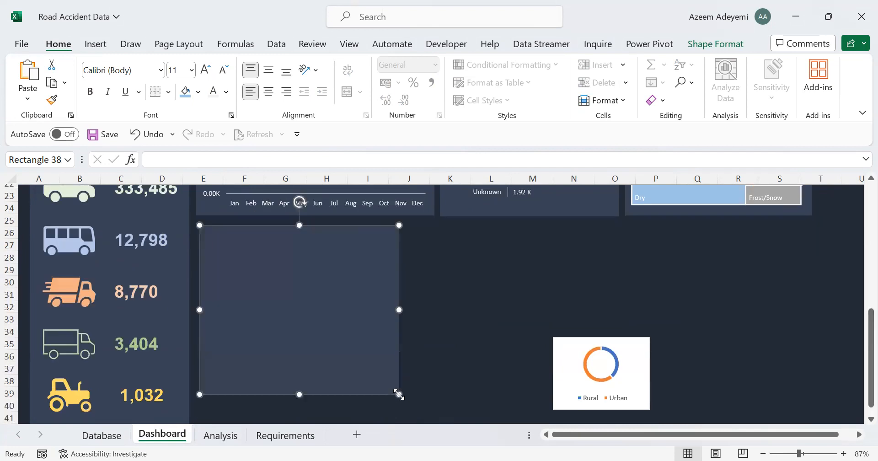
# Bring the doughnut chart in front of the new panel and fit it inside at about 7.5 cm wide and 5.7 cm high
pyautogui.click(604, 339)
pyautogui.moveTo(596, 339); pyautogui.dragTo(405, 299)
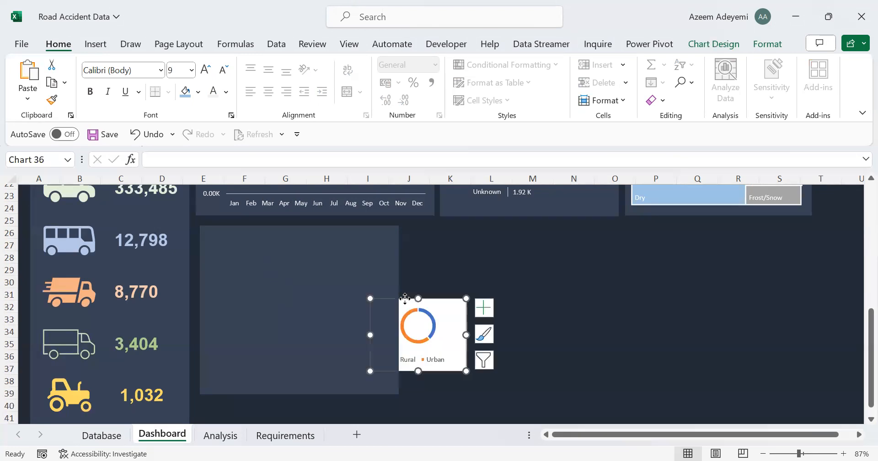
pyautogui.rightClick(406, 298)
pyautogui.click(485, 301)
pyautogui.moveTo(443, 298); pyautogui.dragTo(289, 252)
pyautogui.moveTo(312, 324); pyautogui.dragTo(384, 381)
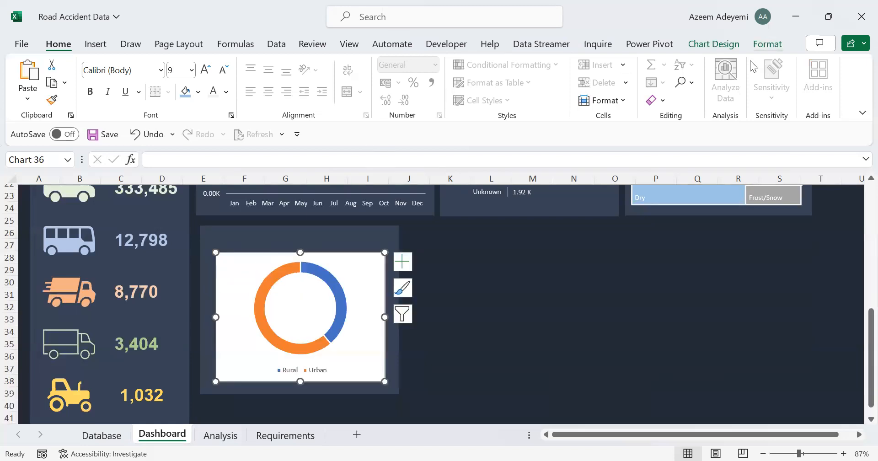
# Remove the fill and outline from the doughnut chart's area, and remove the outline from its ring
pyautogui.click(768, 44)
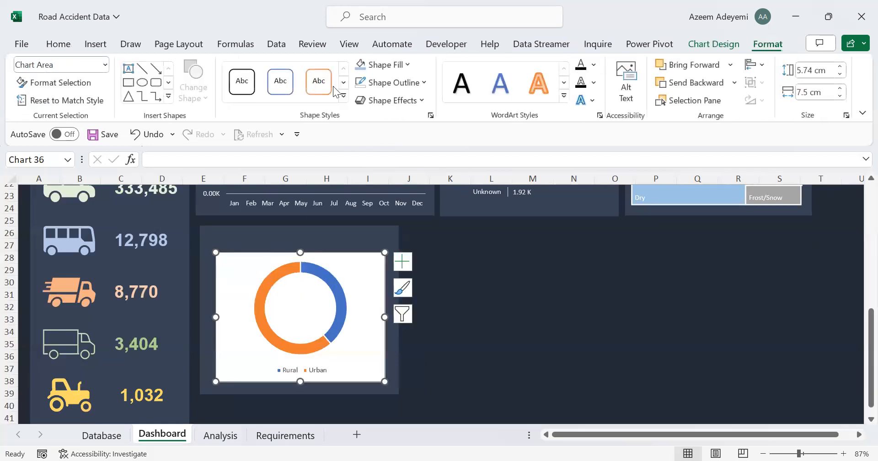
pyautogui.click(408, 65)
pyautogui.click(401, 272)
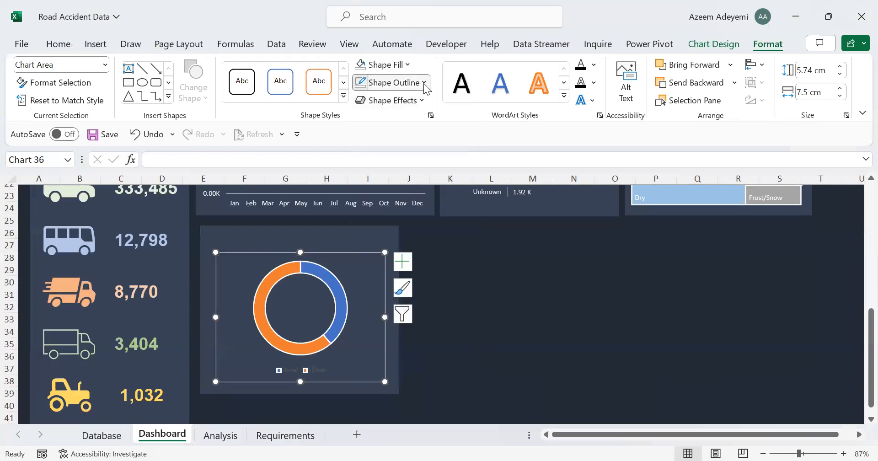
pyautogui.click(425, 83)
pyautogui.click(397, 293)
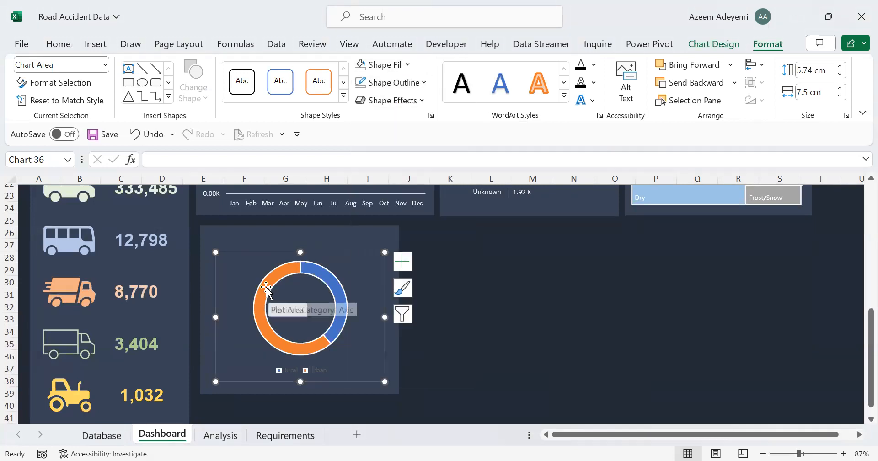
pyautogui.click(266, 288)
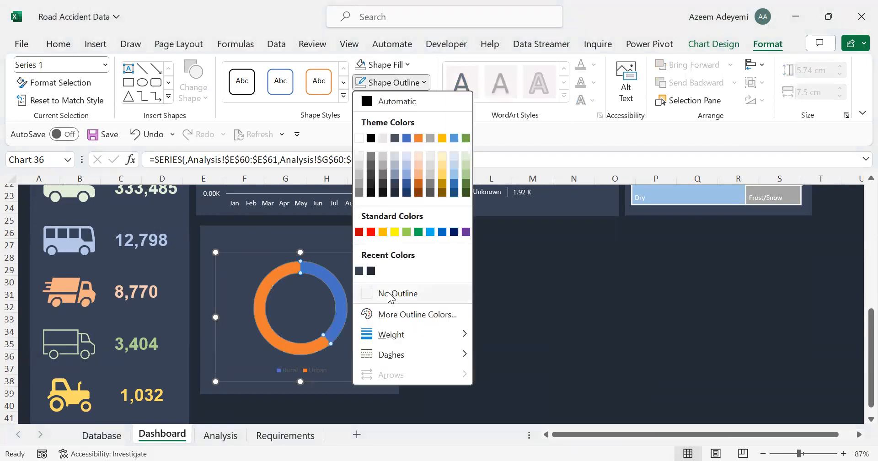
pyautogui.click(390, 295)
# Set the chart's doughnut hole size to 70%
pyautogui.click(267, 287)
pyautogui.doubleClick(270, 281)
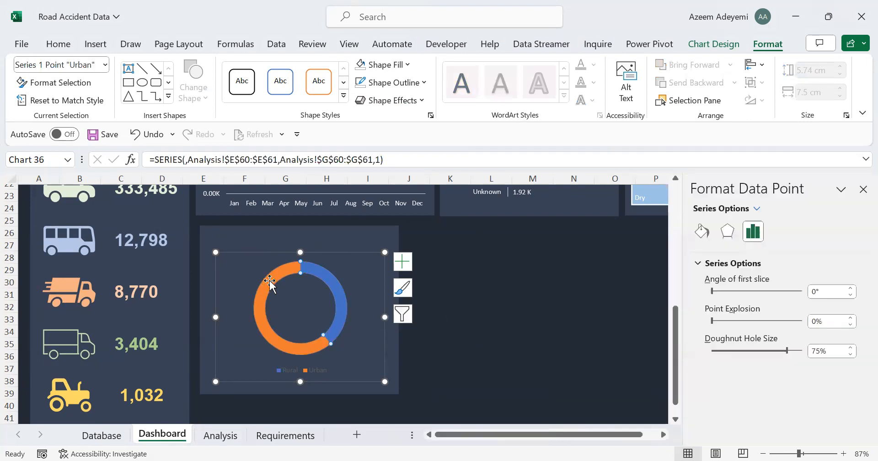
pyautogui.click(850, 355)
pyautogui.click(851, 355)
pyautogui.click(850, 355)
pyautogui.click(850, 355)
pyautogui.click(851, 354)
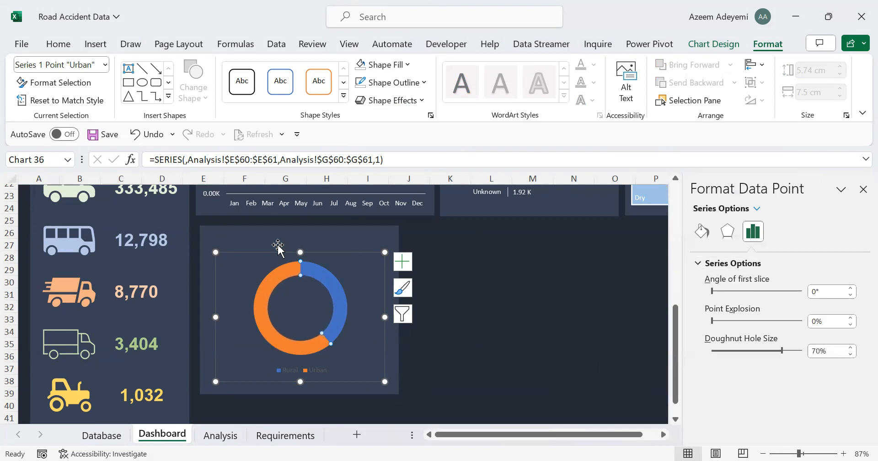
# Fill the Urban slice with Blue, Accent 5, Lighter 80%
pyautogui.click(702, 232)
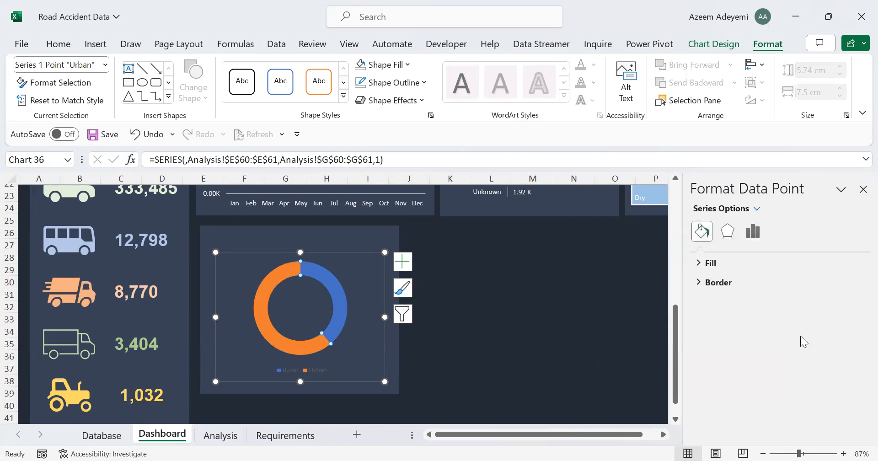
pyautogui.click(698, 265)
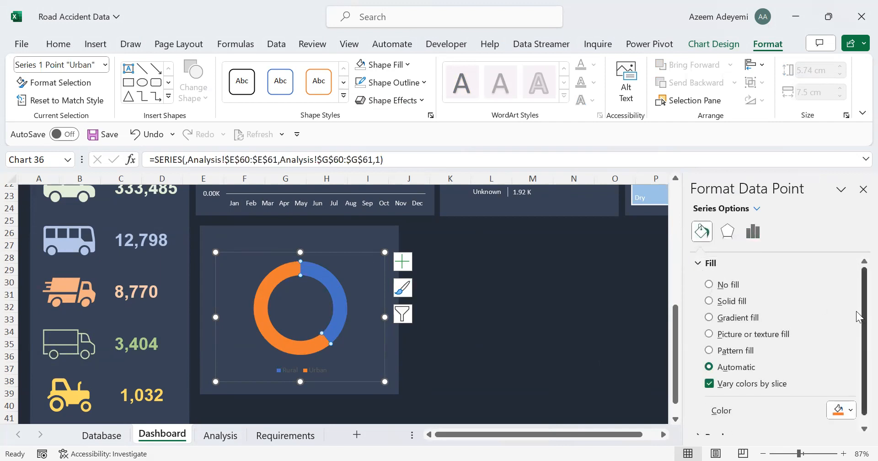
pyautogui.click(850, 407)
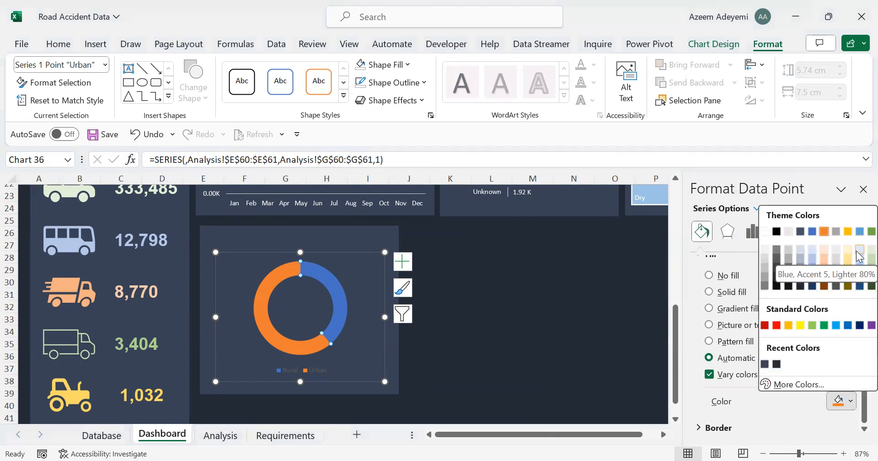
pyautogui.click(860, 255)
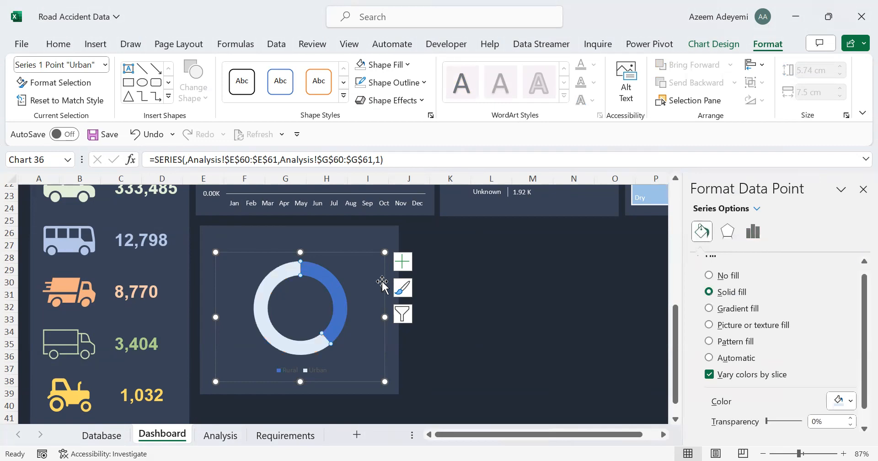
# Fill the Rural slice with a medium grey theme color
pyautogui.click(338, 304)
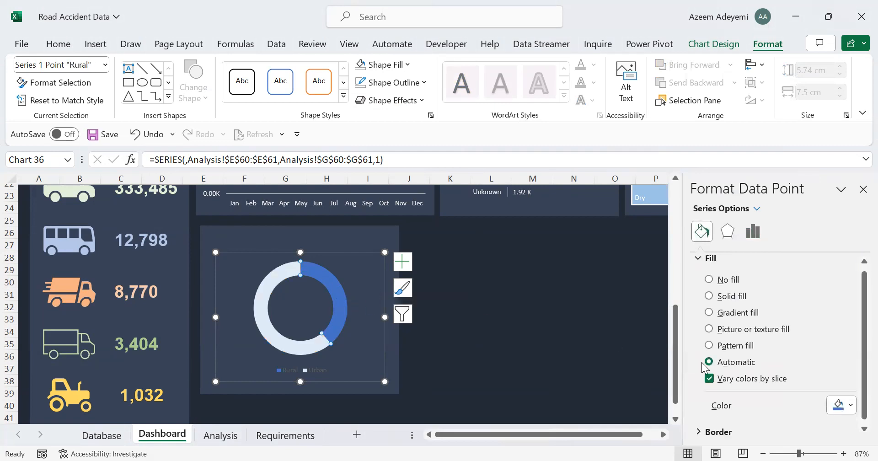
pyautogui.click(851, 406)
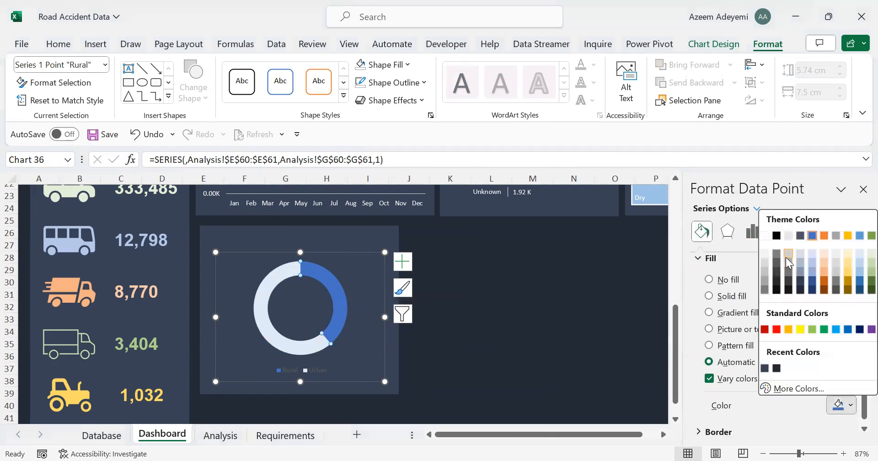
pyautogui.click(788, 262)
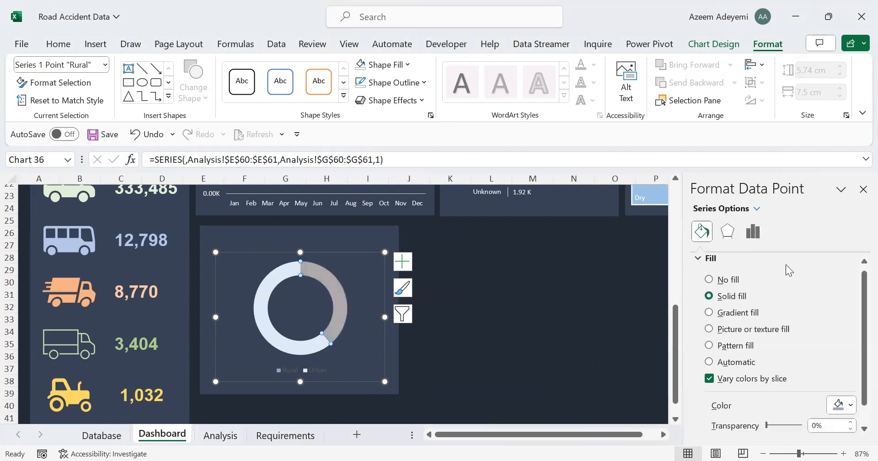
# Set the font color of the doughnut chart's legend to Gold, Accent 4, Lighter 80%
pyautogui.click(290, 371)
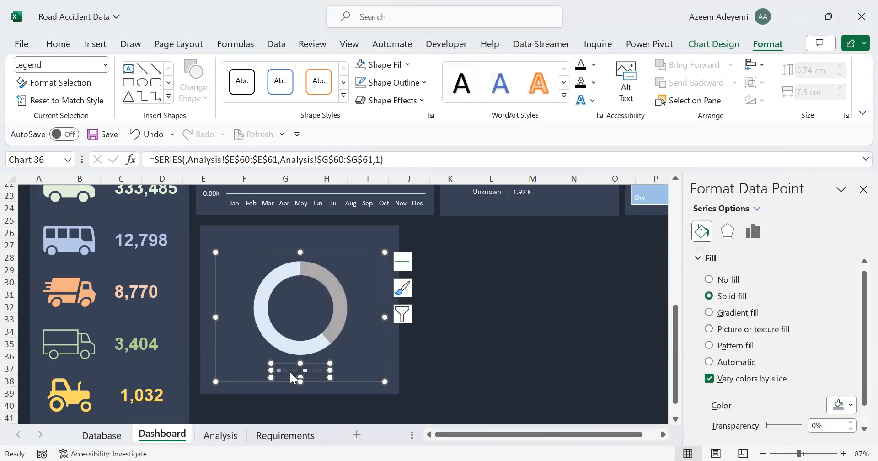
pyautogui.click(58, 45)
pyautogui.click(226, 92)
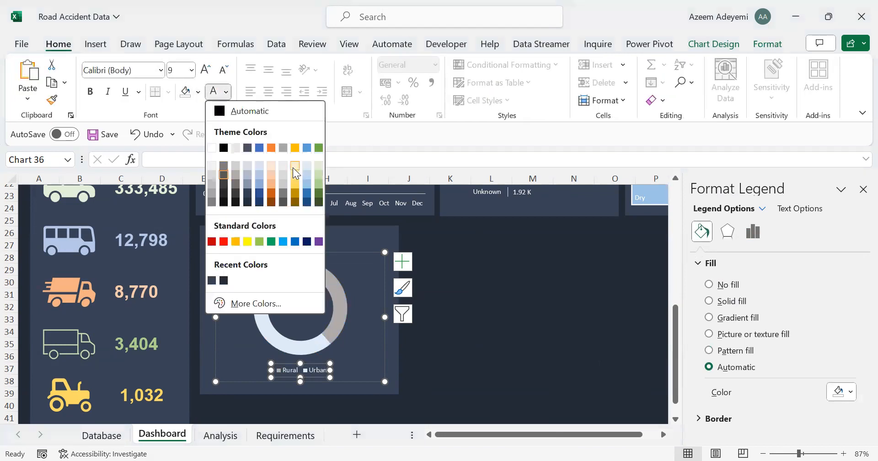
pyautogui.click(293, 168)
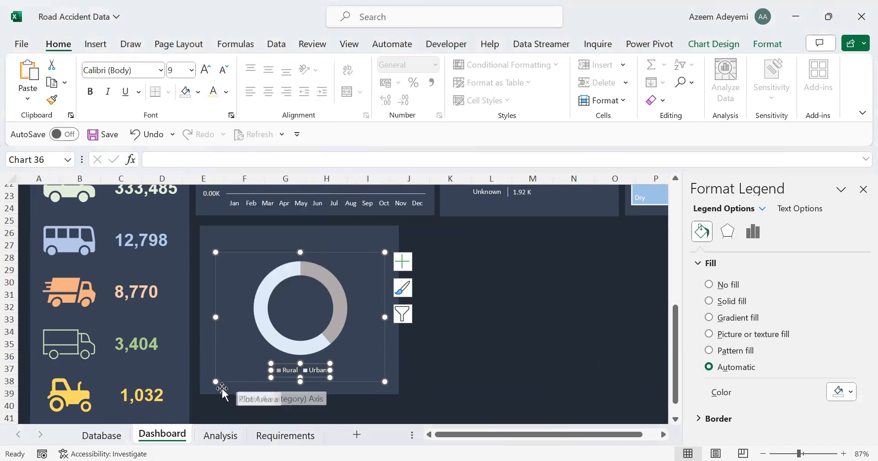
# Enlarge the doughnut chart to nearly fill its background panel, leaving room for a title above, and close the formatting pane
pyautogui.moveTo(215, 381); pyautogui.dragTo(208, 390)
pyautogui.moveTo(385, 249); pyautogui.dragTo(394, 249)
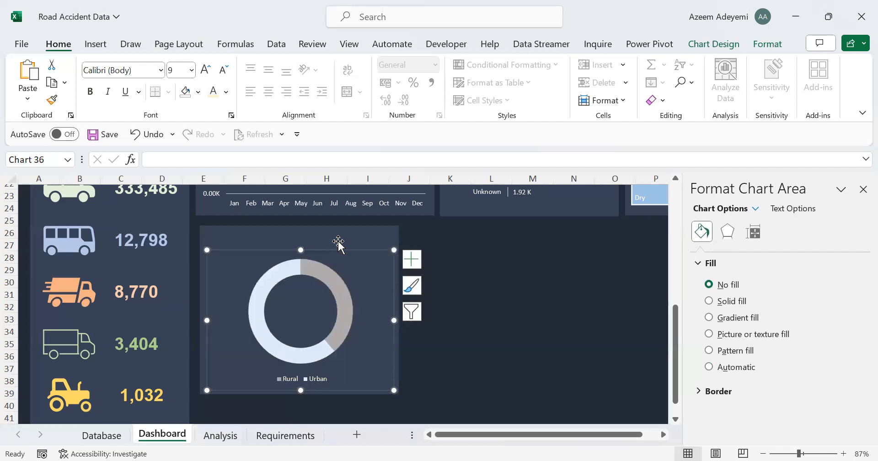
pyautogui.moveTo(207, 250); pyautogui.dragTo(204, 255)
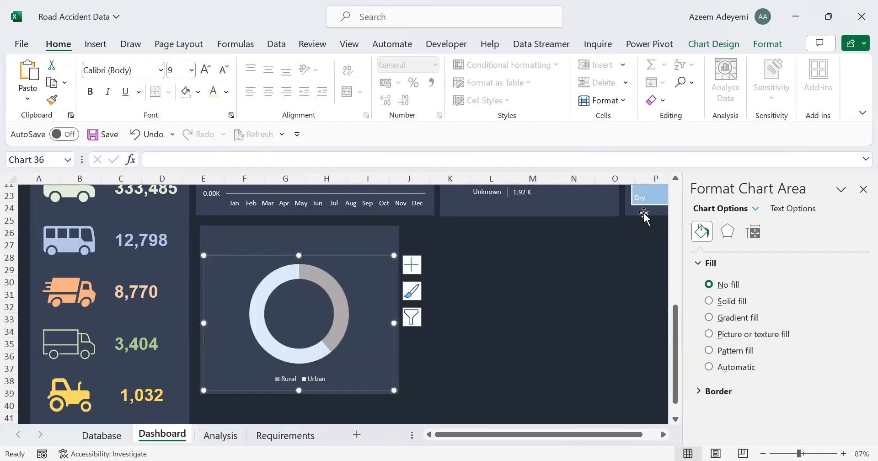
pyautogui.click(863, 189)
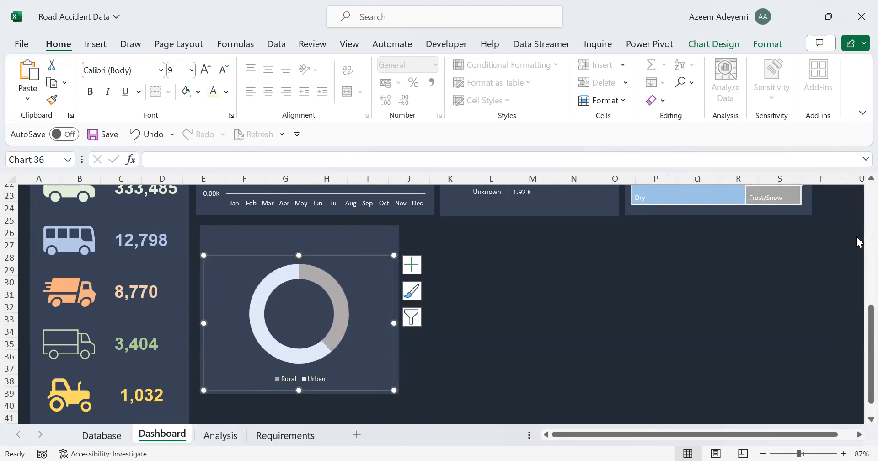
# Duplicate the "Maximum casualties by Road Type" title and move the copy above the doughnut chart, widening it to span the panel
pyautogui.scroll(6, 858, 242)
pyautogui.click(501, 319)
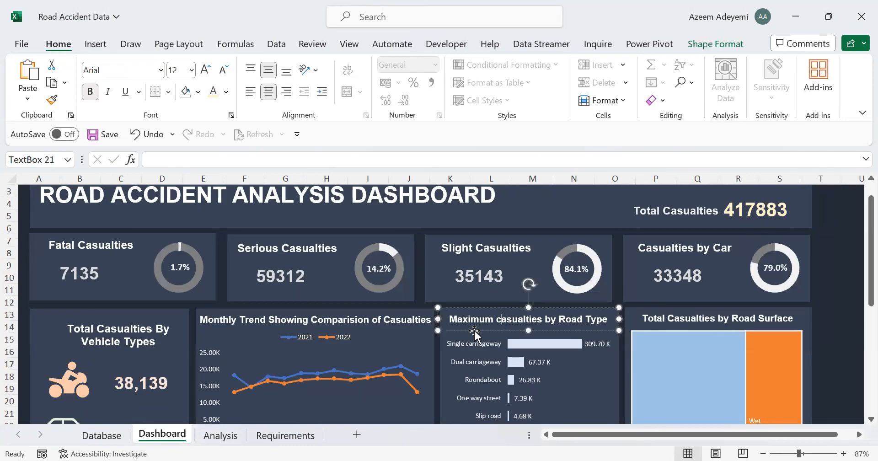
pyautogui.hotkey('ctrl', 'd')
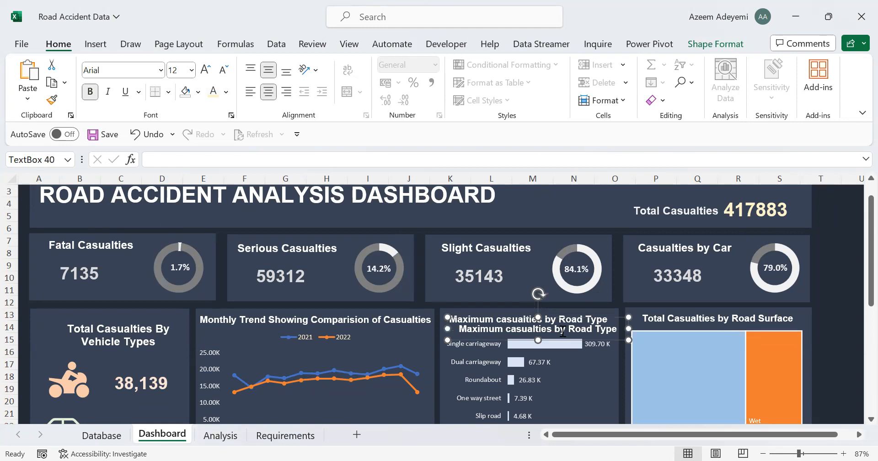
pyautogui.moveTo(560, 340); pyautogui.dragTo(509, 403)
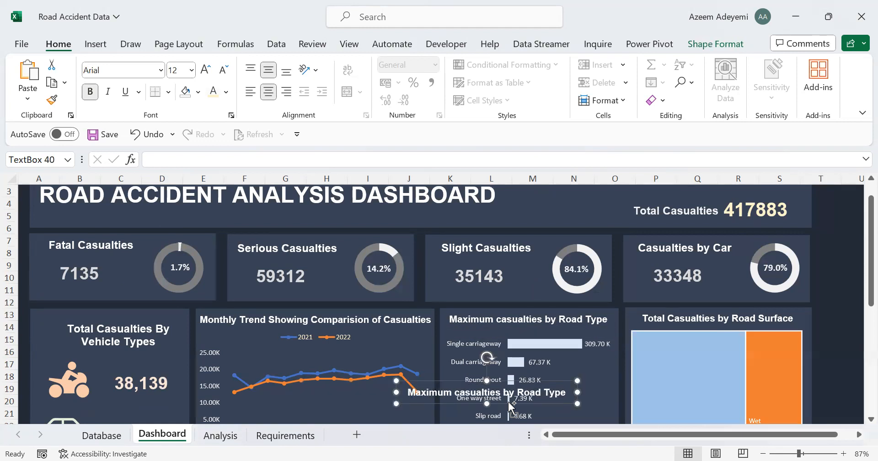
pyautogui.press('Delete')
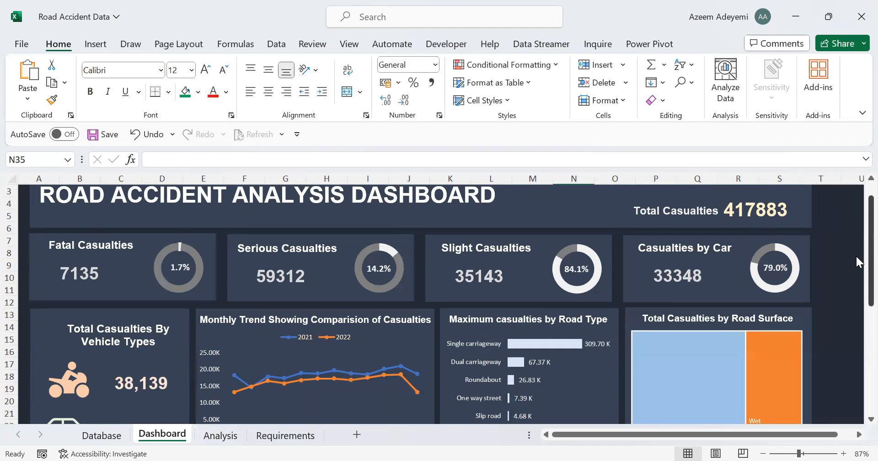
pyautogui.scroll(-6, 859, 262)
pyautogui.click(357, 269)
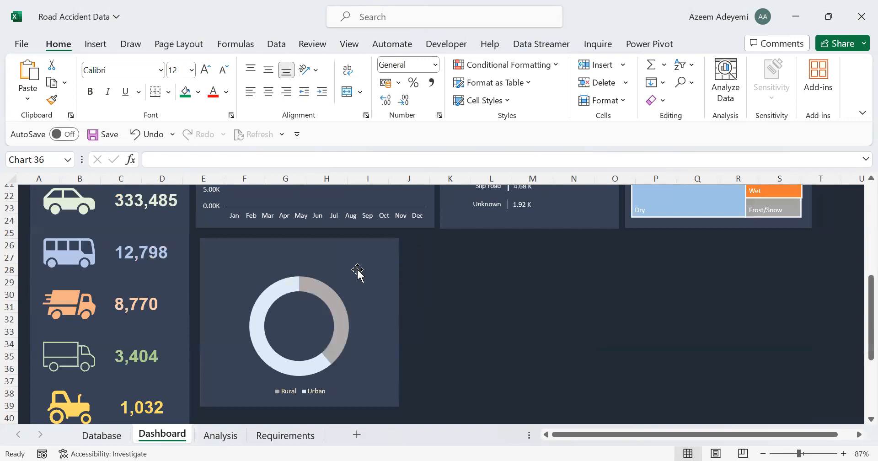
pyautogui.click(309, 256)
pyautogui.click(310, 249)
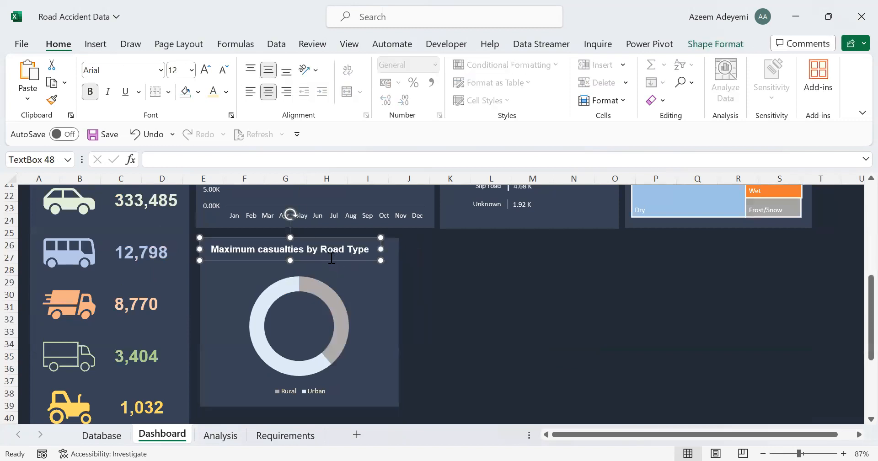
pyautogui.moveTo(322, 262); pyautogui.dragTo(334, 264)
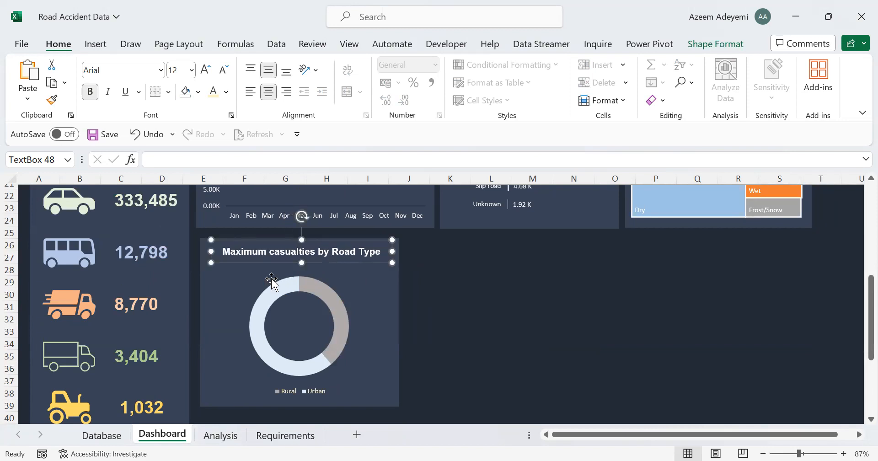
pyautogui.moveTo(214, 263); pyautogui.dragTo(203, 267)
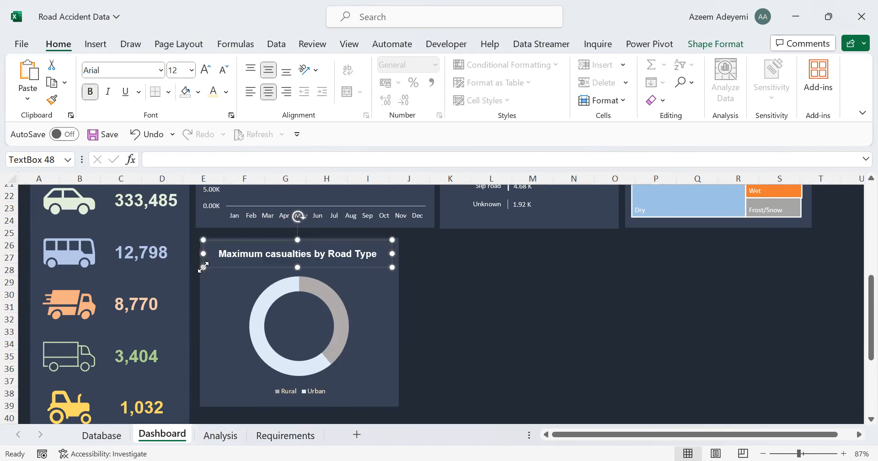
# Replace the copied title's text with "casualties by area/location", copied from cell C18 of the Requirements sheet
pyautogui.click(284, 437)
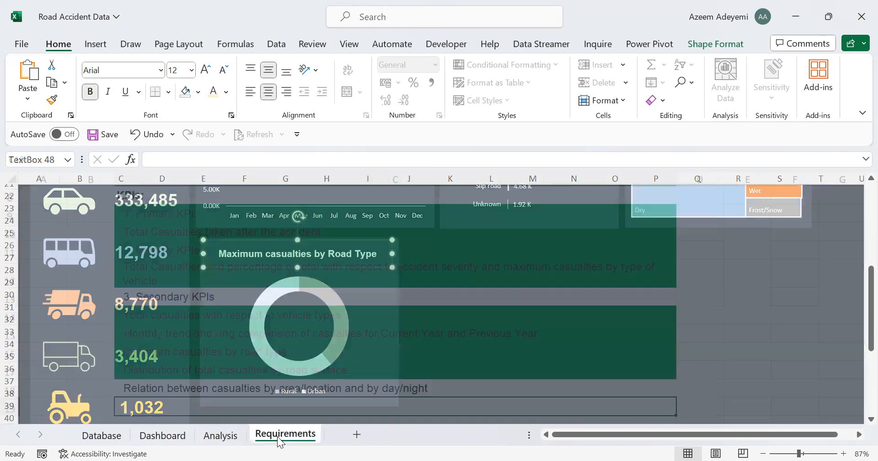
pyautogui.click(241, 392)
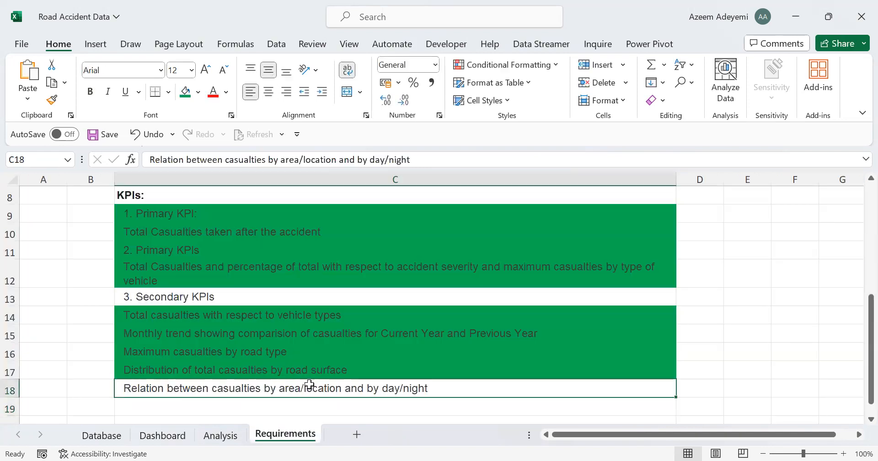
pyautogui.moveTo(343, 388); pyautogui.dragTo(212, 390)
pyautogui.hotkey('ctrl', 'c')
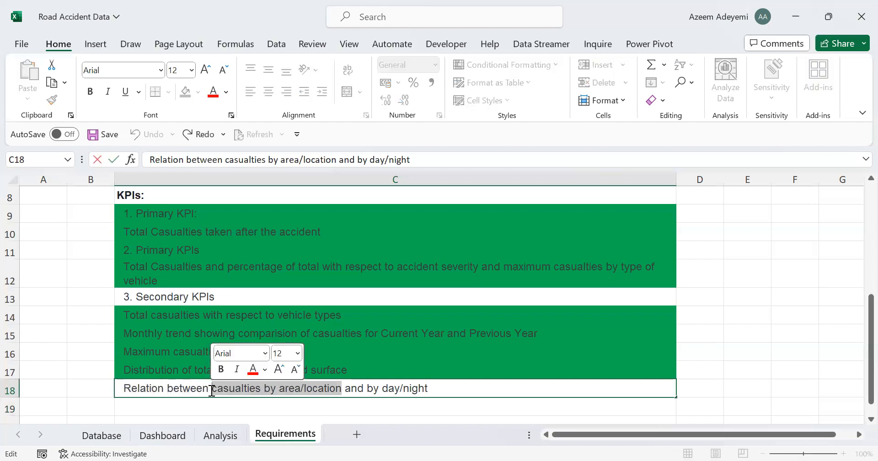
pyautogui.click(166, 438)
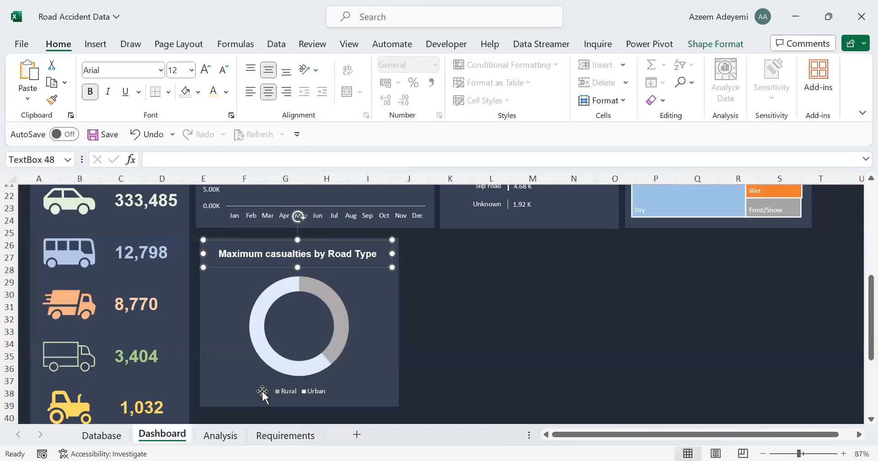
pyautogui.moveTo(220, 254); pyautogui.dragTo(371, 264)
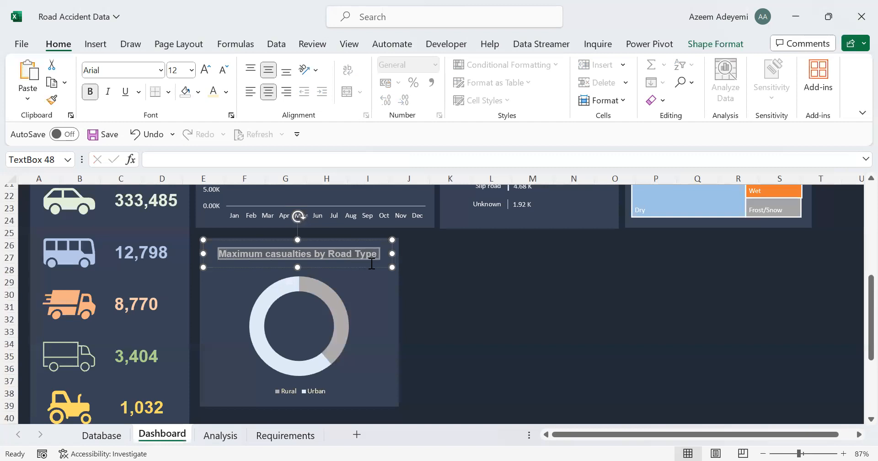
pyautogui.hotkey('ctrl', 'v')
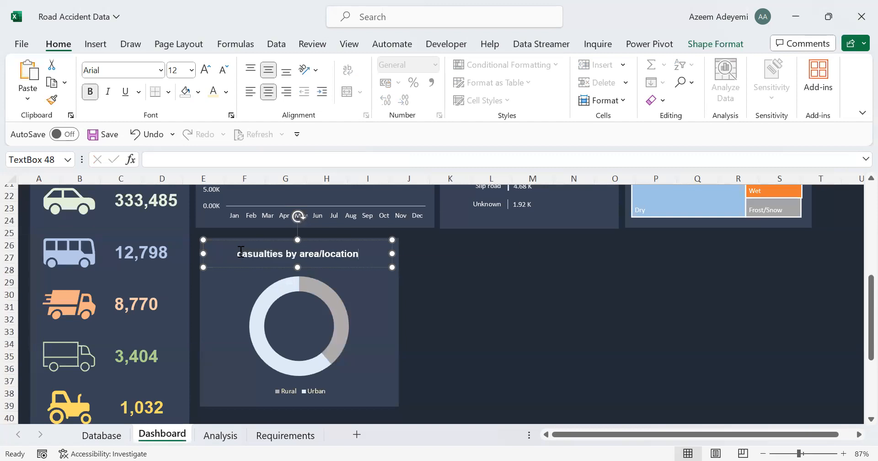
# Edit the doughnut chart's title to read "Casualties by Area"
pyautogui.press('Delete')
pyautogui.write('C')
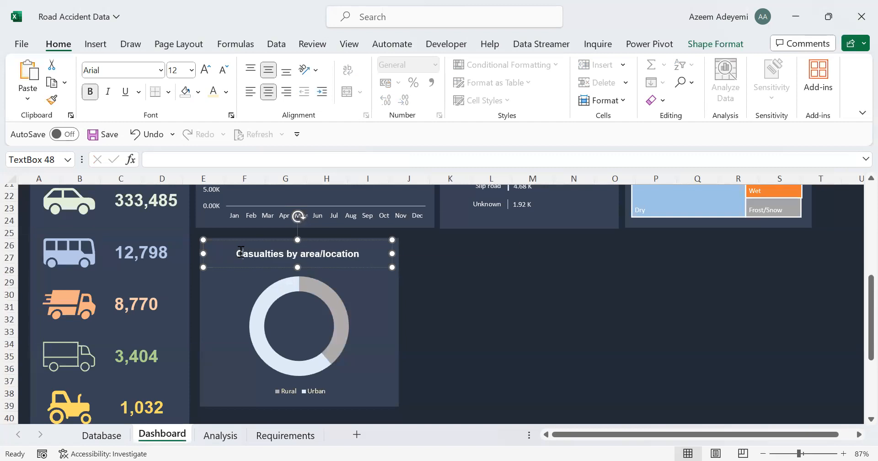
pyautogui.press('BackSpace')
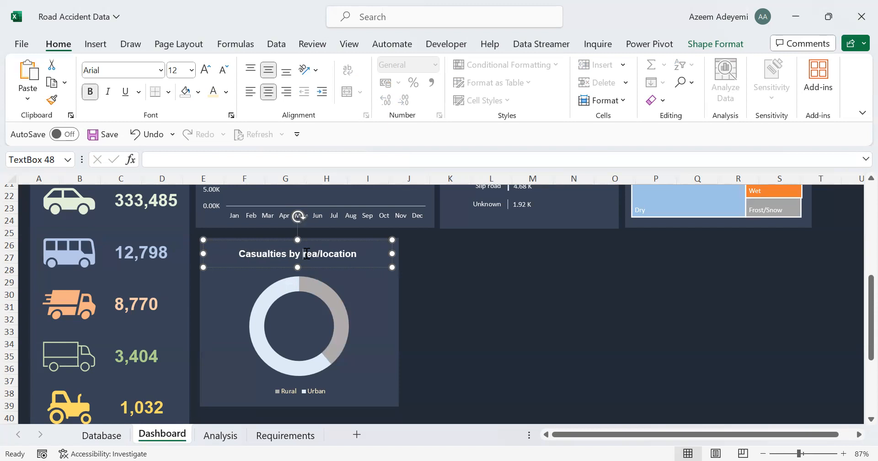
pyautogui.write('A')
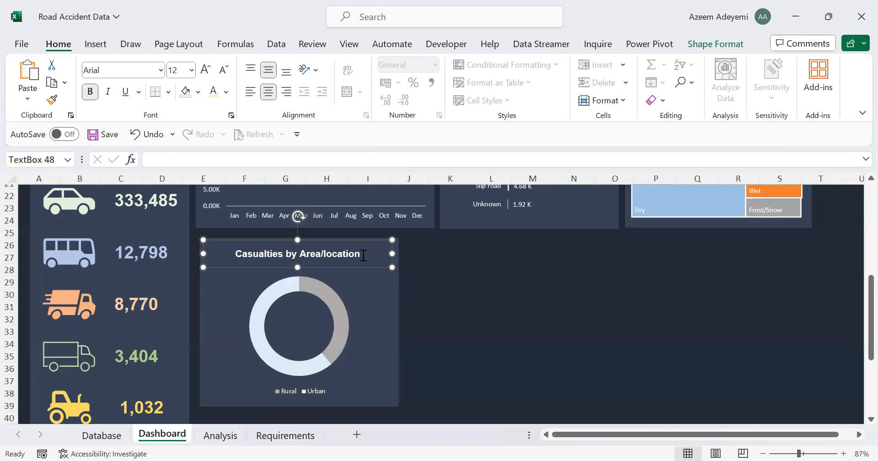
pyautogui.press('BackSpace')
pyautogui.press('BackSpace')
pyautogui.press('BackSpace')
pyautogui.press('BackSpace')
pyautogui.press('BackSpace')
pyautogui.press('BackSpace')
pyautogui.press('BackSpace')
pyautogui.press('BackSpace')
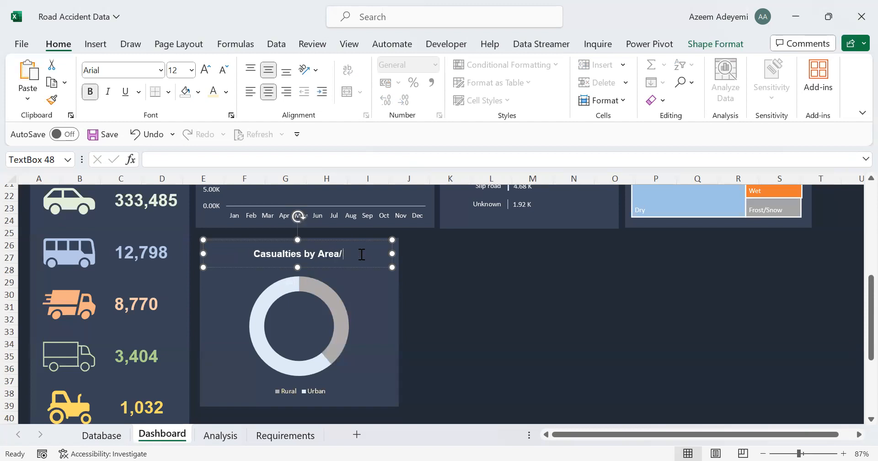
pyautogui.press('BackSpace')
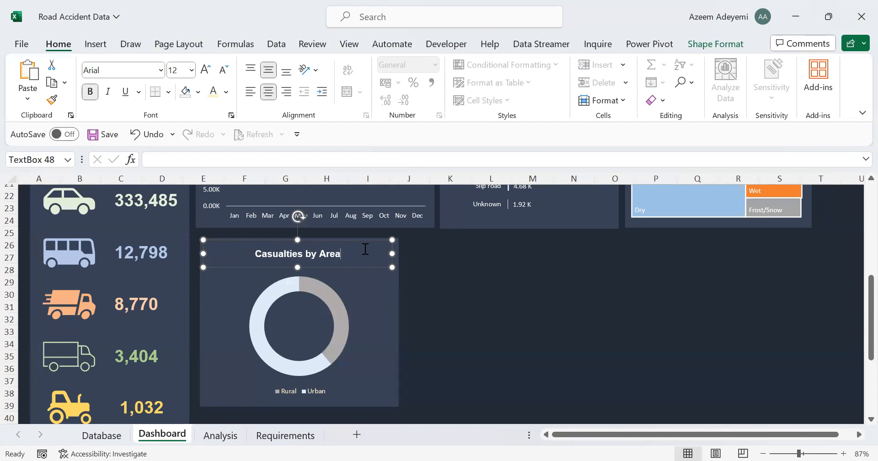
# Duplicate the doughnut chart's background panel and place the empty copy directly to its right, aligned with it
pyautogui.click(401, 300)
pyautogui.moveTo(402, 305); pyautogui.dragTo(601, 287)
pyautogui.click(245, 256)
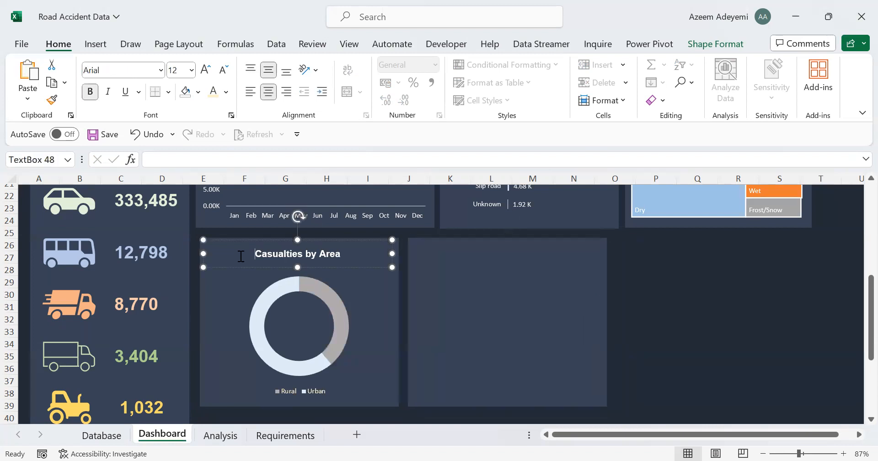
# Check the remaining day/night requirement, then copy the Rural/Urban casualties pivot table at B59 on the Analysis sheet to B66
pyautogui.click(285, 436)
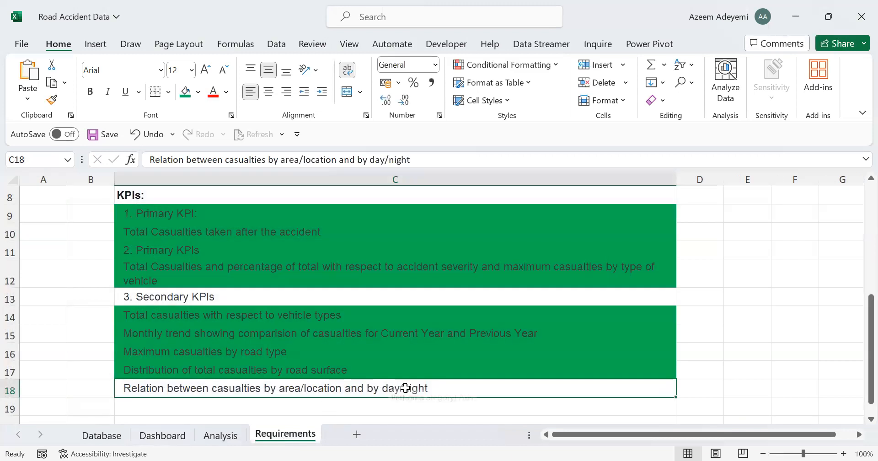
pyautogui.click(161, 437)
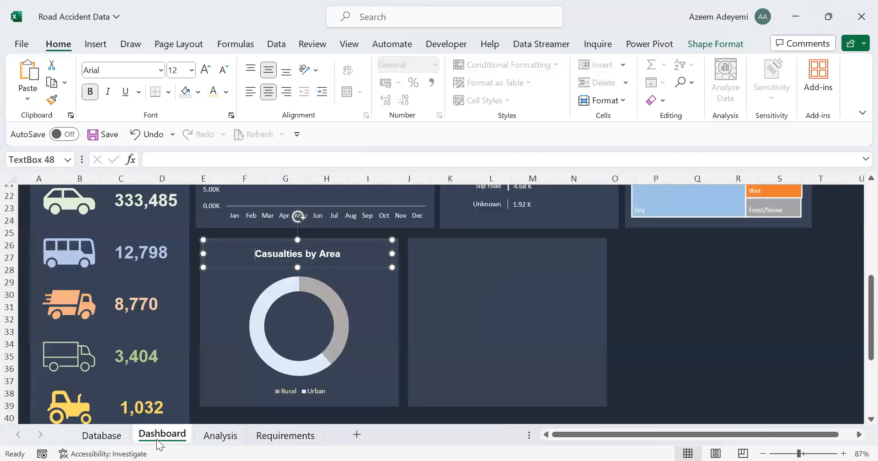
pyautogui.click(102, 437)
pyautogui.click(220, 435)
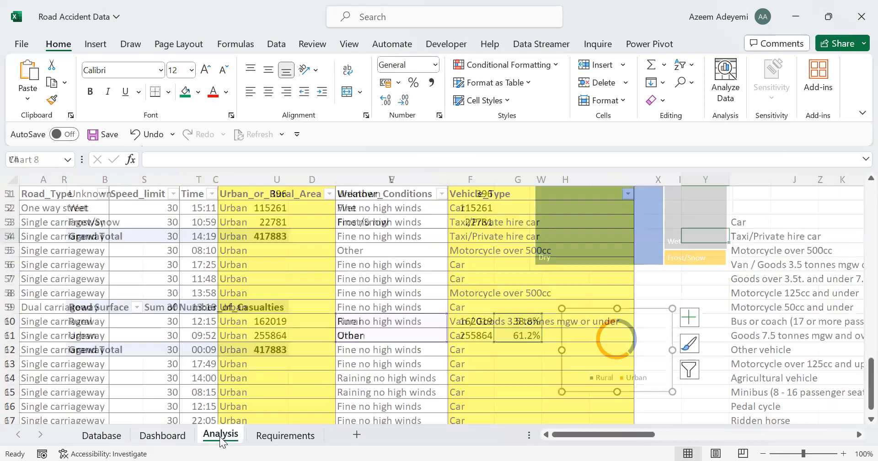
pyautogui.moveTo(77, 311); pyautogui.dragTo(241, 356)
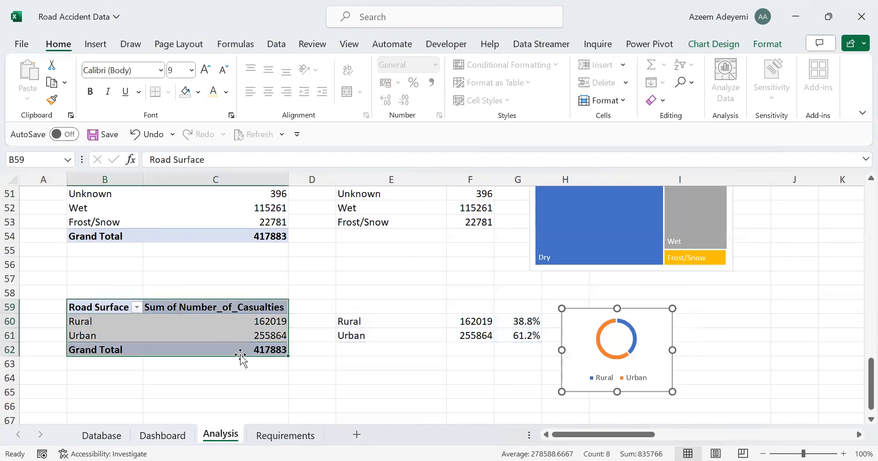
pyautogui.hotkey('ctrl', 'c')
pyautogui.press('Down')
pyautogui.press('Down')
pyautogui.press('Down')
pyautogui.press('Down')
pyautogui.press('Down')
pyautogui.press('Down')
pyautogui.press('Down')
pyautogui.press('Down')
pyautogui.press('Down')
pyautogui.press('Down')
pyautogui.press('Down')
pyautogui.press('Down')
pyautogui.press('Down')
pyautogui.press('Up')
pyautogui.press('Up')
pyautogui.press('Up')
pyautogui.press('Up')
pyautogui.press('Up')
pyautogui.press('Up')
pyautogui.hotkey('ctrl', 'v')
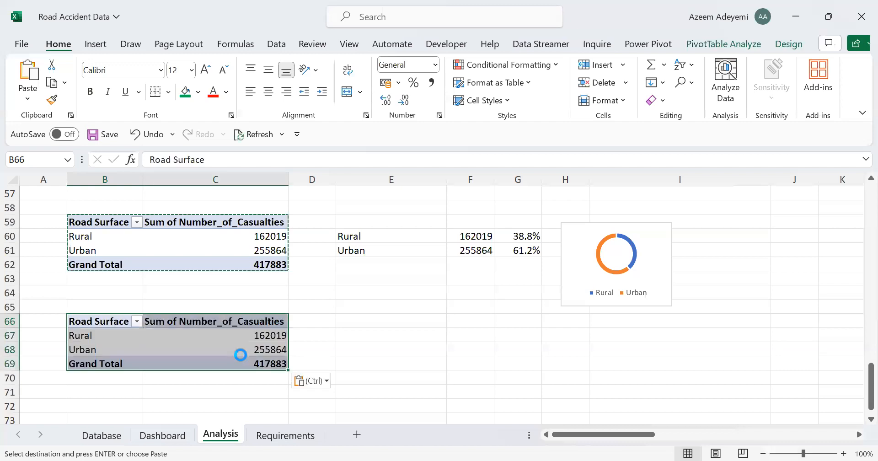
# Remove the Urban_or_Rural_Area field from the rows of the copied pivot table at B66
pyautogui.click(200, 345)
pyautogui.moveTo(577, 329); pyautogui.dragTo(366, 288)
# Look through the pivot table's field list and the Database sheet's columns for the field that distinguishes day from night
pyautogui.moveTo(471, 273); pyautogui.dragTo(466, 359)
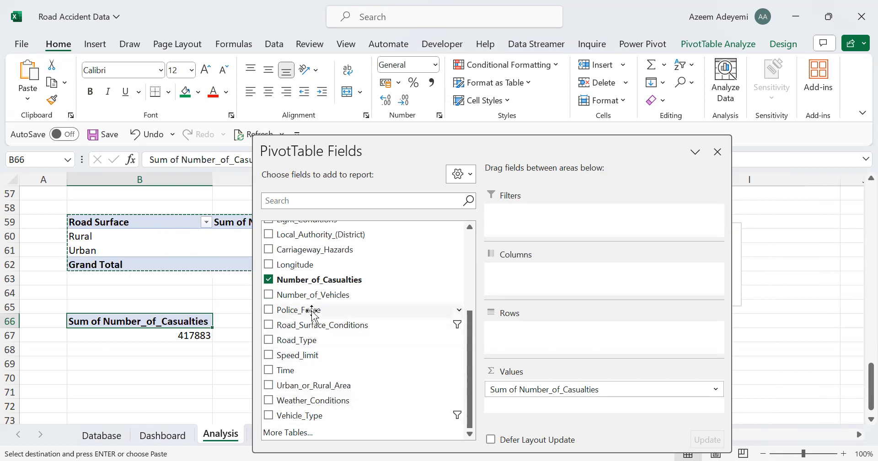
pyautogui.moveTo(472, 345); pyautogui.dragTo(472, 334)
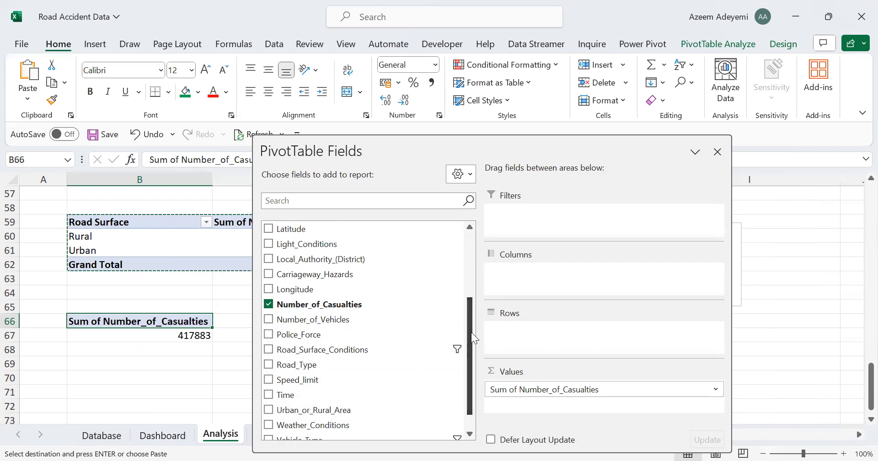
pyautogui.click(105, 437)
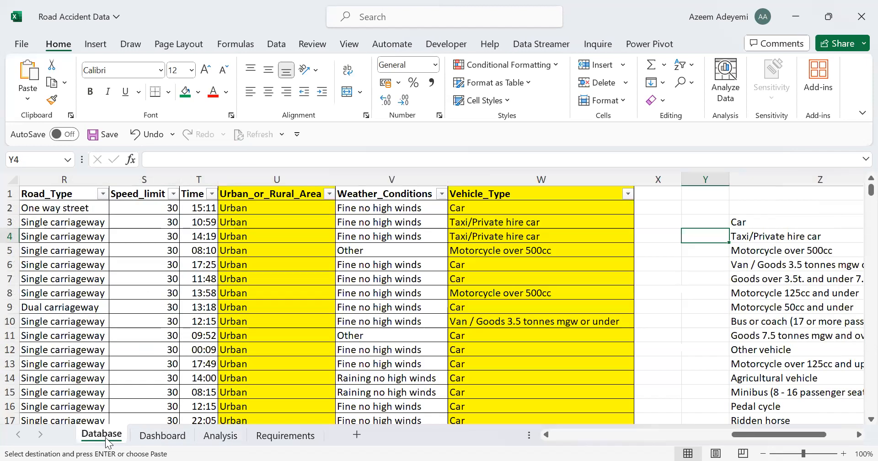
pyautogui.click(271, 289)
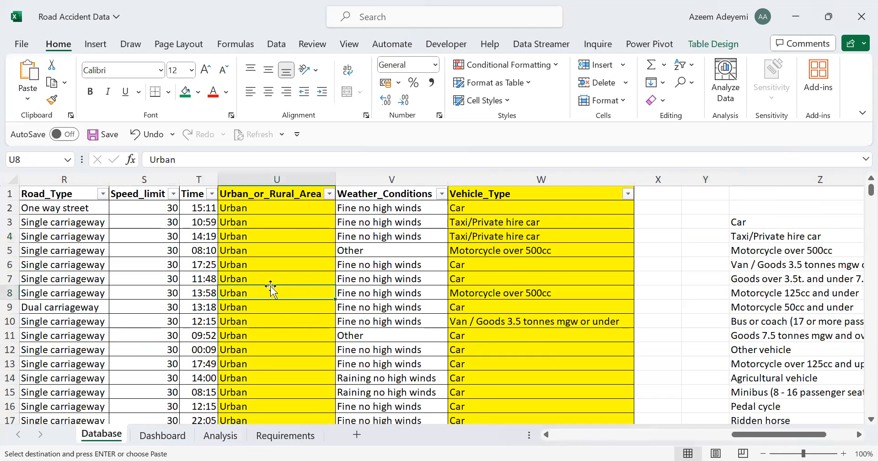
pyautogui.press('Left')
pyautogui.press('Left')
pyautogui.press('Left')
pyautogui.press('Left')
pyautogui.press('Left')
pyautogui.press('Left')
pyautogui.press('Left')
pyautogui.press('Left')
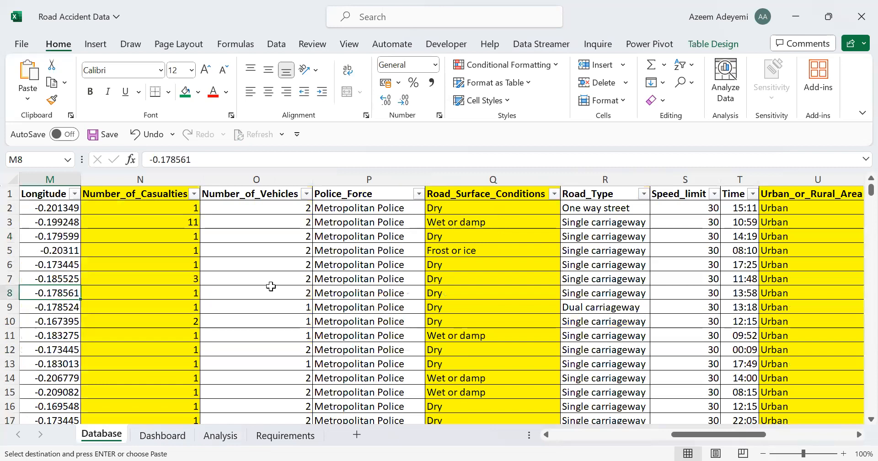
pyautogui.press('Left')
pyautogui.press('Left')
pyautogui.press('Left')
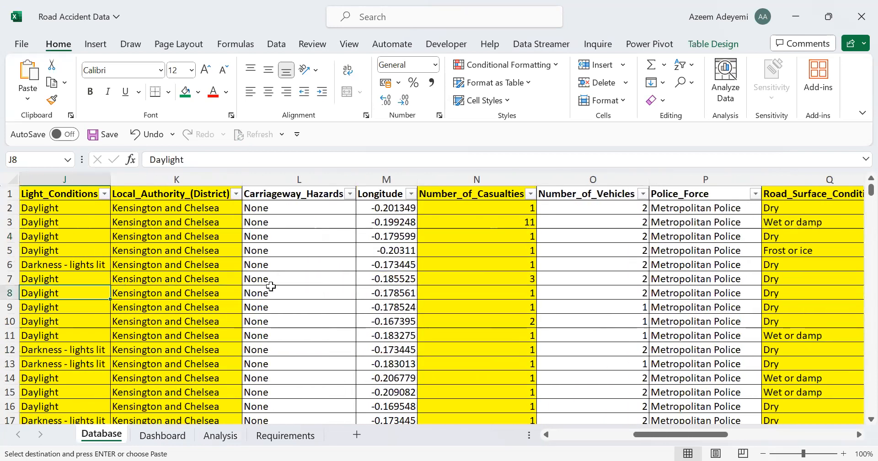
pyautogui.press('Left')
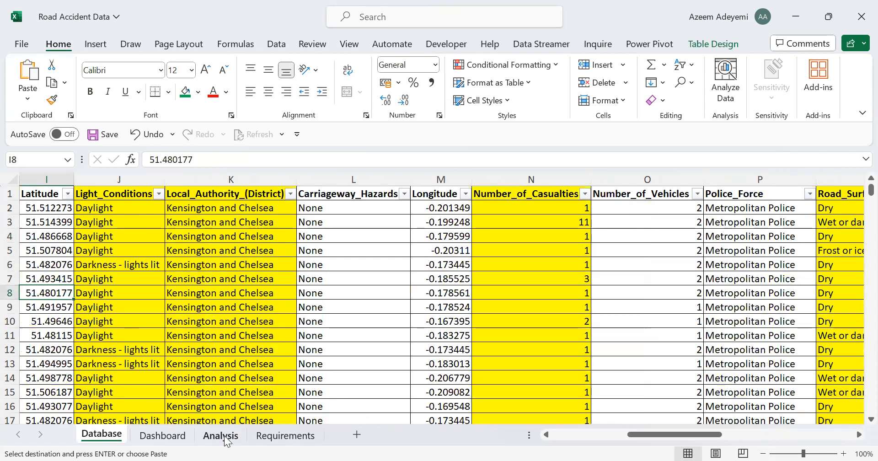
pyautogui.click(182, 441)
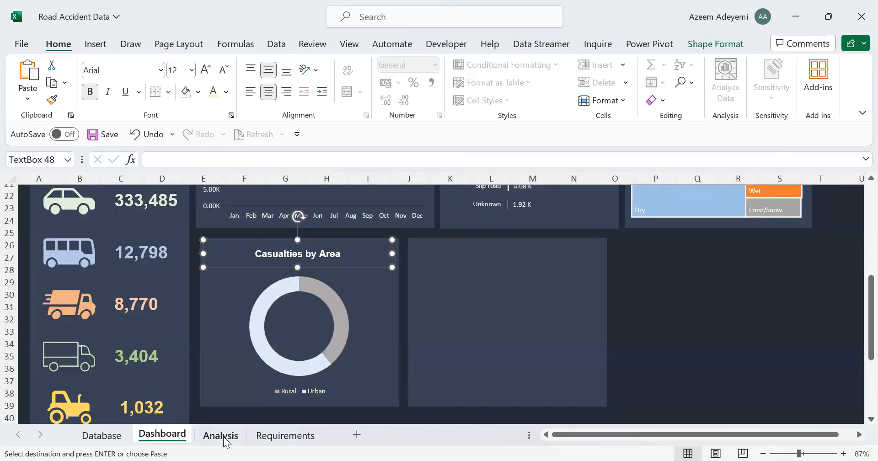
pyautogui.click(223, 440)
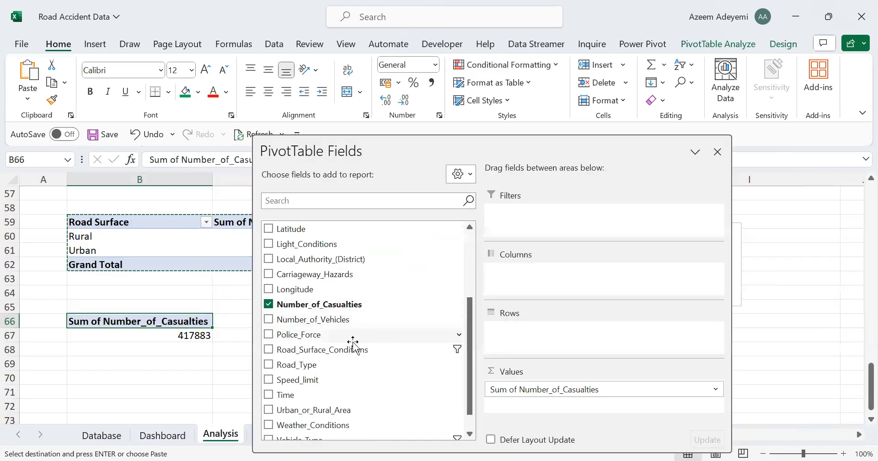
# Add the Light_Conditions field to the rows of the pivot table at B66 on the Analysis sheet
pyautogui.moveTo(469, 351); pyautogui.dragTo(470, 327)
pyautogui.moveTo(362, 297); pyautogui.dragTo(587, 353)
pyautogui.click(137, 292)
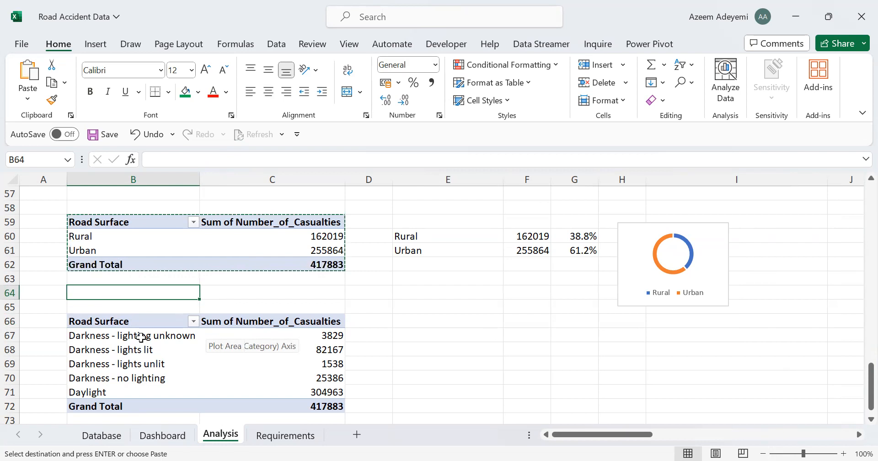
# Start a calculated item in the Light_Conditions field of the B66 pivot table and name it Darkness
pyautogui.click(120, 350)
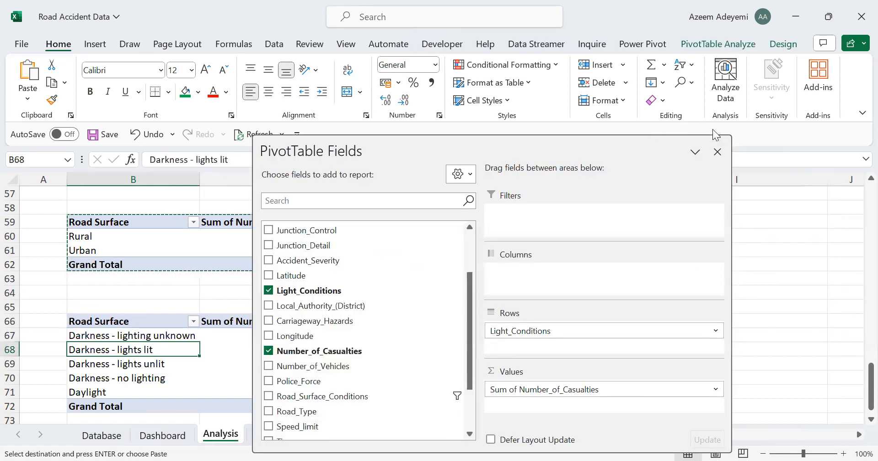
pyautogui.click(717, 152)
pyautogui.scroll(-14, 675, 65)
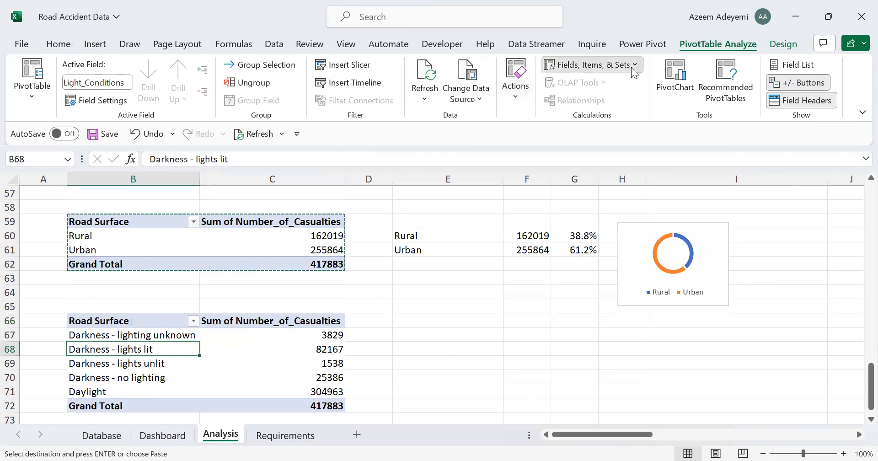
pyautogui.click(634, 69)
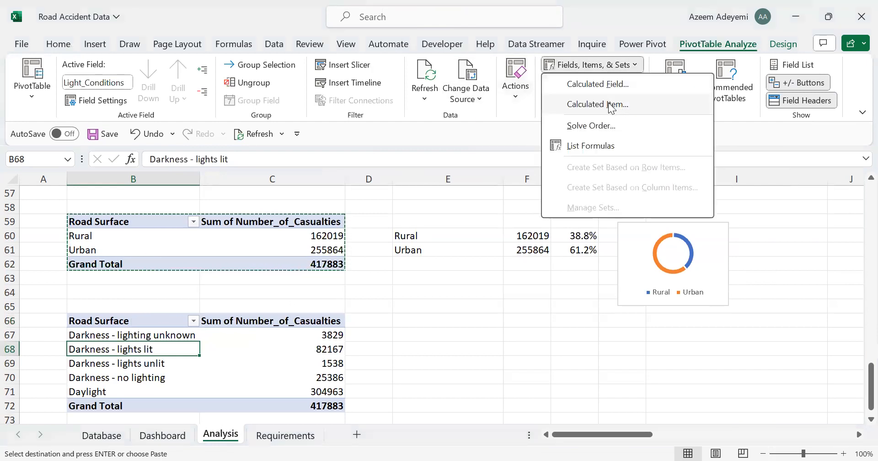
pyautogui.click(611, 105)
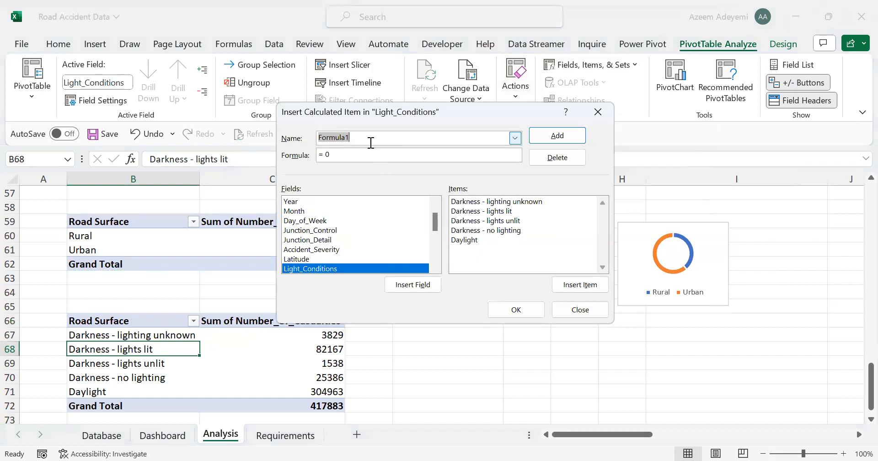
pyautogui.write('Darkness')
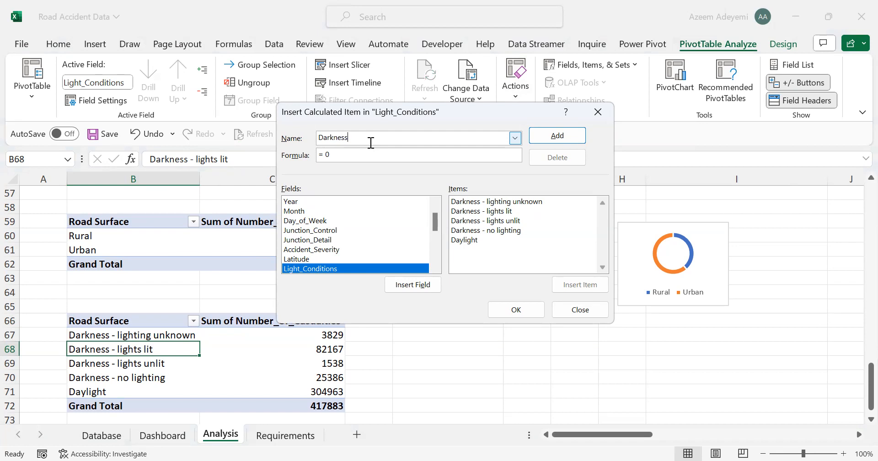
# Define the Darkness item as the sum of Darkness - lighting unknown, lights lit, lights unlit and no lighting, and insert it
pyautogui.moveTo(344, 159); pyautogui.dragTo(308, 158)
pyautogui.doubleClick(500, 203)
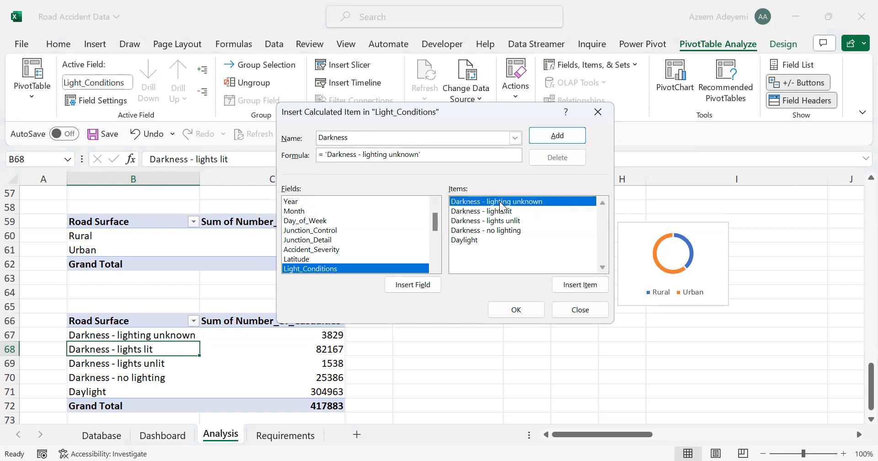
pyautogui.write('+')
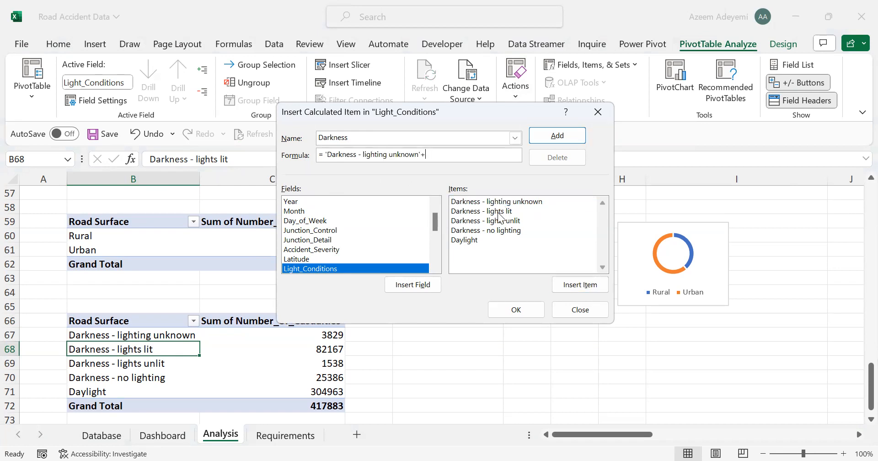
pyautogui.doubleClick(492, 214)
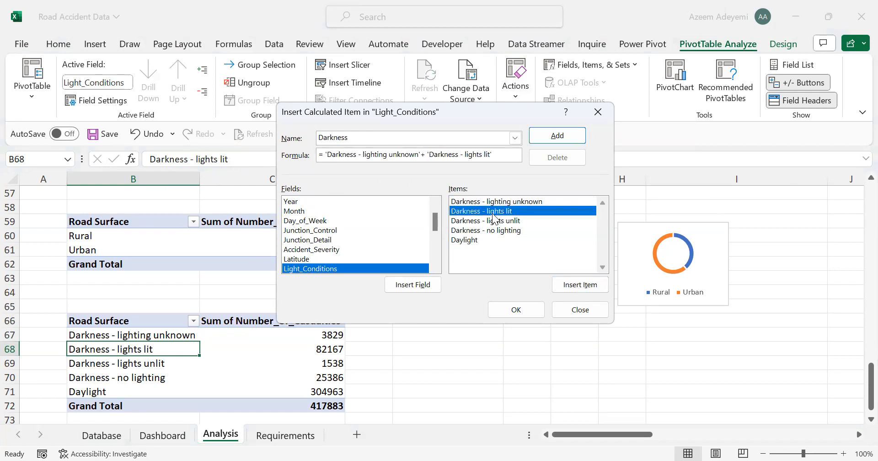
pyautogui.write('+')
pyautogui.doubleClick(499, 223)
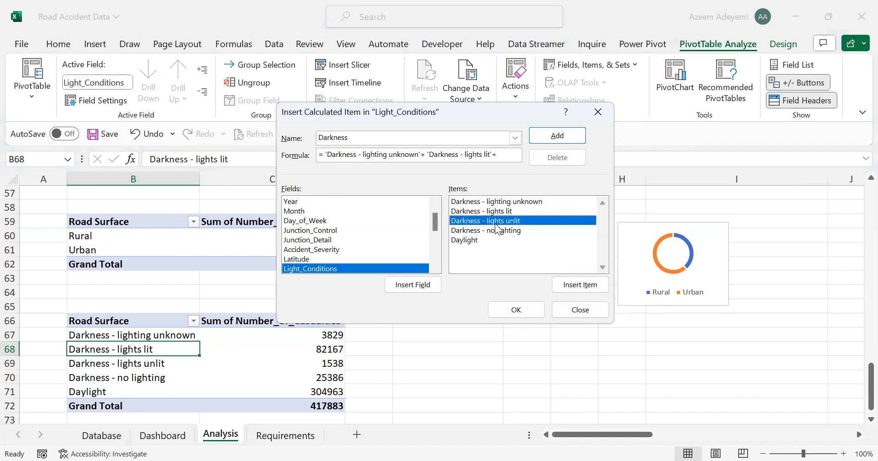
pyautogui.write('+')
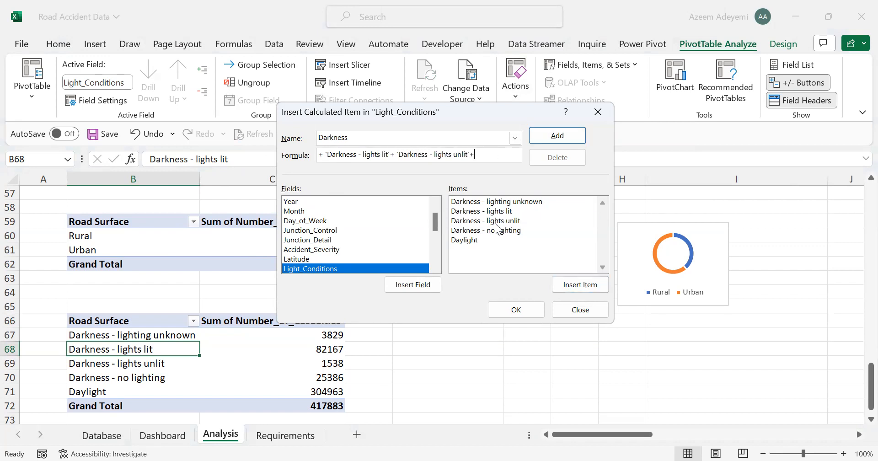
pyautogui.doubleClick(502, 231)
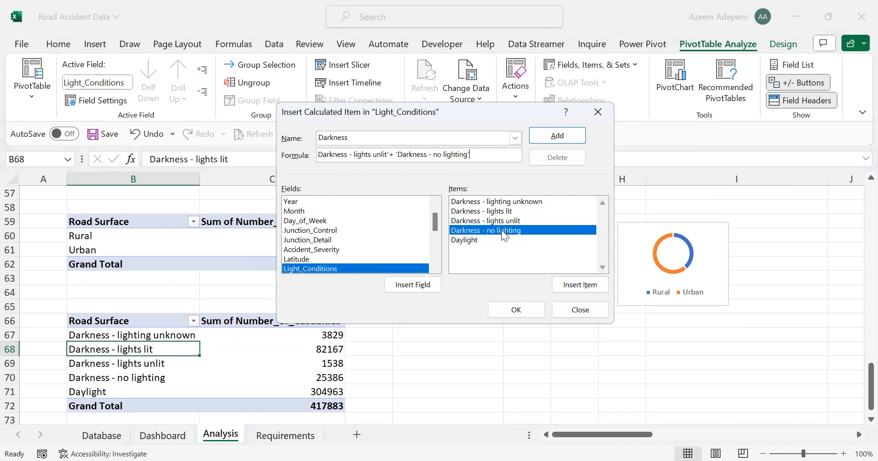
pyautogui.click(522, 310)
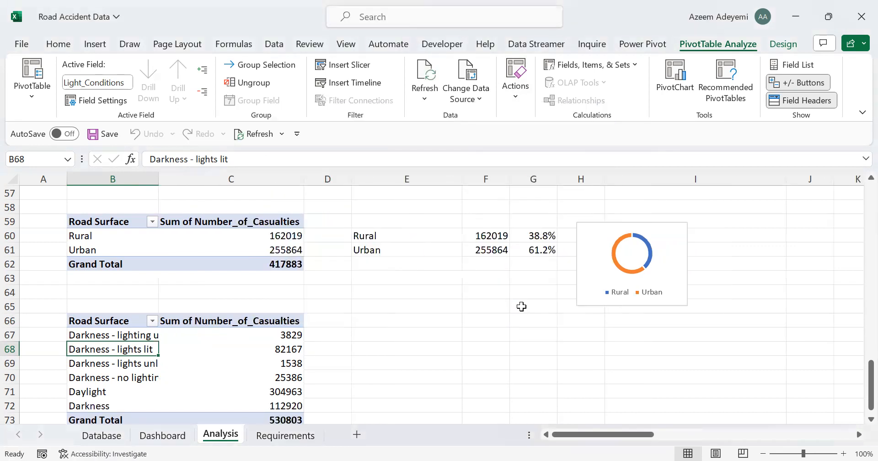
# Filter the light conditions pivot table to show only Daylight and Darkness, excluding the four detailed darkness categories
pyautogui.click(151, 320)
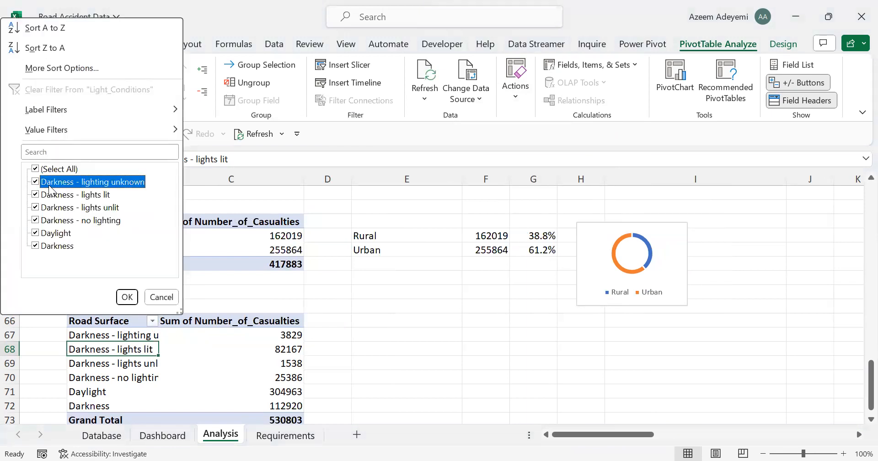
pyautogui.click(36, 185)
pyautogui.click(36, 197)
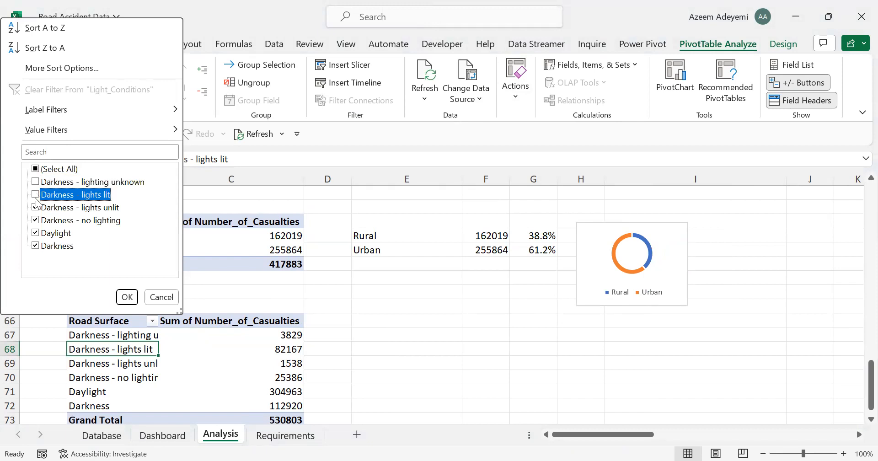
pyautogui.click(36, 219)
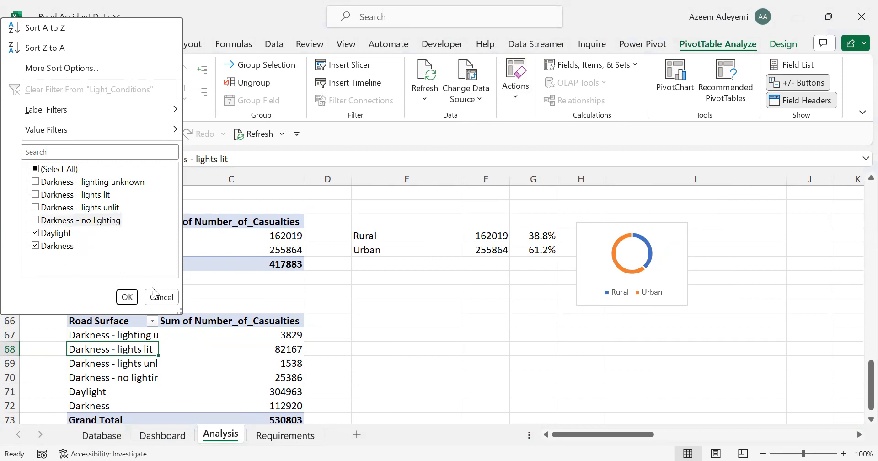
pyautogui.click(129, 298)
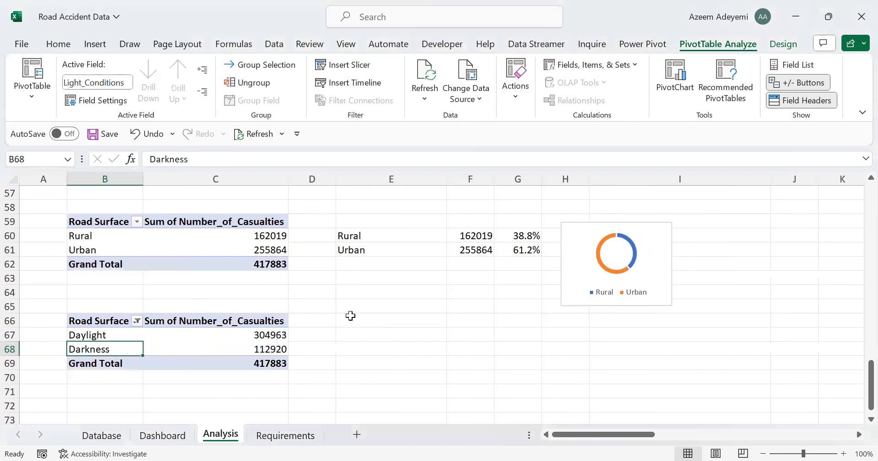
# Link cells E67:E68 to the Daylight and Darkness labels in B67:B68 of the pivot table
pyautogui.click(374, 330)
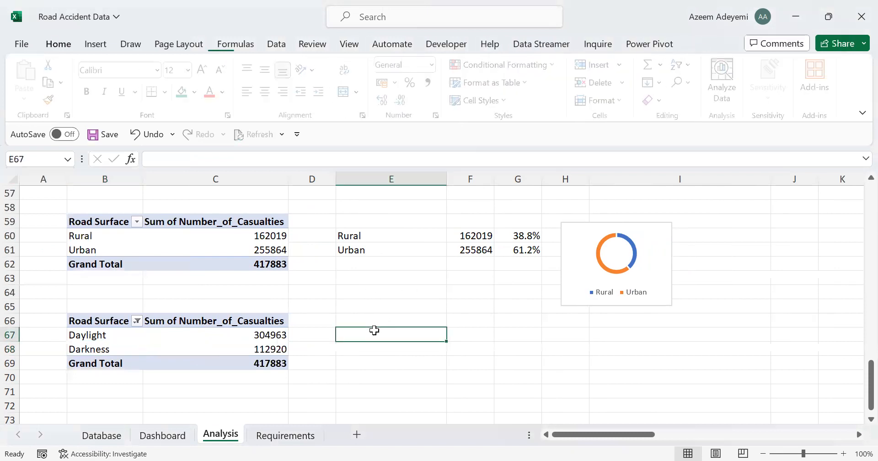
pyautogui.write('=')
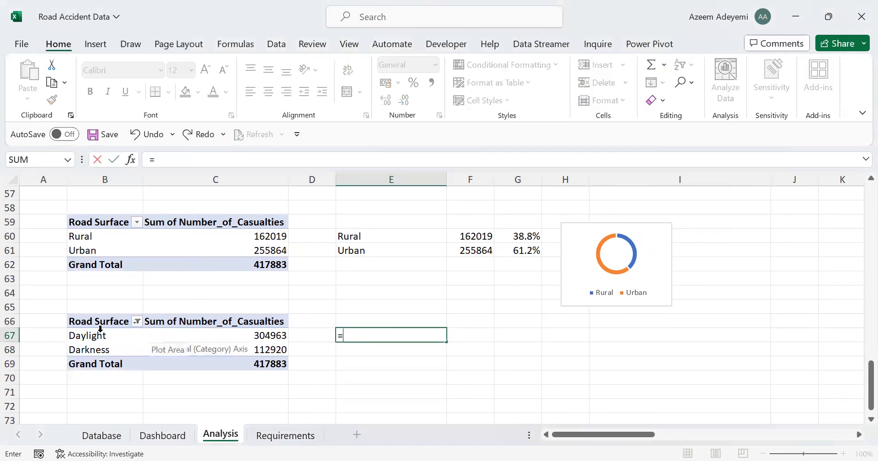
pyautogui.click(82, 337)
pyautogui.press('Return')
pyautogui.click(367, 329)
pyautogui.moveTo(446, 341); pyautogui.dragTo(444, 355)
# Link cells F67 and F68 to the Daylight and Darkness casualty sums in the pivot table
pyautogui.click(478, 339)
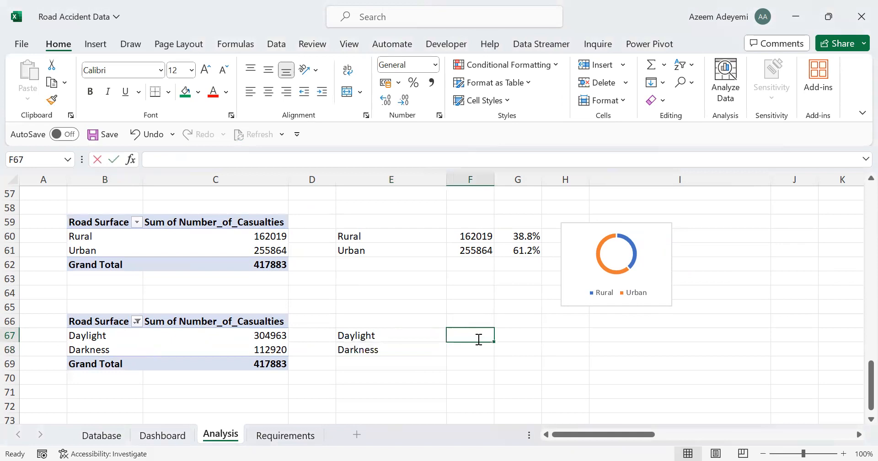
pyautogui.write('=')
pyautogui.click(263, 335)
pyautogui.press('Return')
pyautogui.write('=')
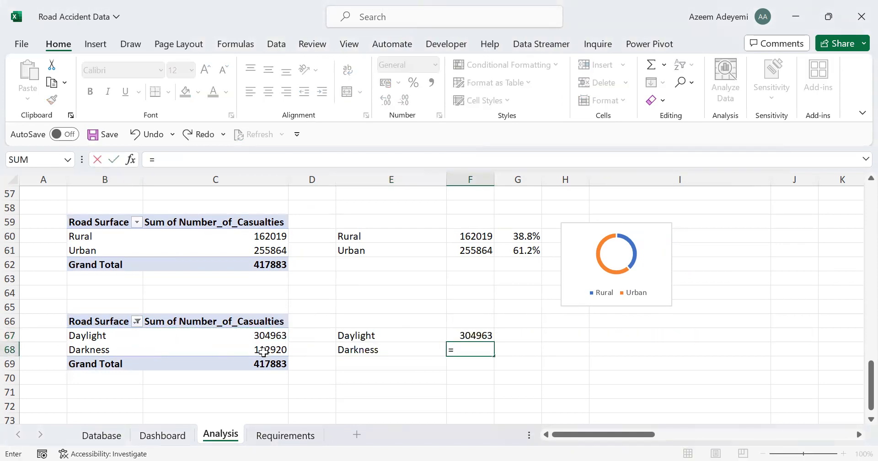
pyautogui.click(263, 349)
pyautogui.press('Return')
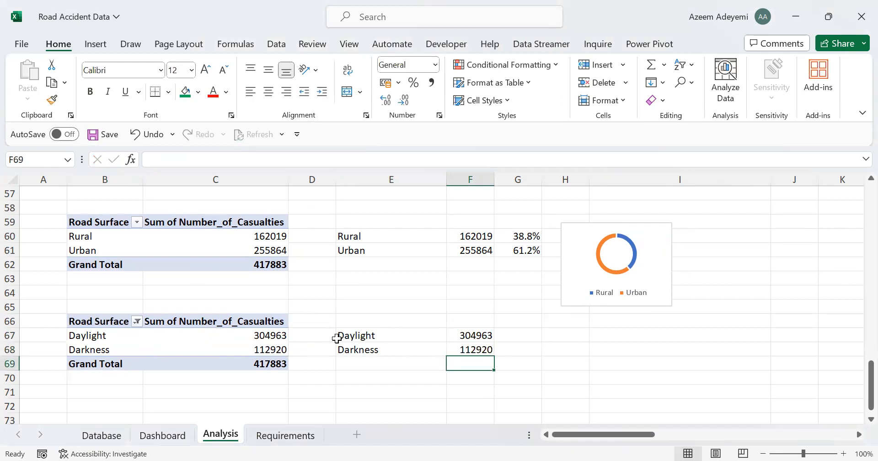
# Insert a doughnut chart from the Daylight and Darkness casualty figures in E67:F68
pyautogui.click(516, 337)
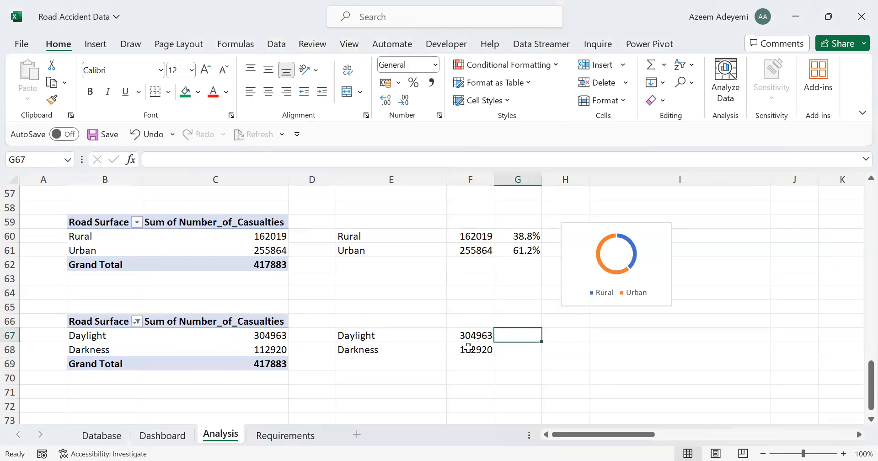
pyautogui.moveTo(378, 335); pyautogui.dragTo(461, 346)
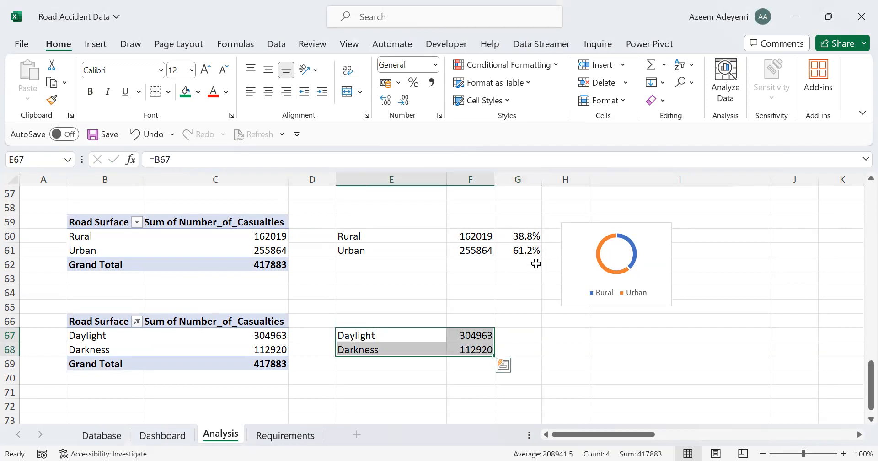
pyautogui.click(96, 44)
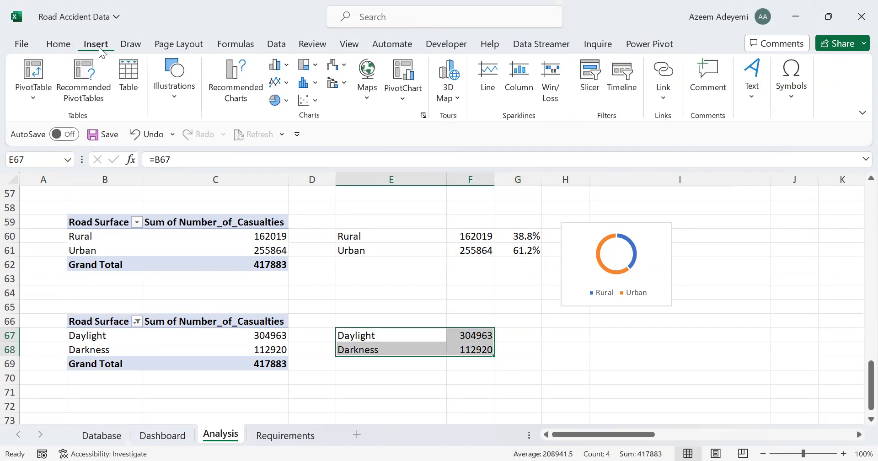
pyautogui.click(290, 102)
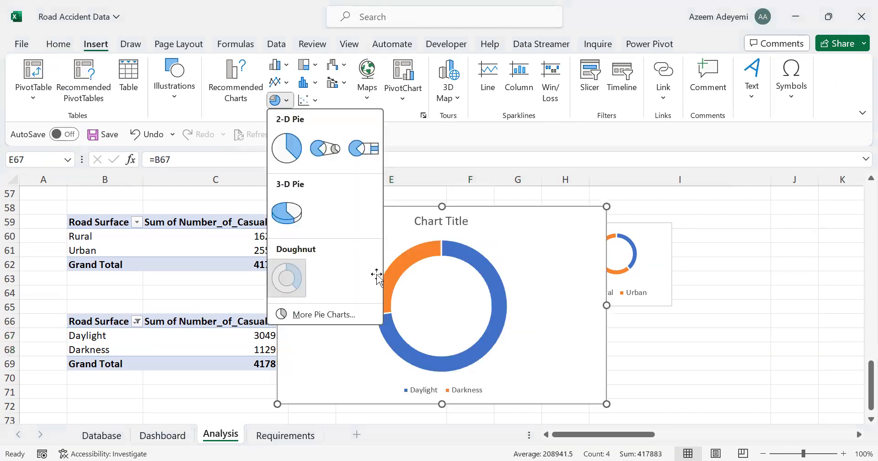
pyautogui.click(287, 278)
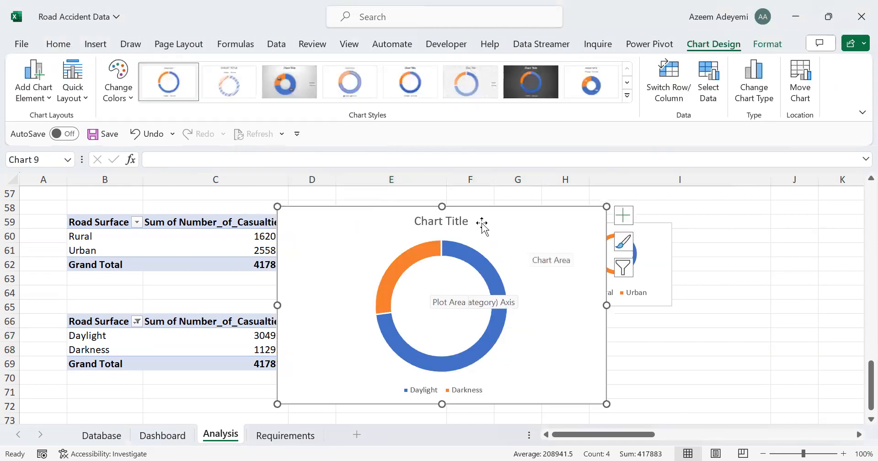
# Delete the new doughnut chart's title, shrink the chart and place it below the Rural/Urban chart
pyautogui.click(447, 222)
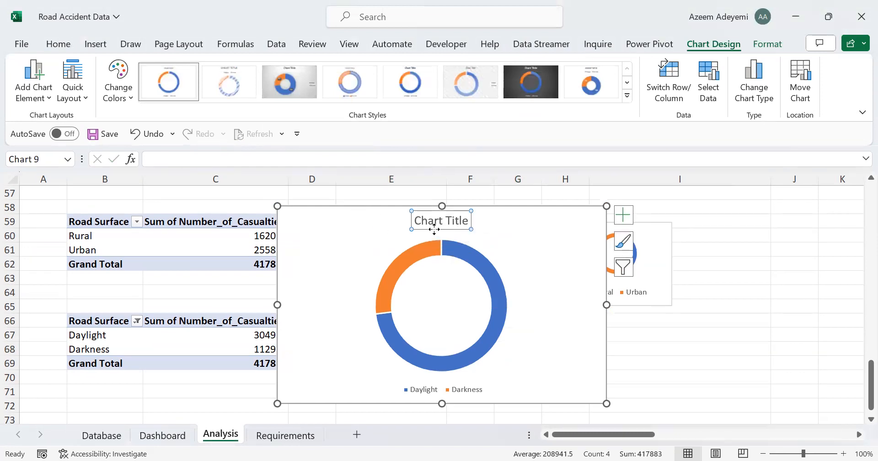
pyautogui.press('Delete')
pyautogui.moveTo(277, 206); pyautogui.dragTo(439, 290)
pyautogui.moveTo(493, 295); pyautogui.dragTo(596, 332)
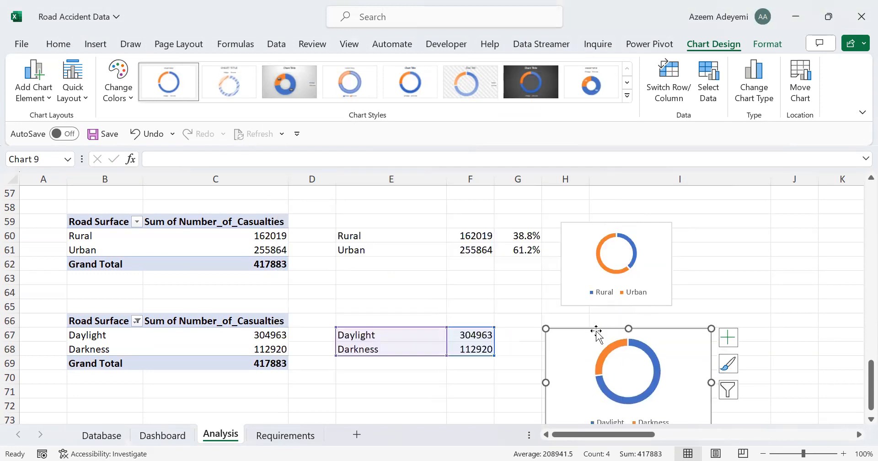
# Paste a copy of the Daylight/Darkness chart on the Dashboard sheet and place it in the empty panel beside Casualties by Area
pyautogui.click(169, 437)
pyautogui.click(643, 294)
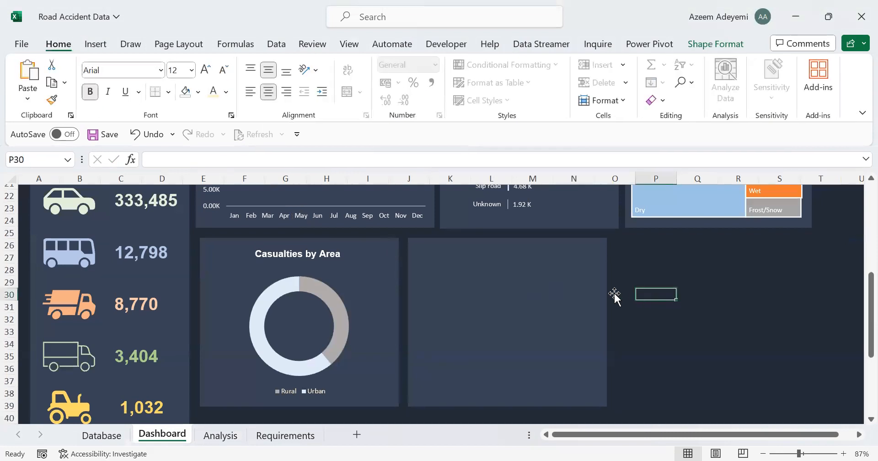
pyautogui.hotkey('ctrl', 'v')
pyautogui.moveTo(667, 290); pyautogui.dragTo(455, 256)
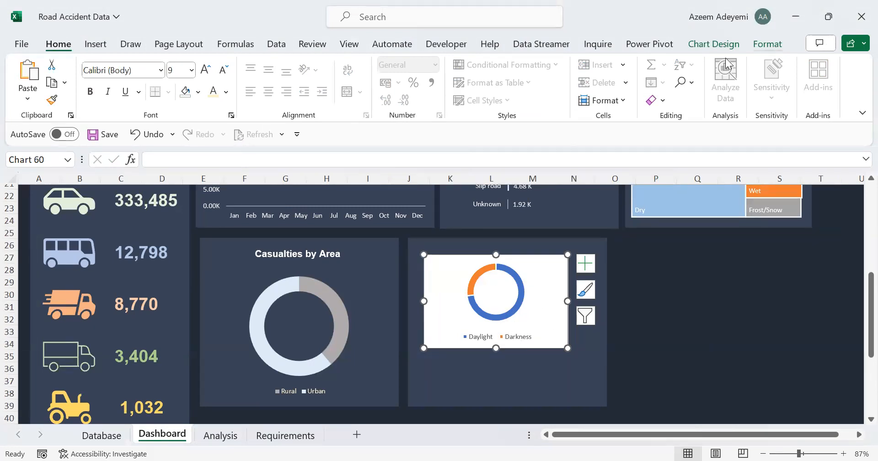
# Remove the fill and the outline of the Daylight/Darkness chart area
pyautogui.click(768, 44)
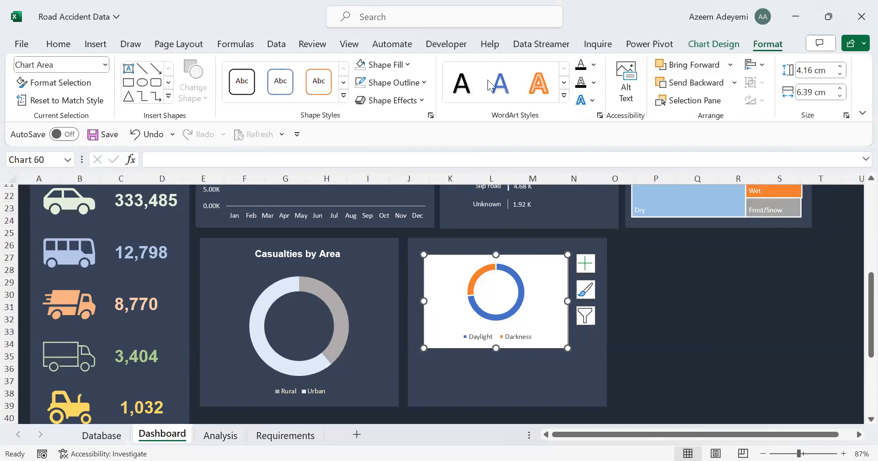
pyautogui.click(407, 65)
pyautogui.click(384, 273)
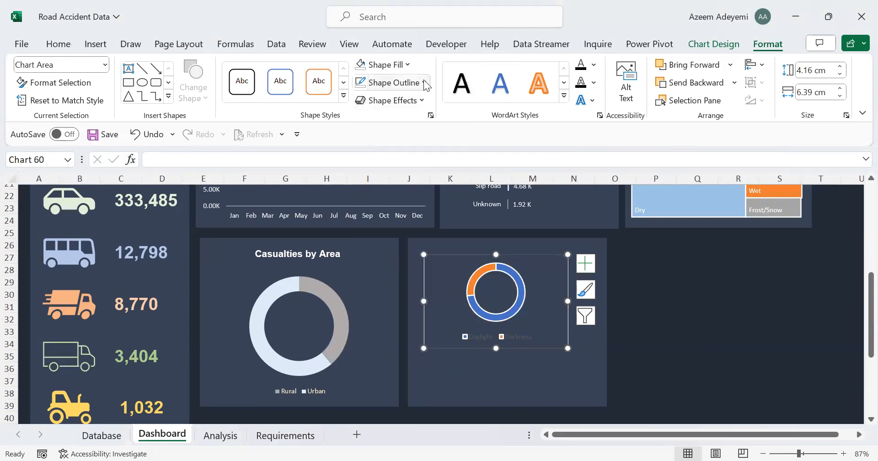
pyautogui.click(423, 83)
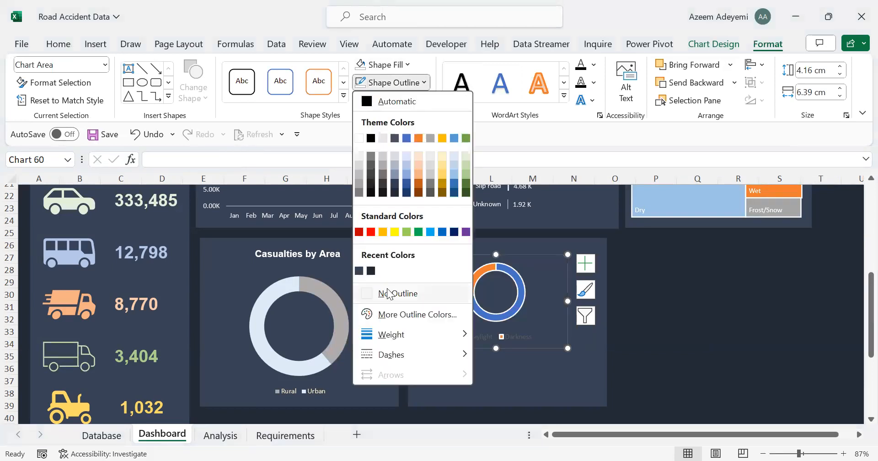
pyautogui.click(388, 294)
# Enlarge the Daylight/Darkness chart to about 6.55 by 7.95 cm and remove the outline of its doughnut ring
pyautogui.moveTo(565, 348); pyautogui.dragTo(596, 393)
pyautogui.moveTo(424, 393); pyautogui.dragTo(417, 402)
pyautogui.click(471, 285)
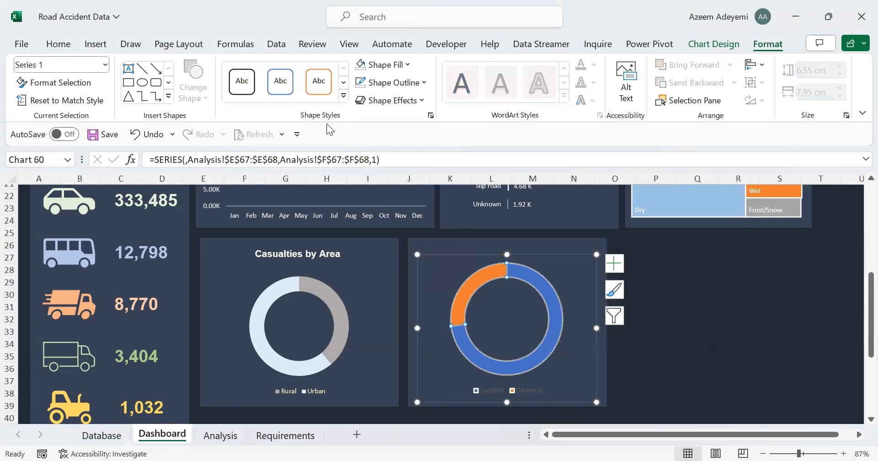
pyautogui.click(424, 82)
pyautogui.click(398, 292)
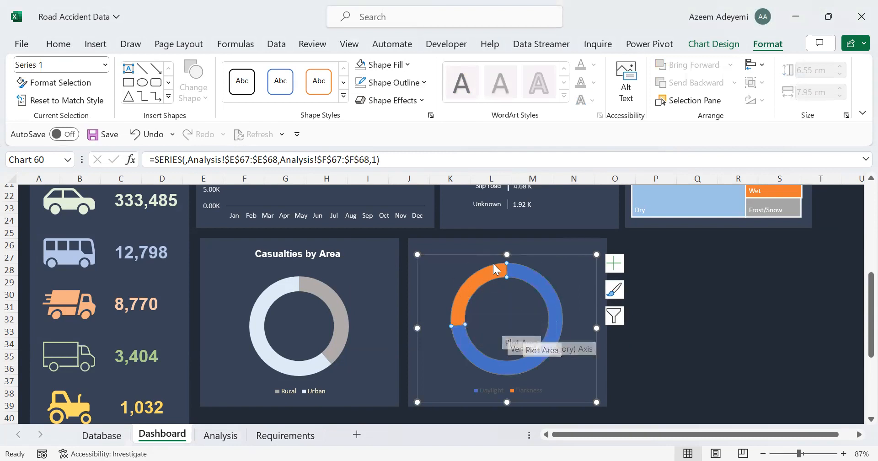
# Set the Daylight/Darkness chart's doughnut hole size to 70% and resize the chart to about 6.49 by 8.13 cm
pyautogui.doubleClick(467, 293)
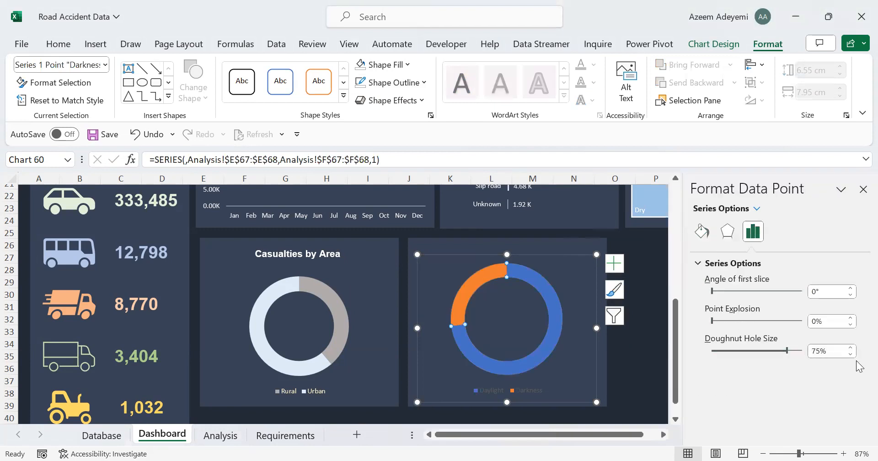
pyautogui.click(852, 355)
pyautogui.click(851, 355)
pyautogui.click(851, 355)
pyautogui.click(851, 355)
pyautogui.click(851, 354)
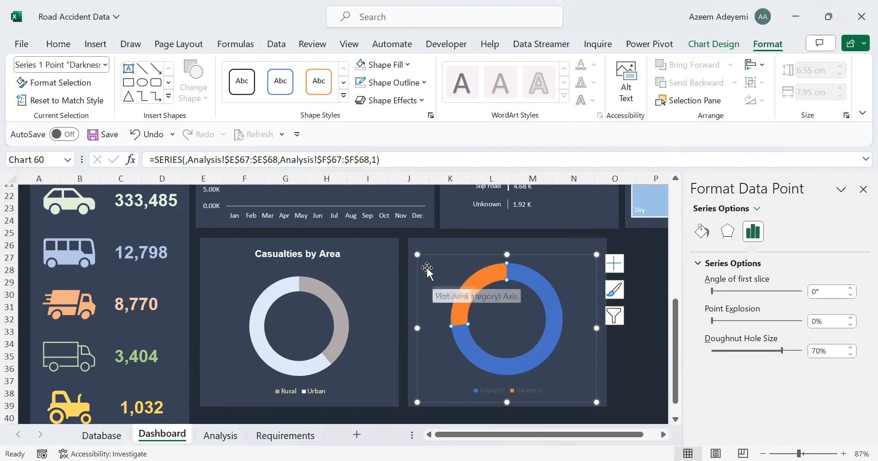
pyautogui.moveTo(417, 256); pyautogui.dragTo(414, 255)
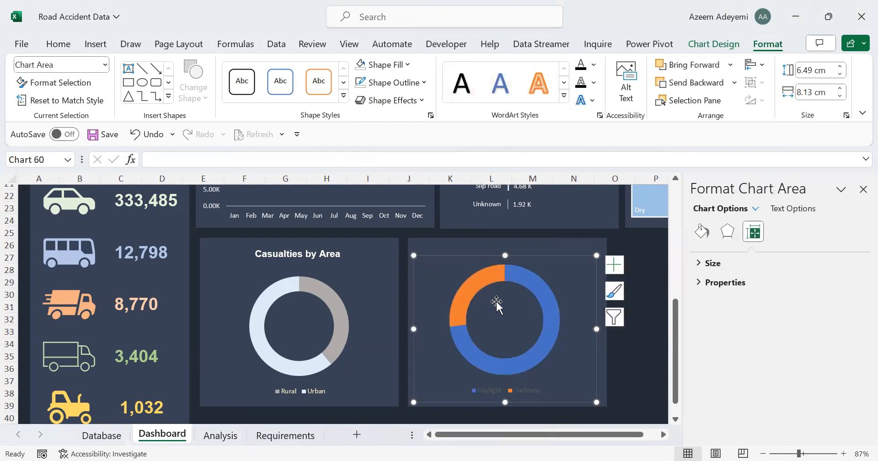
# Try a light gray fill on the whole Daylight/Darkness doughnut series and undo it
pyautogui.click(470, 290)
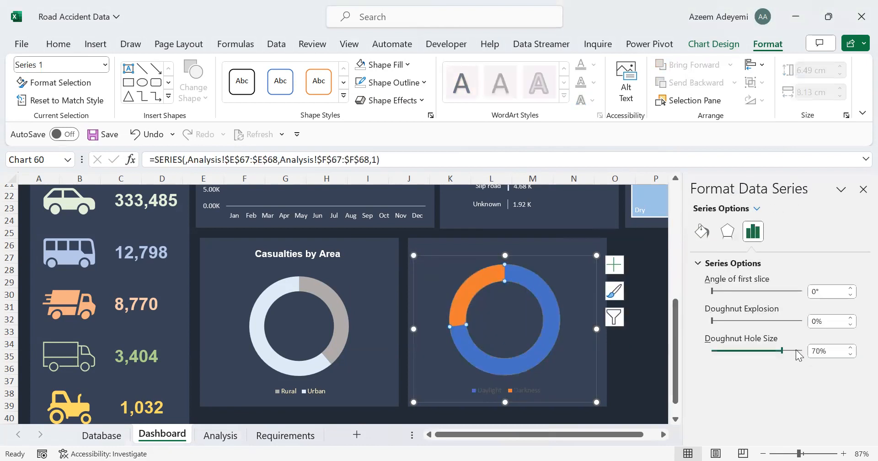
pyautogui.click(703, 232)
pyautogui.scroll(-1, 856, 406)
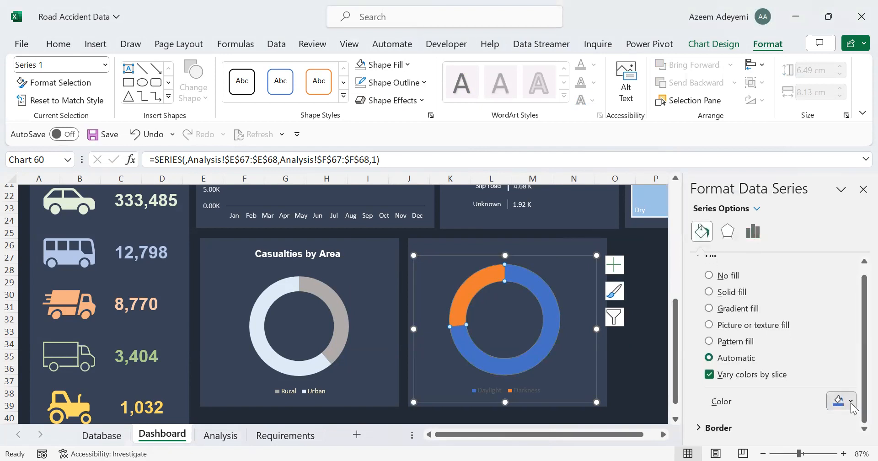
pyautogui.click(850, 402)
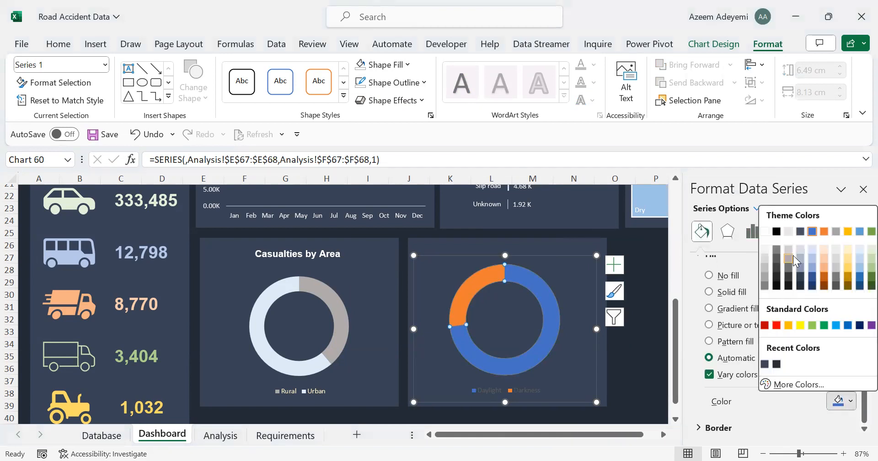
pyautogui.click(840, 251)
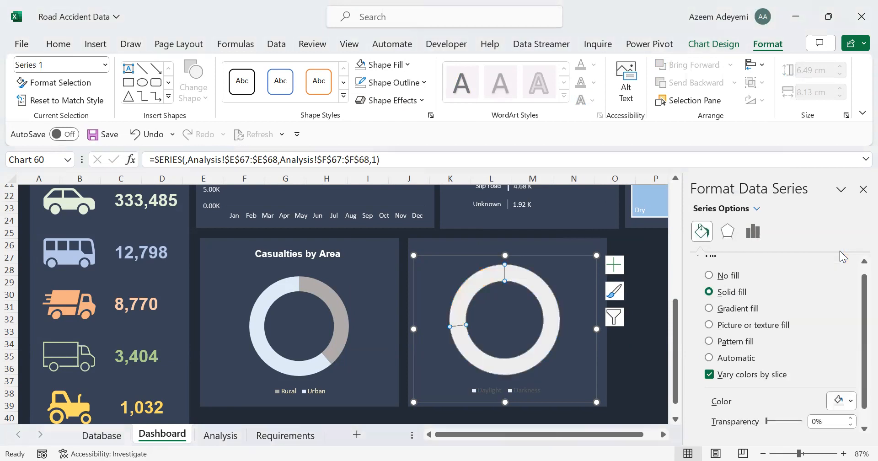
pyautogui.hotkey('ctrl', 'z')
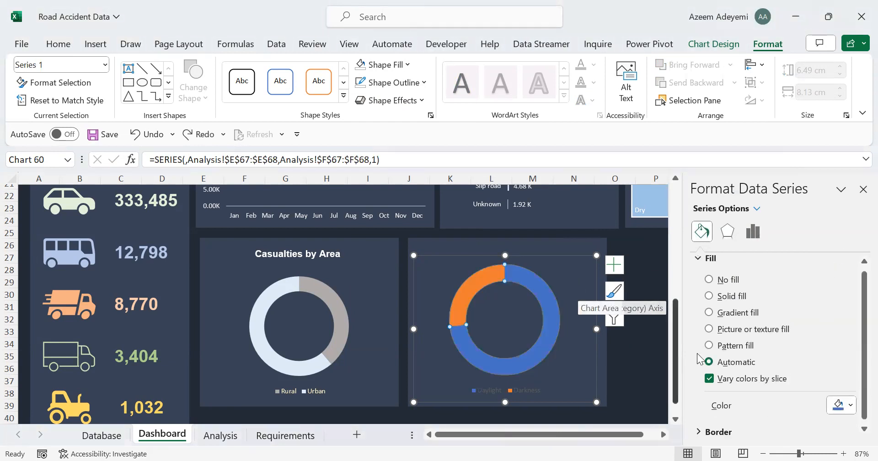
# Fill the Daylight slice with light gray and the Darkness slice with a darker brownish gray
pyautogui.click(550, 327)
pyautogui.click(840, 404)
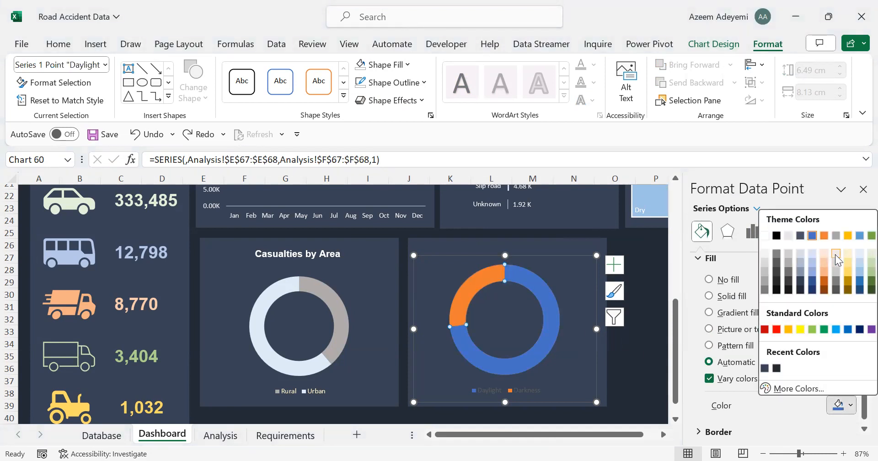
pyautogui.click(835, 255)
pyautogui.click(475, 288)
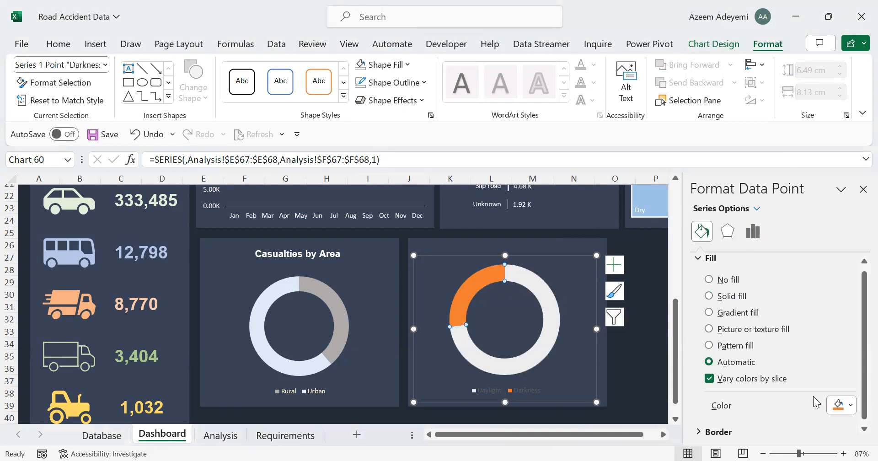
pyautogui.click(840, 405)
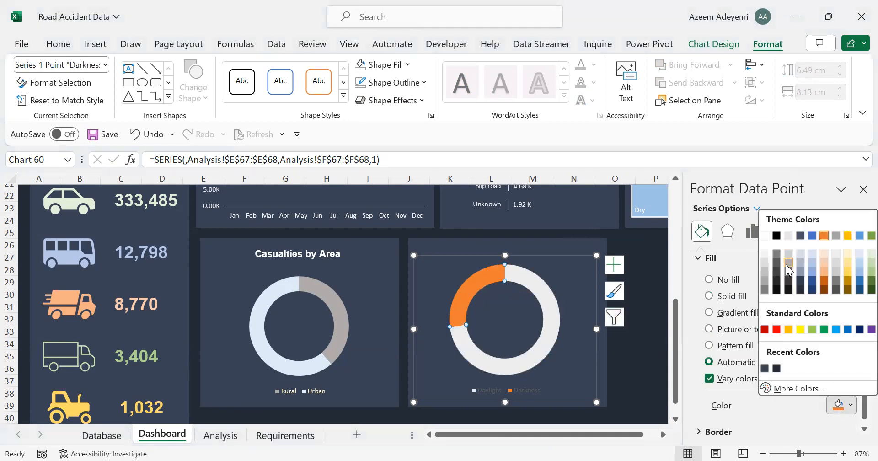
pyautogui.click(786, 265)
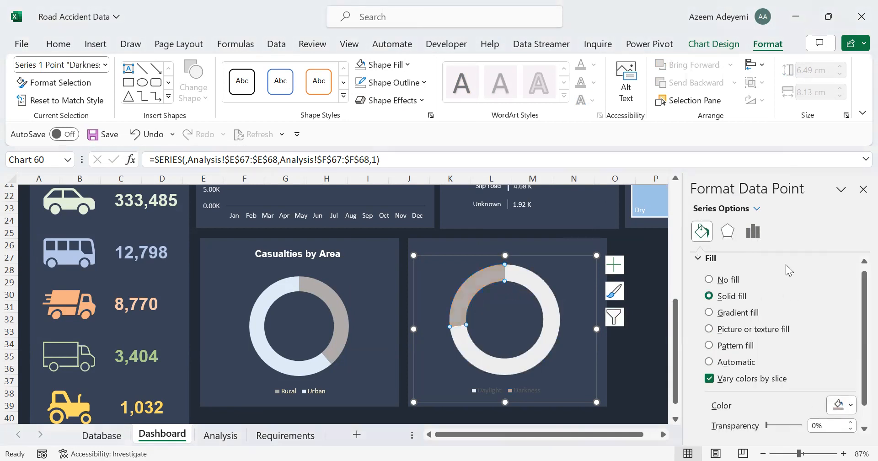
pyautogui.click(630, 358)
# Duplicate the Casualties by Area title and place the copy above the Daylight/Darkness doughnut
pyautogui.click(307, 261)
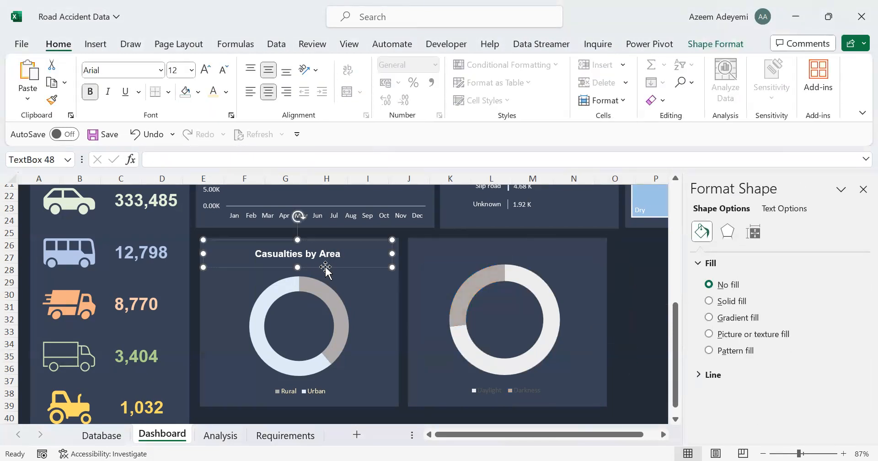
pyautogui.hotkey('ctrl', 'd')
pyautogui.moveTo(351, 276); pyautogui.dragTo(532, 264)
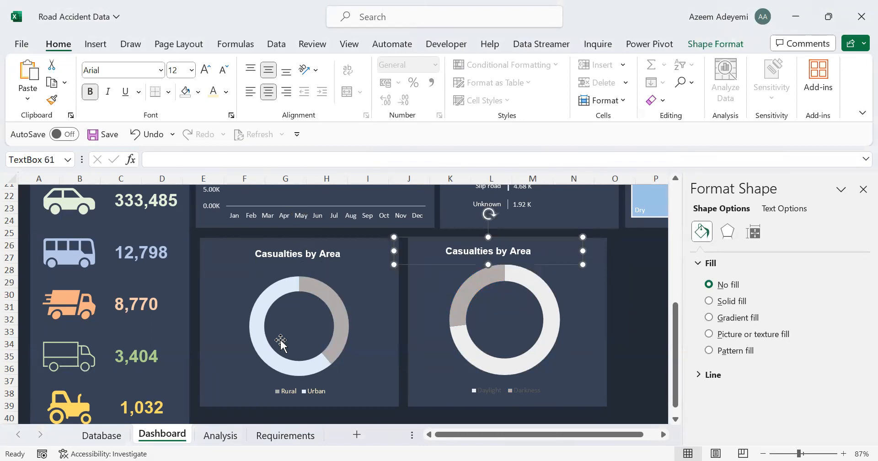
# Set the legend text of the Daylight/Darkness chart to white
pyautogui.click(487, 394)
pyautogui.click(485, 392)
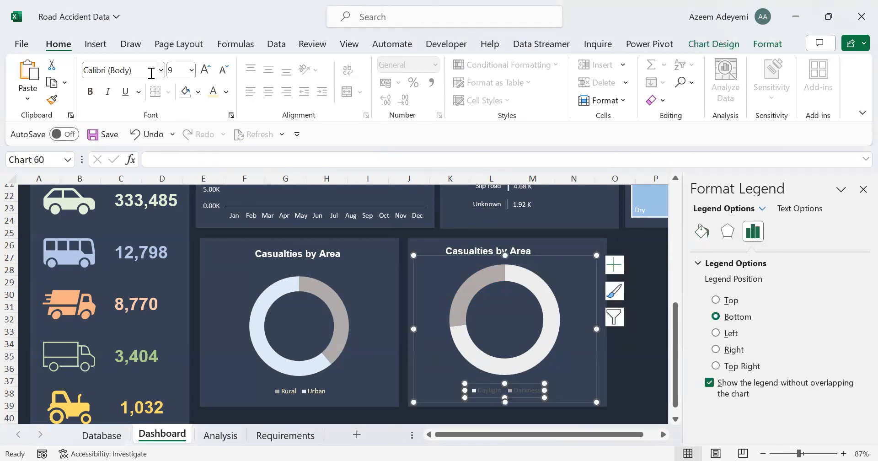
pyautogui.click(218, 95)
# Copy the text "casualties by area/location and by day/night" from cell C18 of the Requirements sheet
pyautogui.click(285, 436)
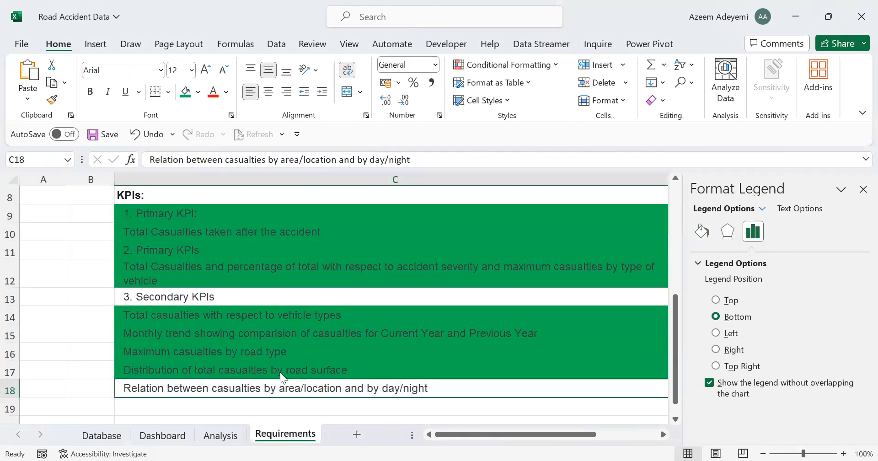
pyautogui.doubleClick(438, 389)
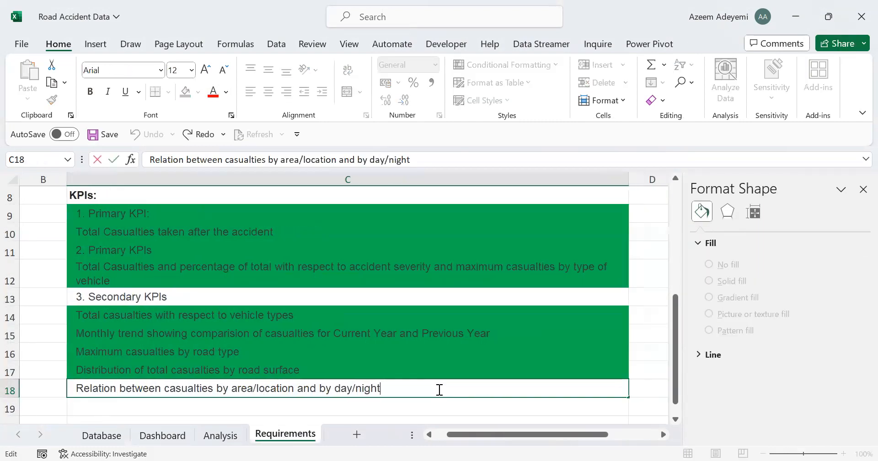
pyautogui.moveTo(398, 390); pyautogui.dragTo(167, 387)
pyautogui.hotkey('ctrl', 'c')
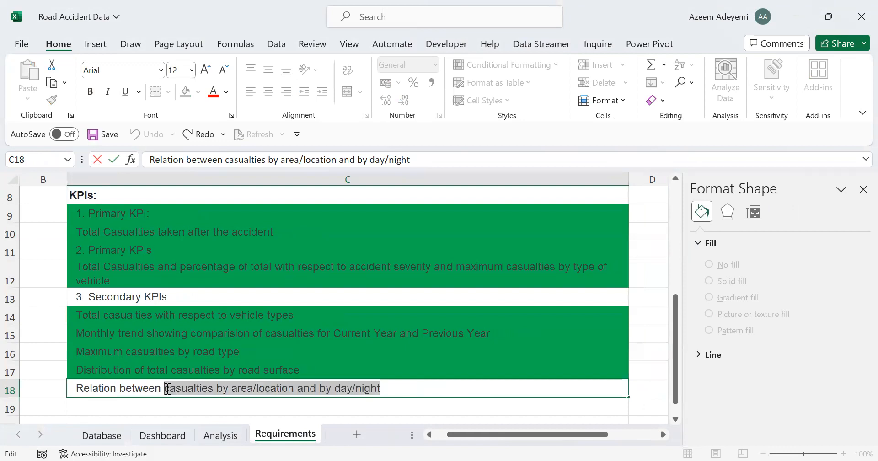
# Replace the title above the Daylight/Darkness doughnut on the Dashboard sheet with the copied text and capitalize its first letter as "Casualties"
pyautogui.click(164, 437)
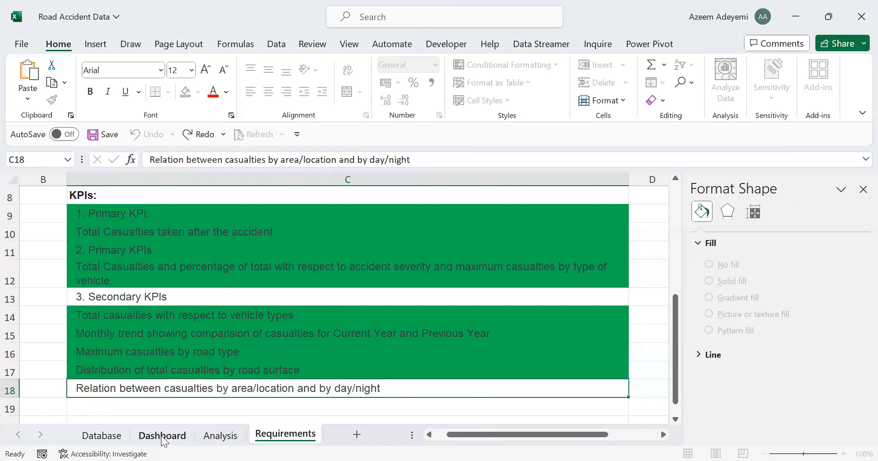
pyautogui.click(493, 250)
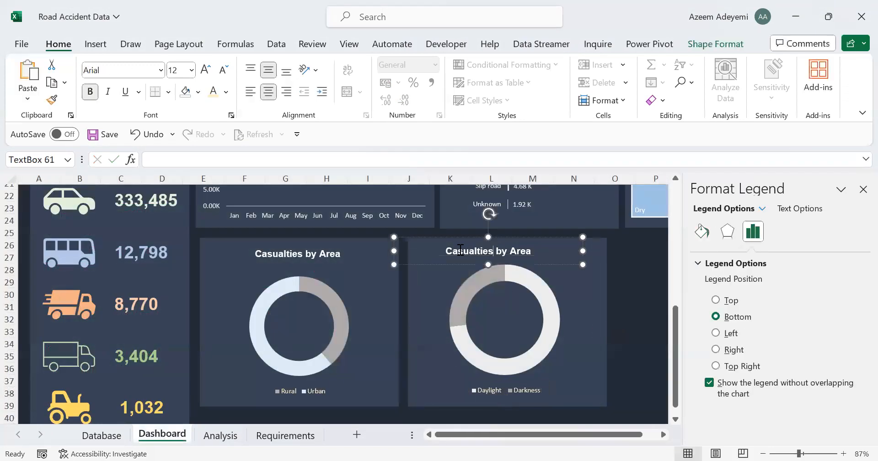
pyautogui.moveTo(449, 247); pyautogui.dragTo(549, 247)
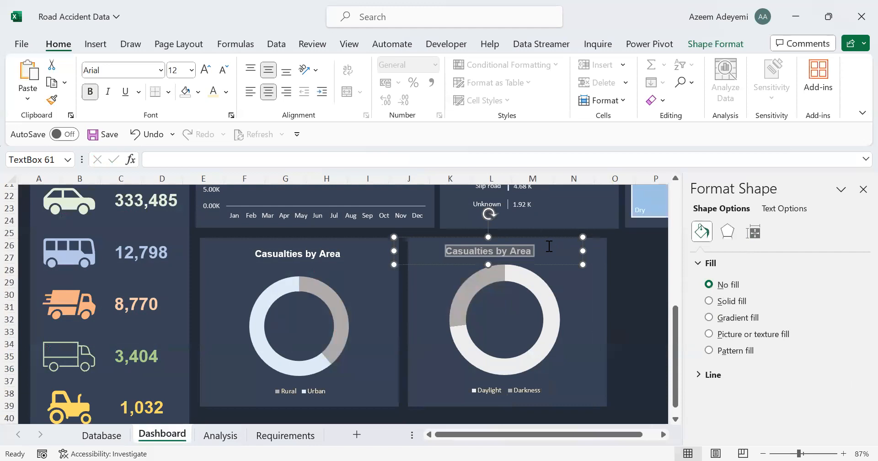
pyautogui.hotkey('ctrl', 'v')
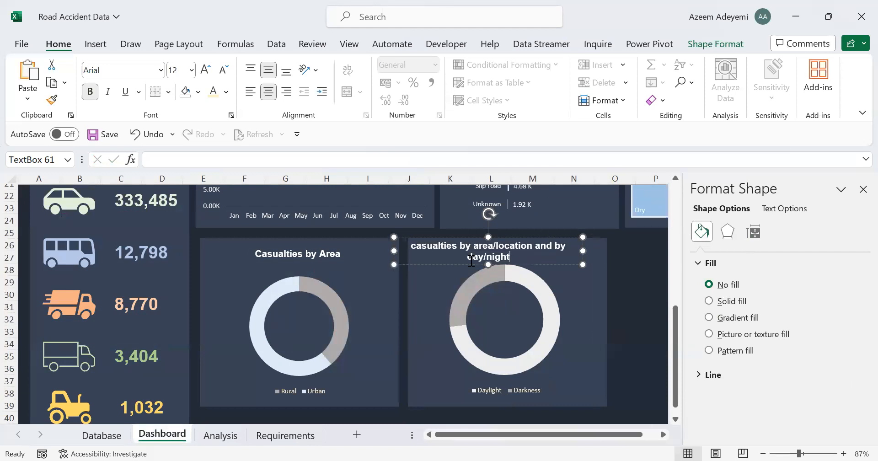
pyautogui.click(415, 248)
pyautogui.press('BackSpace')
pyautogui.write('C')
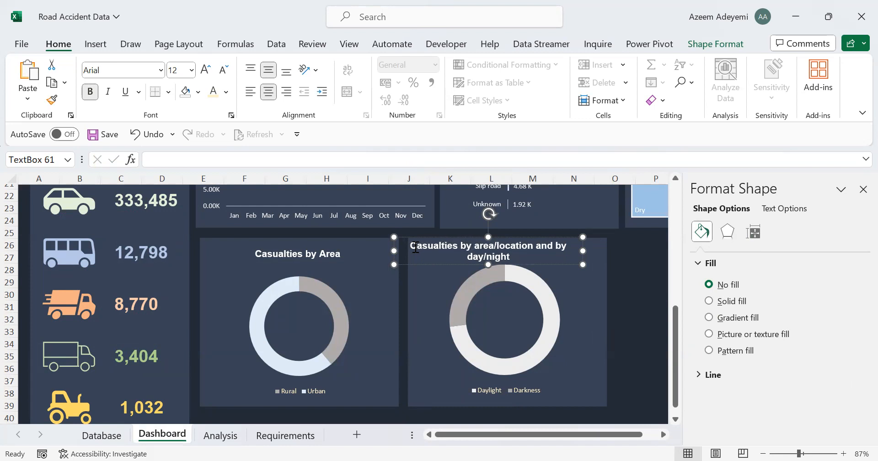
# Shorten the Daylight/Darkness chart title to "Casualties by Day/night"
pyautogui.moveTo(556, 241); pyautogui.dragTo(476, 248)
pyautogui.press('BackSpace')
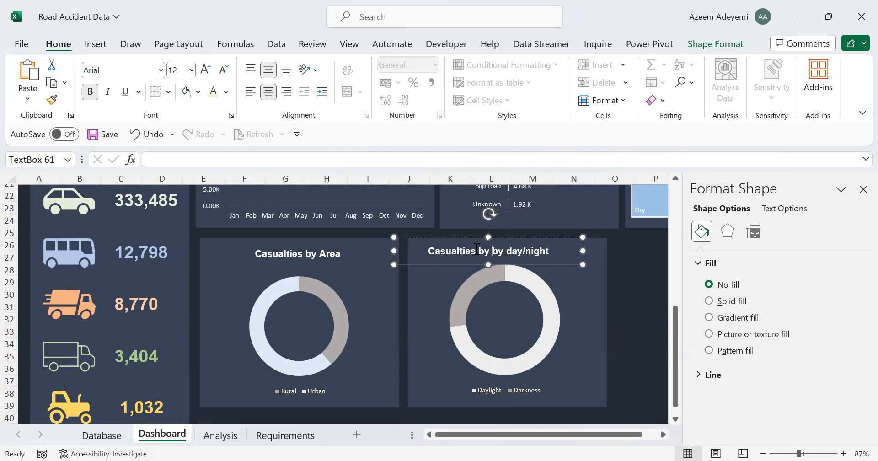
pyautogui.press('BackSpace')
pyautogui.press('BackSpace')
pyautogui.press('BackSpace')
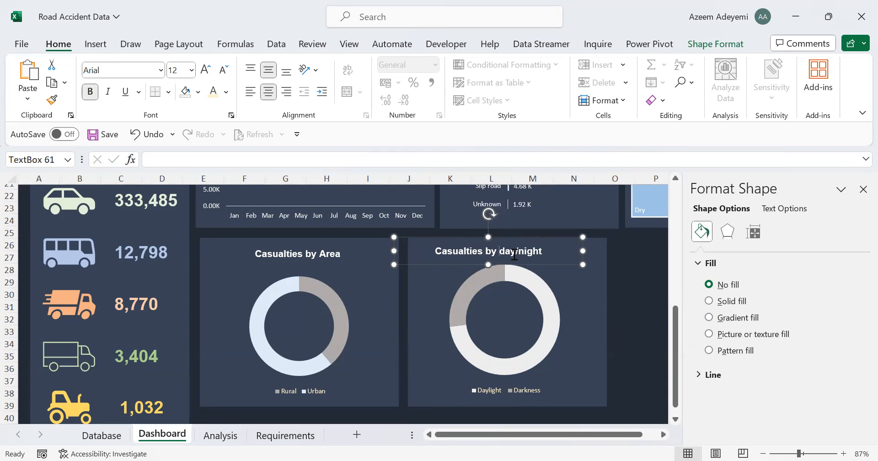
pyautogui.press('Delete')
pyautogui.write('D')
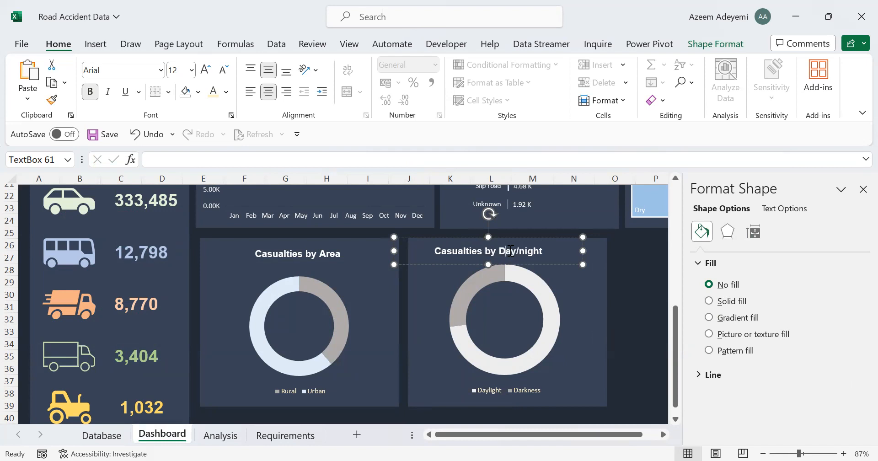
# Align the Casualties by Day/night title box with its panel, widen it to the panel's width, and reduce its height to clear the doughnut
pyautogui.moveTo(564, 238); pyautogui.dragTo(578, 240)
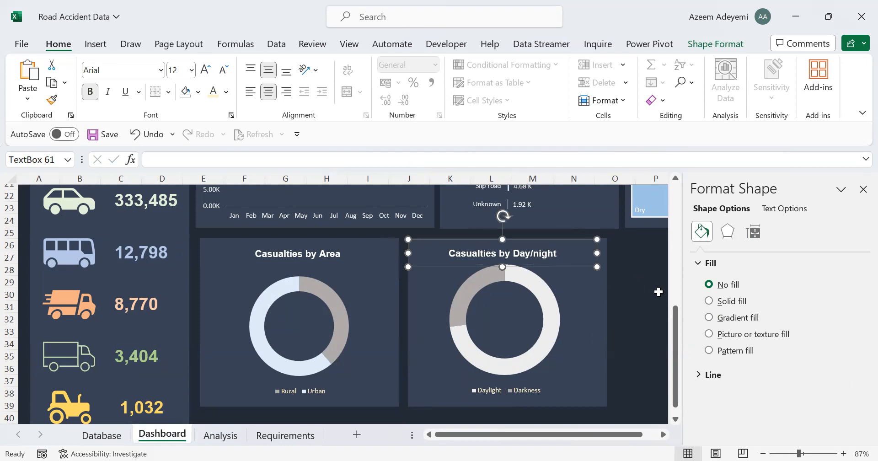
pyautogui.click(863, 189)
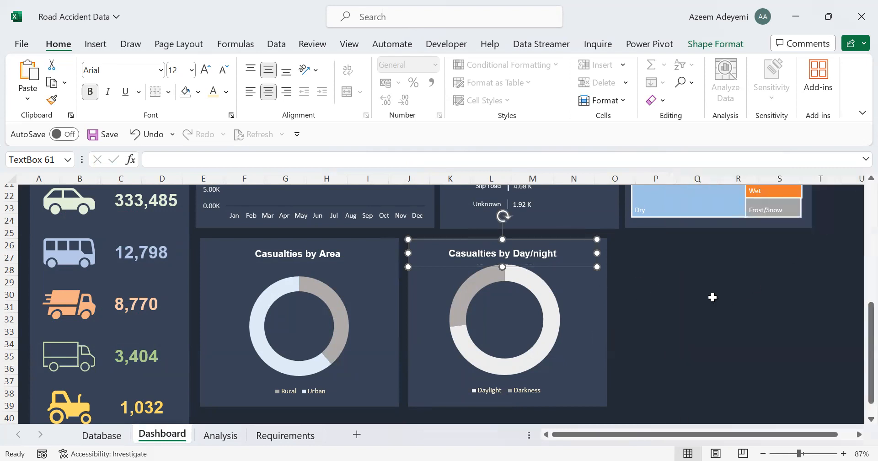
pyautogui.moveTo(597, 240); pyautogui.dragTo(605, 238)
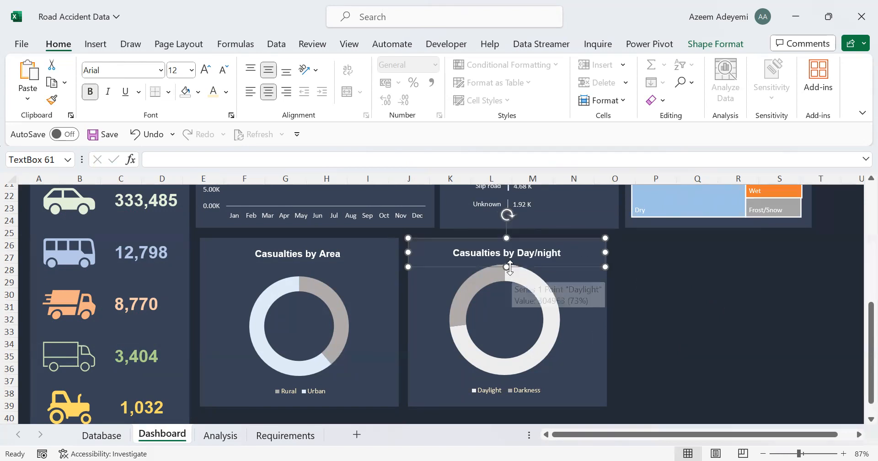
pyautogui.moveTo(510, 269); pyautogui.dragTo(507, 262)
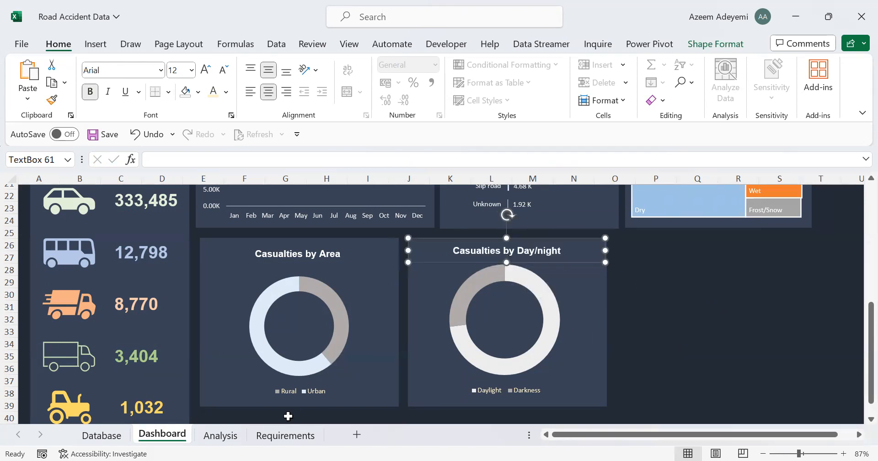
# Review the business case, goal and KPI list on the Requirements sheet
pyautogui.click(286, 435)
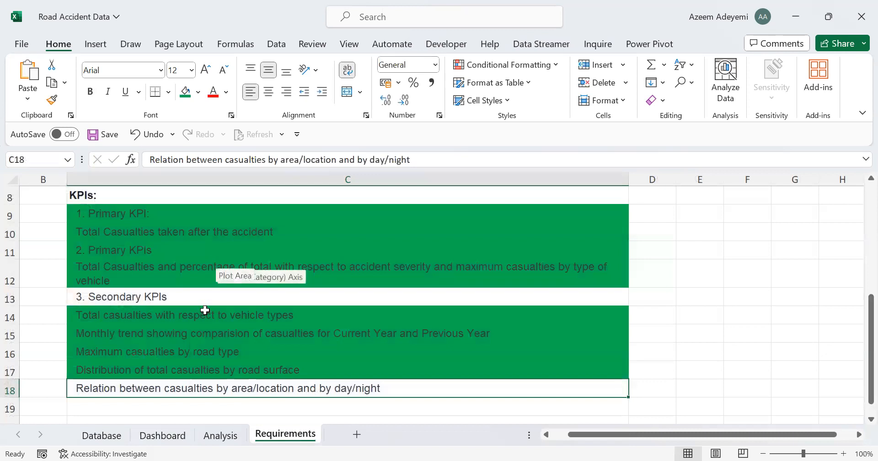
pyautogui.click(220, 228)
pyautogui.press('Up')
pyautogui.press('Up')
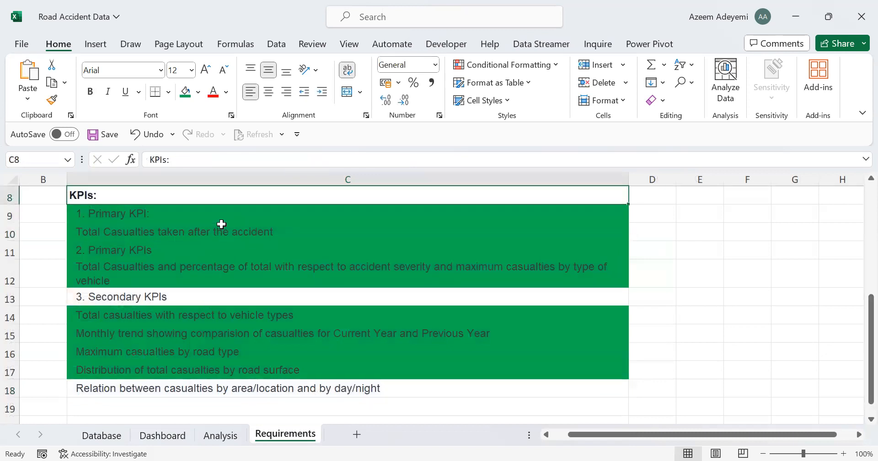
pyautogui.press('Up')
pyautogui.press('Up')
pyautogui.press('Up')
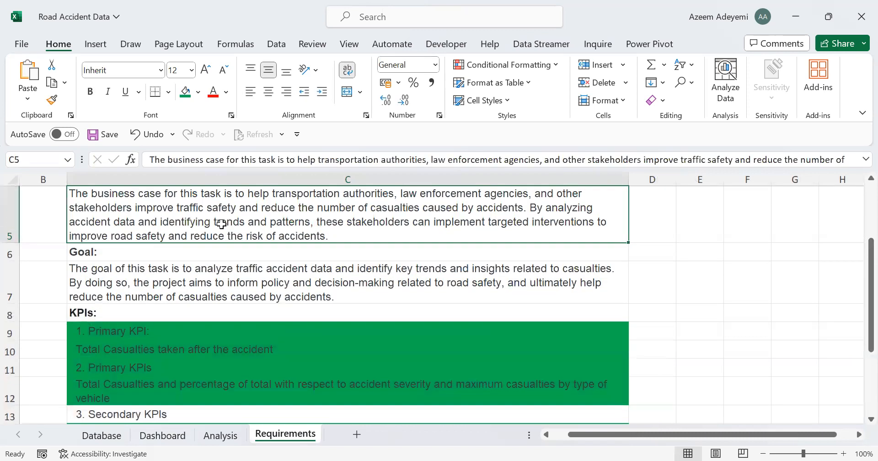
pyautogui.press('Down')
pyautogui.press('Down')
pyautogui.press('Down')
pyautogui.press('Down')
pyautogui.press('Down')
pyautogui.press('Down')
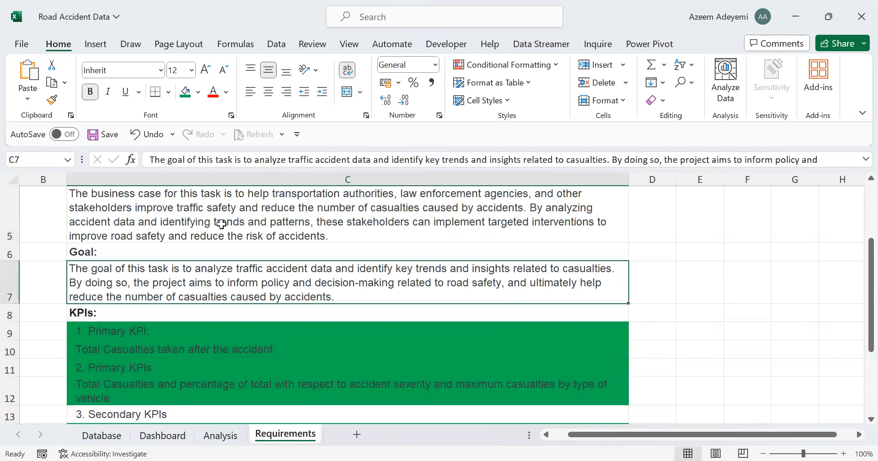
pyautogui.press('Down')
pyautogui.press('Down')
pyautogui.press('Down')
pyautogui.press('Down')
pyautogui.press('Down')
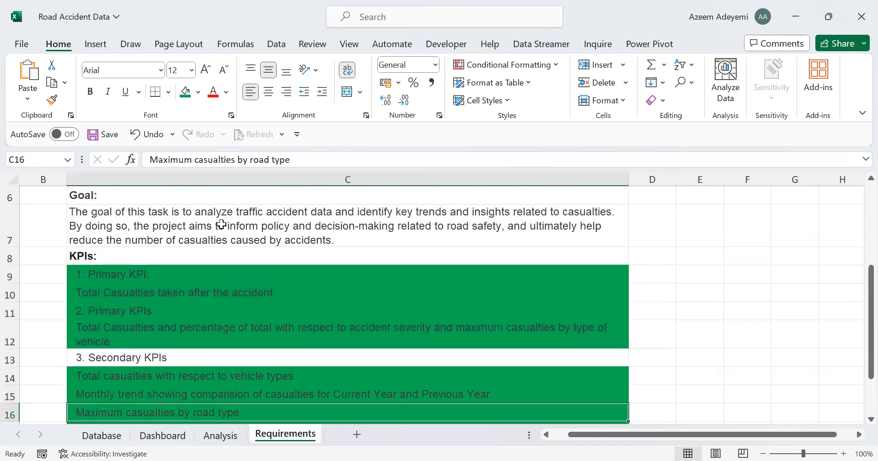
# Duplicate the Casualties by Day/night background panel on the Dashboard sheet and place the copy beside it, below the road surface chart
pyautogui.click(160, 438)
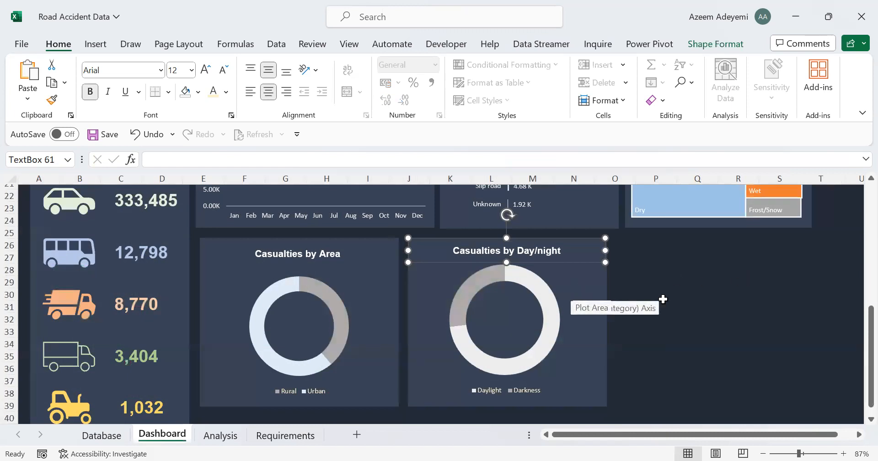
pyautogui.click(607, 356)
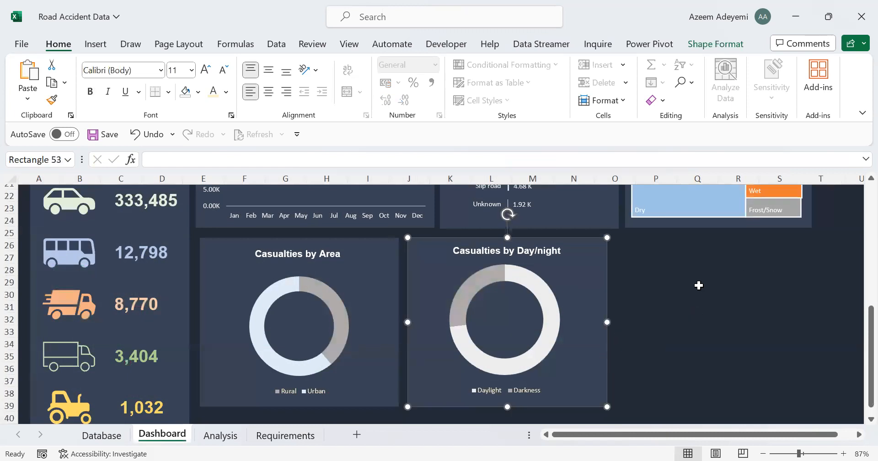
pyautogui.moveTo(540, 315); pyautogui.dragTo(747, 315)
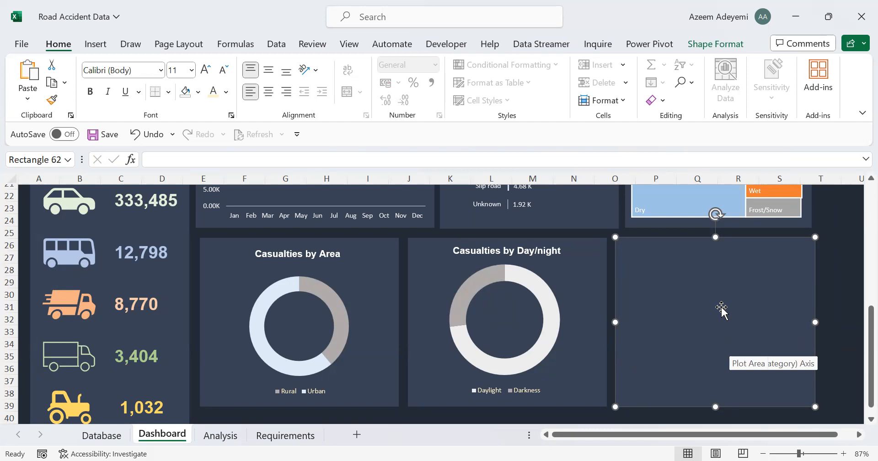
pyautogui.scroll(6, 859, 297)
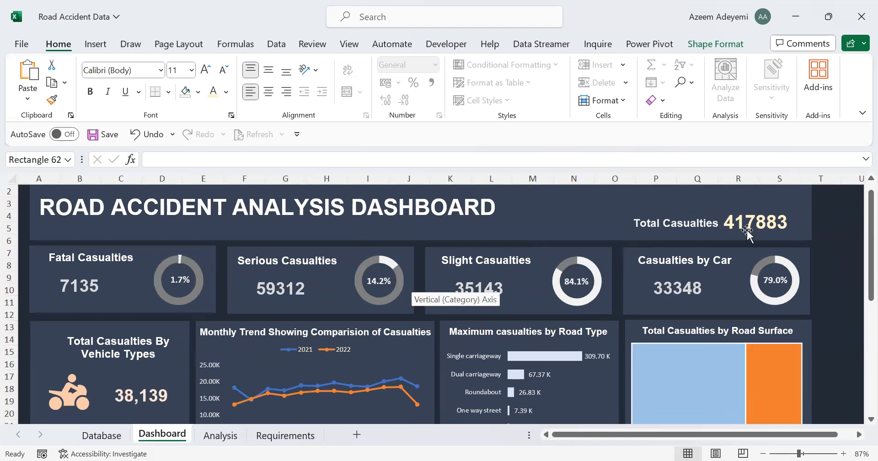
pyautogui.scroll(-6, 851, 297)
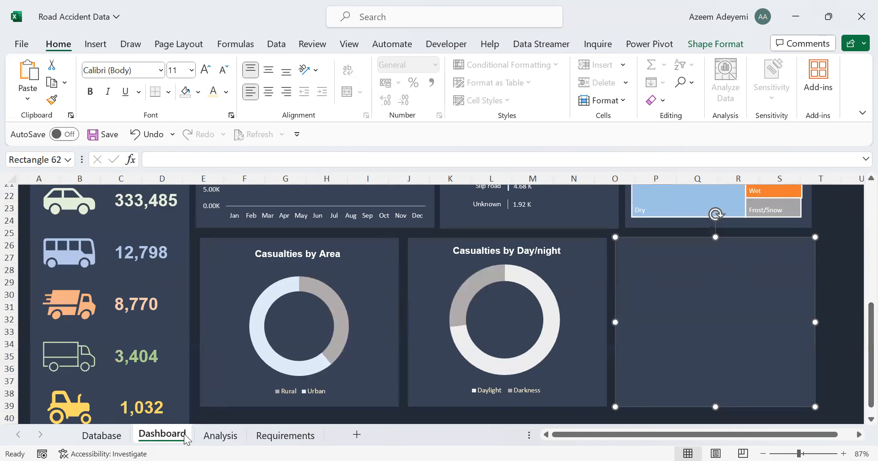
# Insert an Accident Date timeline from the Daylight/Darkness pivot table on the Analysis sheet
pyautogui.click(208, 439)
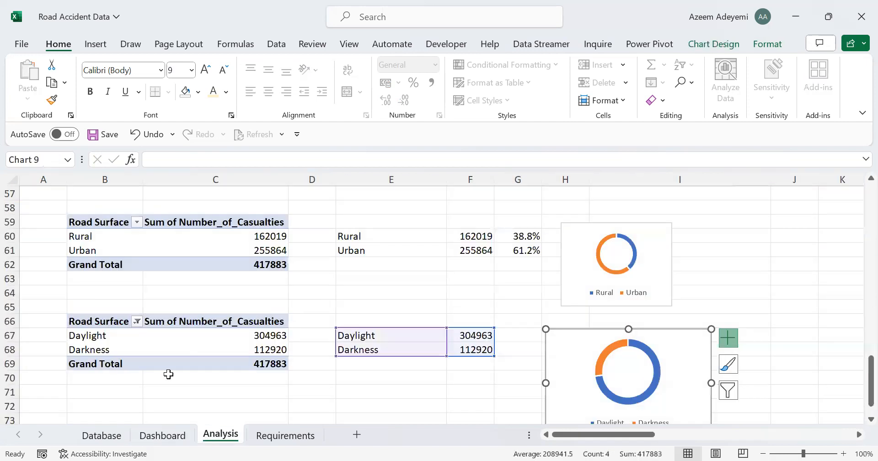
pyautogui.click(137, 338)
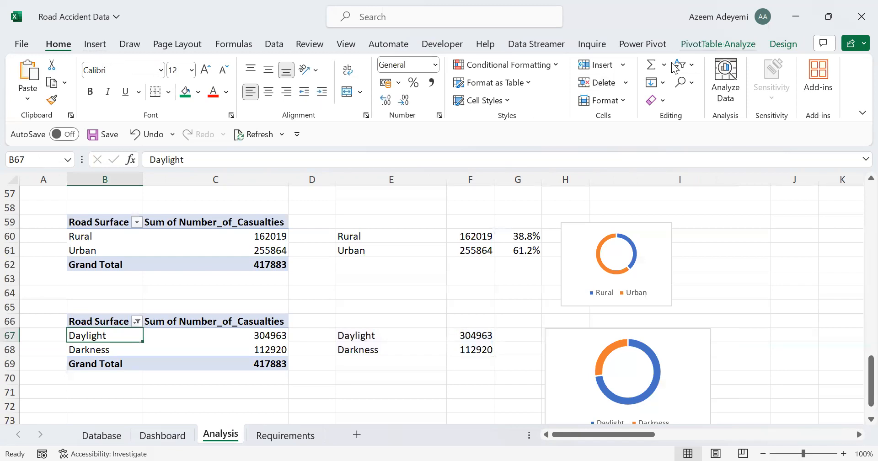
pyautogui.click(712, 45)
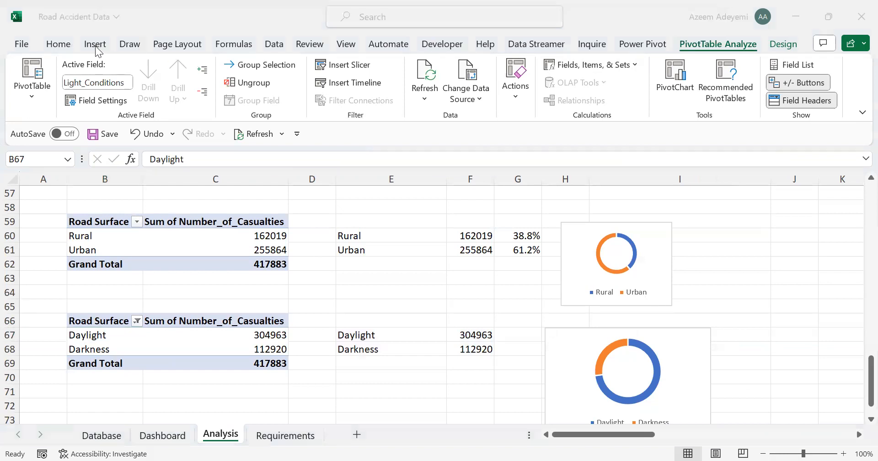
pyautogui.click(359, 88)
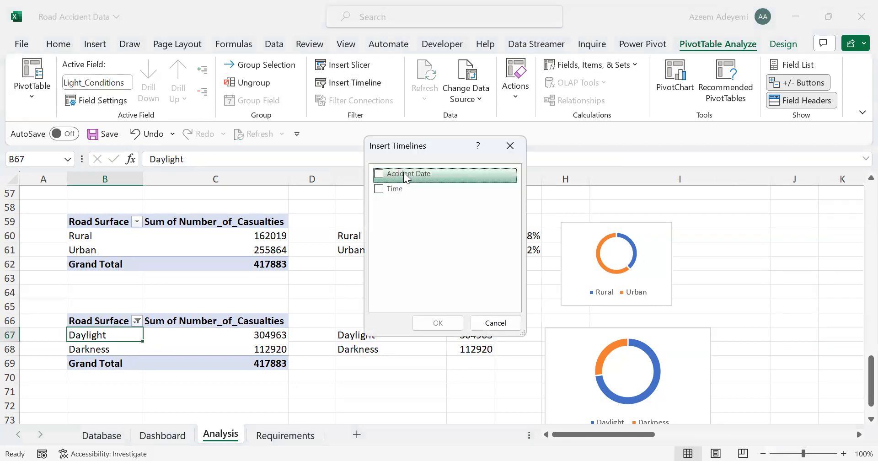
pyautogui.click(378, 173)
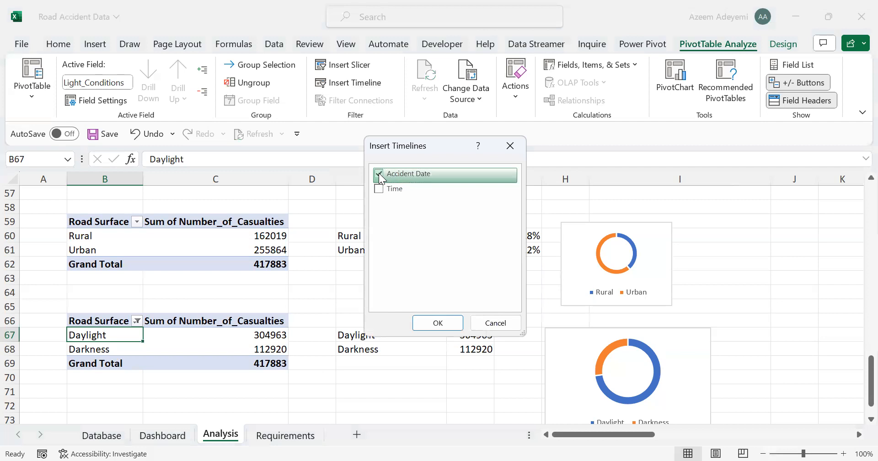
pyautogui.click(433, 323)
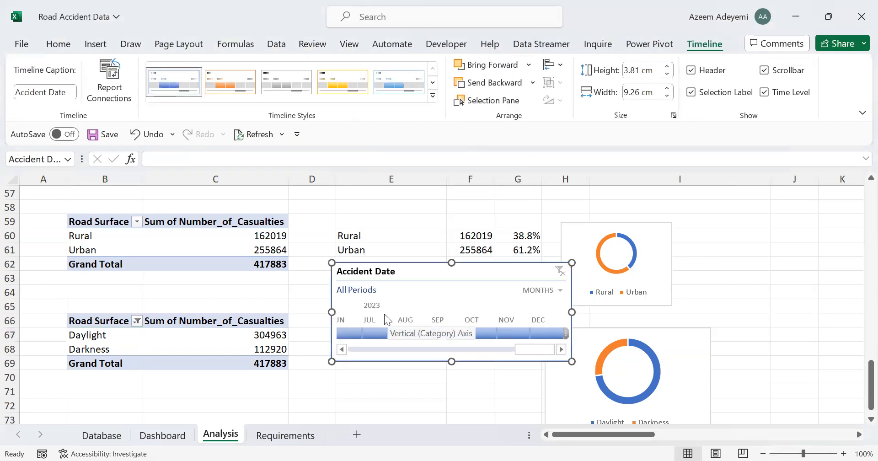
# Move the Accident Date timeline to the Dashboard sheet and fit it inside the empty panel at about 4.43 cm high and 8.39 cm wide
pyautogui.moveTo(412, 267); pyautogui.dragTo(339, 384)
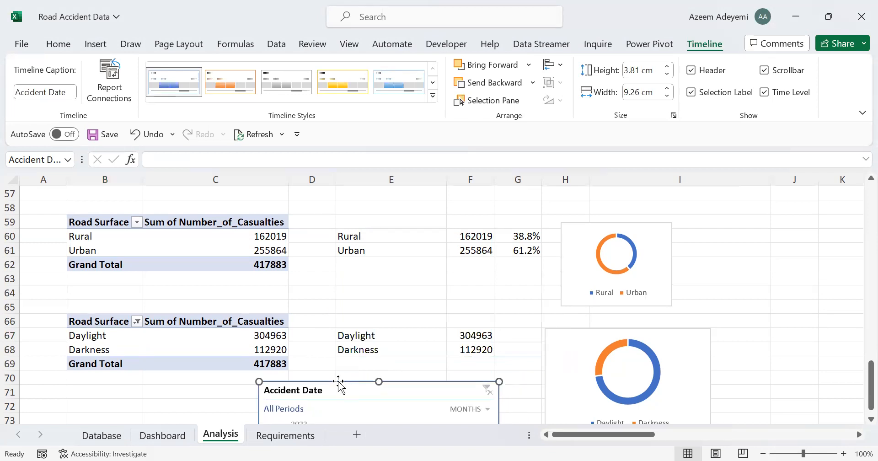
pyautogui.hotkey('ctrl', 'x')
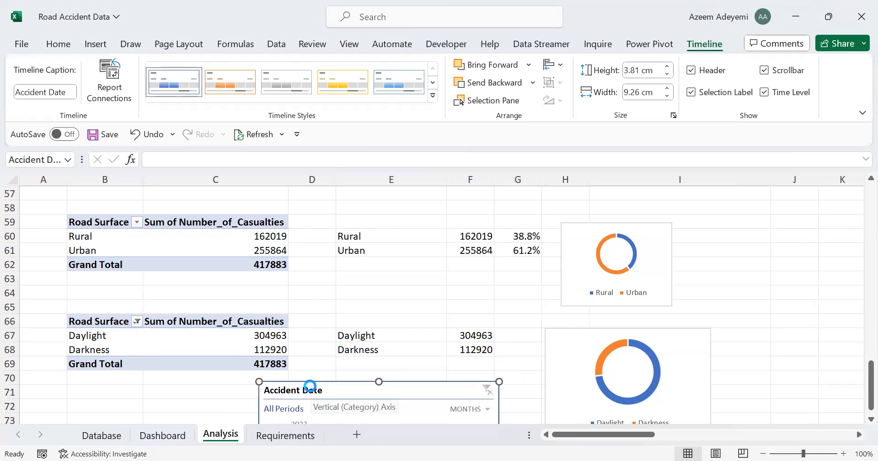
pyautogui.click(160, 436)
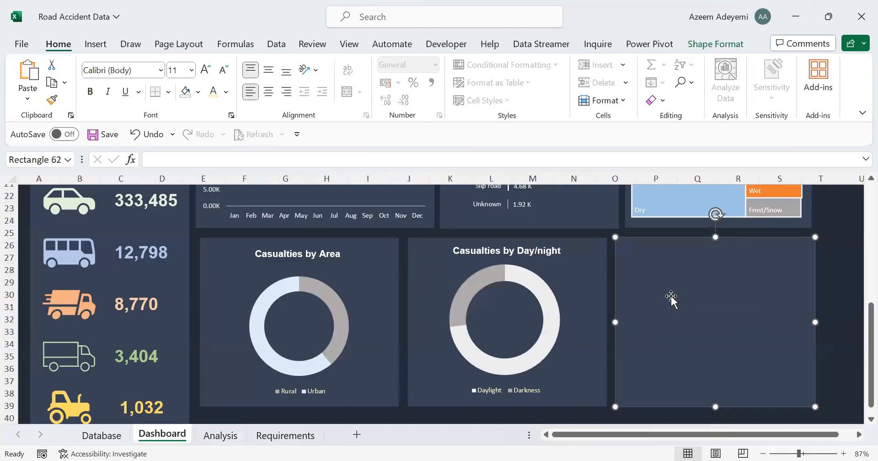
pyautogui.hotkey('ctrl', 'v')
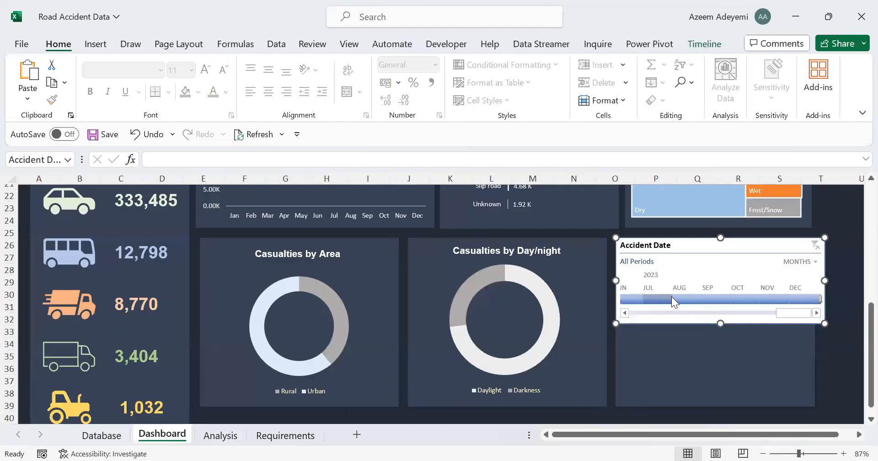
pyautogui.moveTo(737, 241); pyautogui.dragTo(742, 261)
pyautogui.moveTo(828, 344); pyautogui.dragTo(809, 359)
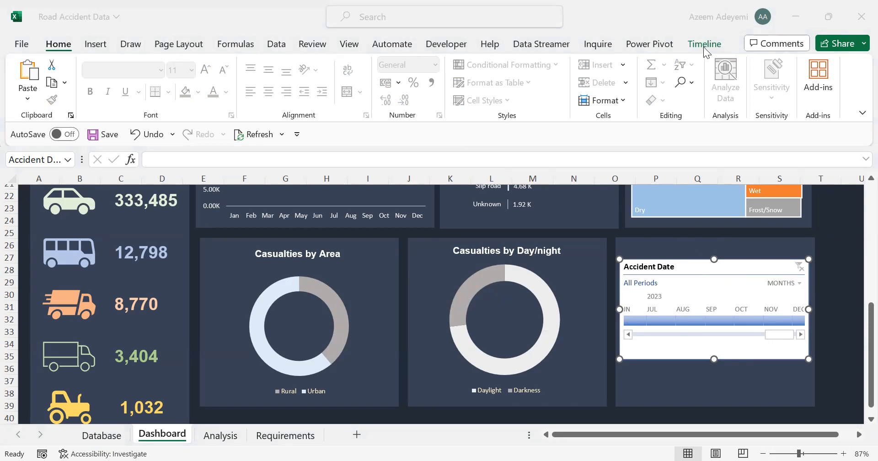
# Apply the light orange timeline style to the Accident Date timeline
pyautogui.click(704, 45)
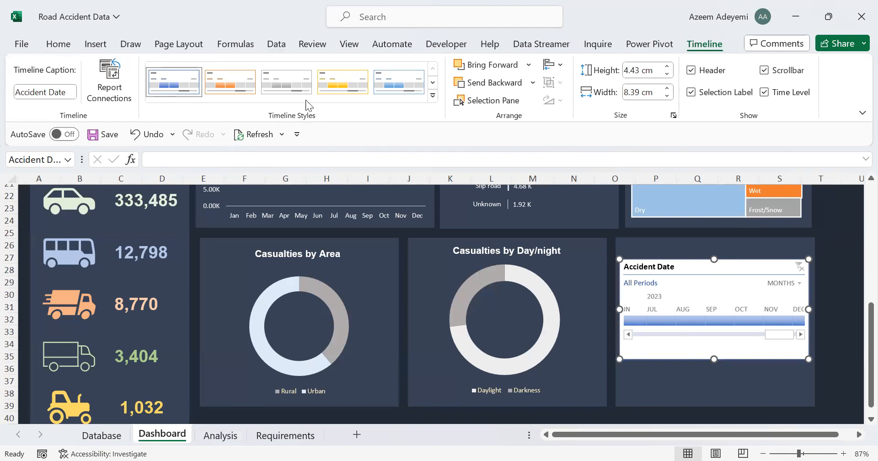
pyautogui.click(236, 83)
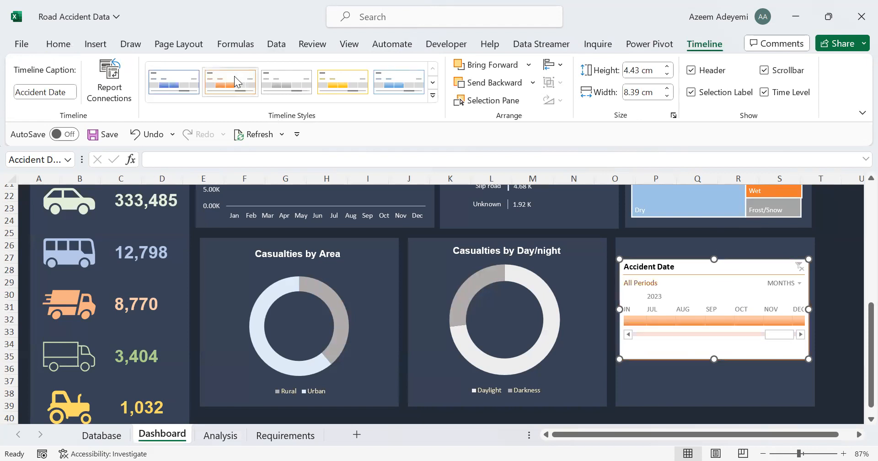
# Try the light grey timeline style on the Accident Date timeline, ending with the light blue style applied
pyautogui.click(295, 83)
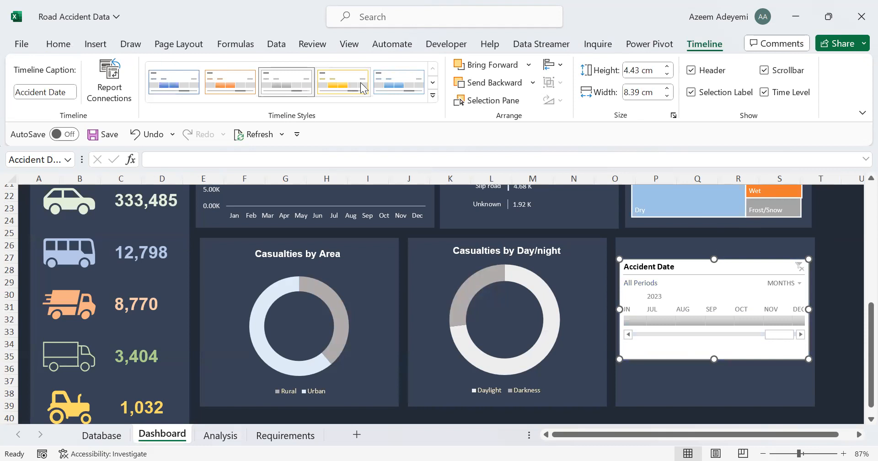
pyautogui.click(391, 86)
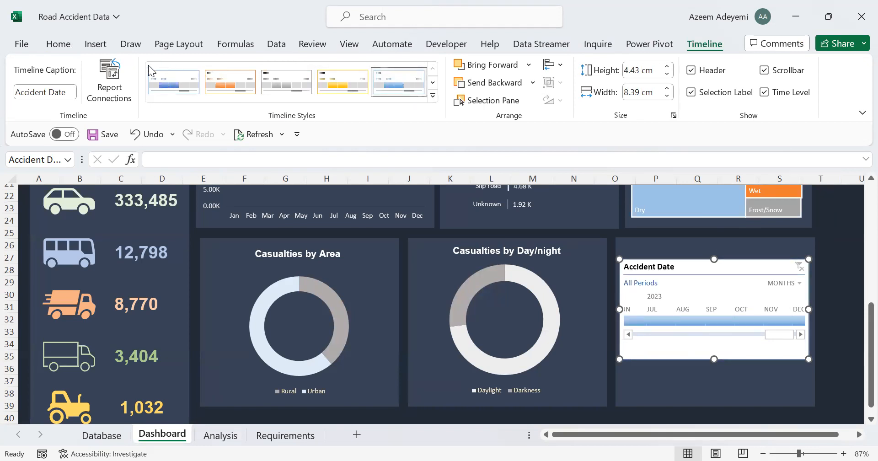
# Start a new custom timeline style and give its Whole Timeline element a dark blue-gray fill matching the dashboard panels
pyautogui.click(432, 96)
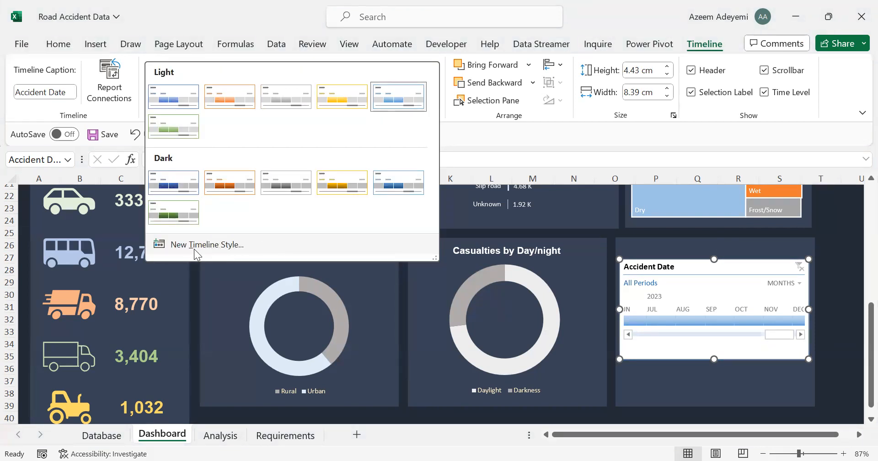
pyautogui.click(213, 240)
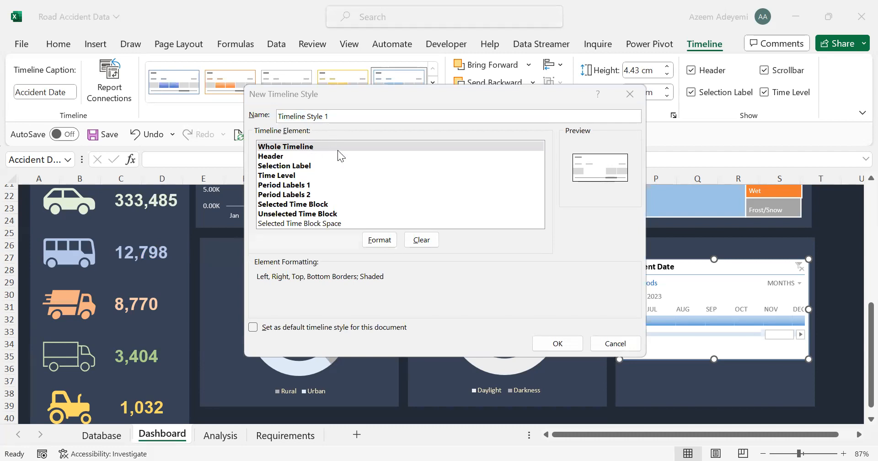
pyautogui.click(370, 240)
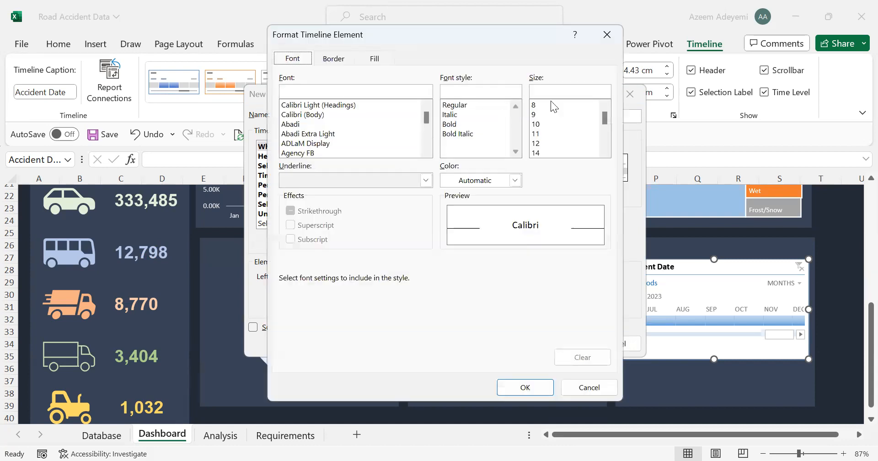
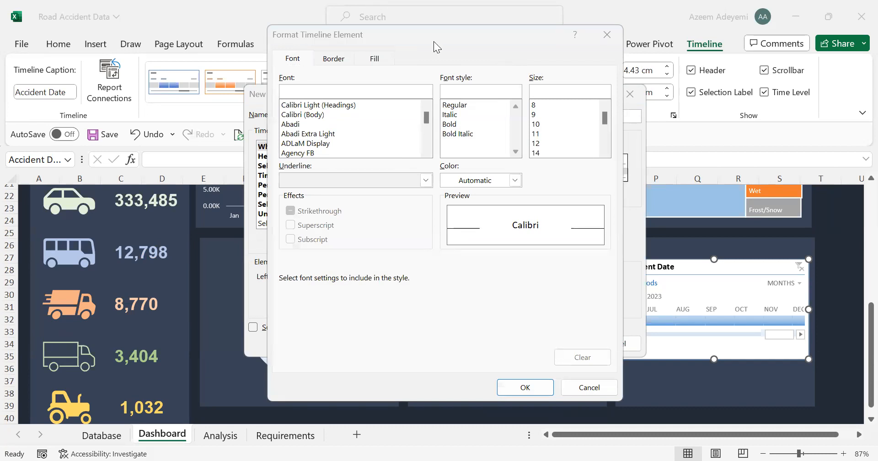
pyautogui.moveTo(423, 29); pyautogui.dragTo(412, 18)
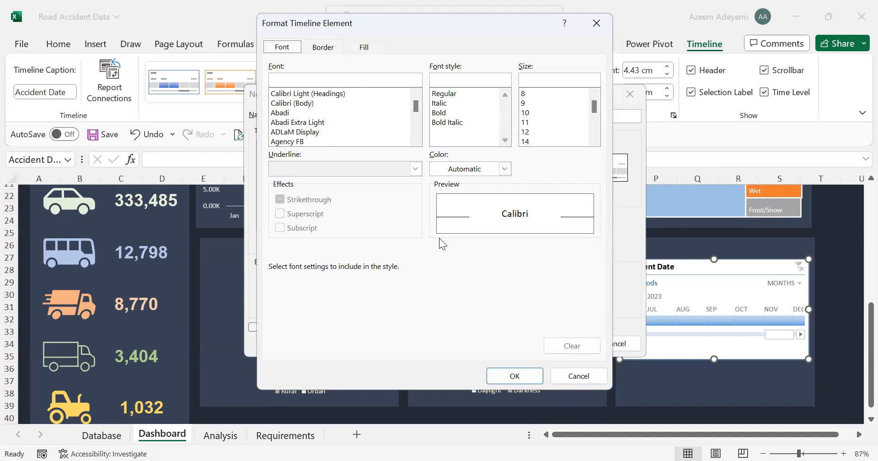
pyautogui.click(364, 49)
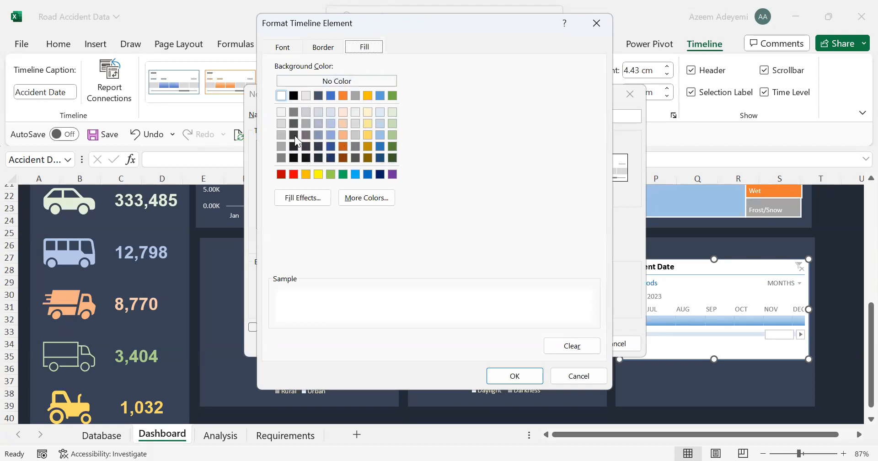
pyautogui.click(319, 145)
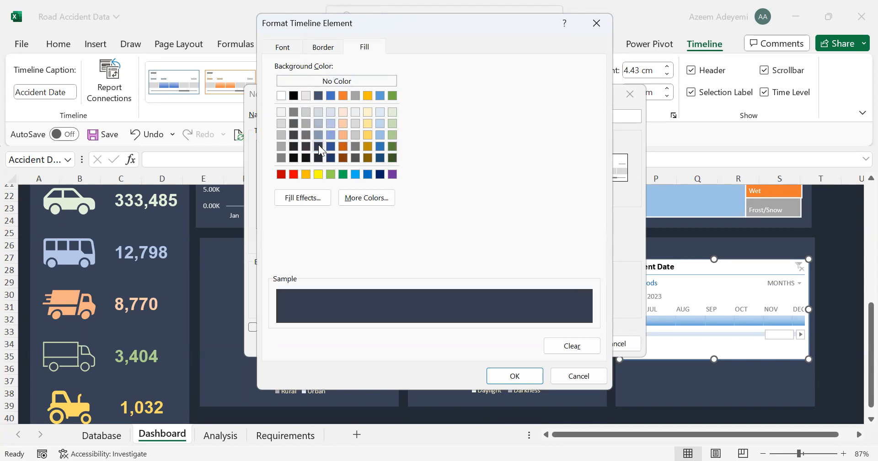
pyautogui.click(503, 375)
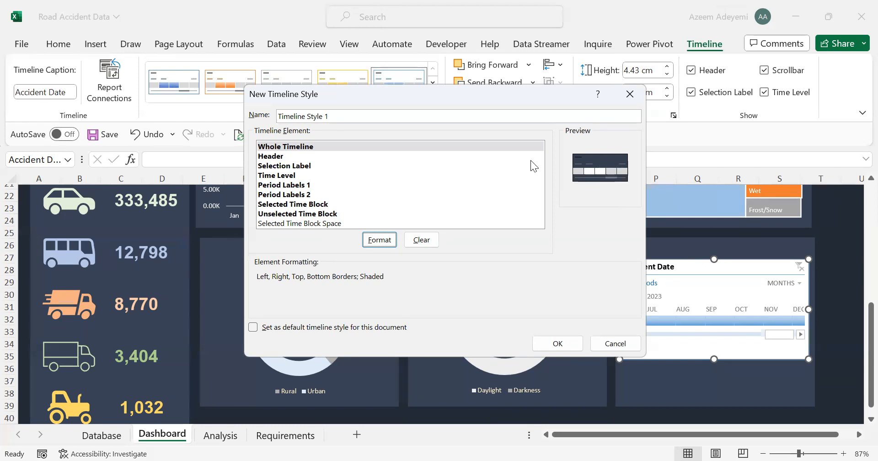
# Format the new style's Header element with no fill and a size 12 font in White, Background 1, Darker 5%
pyautogui.click(275, 157)
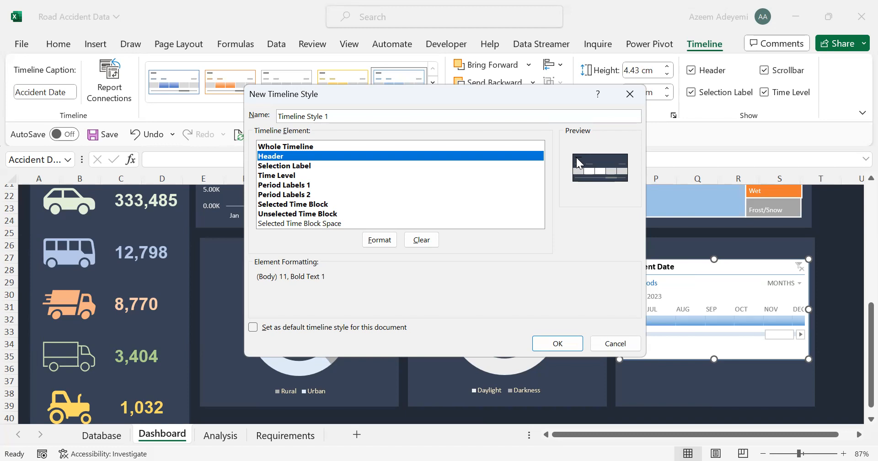
pyautogui.click(382, 241)
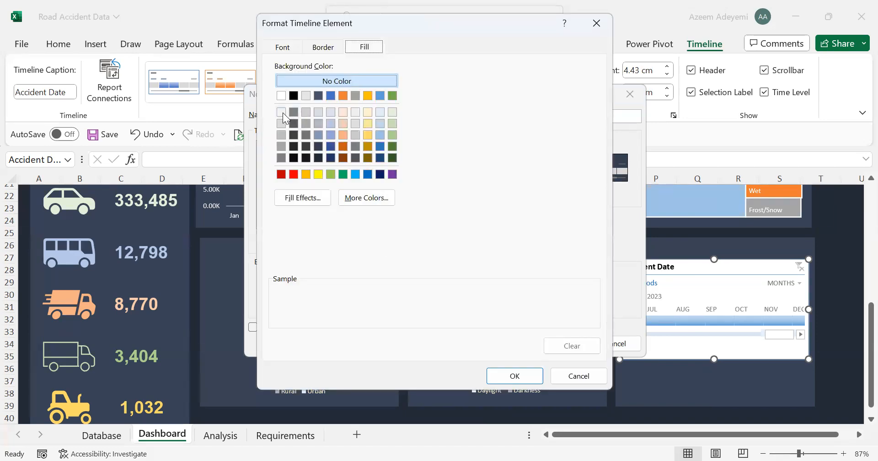
pyautogui.click(281, 112)
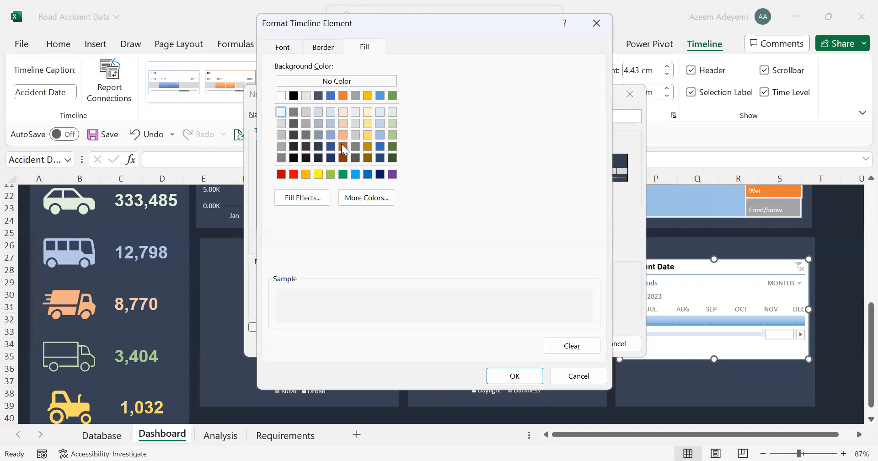
pyautogui.click(570, 347)
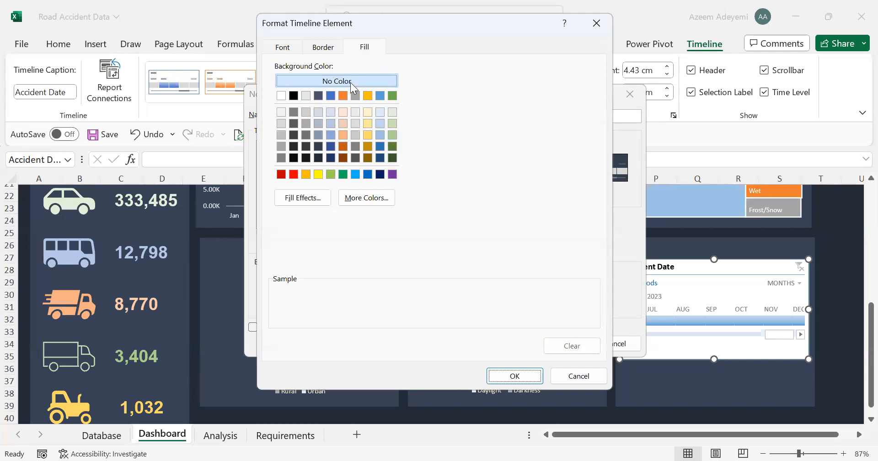
pyautogui.click(286, 48)
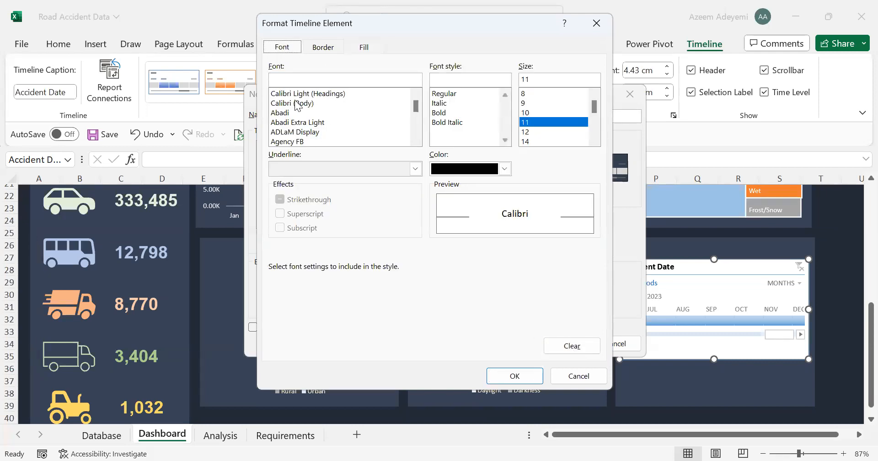
pyautogui.click(505, 169)
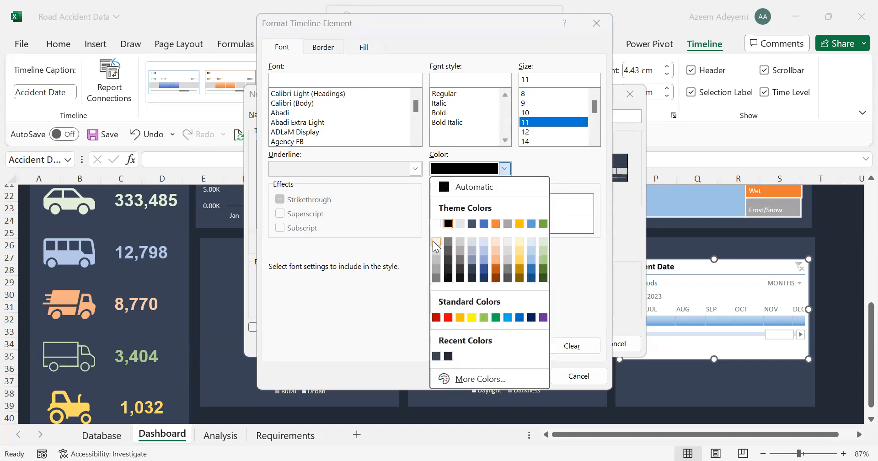
pyautogui.click(435, 244)
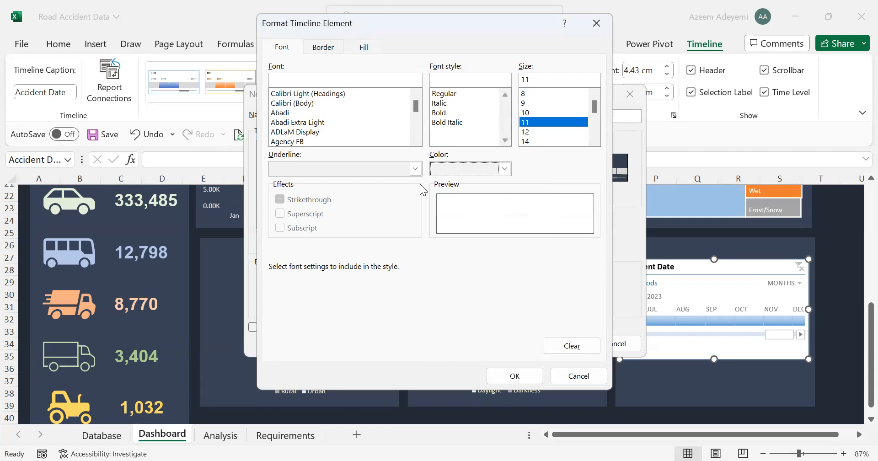
pyautogui.click(530, 132)
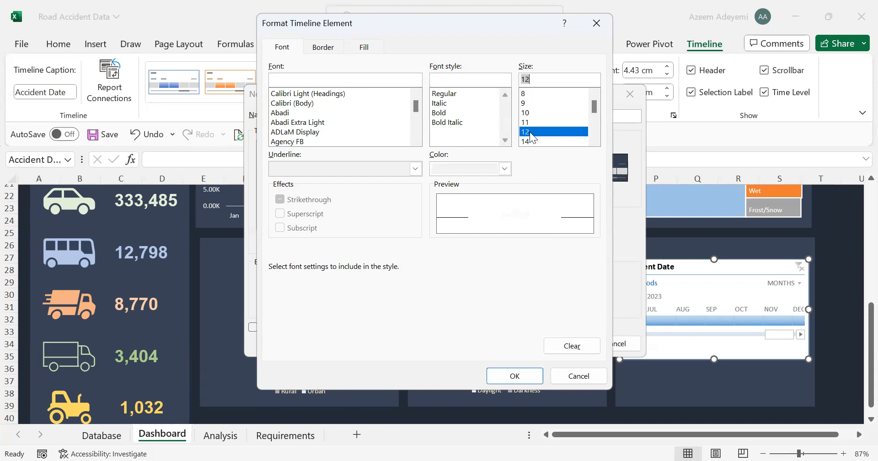
pyautogui.click(515, 374)
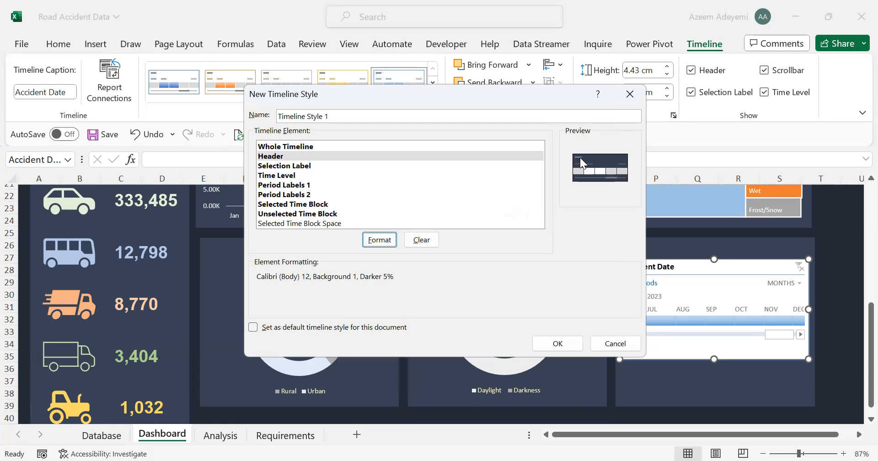
# Set the Selection Label font color of the new timeline style to White, Background 1, Darker 5%
pyautogui.click(273, 166)
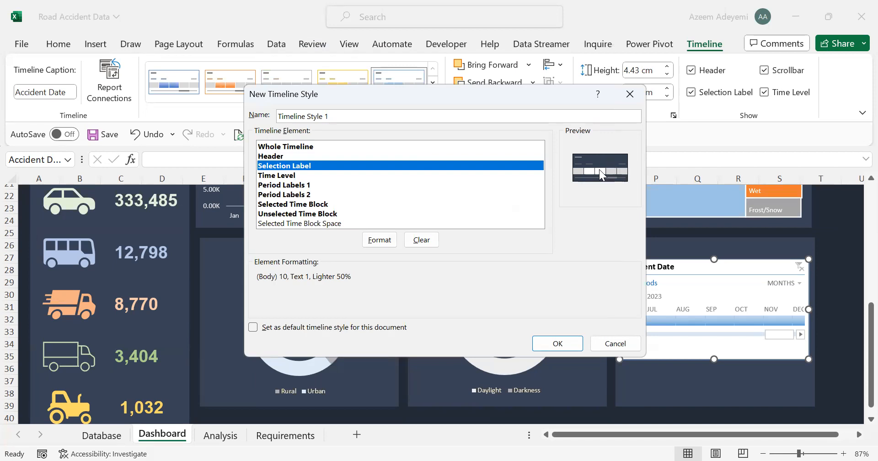
pyautogui.click(380, 241)
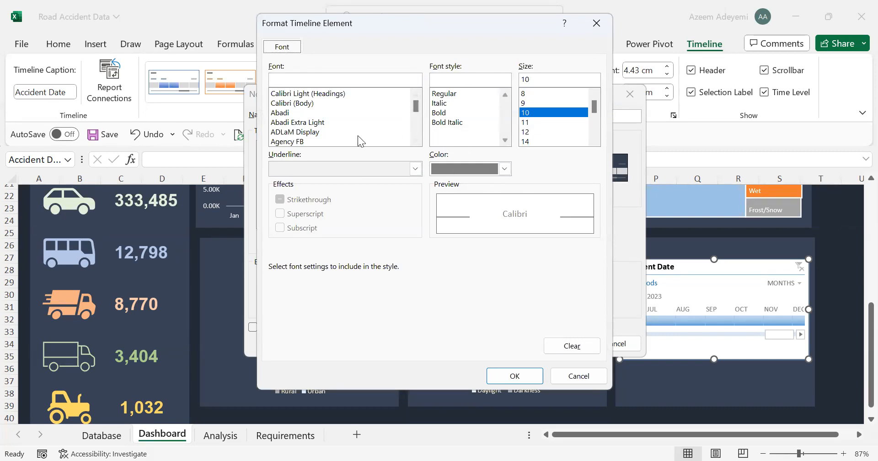
pyautogui.click(504, 168)
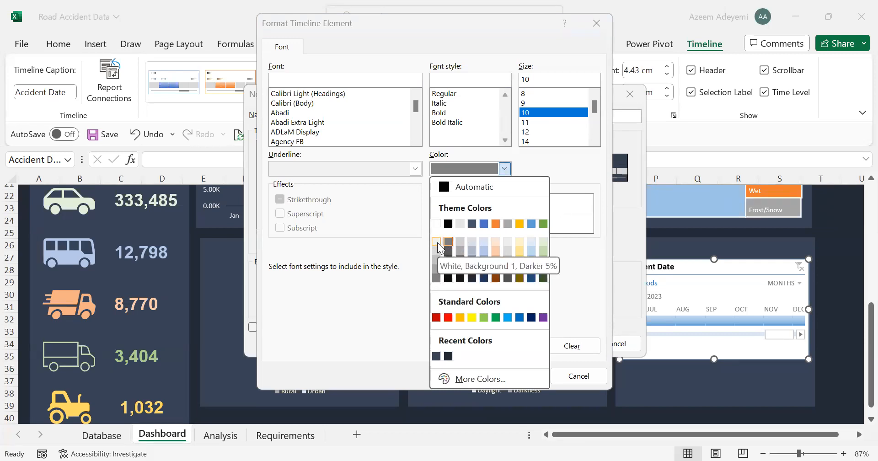
pyautogui.click(438, 243)
pyautogui.click(508, 374)
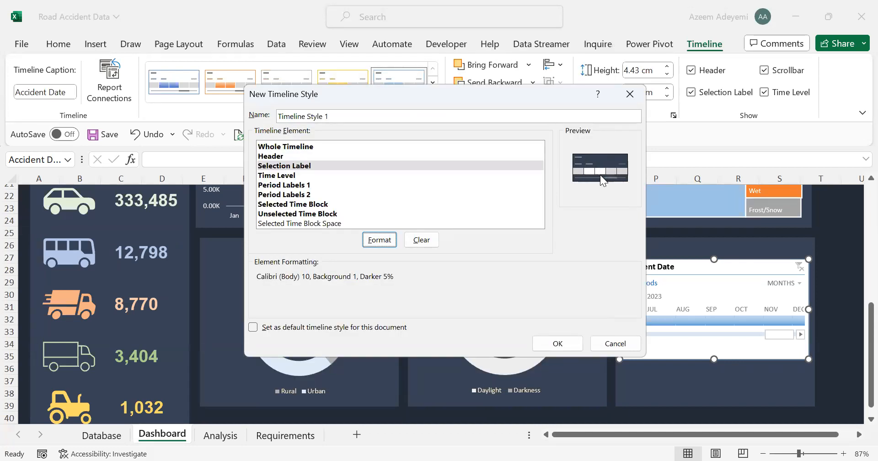
# Set the Time Level font color of the new timeline style to White, Background 1, Darker 5%
pyautogui.click(269, 178)
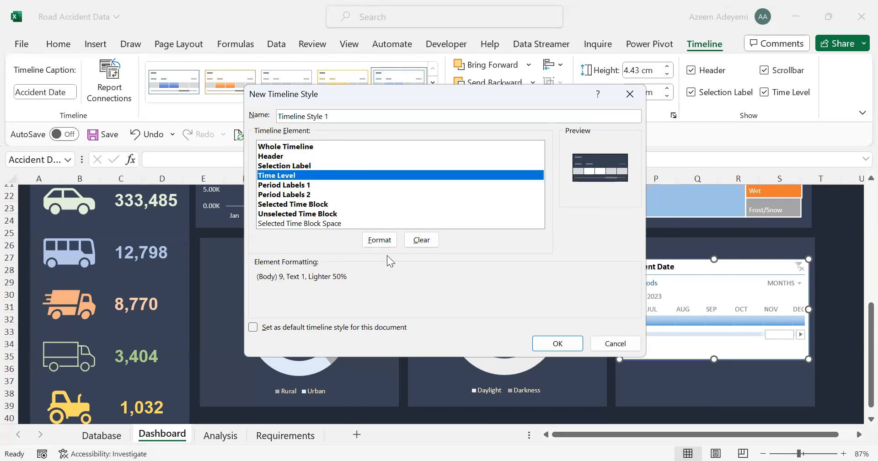
pyautogui.click(383, 241)
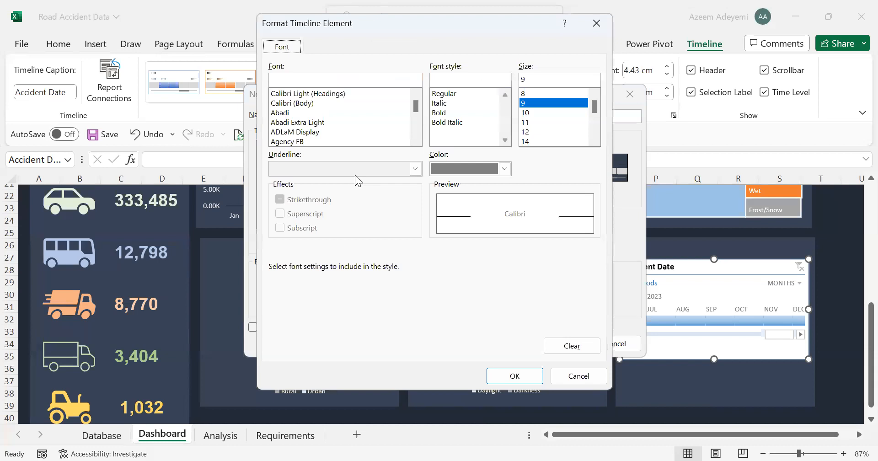
pyautogui.click(505, 169)
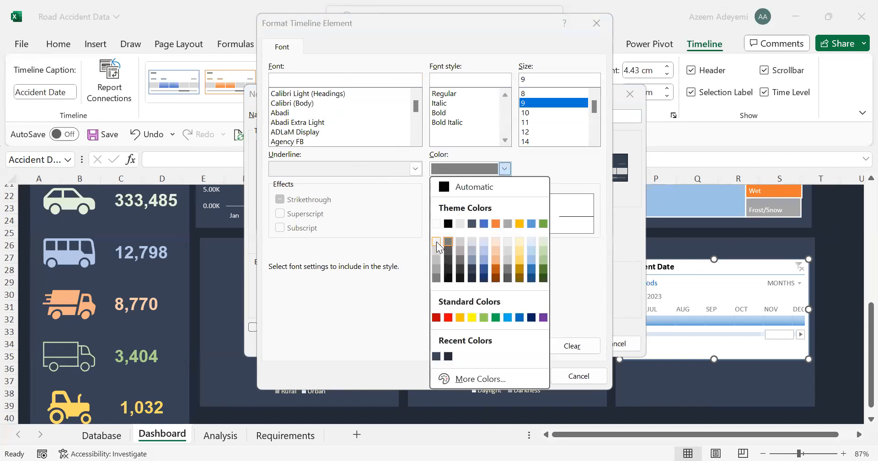
pyautogui.click(435, 241)
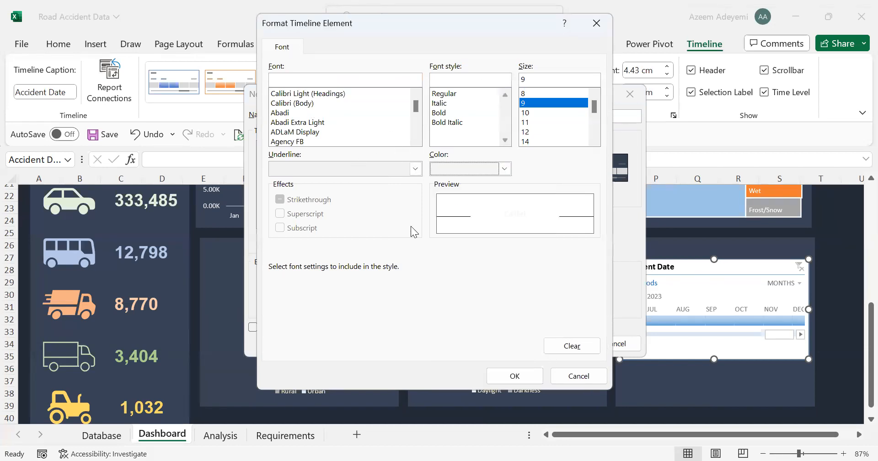
pyautogui.click(503, 376)
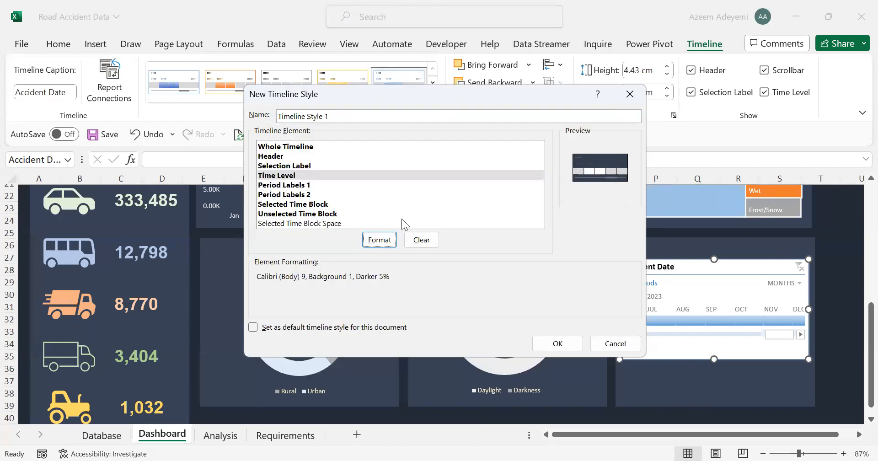
# Set the Period Labels 1 font color of the new timeline style to White, Background 1, Darker 5%
pyautogui.click(283, 185)
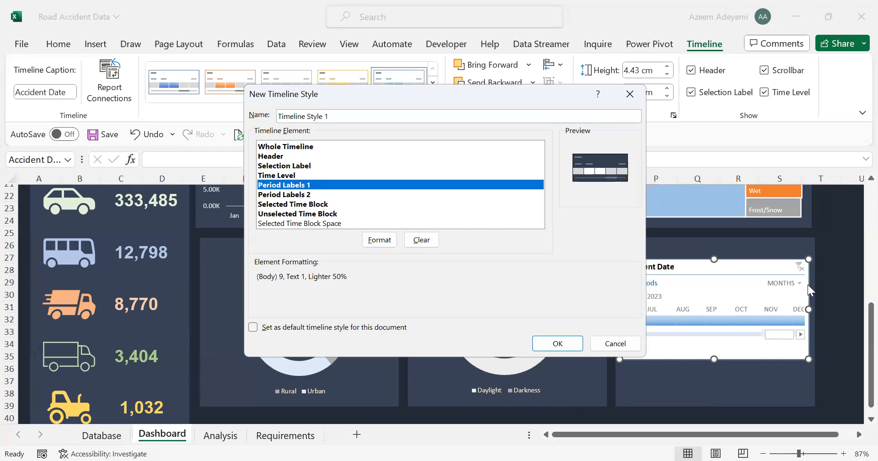
pyautogui.click(379, 241)
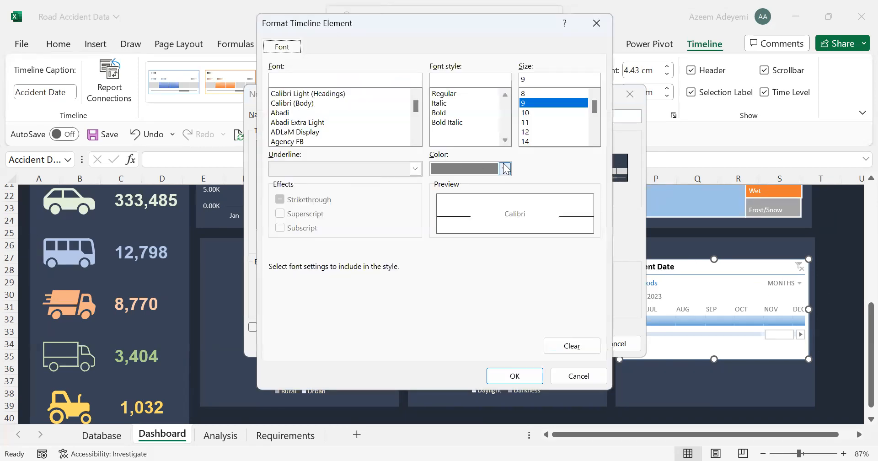
pyautogui.click(505, 169)
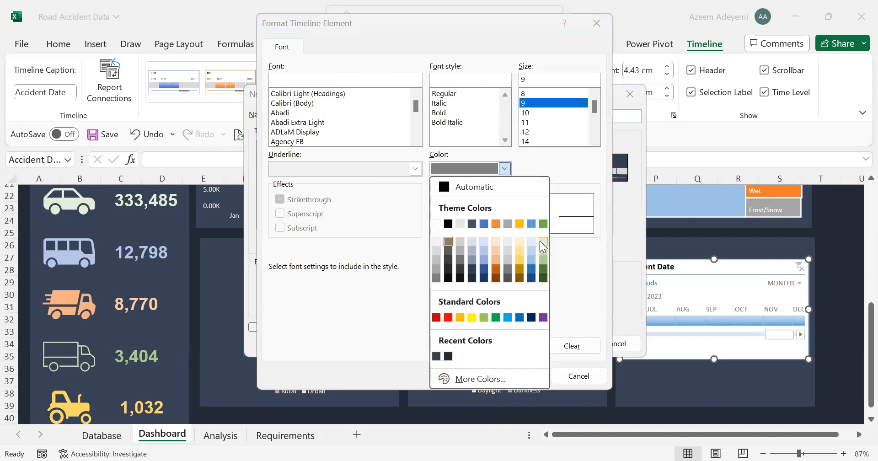
pyautogui.click(437, 242)
pyautogui.click(514, 375)
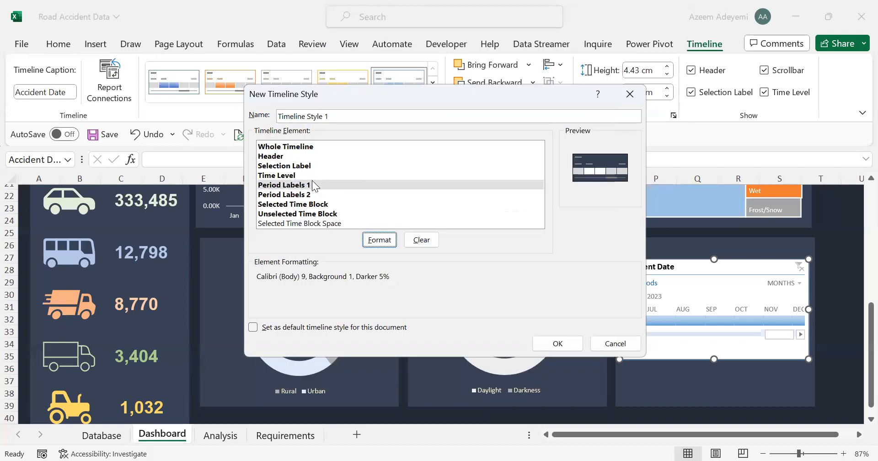
# Set the Period Labels 2 font color of the new timeline style to White, Background 1, Darker 5%
pyautogui.click(285, 197)
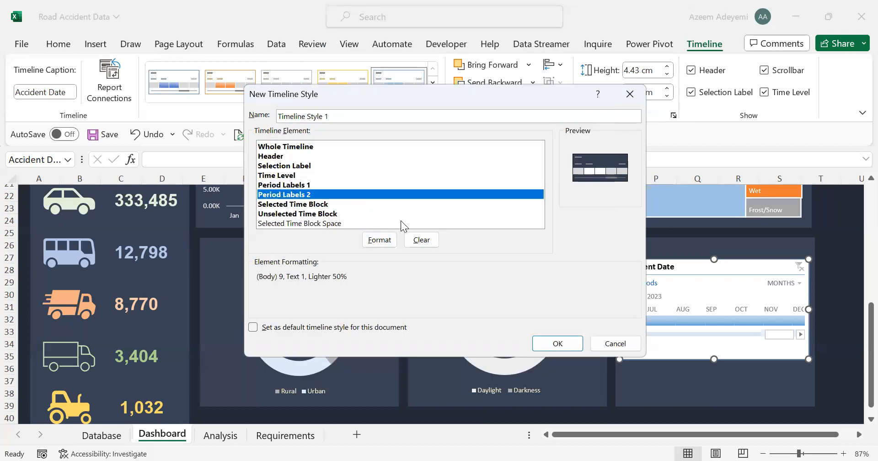
pyautogui.click(382, 245)
pyautogui.click(505, 169)
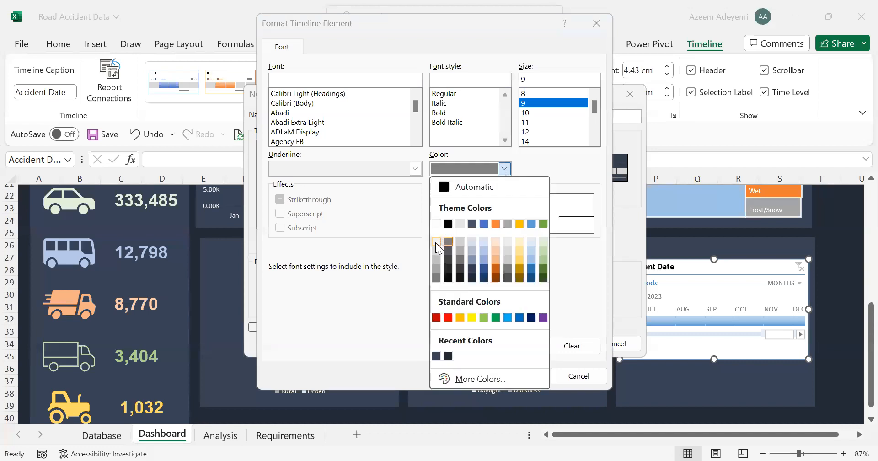
pyautogui.click(435, 242)
pyautogui.click(515, 377)
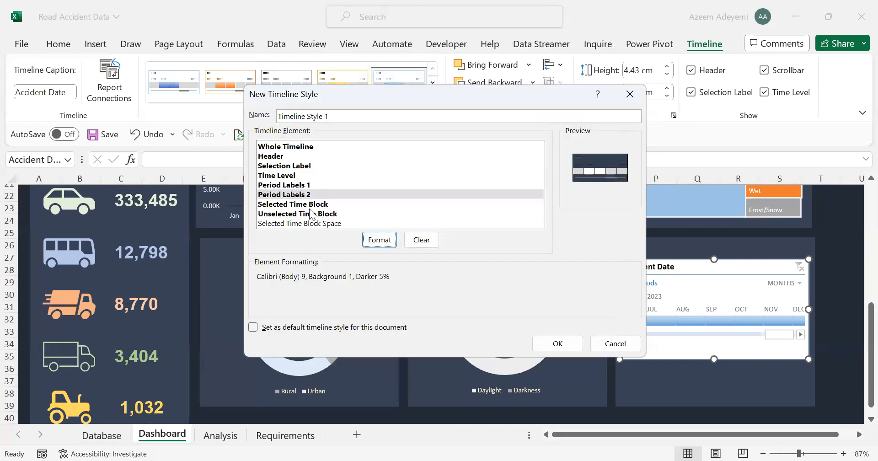
# Set the Selected Time Block fill of the new timeline style to the lightest green
pyautogui.click(284, 206)
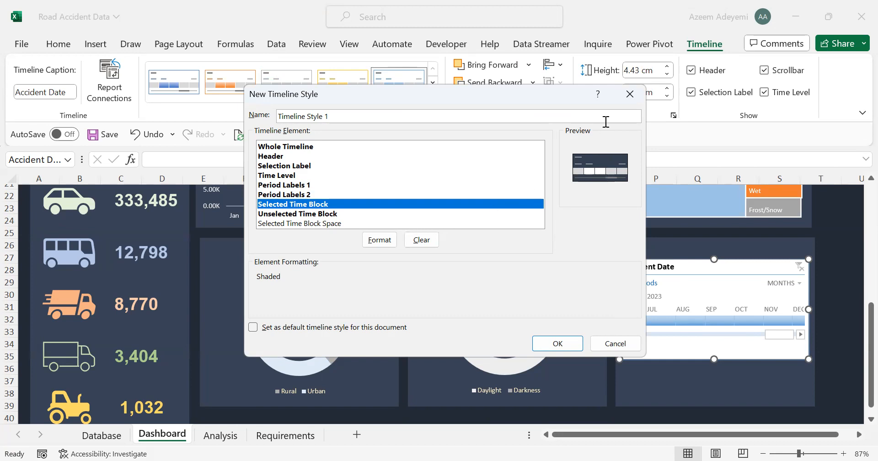
pyautogui.click(380, 240)
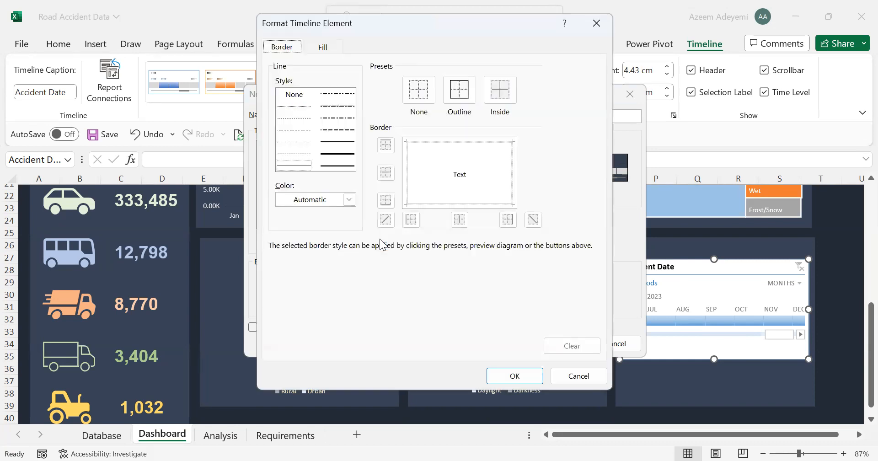
pyautogui.click(324, 48)
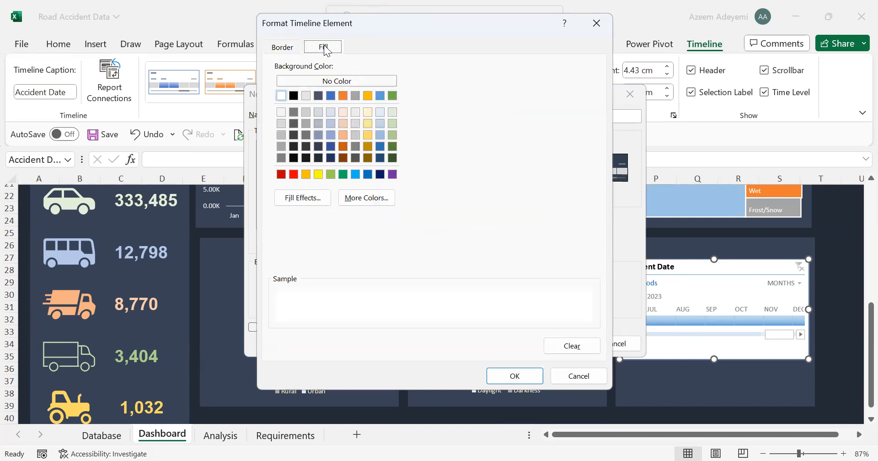
pyautogui.click(367, 112)
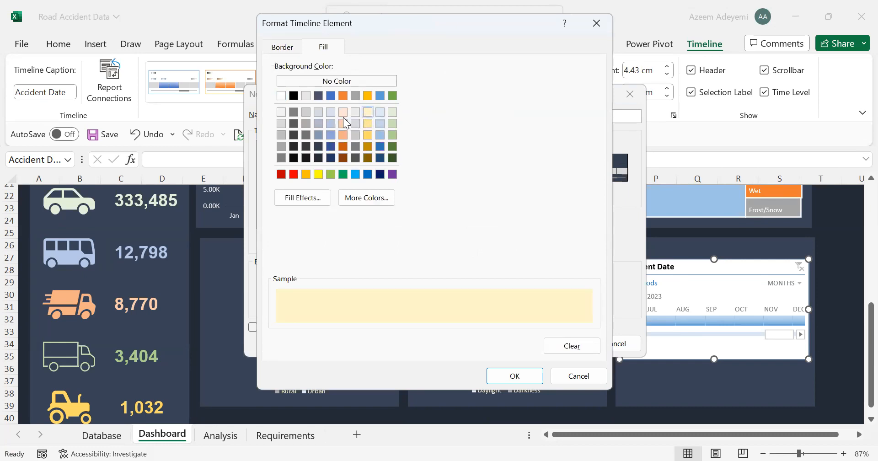
pyautogui.click(392, 112)
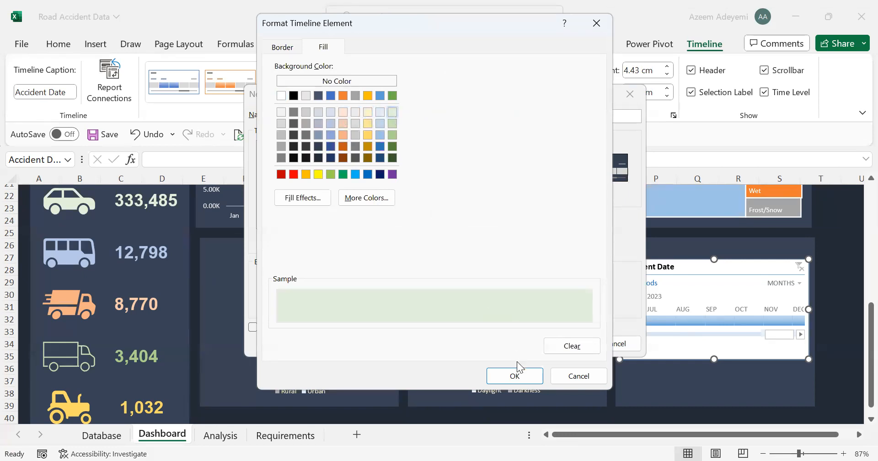
pyautogui.click(513, 375)
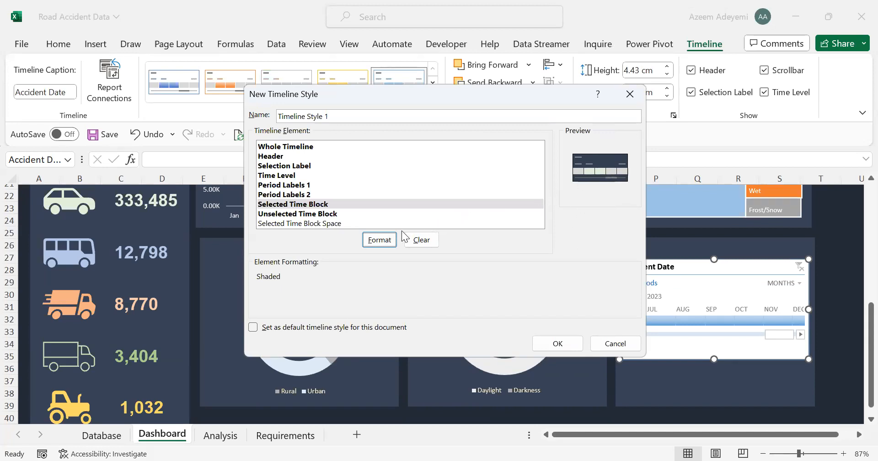
# Change the Selected Time Block fill of the new timeline style to the lightest orange
pyautogui.click(380, 240)
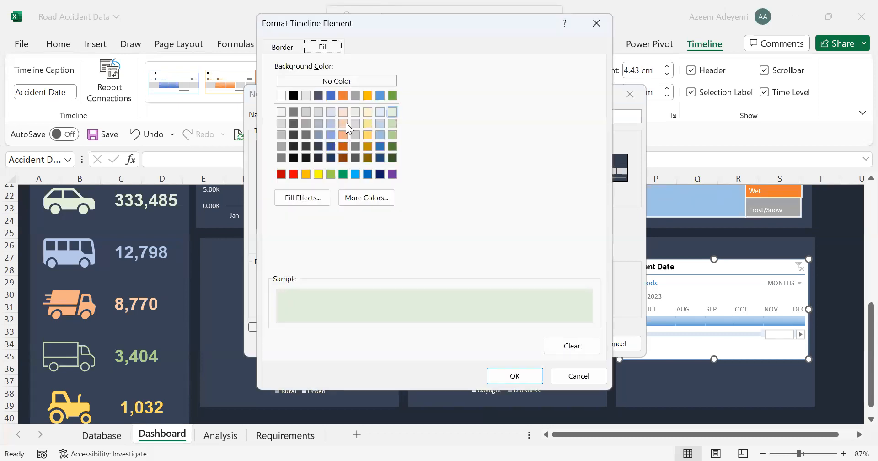
pyautogui.click(340, 113)
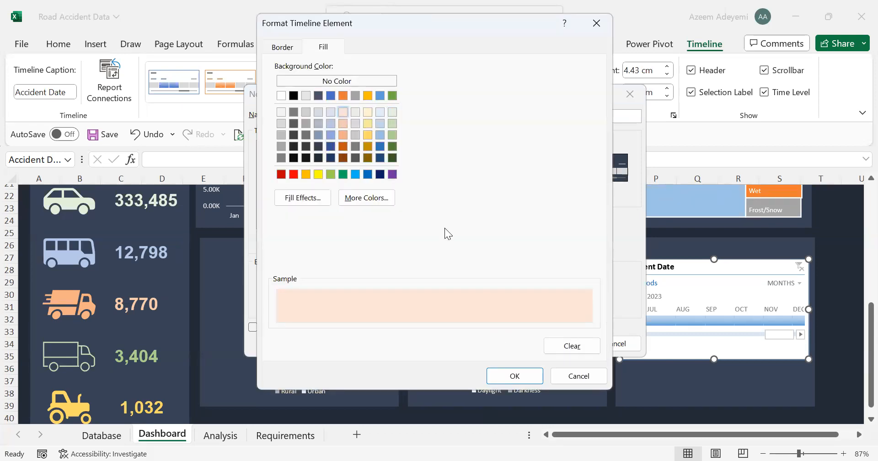
pyautogui.click(511, 372)
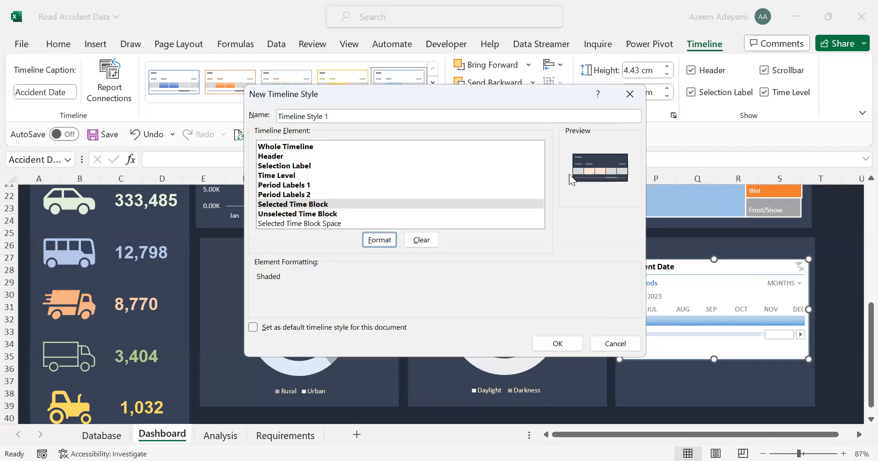
# Set the Unselected Time Block fill of the new timeline style to light gray
pyautogui.click(272, 214)
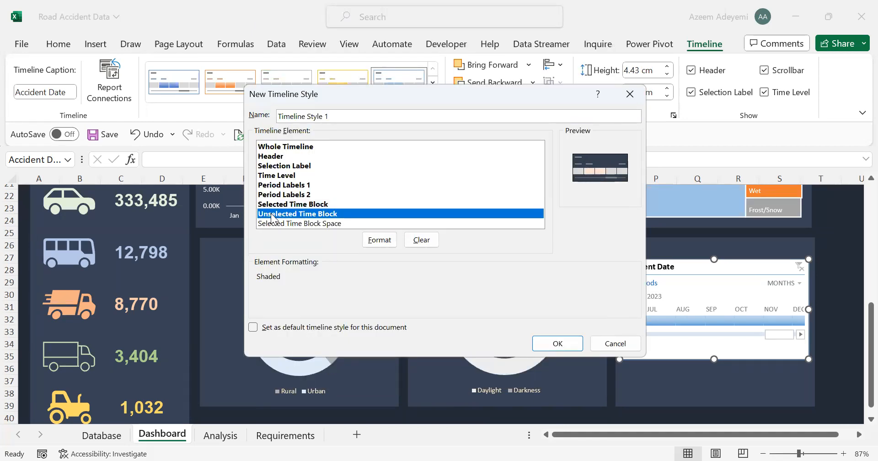
pyautogui.click(379, 239)
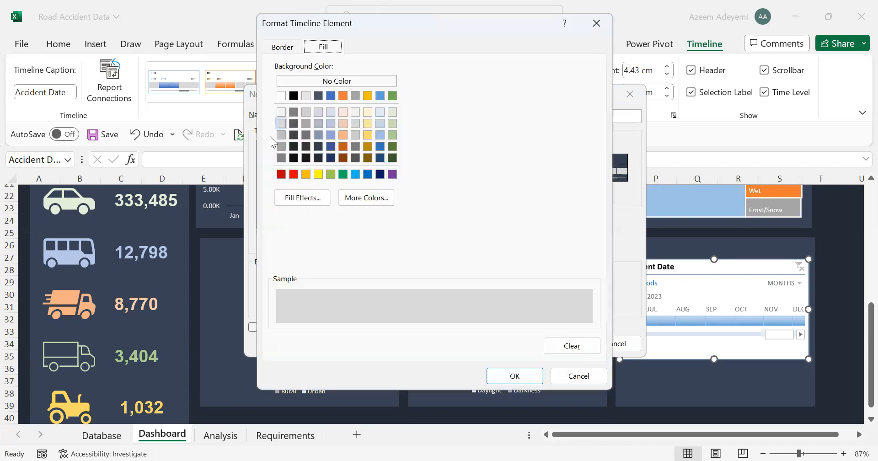
pyautogui.click(281, 123)
pyautogui.click(503, 377)
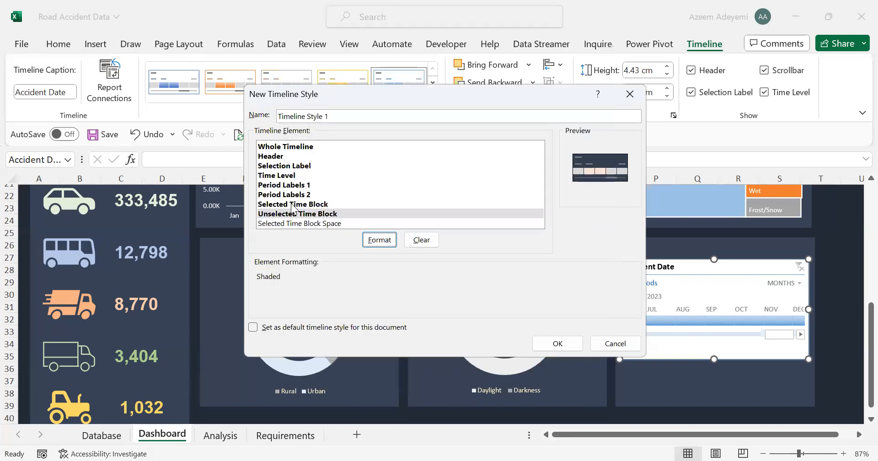
# Set the Selected Time Block fill of the new timeline style to light blue
pyautogui.click(294, 206)
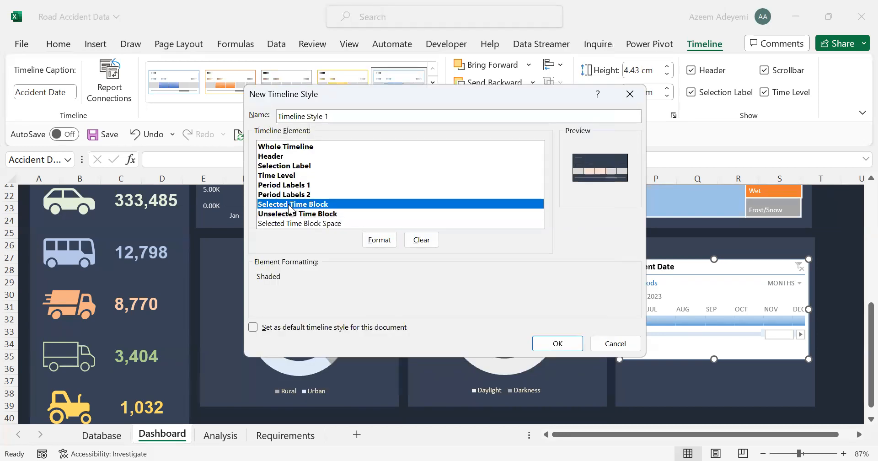
pyautogui.click(376, 241)
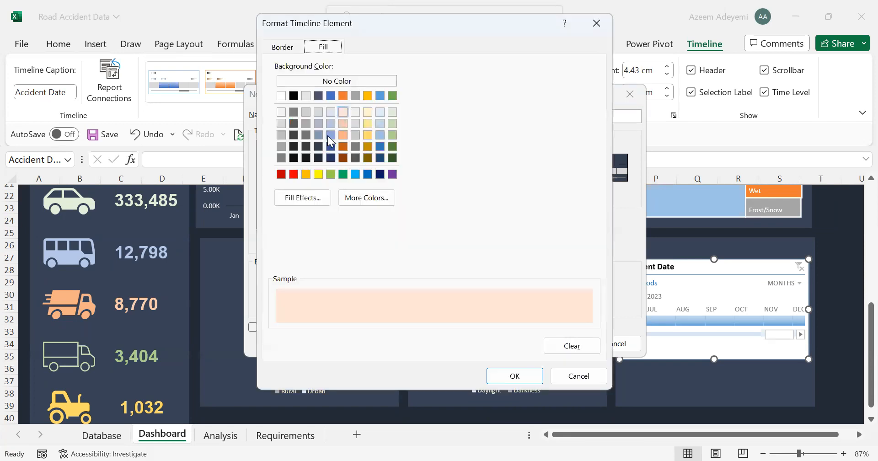
pyautogui.click(331, 123)
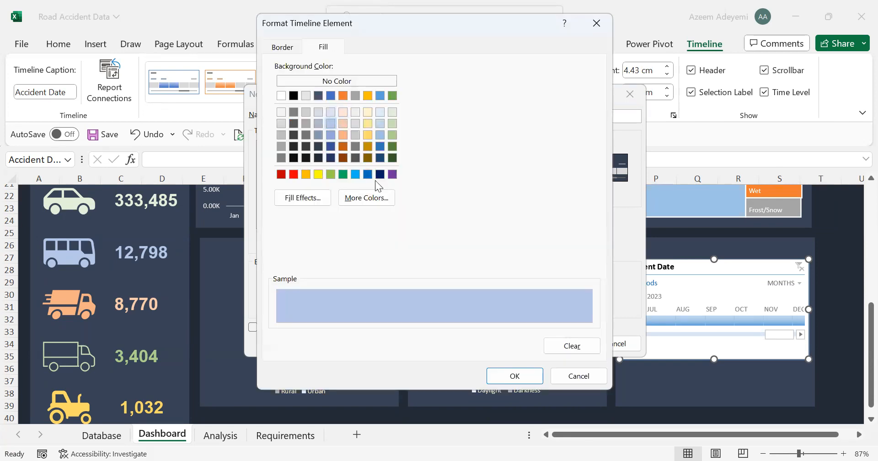
pyautogui.click(514, 376)
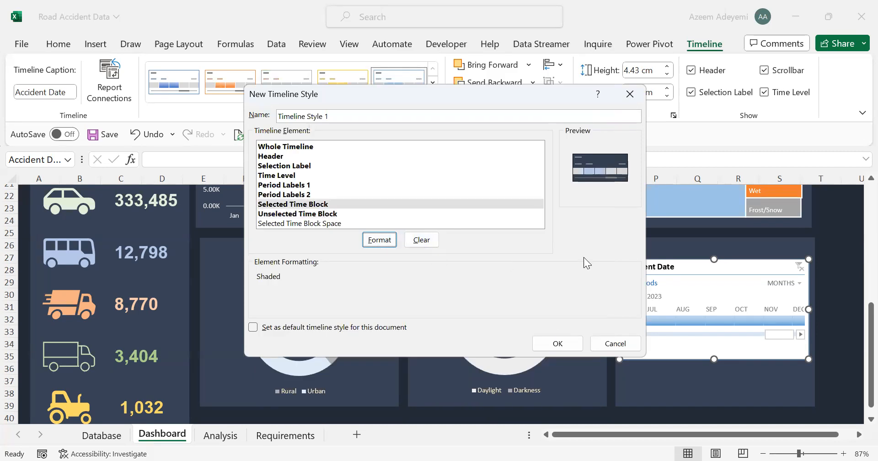
# Save the new timeline style under the name My Style and apply it to the Accident Date timeline
pyautogui.moveTo(330, 117); pyautogui.dragTo(266, 122)
pyautogui.write('M')
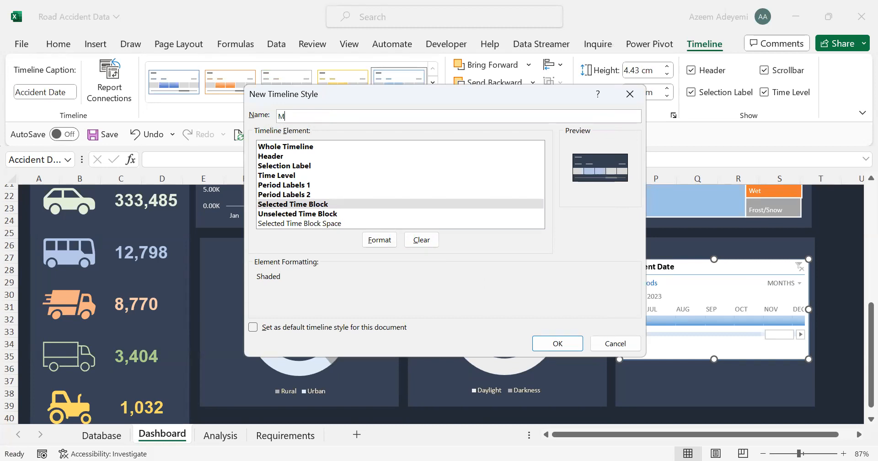
pyautogui.write('y Style')
pyautogui.click(559, 343)
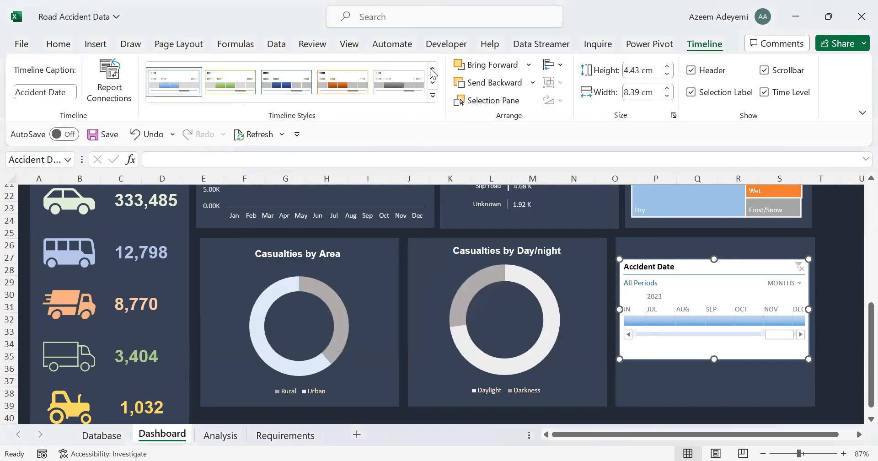
pyautogui.click(433, 95)
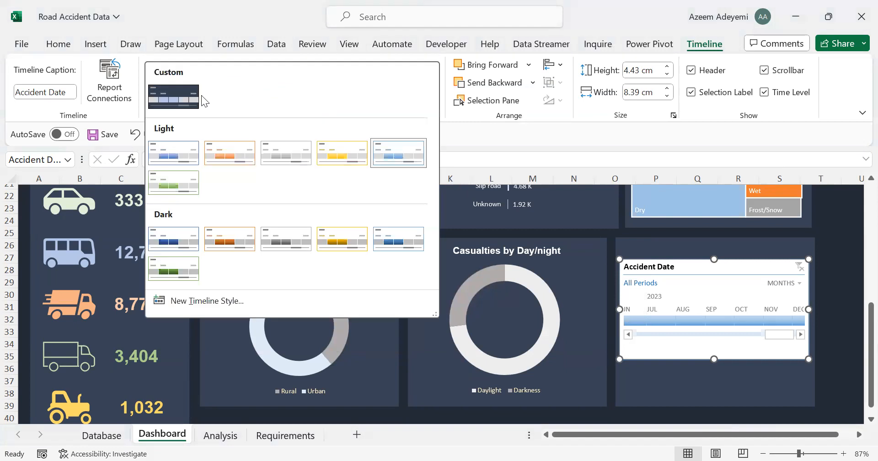
pyautogui.click(173, 97)
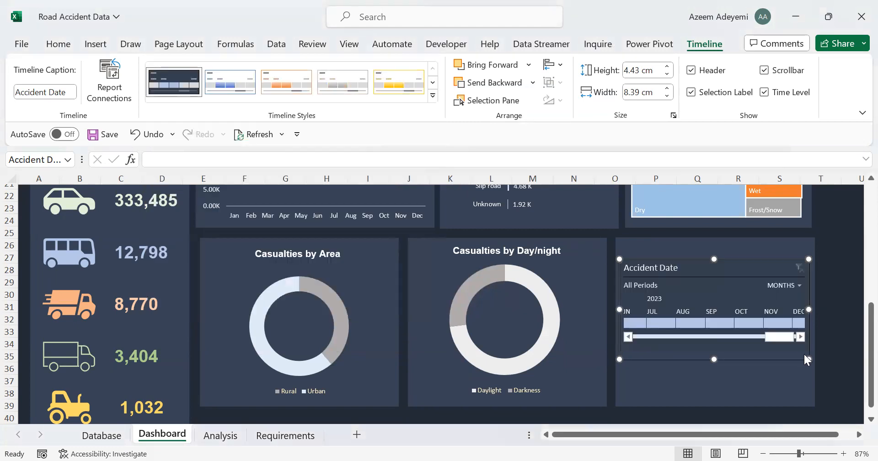
# Move the Accident Date timeline to the upper edge of its dashboard panel and resize it to about 4.47 by 8.55 cm
pyautogui.moveTo(669, 260); pyautogui.dragTo(667, 260)
pyautogui.click(784, 367)
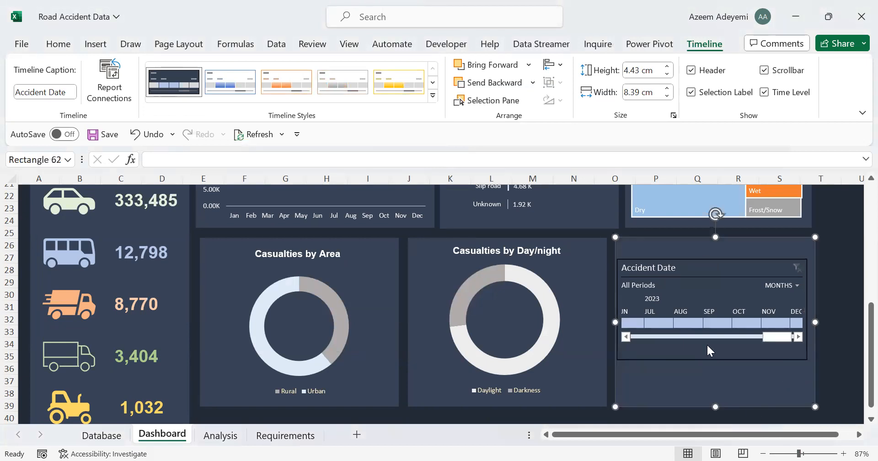
pyautogui.click(658, 260)
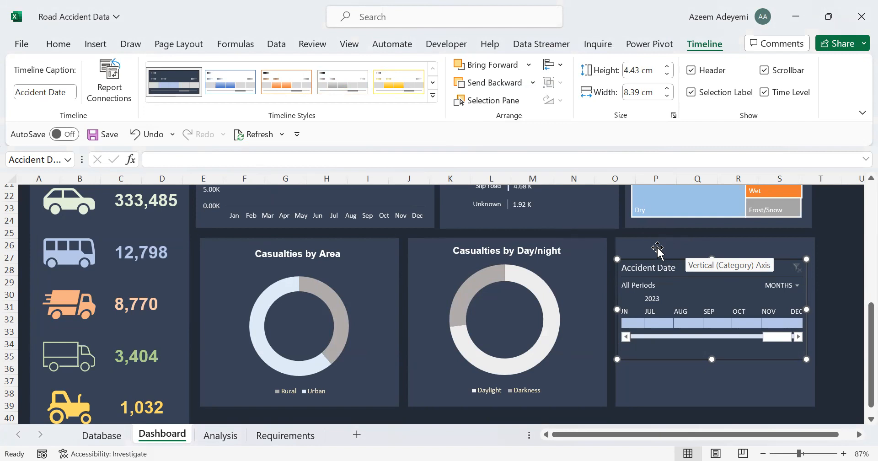
pyautogui.moveTo(645, 259)
pyautogui.mouseDown()
pyautogui.moveTo(651, 253)
pyautogui.moveTo(639, 249)
pyautogui.moveTo(642, 235)
pyautogui.mouseUp()
pyautogui.moveTo(806, 338); pyautogui.dragTo(809, 340)
# Try the Accident Date timeline on July 2023 and August 2023, and clear its filter
pyautogui.click(660, 302)
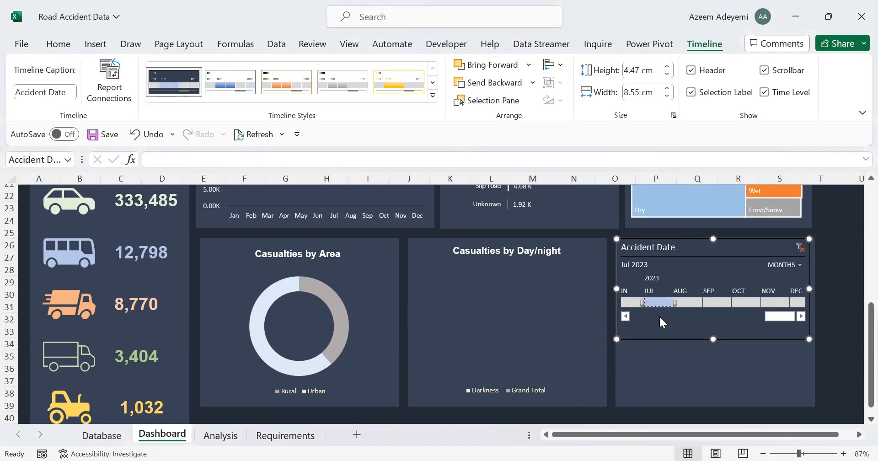
pyautogui.click(696, 303)
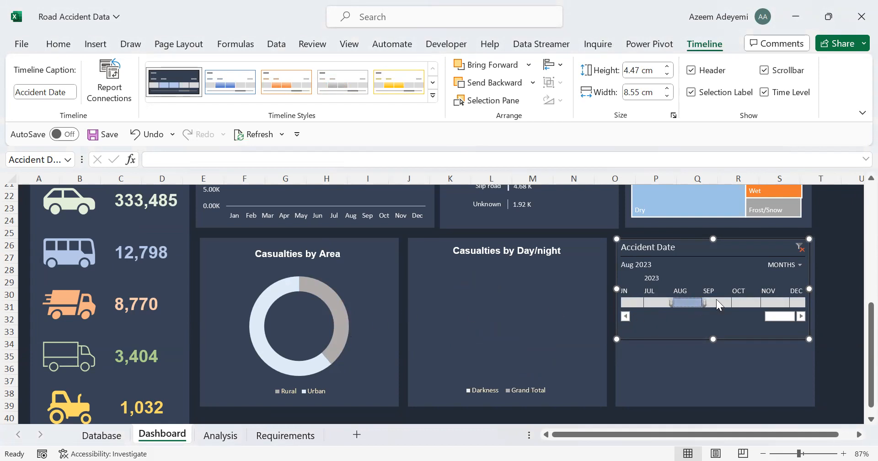
pyautogui.moveTo(856, 317); pyautogui.dragTo(839, 366)
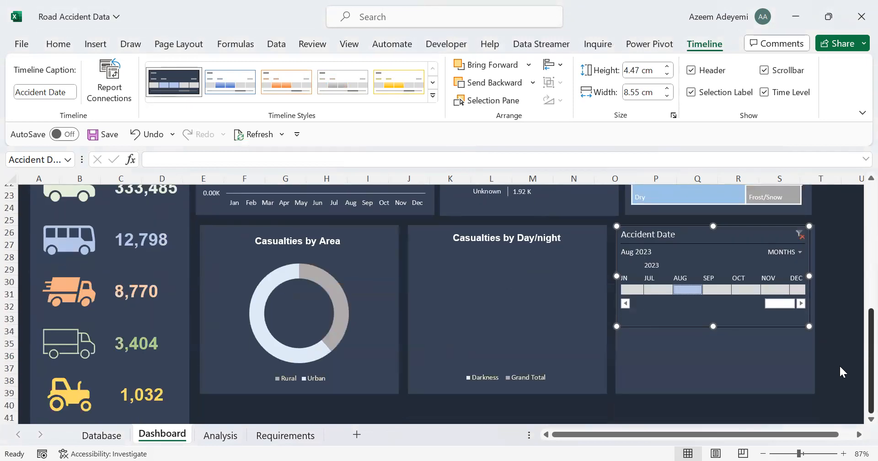
pyautogui.click(800, 235)
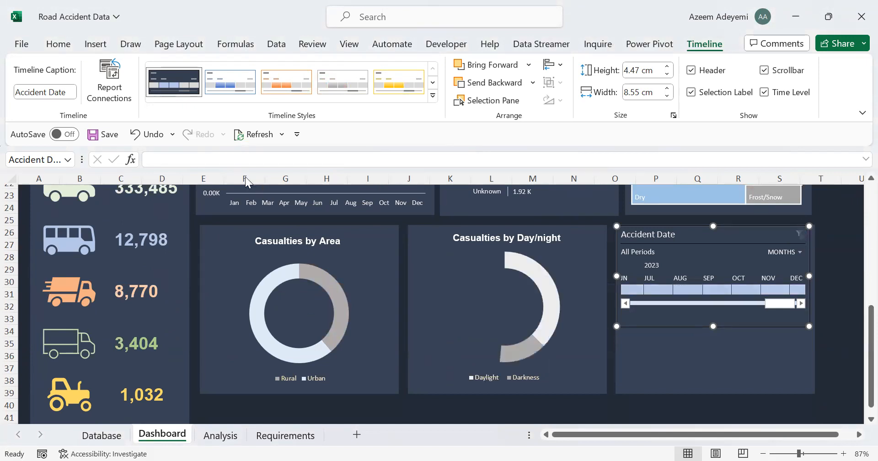
# Connect the Accident Date timeline to PivotTable10, 12, 13, 2, 3, 4, 5, 6 and 9 on the Analysis sheet, keeping PivotTable1 connected
pyautogui.click(114, 82)
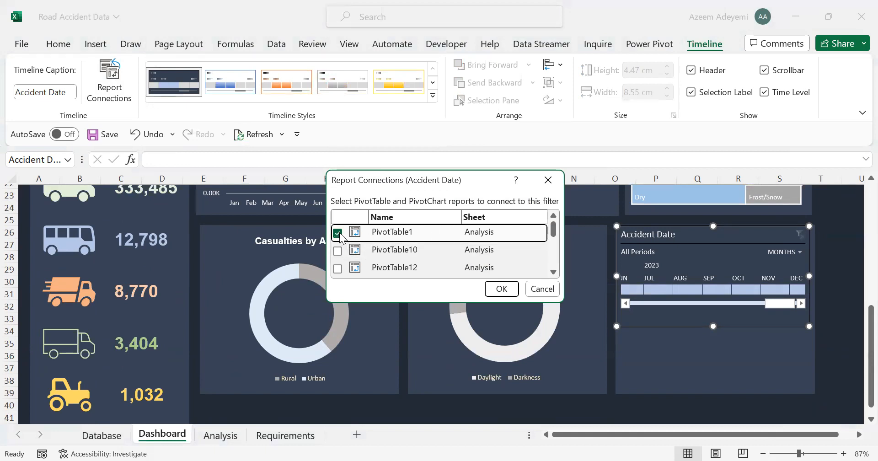
pyautogui.click(339, 251)
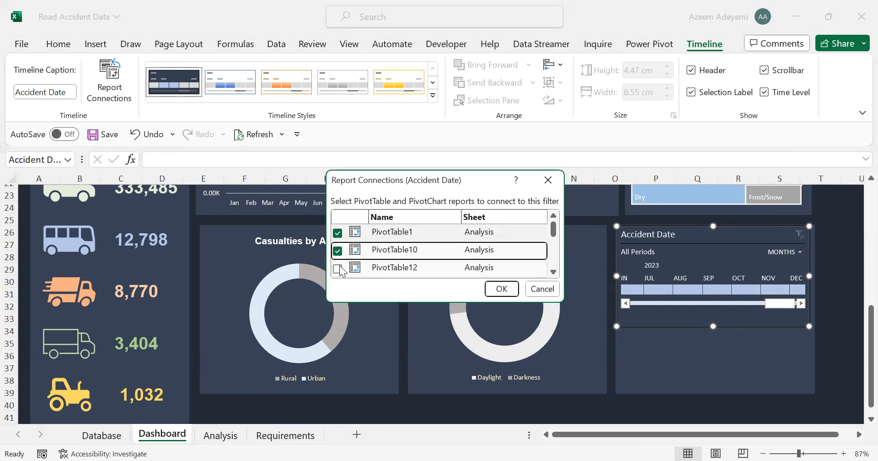
pyautogui.click(339, 269)
pyautogui.moveTo(553, 230); pyautogui.dragTo(553, 240)
pyautogui.click(338, 253)
pyautogui.click(338, 271)
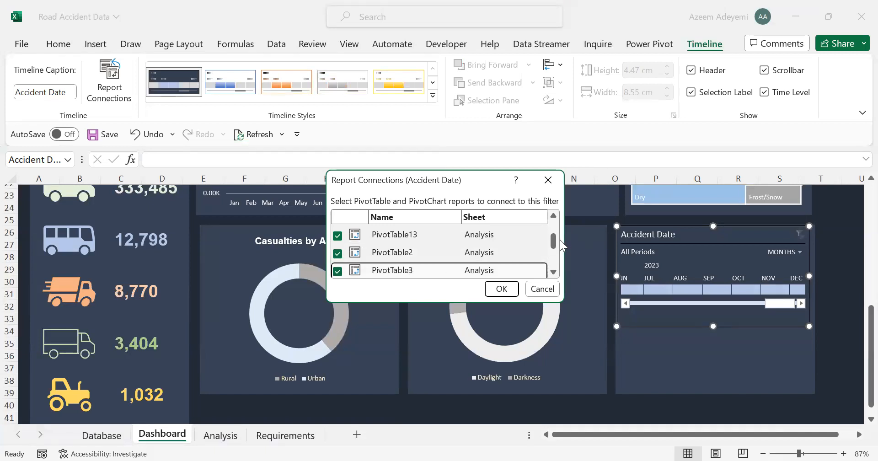
pyautogui.moveTo(554, 245); pyautogui.dragTo(554, 256)
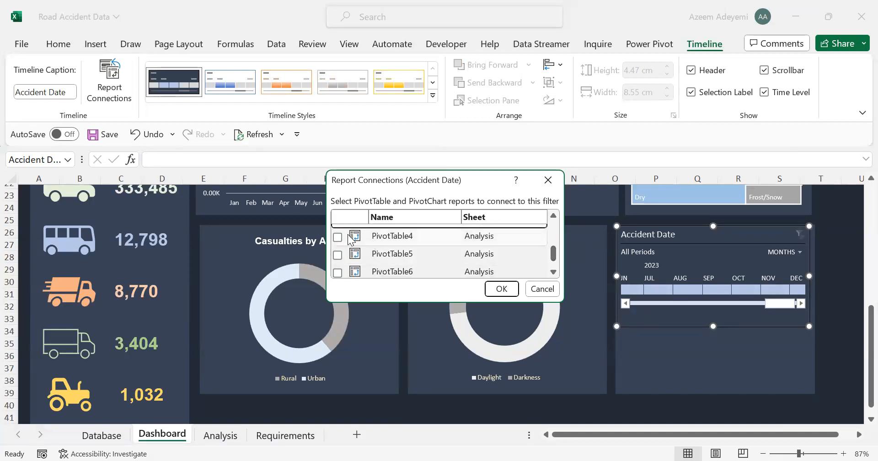
pyautogui.click(337, 236)
pyautogui.click(338, 255)
pyautogui.click(337, 273)
pyautogui.click(553, 272)
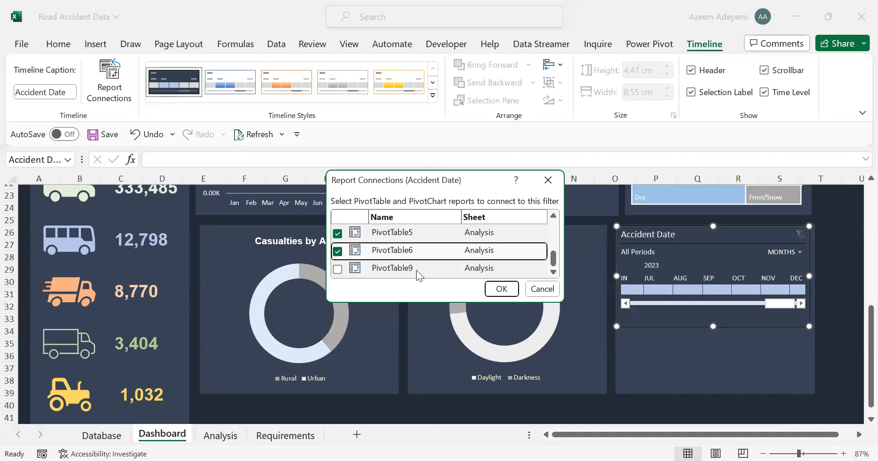
pyautogui.click(337, 270)
pyautogui.click(501, 289)
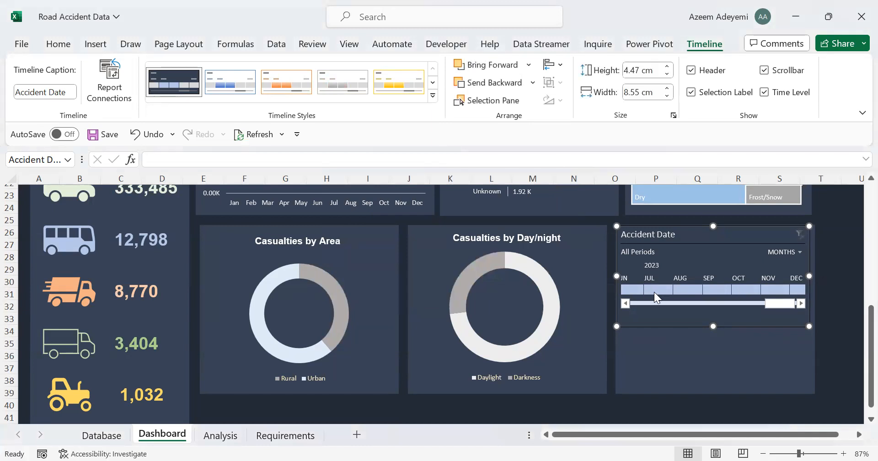
# Test the connected timeline by filtering the dashboard to July 2023, and clear the filter
pyautogui.click(654, 289)
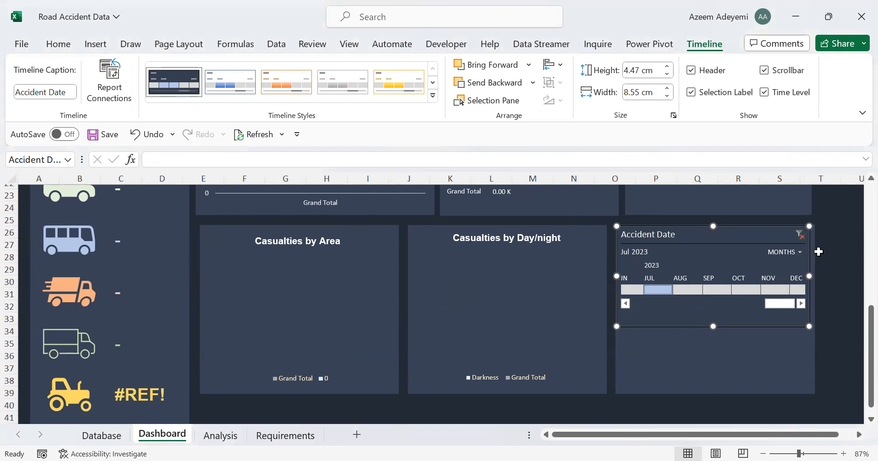
pyautogui.click(801, 237)
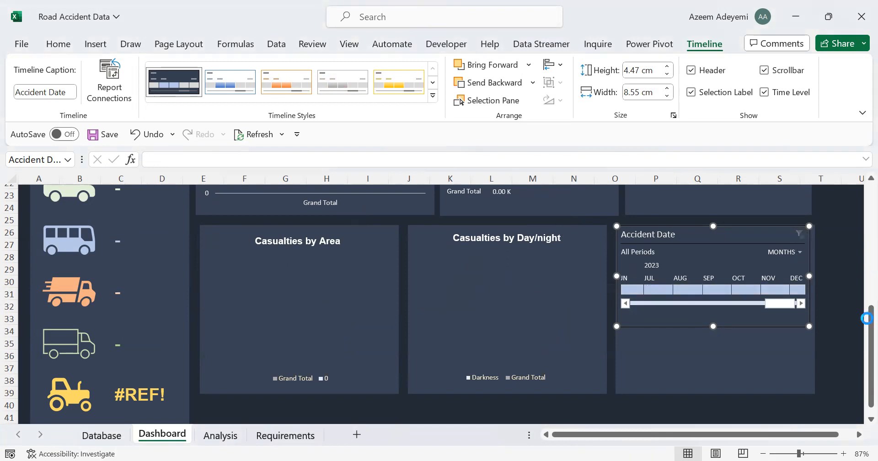
pyautogui.scroll(7, 856, 240)
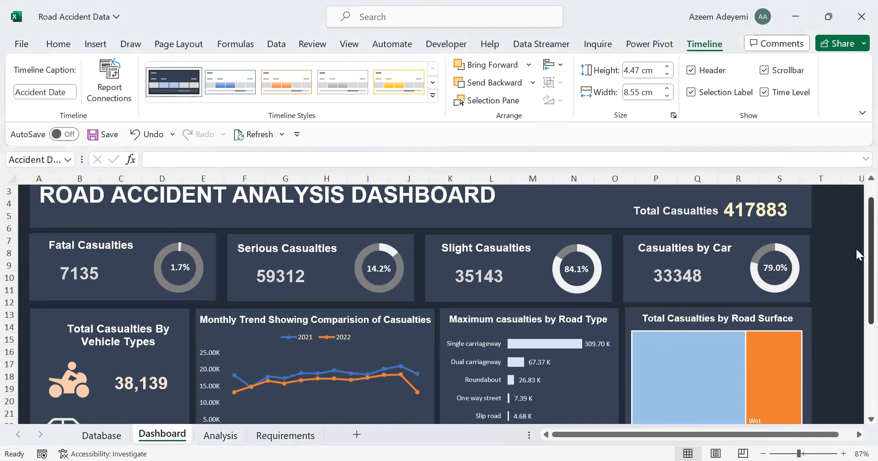
# On the Analysis sheet, shift the 2021/2022 trend line chart slightly closer to the 2022 monthly pivot table
pyautogui.scroll(-2, 858, 287)
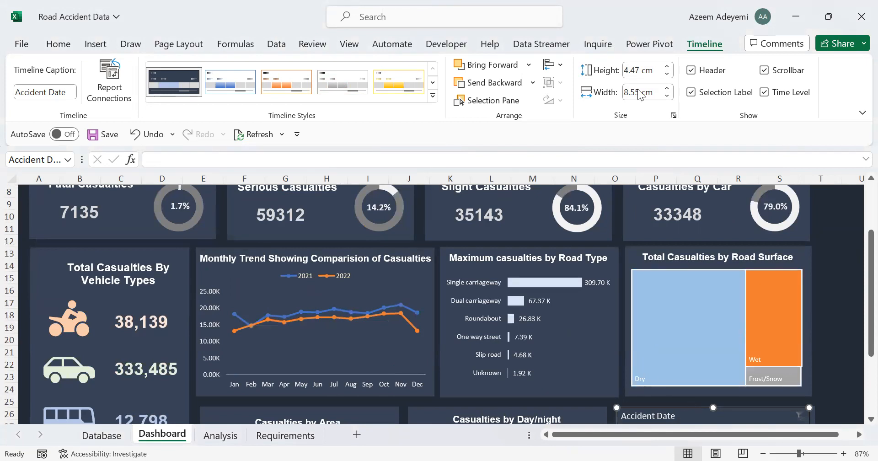
pyautogui.click(220, 435)
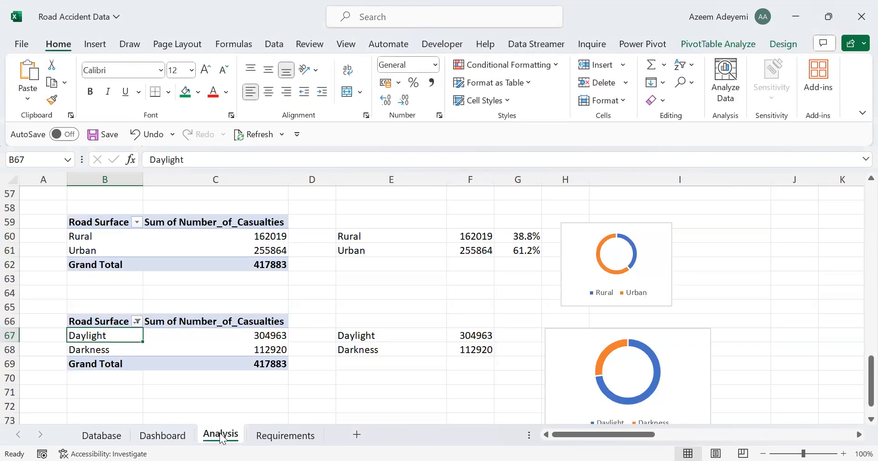
pyautogui.scroll(19, 857, 242)
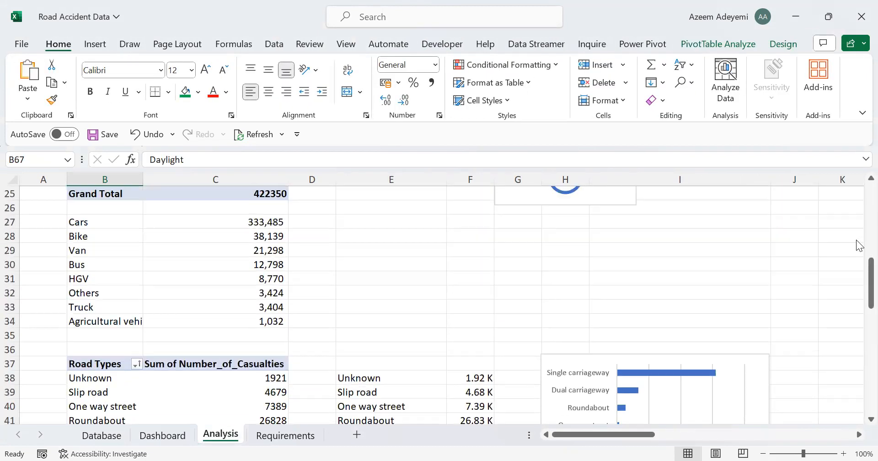
pyautogui.click(735, 179)
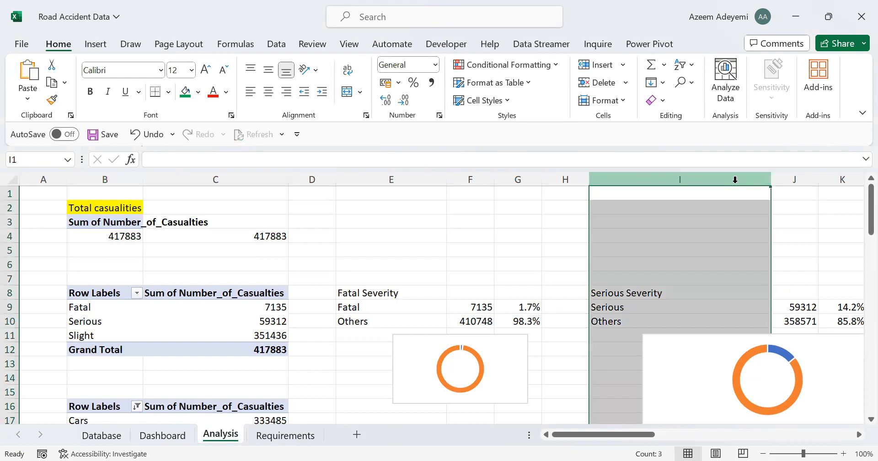
pyautogui.click(794, 205)
pyautogui.press('Right')
pyautogui.press('Right')
pyautogui.press('Right')
pyautogui.press('Right')
pyautogui.press('Right')
pyautogui.press('Right')
pyautogui.press('Right')
pyautogui.press('Right')
pyautogui.press('Right')
pyautogui.press('Right')
pyautogui.press('Right')
pyautogui.press('Right')
pyautogui.press('Right')
pyautogui.press('Right')
pyautogui.press('Right')
pyautogui.press('Right')
pyautogui.press('Right')
pyautogui.press('Right')
pyautogui.press('Right')
pyautogui.press('Right')
pyautogui.press('Right')
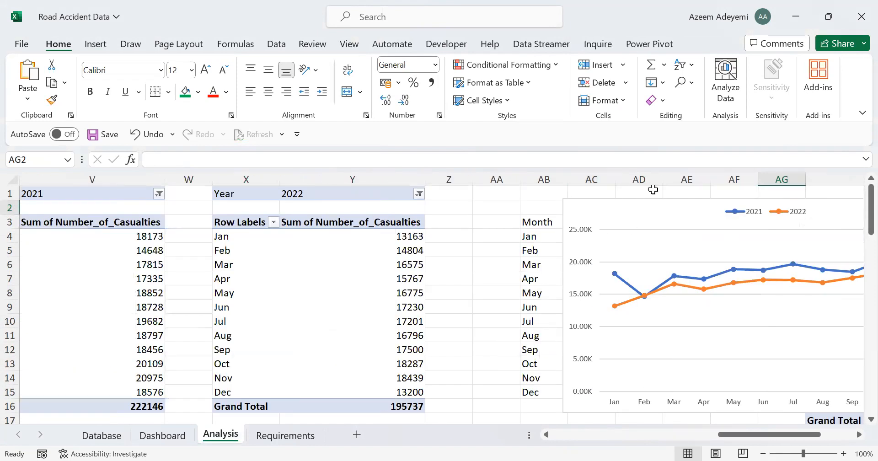
pyautogui.moveTo(586, 222); pyautogui.dragTo(538, 231)
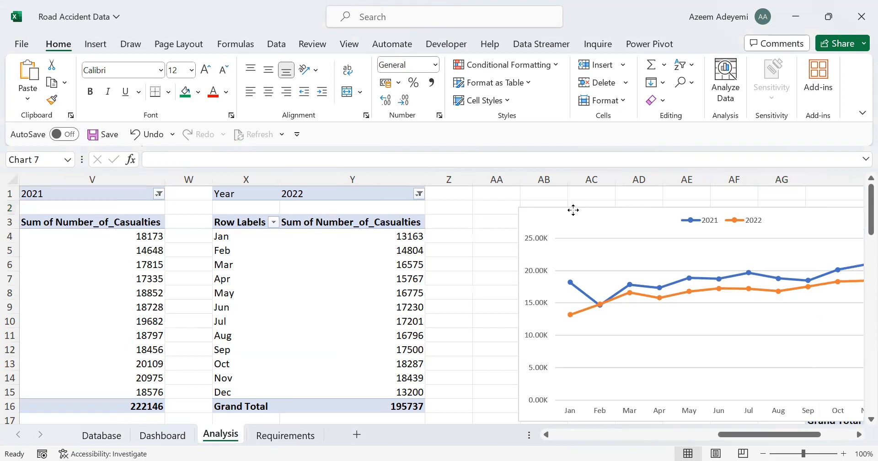
# Check the PivotTable names of the 2022 and 2021 monthly casualty tables on the Analysis sheet
pyautogui.click(330, 261)
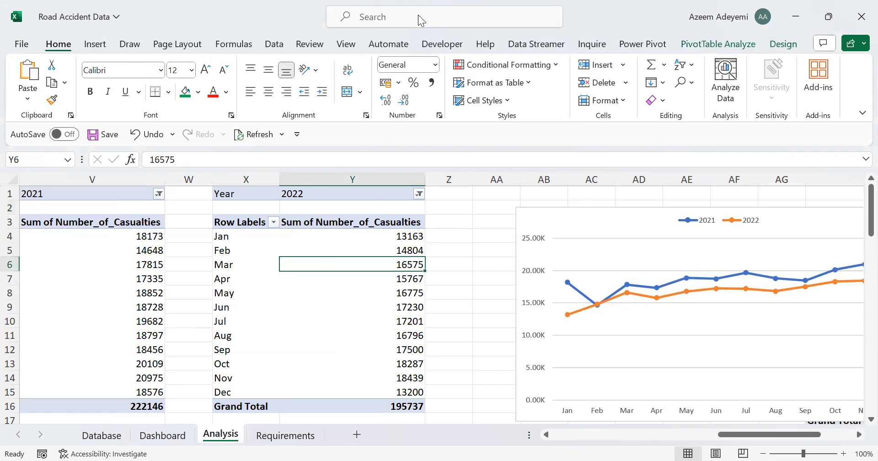
pyautogui.click(740, 44)
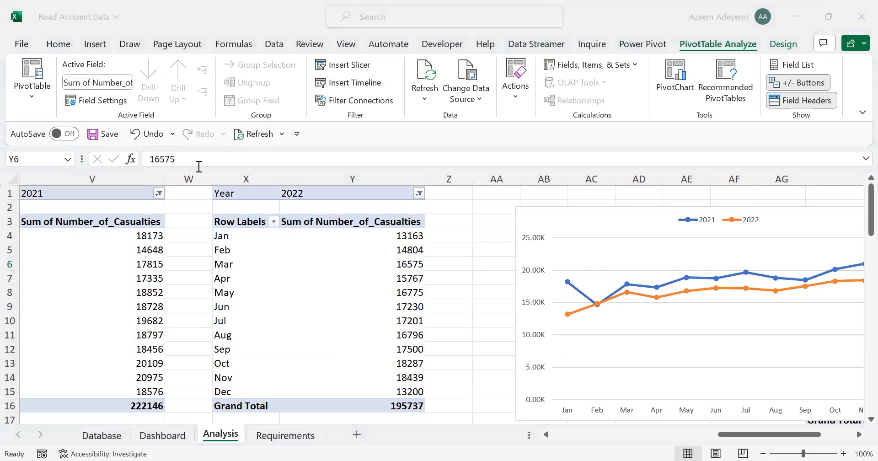
pyautogui.click(250, 246)
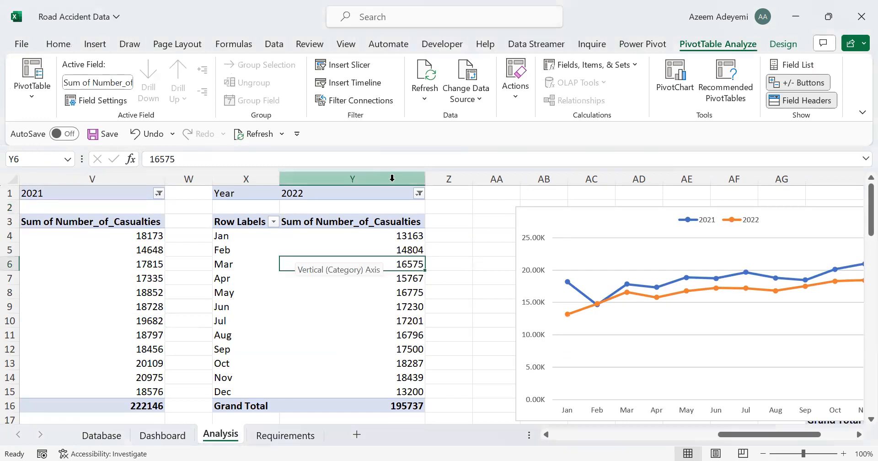
pyautogui.click(35, 103)
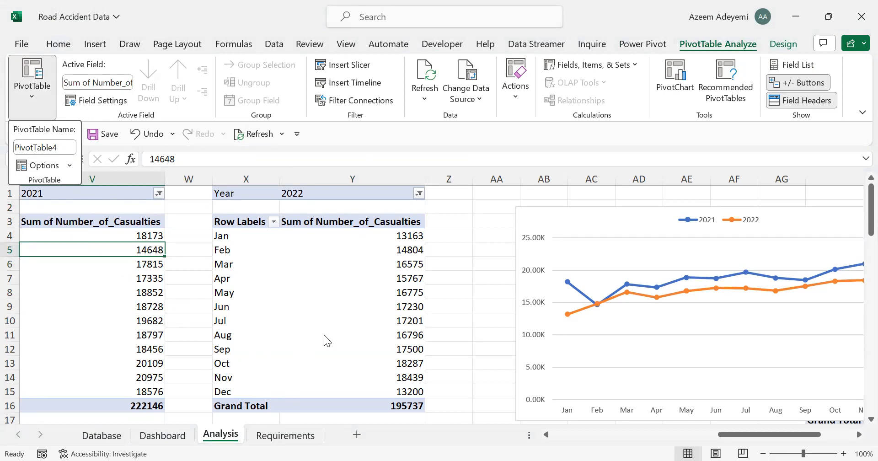
pyautogui.moveTo(323, 335)
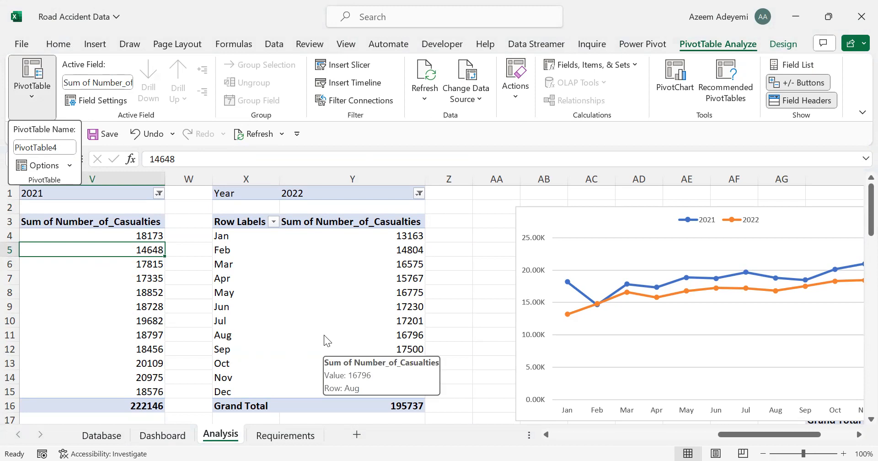
# Disconnect PivotTable4 and PivotTable5 from the Dashboard's Accident Date timeline, leaving its other report connections on
pyautogui.click(163, 436)
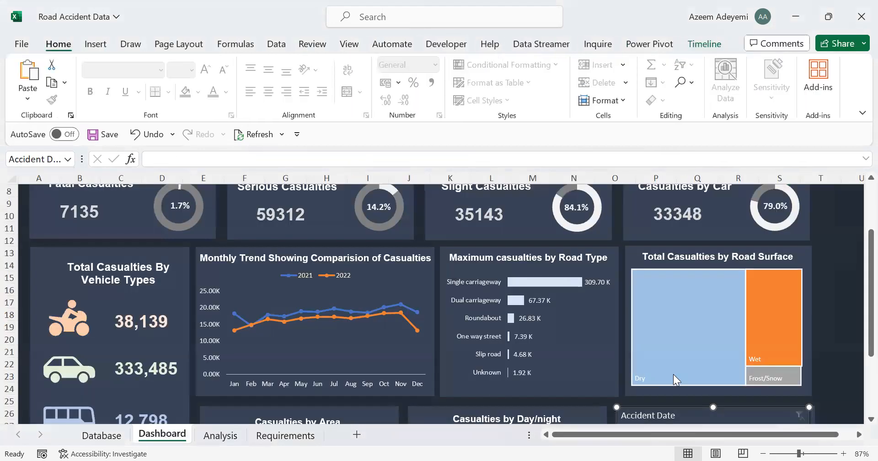
pyautogui.scroll(-3, 859, 302)
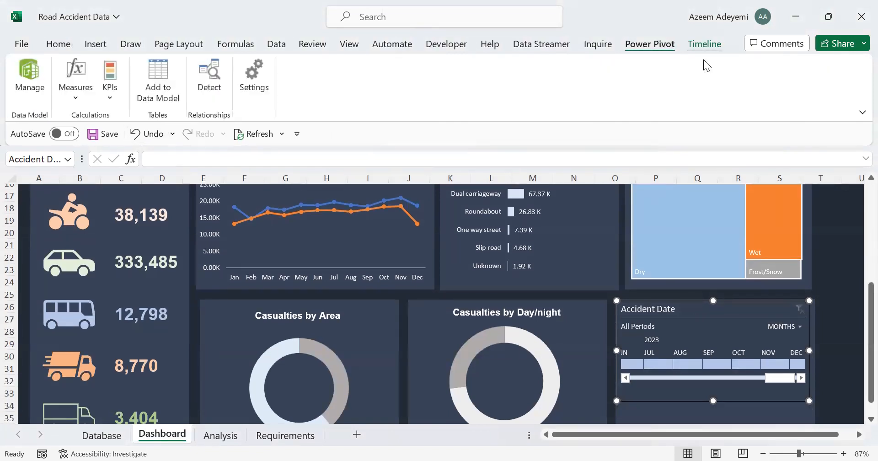
pyautogui.scroll(-1, 704, 60)
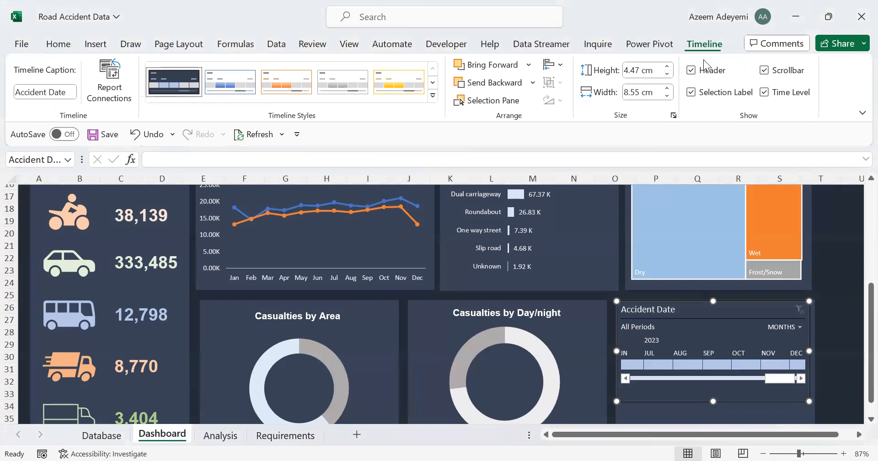
pyautogui.click(110, 87)
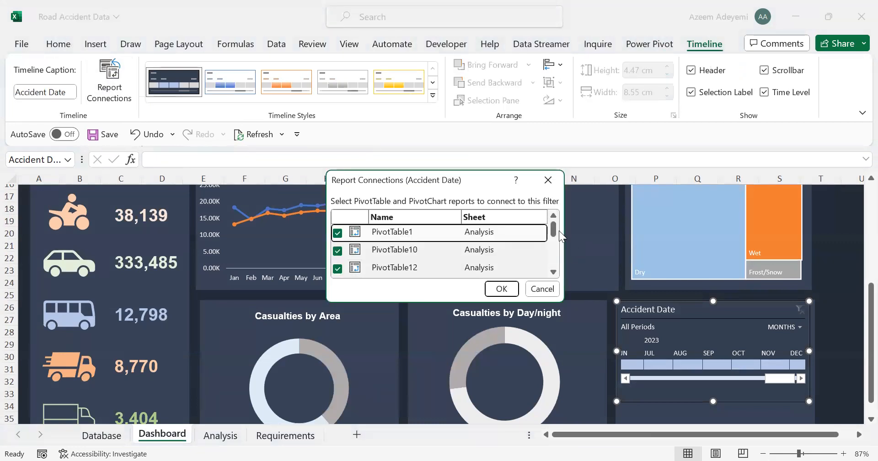
pyautogui.moveTo(554, 224); pyautogui.dragTo(553, 251)
pyautogui.click(338, 244)
pyautogui.click(338, 263)
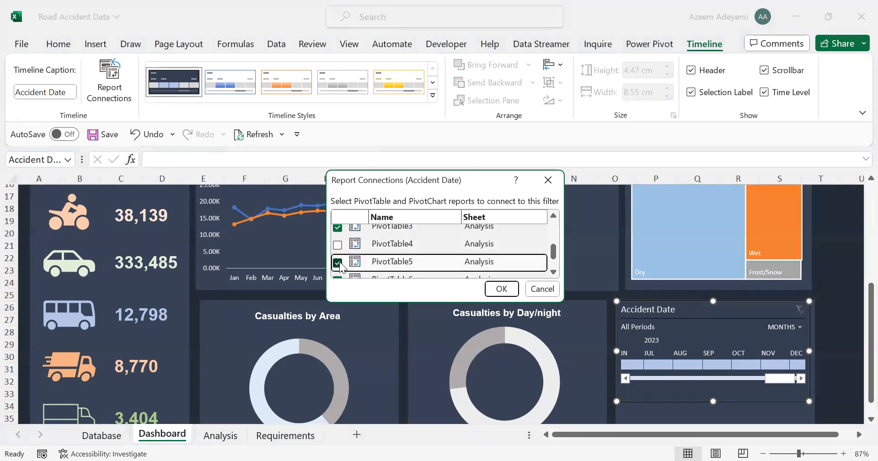
pyautogui.click(502, 290)
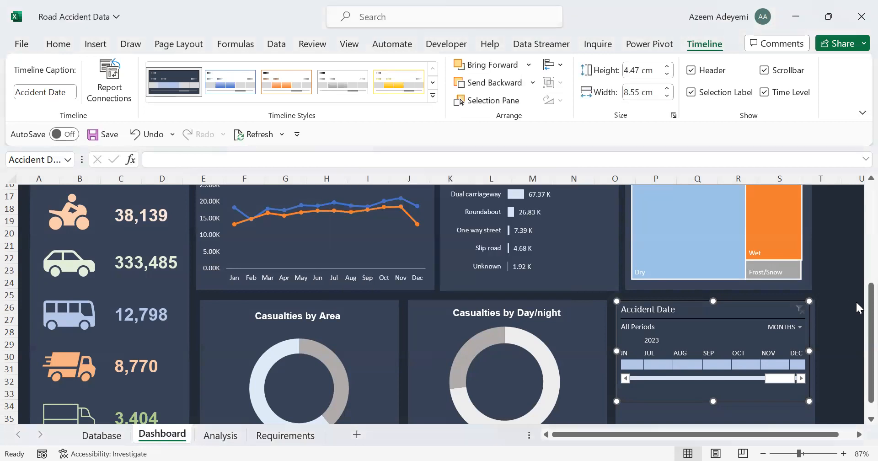
# Switch the dashboard to full-screen mode and set its zoom to 90%
pyautogui.scroll(4, 859, 206)
pyautogui.scroll(1, 859, 206)
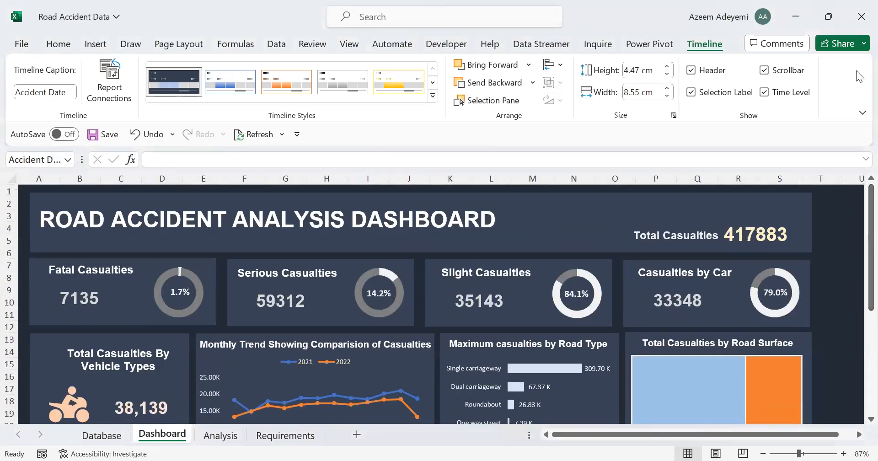
pyautogui.click(862, 113)
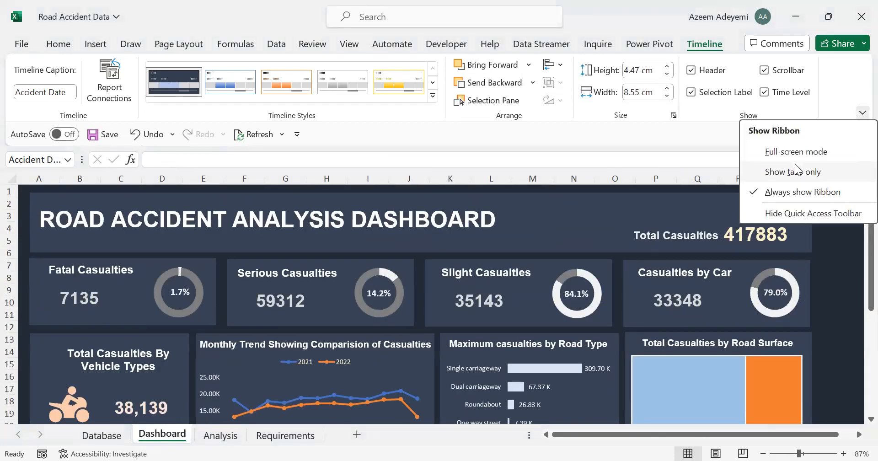
pyautogui.click(782, 153)
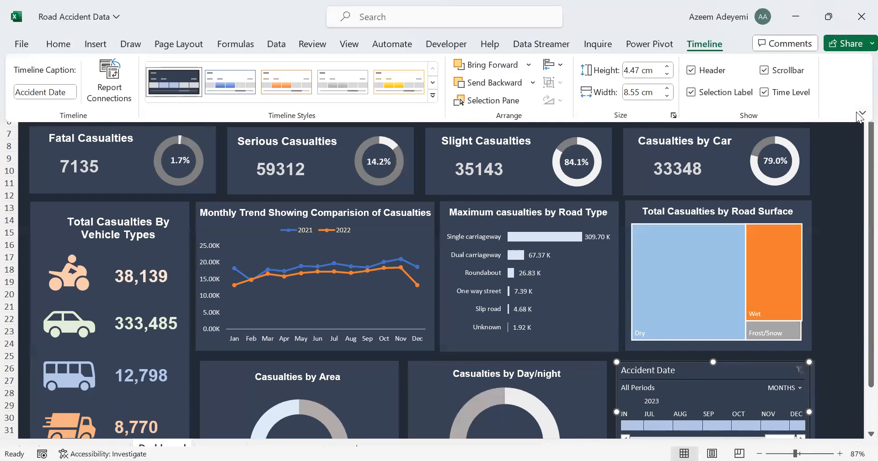
pyautogui.click(859, 113)
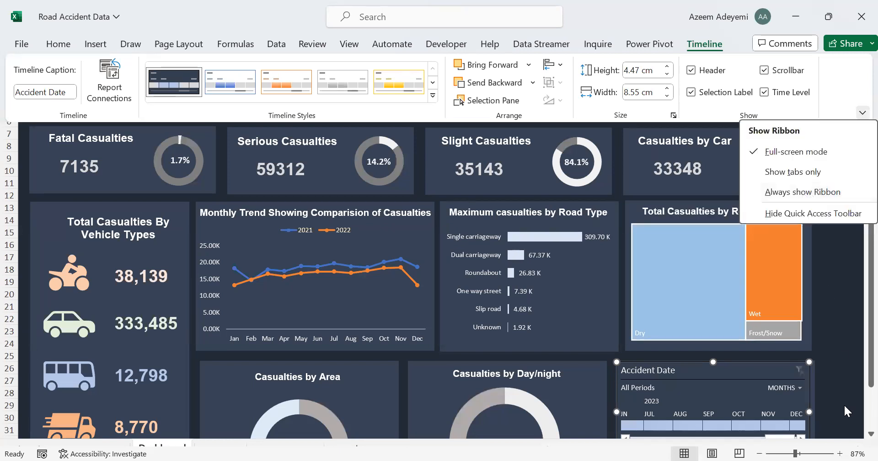
pyautogui.click(840, 441)
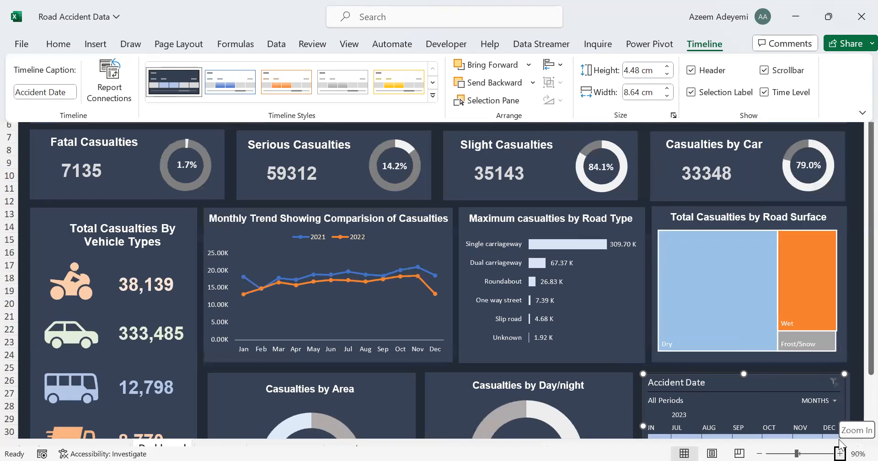
pyautogui.click(840, 442)
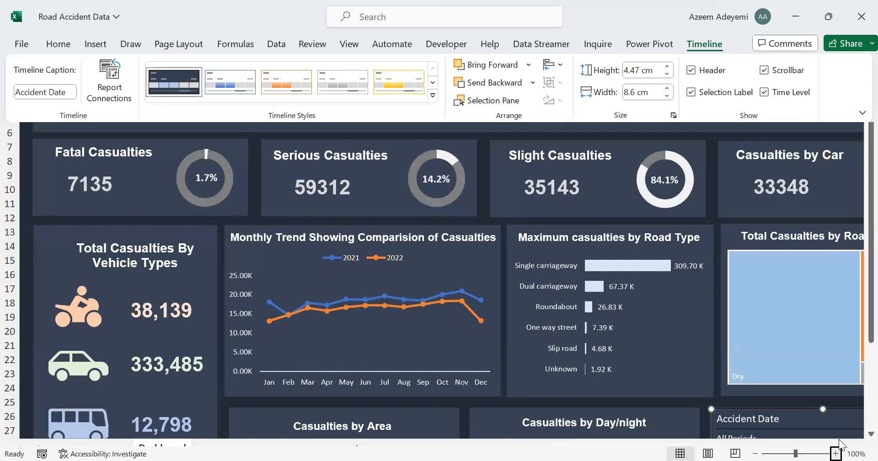
pyautogui.click(756, 442)
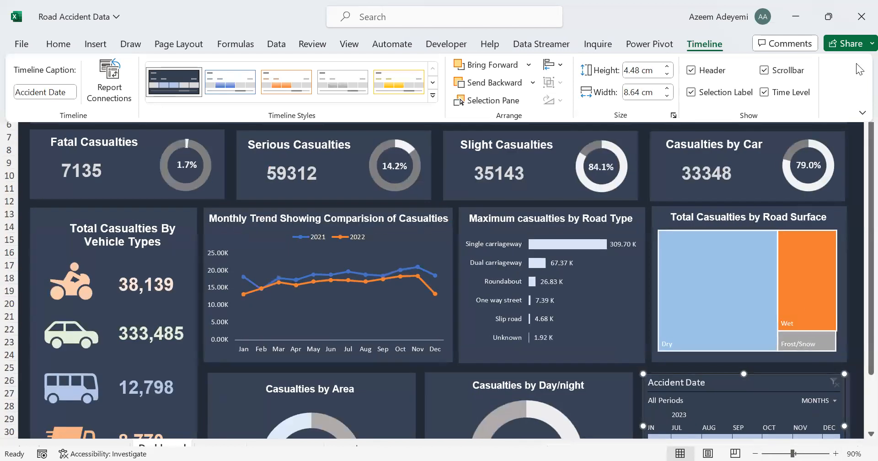
# Set the ribbon to always show, and return the dashboard to full-screen mode
pyautogui.click(862, 114)
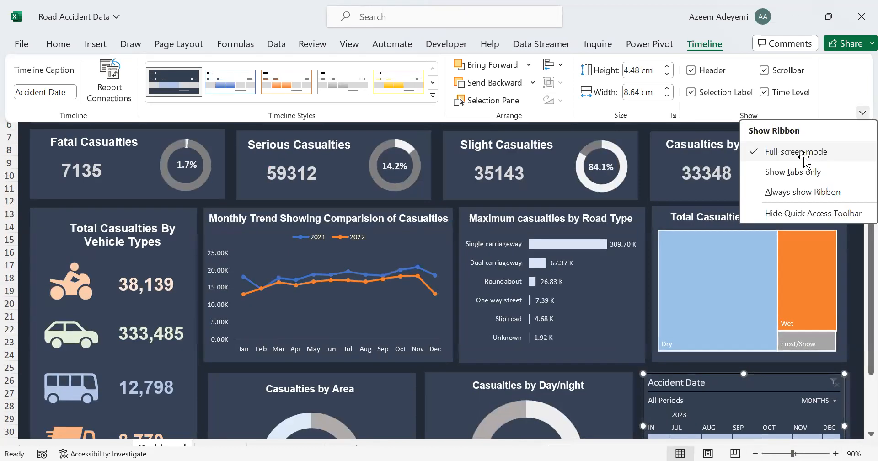
pyautogui.click(861, 112)
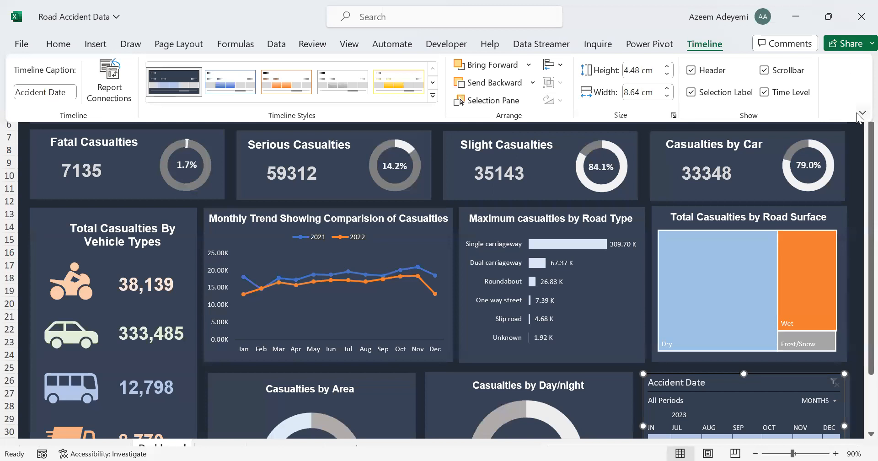
pyautogui.click(862, 114)
pyautogui.click(784, 194)
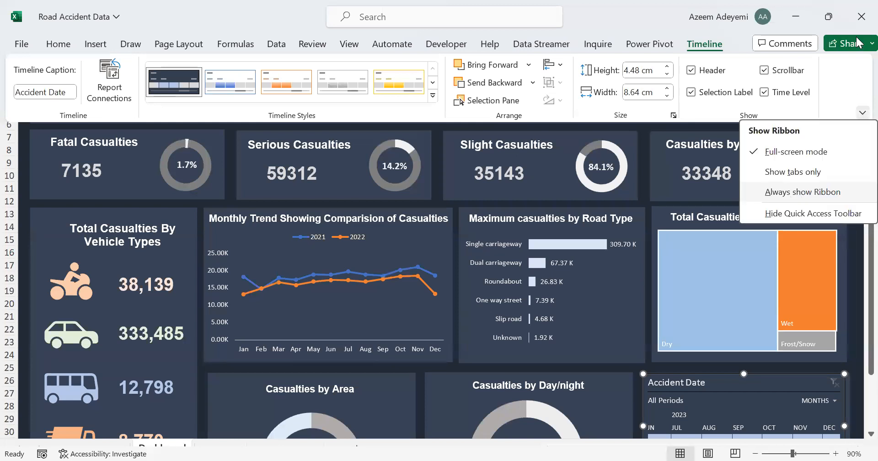
pyautogui.click(862, 114)
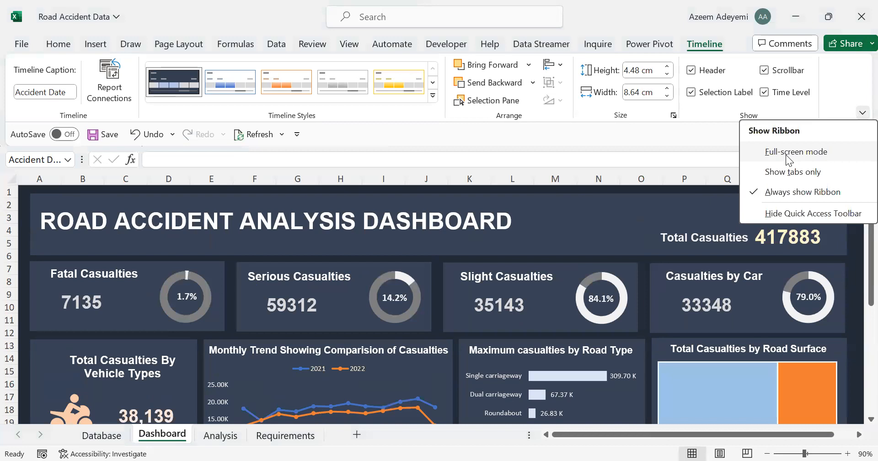
pyautogui.click(777, 149)
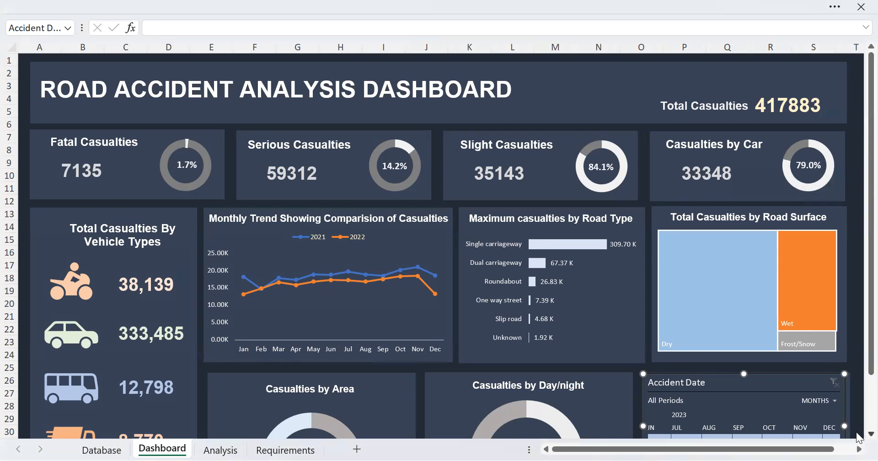
# Test the Accident Date timeline by filtering the full-screen dashboard to July 2023, and clear the filter
pyautogui.scroll(-1, 859, 436)
pyautogui.scroll(-1, 859, 437)
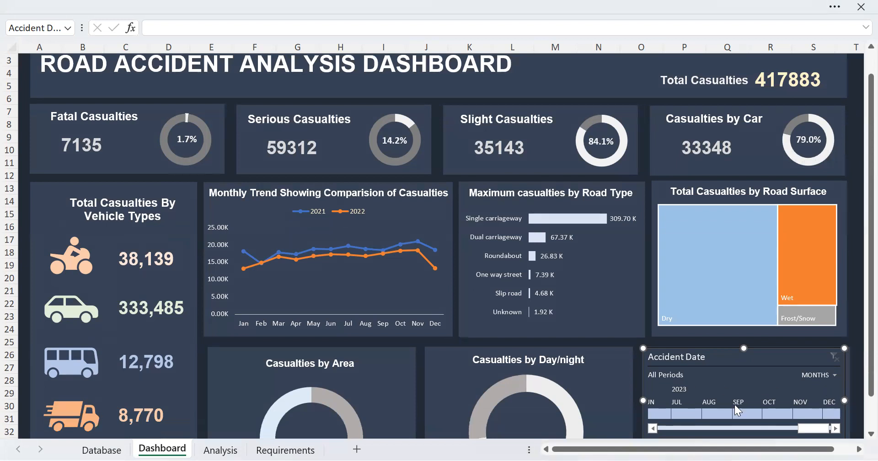
pyautogui.click(679, 416)
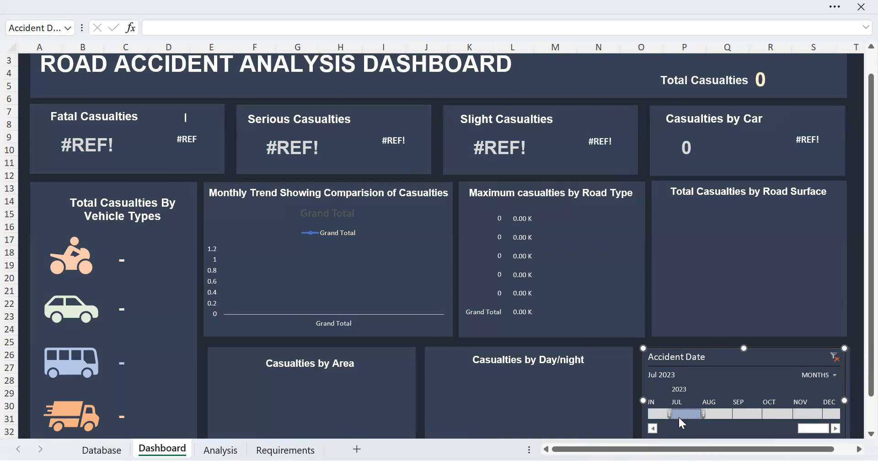
pyautogui.click(834, 357)
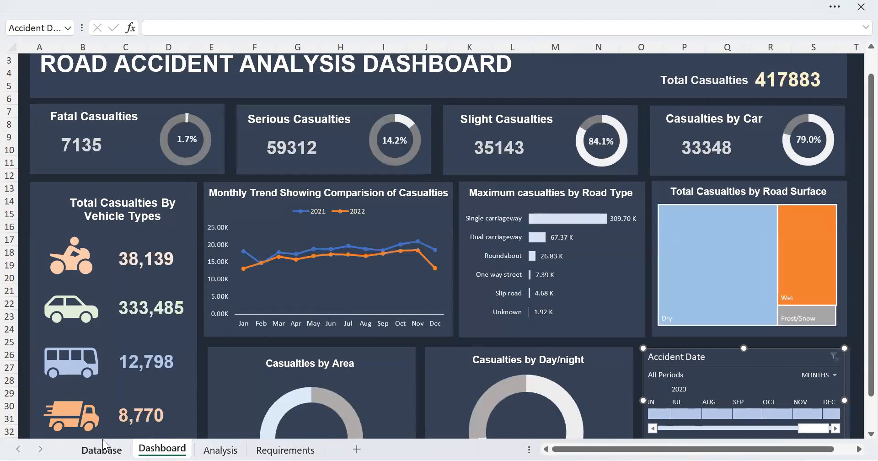
# Examine the Analysis sheet's tables and charts to locate the pivot table holding monthly casualties by year
pyautogui.click(220, 449)
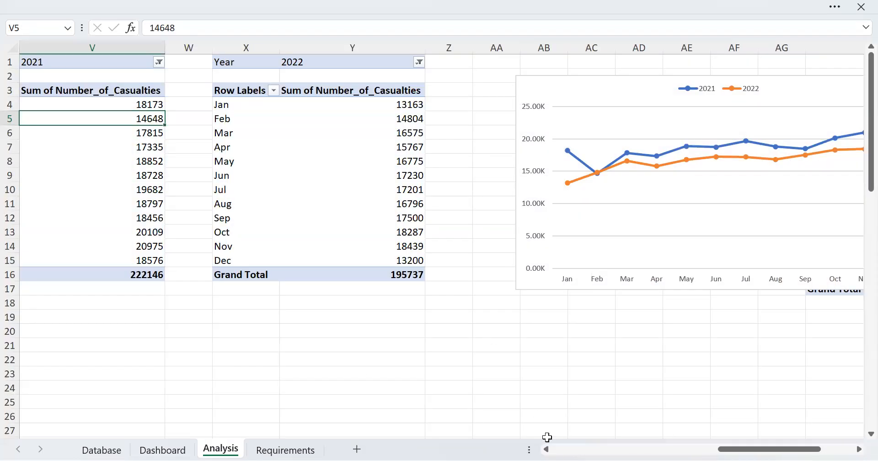
pyautogui.click(562, 444)
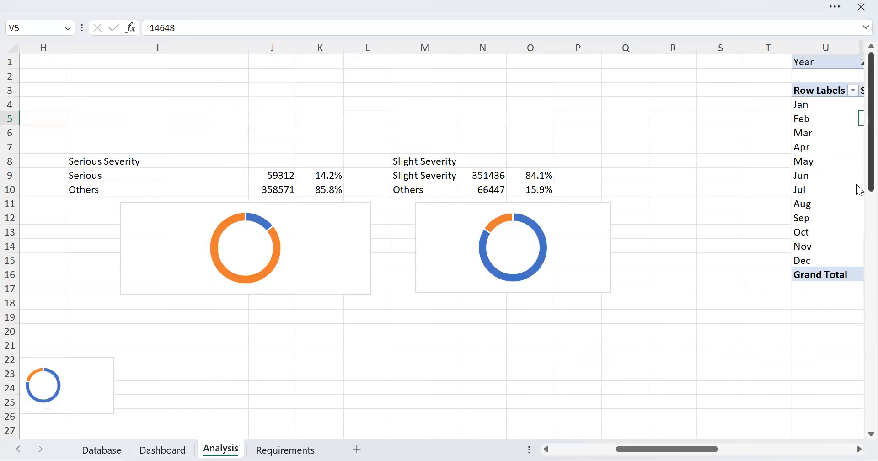
pyautogui.click(734, 90)
pyautogui.press('Up')
pyautogui.press('Up')
pyautogui.press('Right')
pyautogui.press('Right')
pyautogui.press('Right')
pyautogui.press('Right')
pyautogui.press('Right')
pyautogui.press('Right')
pyautogui.press('Right')
pyautogui.press('Right')
pyautogui.press('Right')
pyautogui.press('Right')
pyautogui.press('Right')
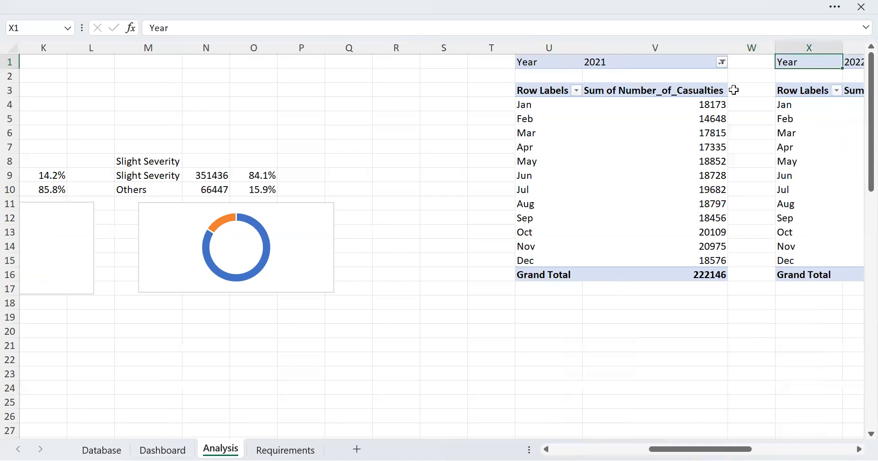
pyautogui.press('Right')
pyautogui.press('Right')
pyautogui.press('Right')
pyautogui.press('Right')
pyautogui.press('Right')
pyautogui.press('Right')
pyautogui.press('Right')
pyautogui.press('Right')
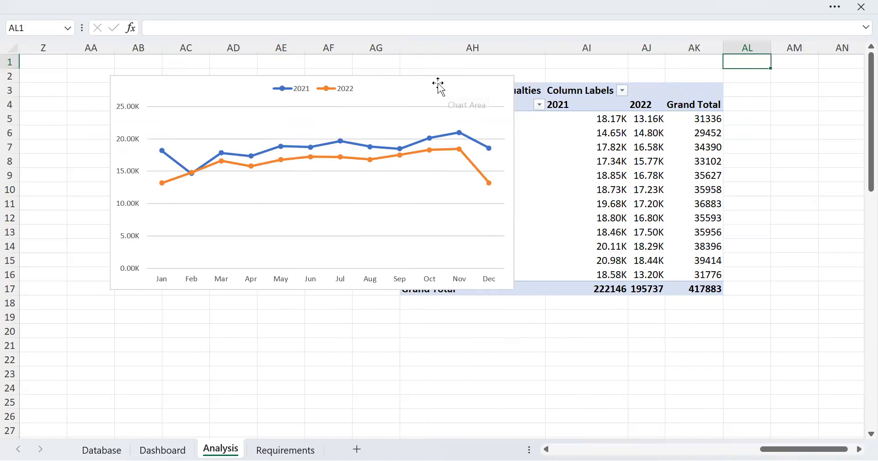
# Move the monthly line chart on the Analysis sheet off the pivot table of casualties by month and year
pyautogui.moveTo(494, 76); pyautogui.dragTo(370, 226)
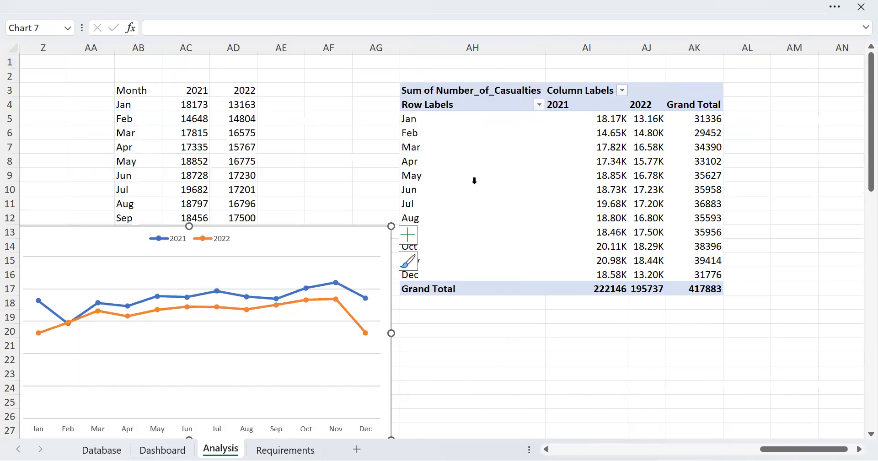
pyautogui.click(475, 182)
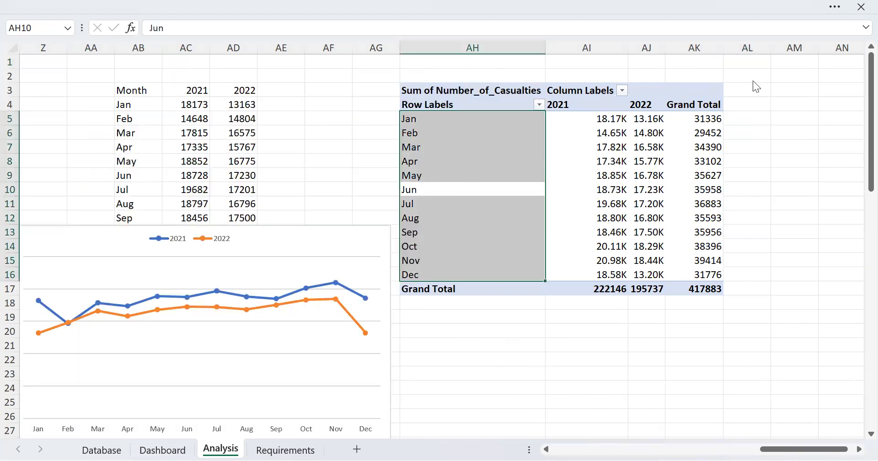
pyautogui.hotkey('alt', 'Tab')
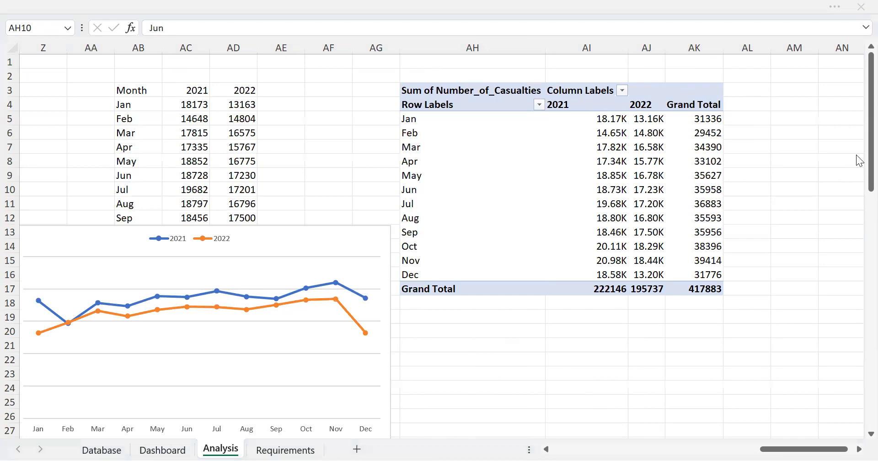
pyautogui.hotkey('alt', 'Tab')
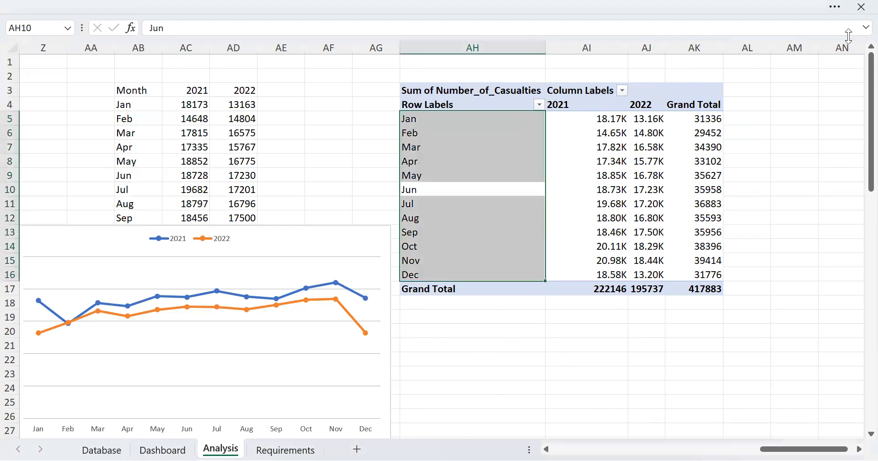
# Look up the name of the Analysis sheet's pivot table that compares monthly casualties for 2021 and 2022
pyautogui.click(836, 8)
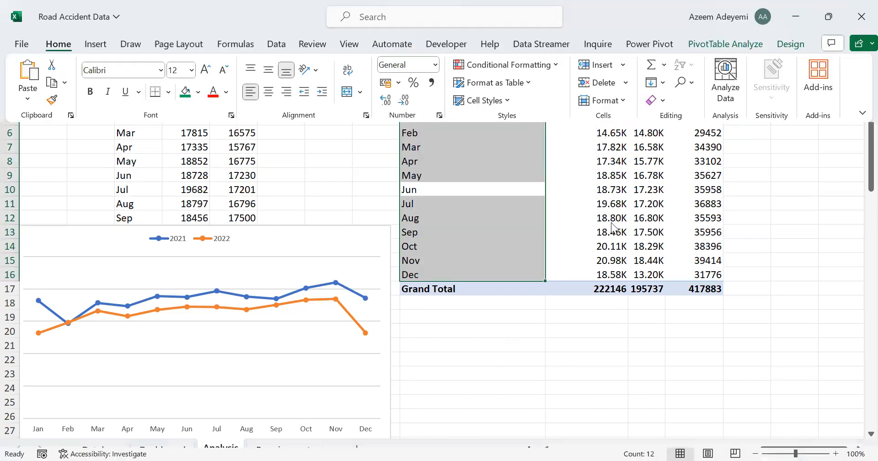
pyautogui.click(648, 187)
pyautogui.click(858, 32)
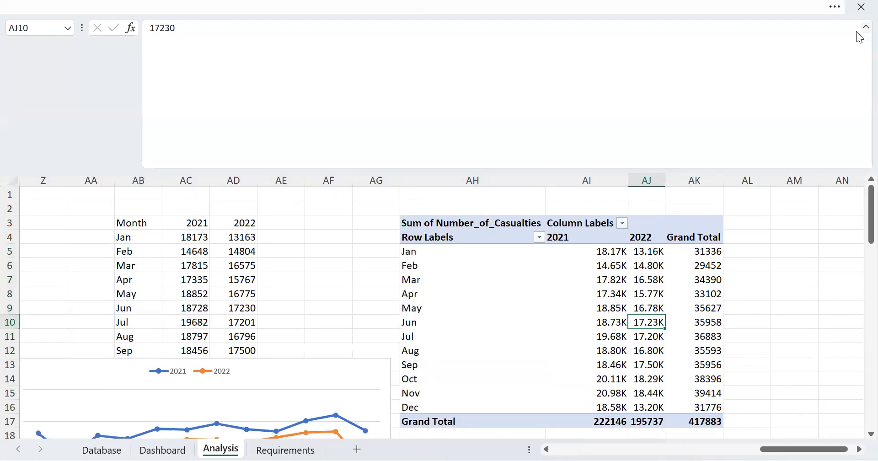
pyautogui.click(836, 8)
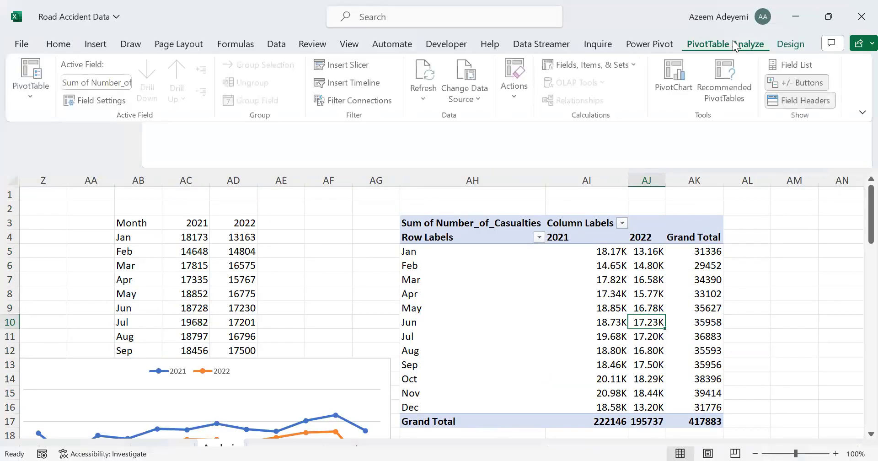
pyautogui.click(31, 99)
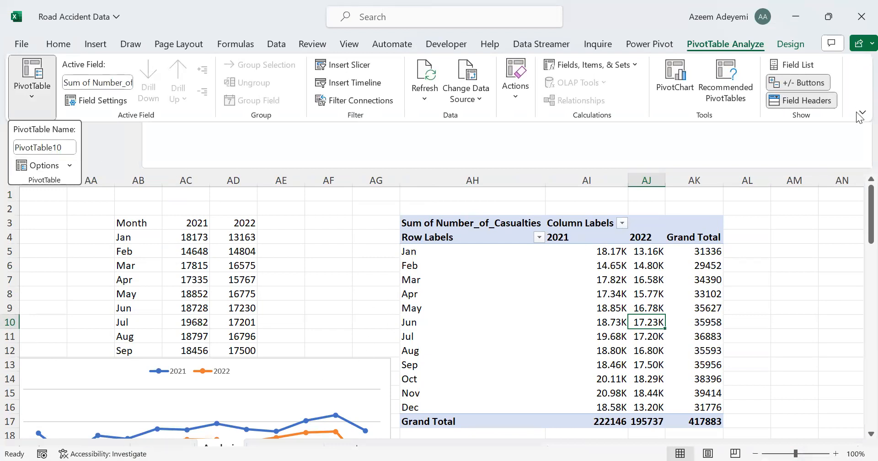
# Set the ribbon to always show, return to the Dashboard sheet, and collapse the expanded formula bar
pyautogui.click(861, 114)
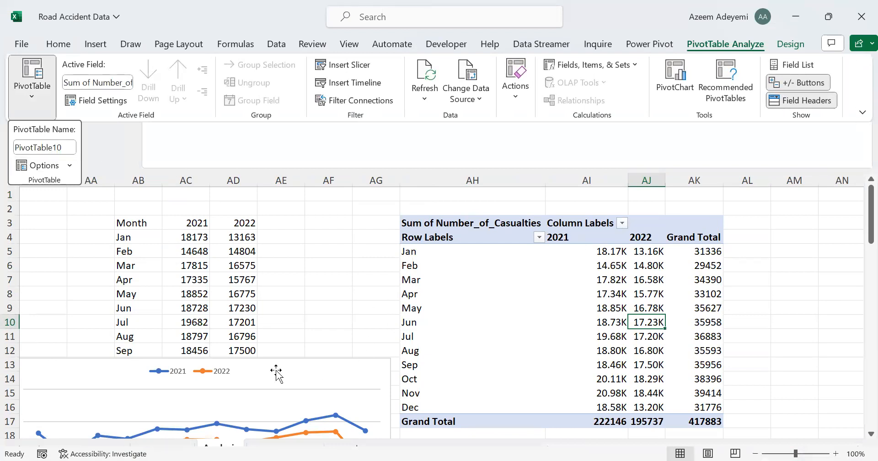
pyautogui.click(168, 439)
pyautogui.click(863, 112)
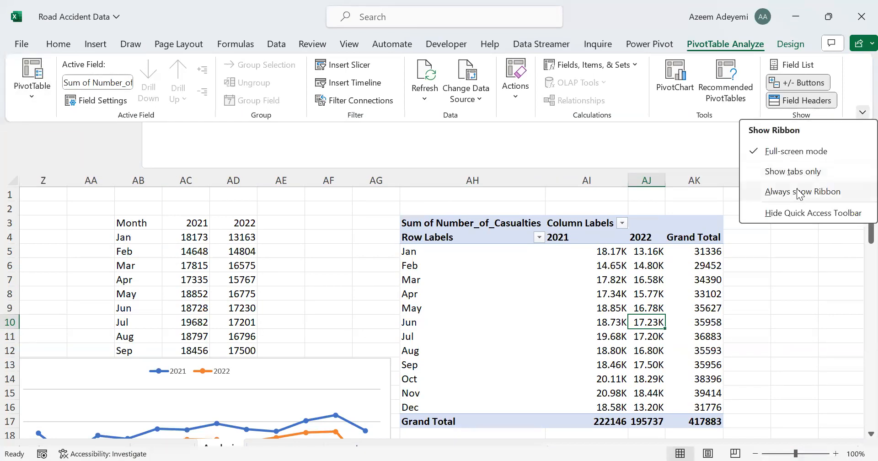
pyautogui.click(800, 194)
pyautogui.click(162, 436)
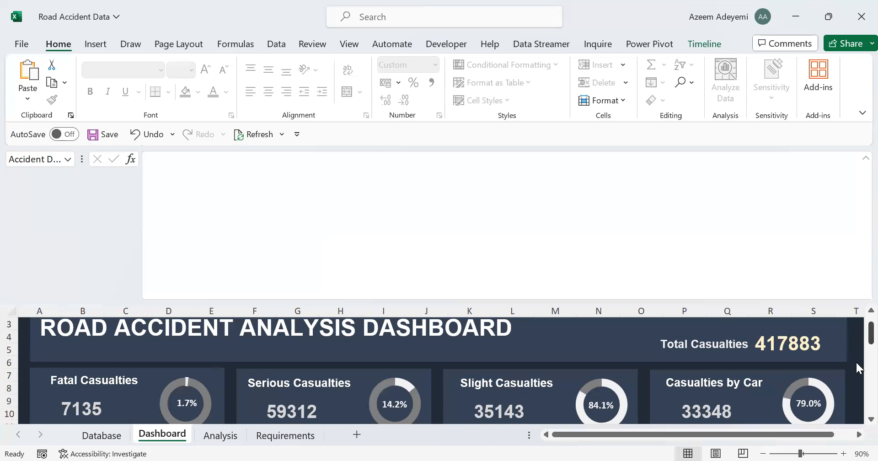
pyautogui.scroll(-4, 858, 368)
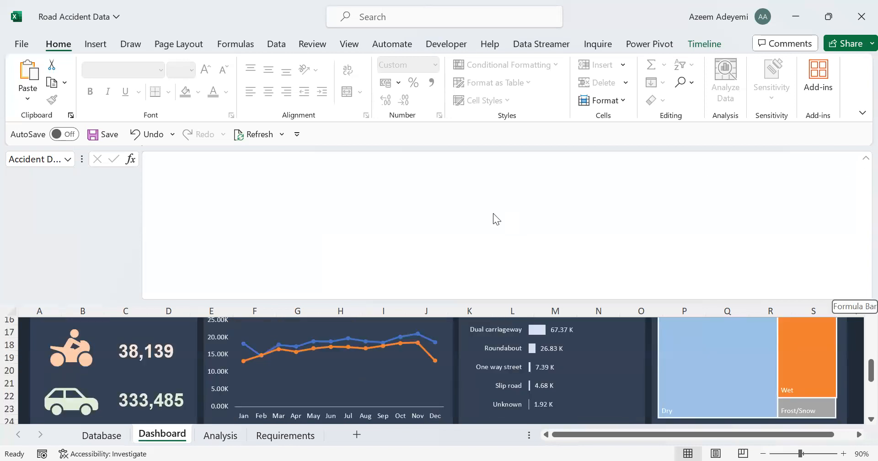
pyautogui.click(856, 359)
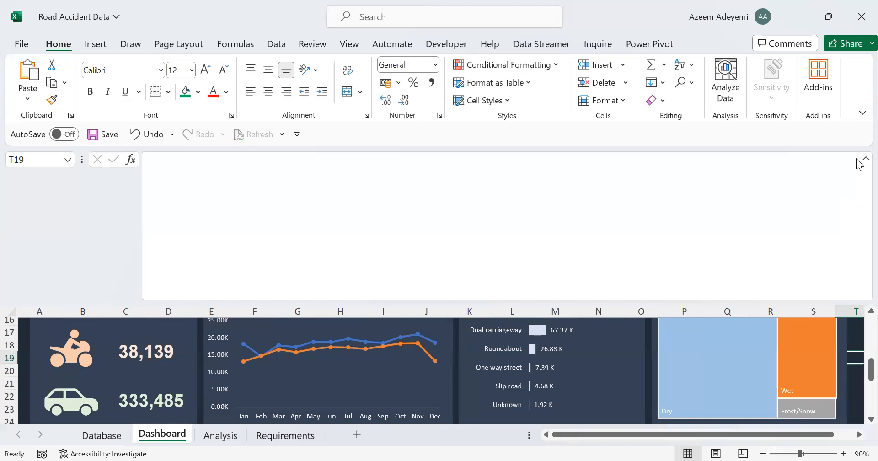
pyautogui.click(861, 159)
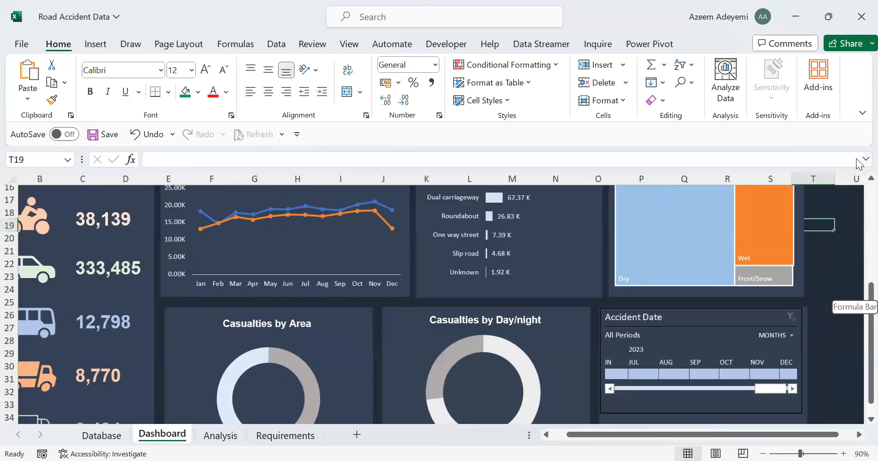
# Disconnect PivotTable10 from the Dashboard's Accident Date timeline, leaving its other report connections on
pyautogui.click(773, 322)
pyautogui.click(705, 44)
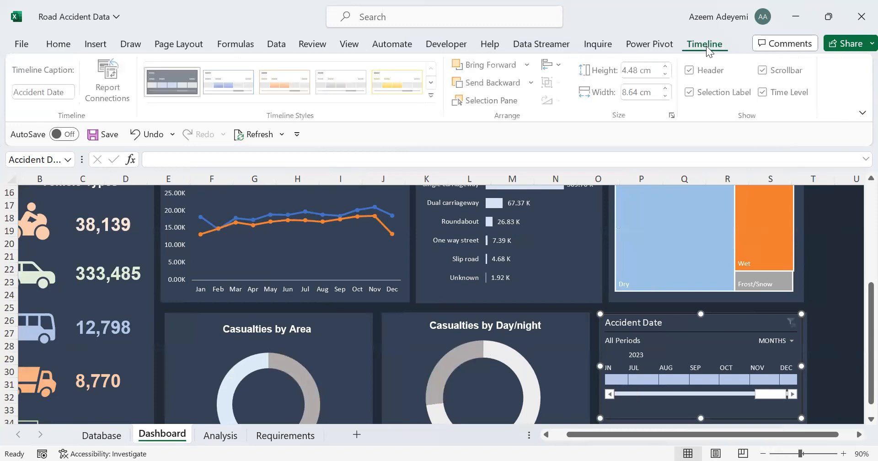
pyautogui.click(109, 92)
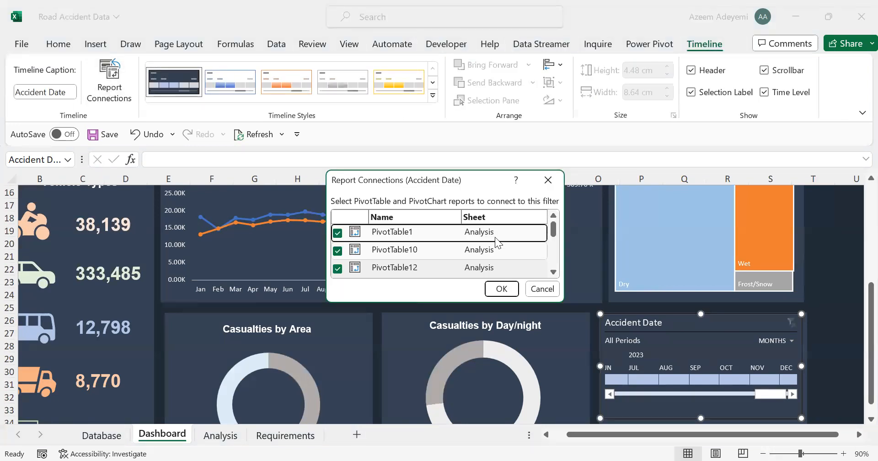
pyautogui.click(377, 255)
pyautogui.click(502, 289)
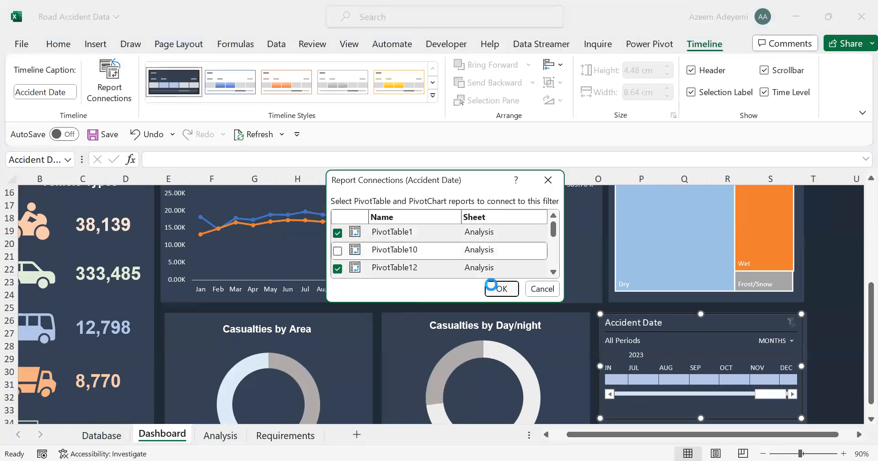
# Check the updated timeline connections by filtering the dashboard to July 2023, and clear the filter
pyautogui.click(640, 379)
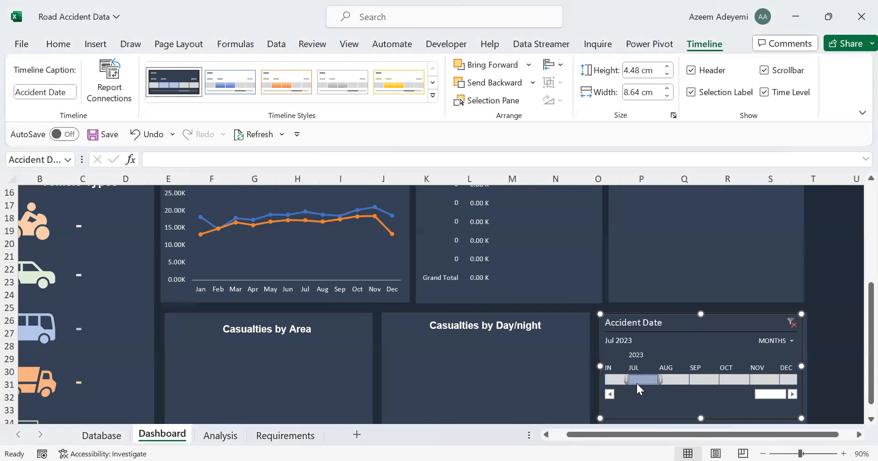
pyautogui.click(790, 323)
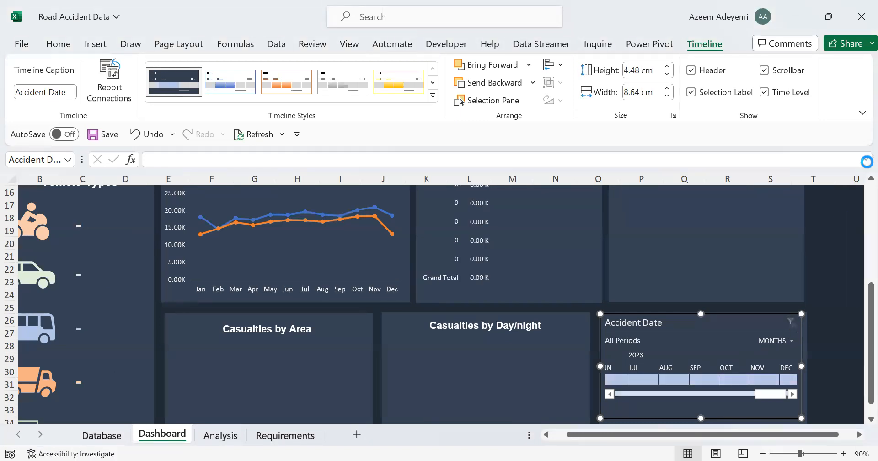
# Switch the dashboard back to full-screen mode and review its casualty cards, charts and timeline
pyautogui.click(862, 113)
pyautogui.click(800, 154)
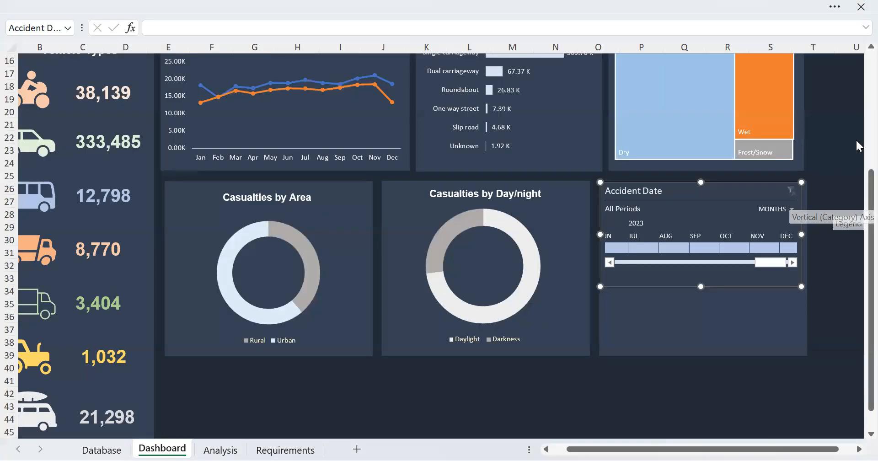
pyautogui.scroll(5, 856, 164)
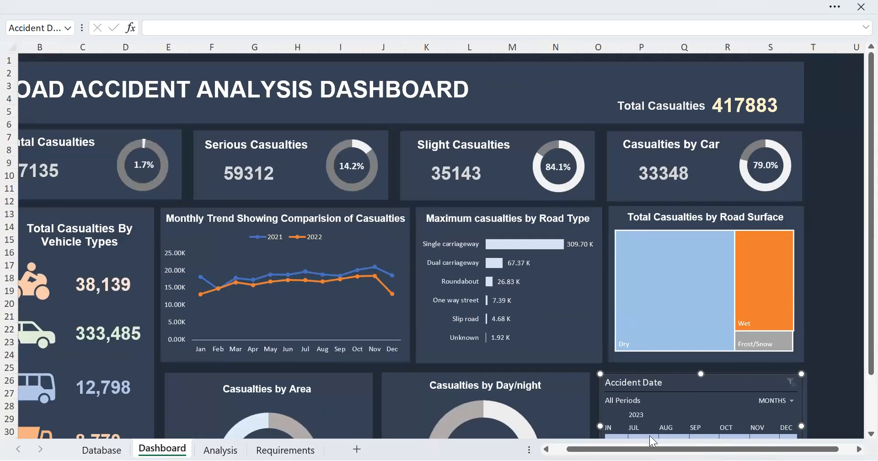
pyautogui.hscroll(-1, 635, 439)
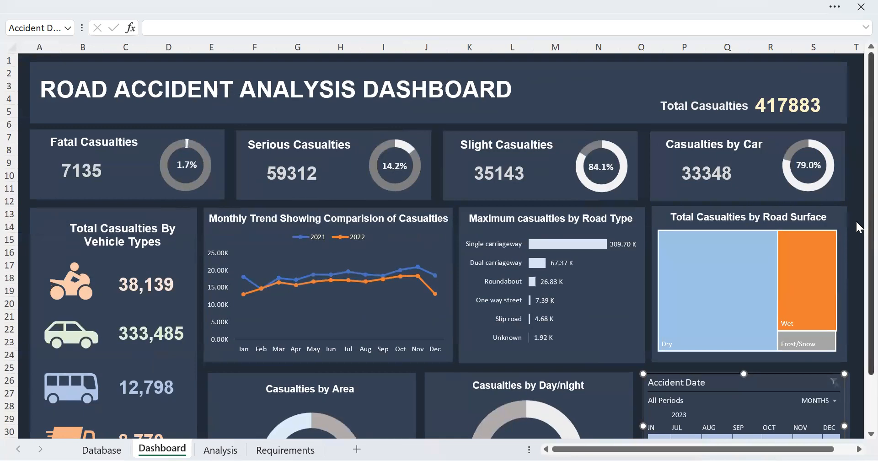
pyautogui.scroll(-1, 859, 209)
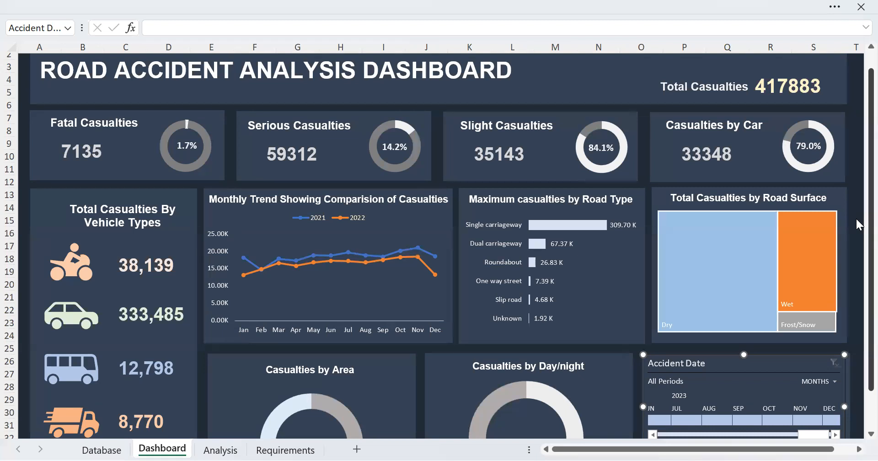
pyautogui.scroll(-1, 860, 224)
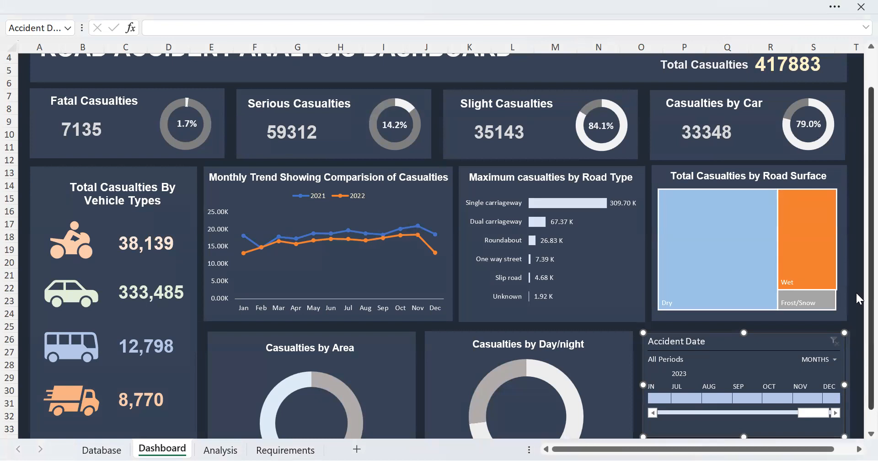
pyautogui.scroll(-1, 857, 293)
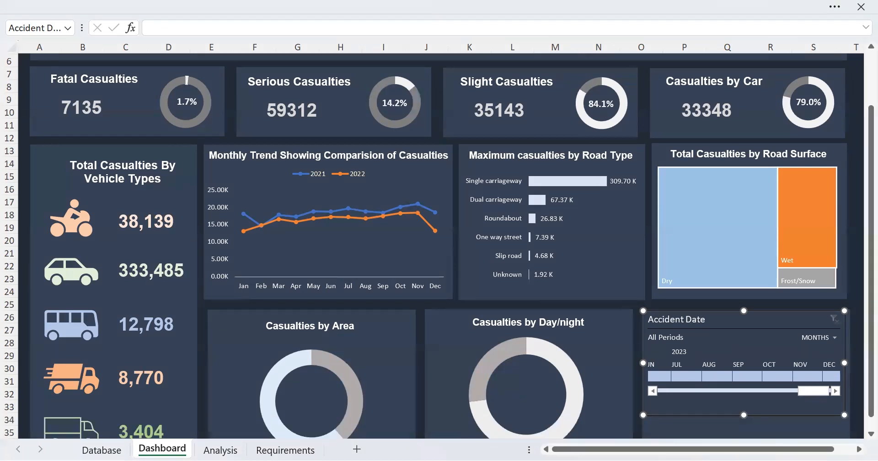